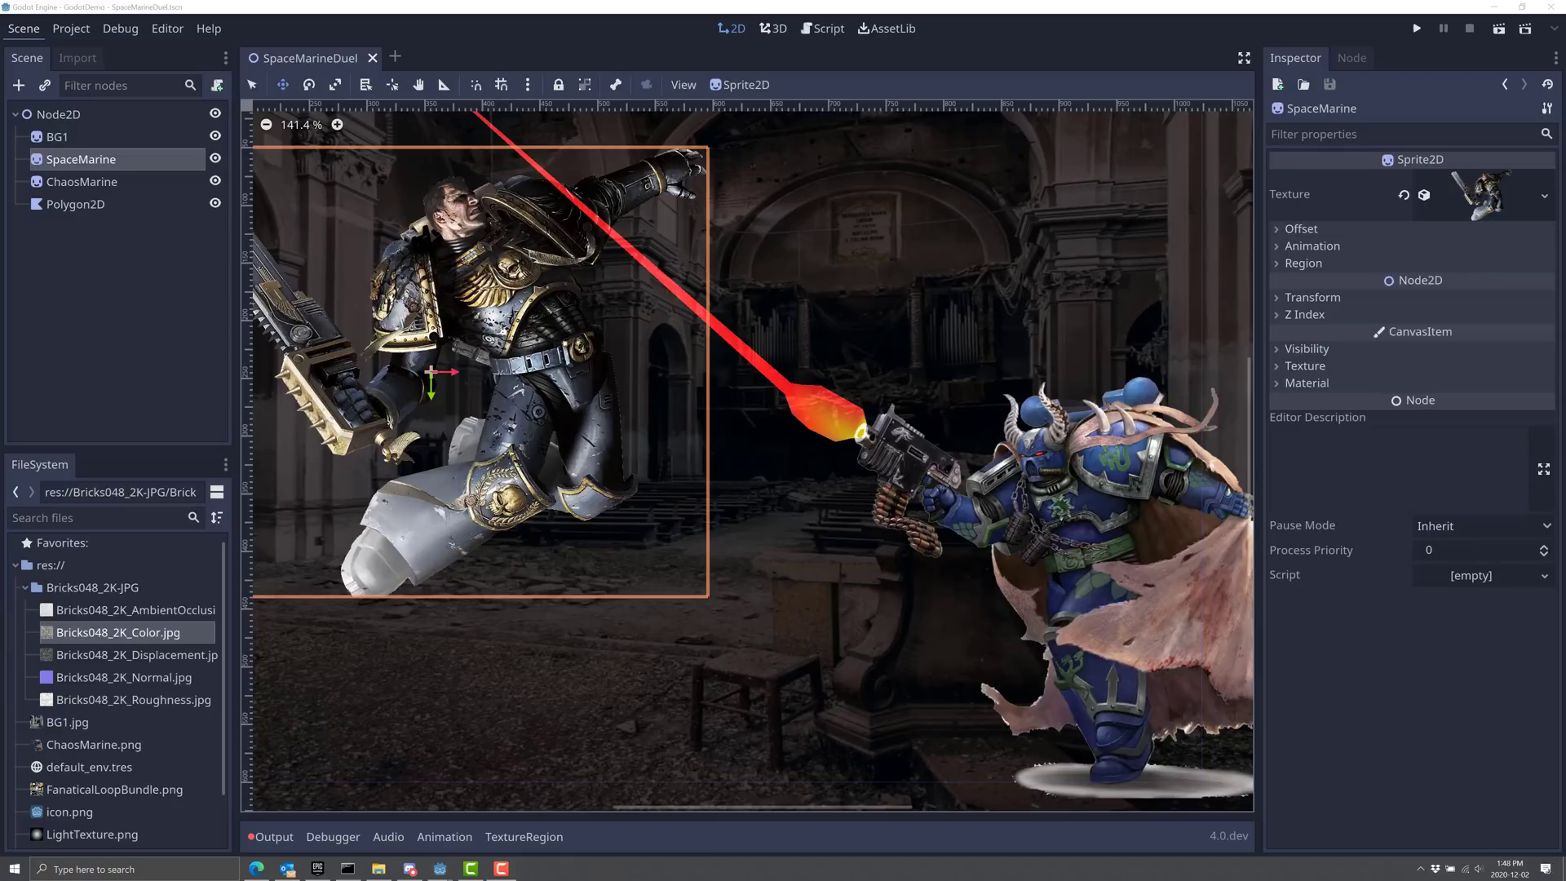
{"action": "mouse_move", "coordinate": [600, 488]}
{"action": "middle_mouse_down"}
{"action": "mouse_move", "coordinate": [666, 528]}
{"action": "mouse_move", "coordinate": [599, 482]}
{"action": "middle_mouse_up"}
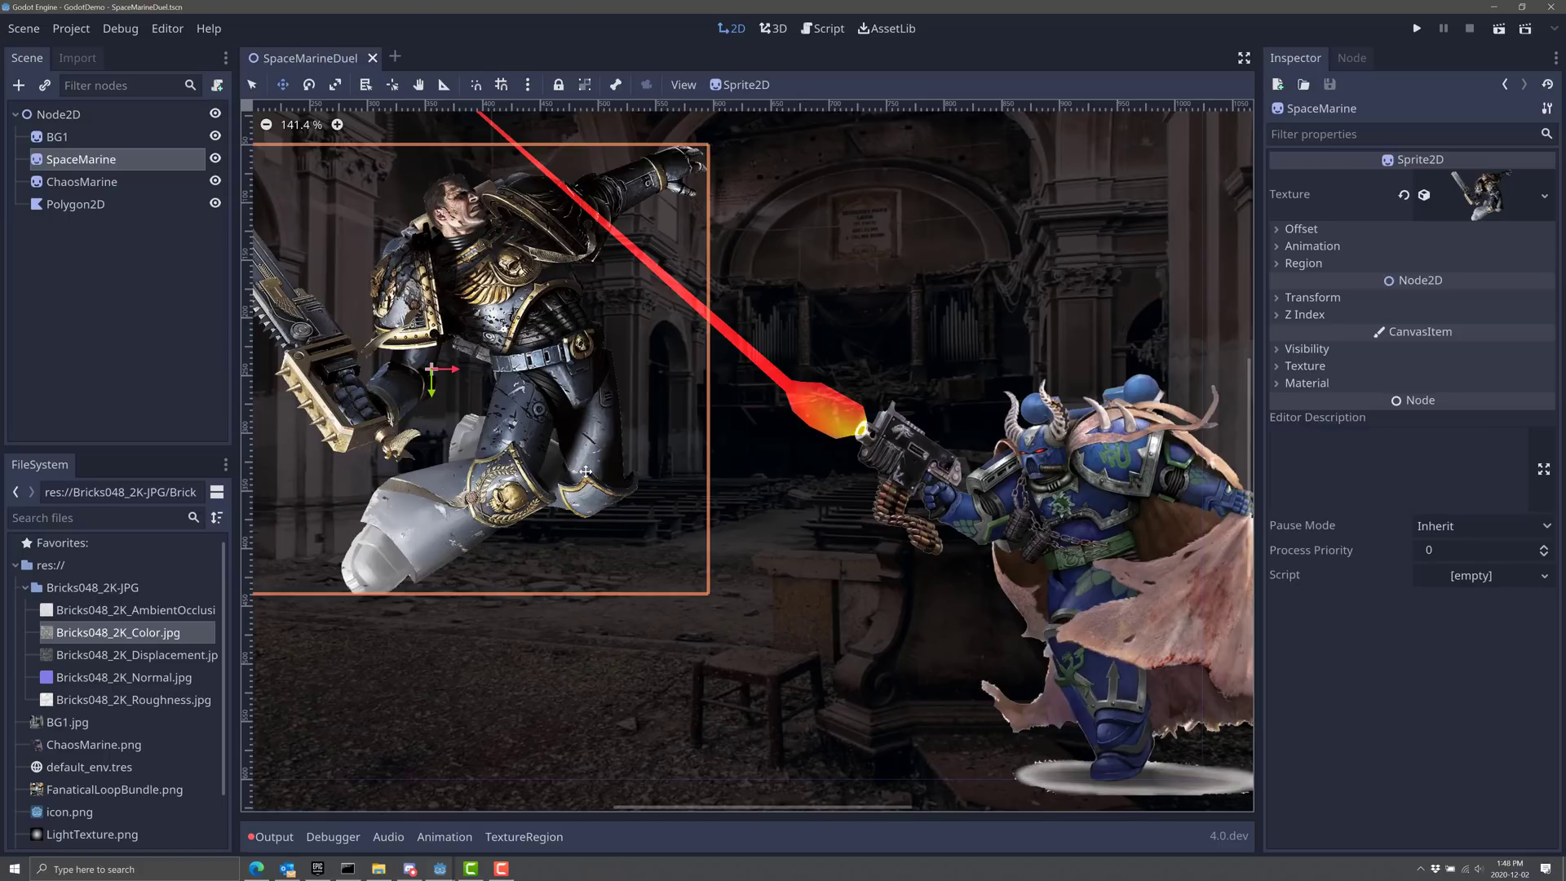
{"action": "scroll", "coordinate": [705, 460], "scroll_direction": "up", "scroll_amount": 1}
{"action": "scroll", "coordinate": [754, 480], "scroll_direction": "down", "scroll_amount": 1}
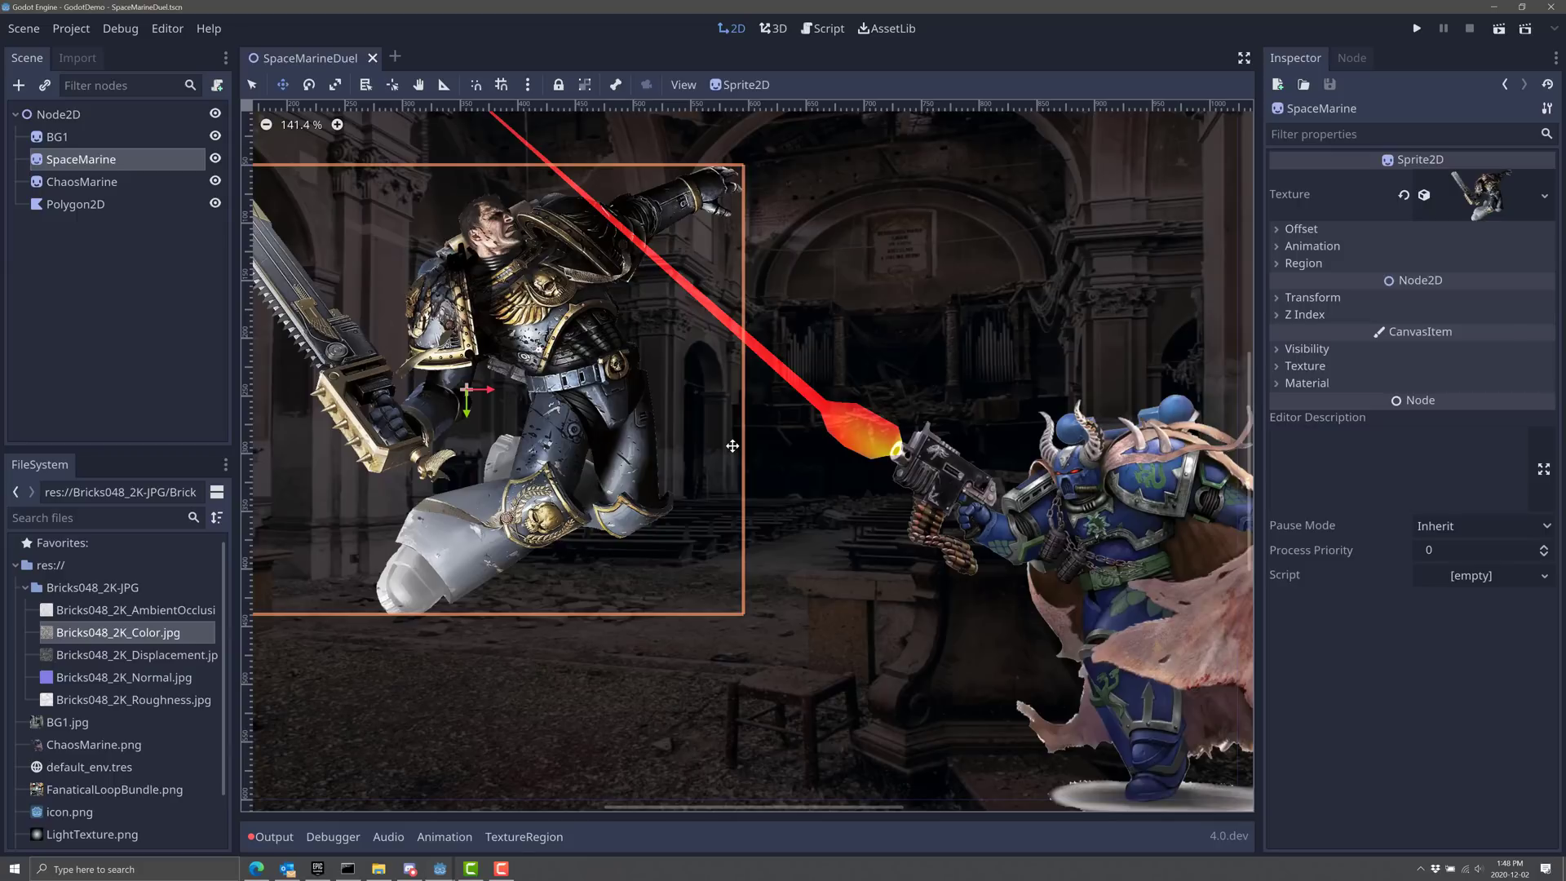
{"action": "middle_click_drag", "start_coordinate": [786, 445], "coordinate": [797, 462]}
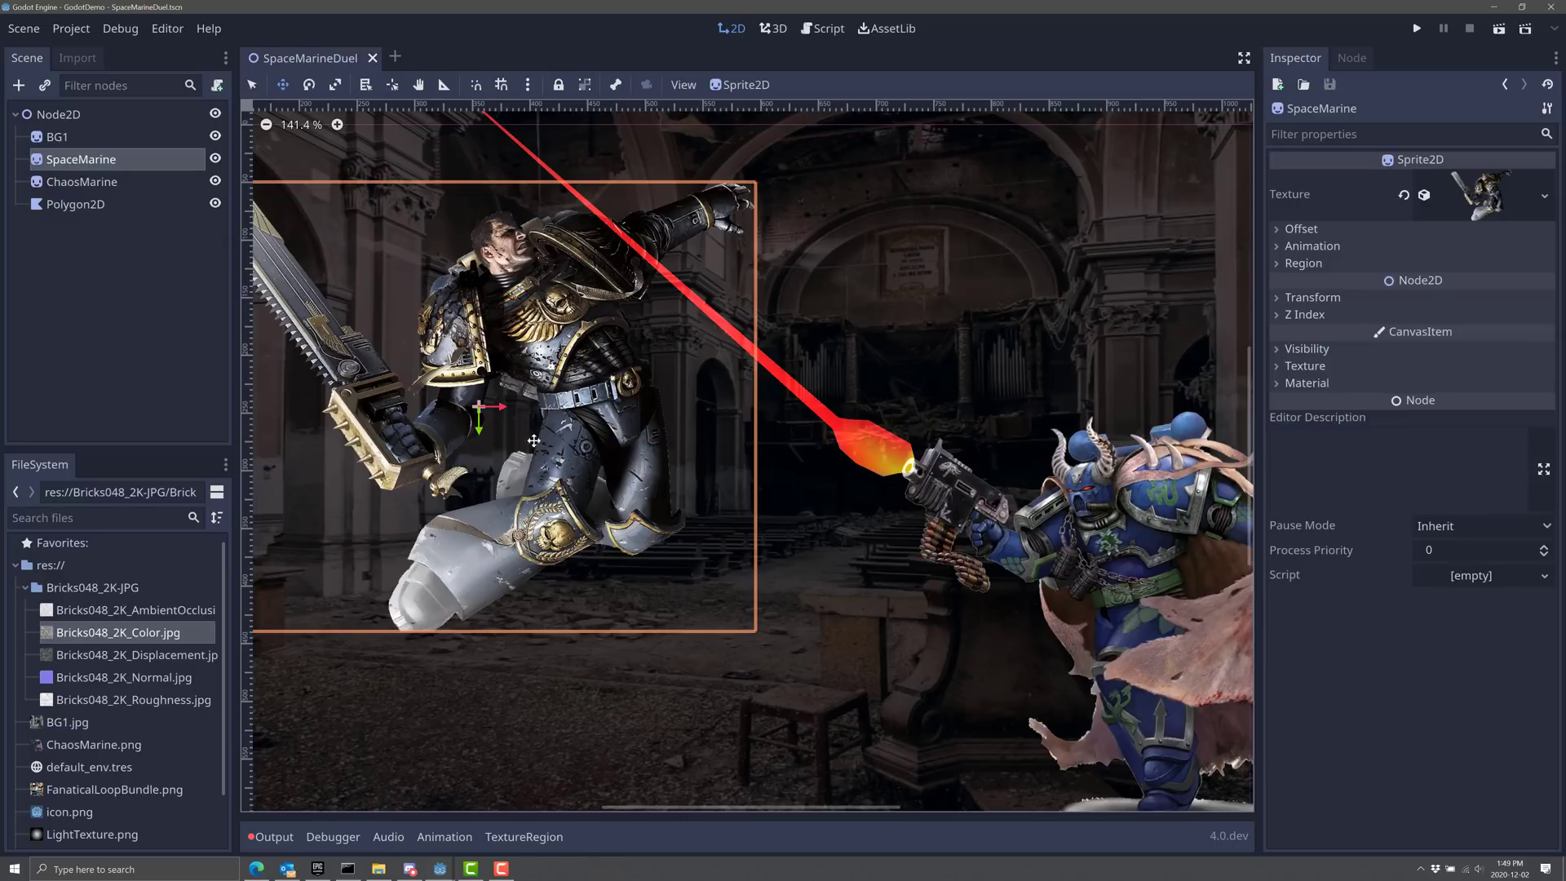
{"action": "middle_click_drag", "start_coordinate": [724, 517], "coordinate": [658, 515]}
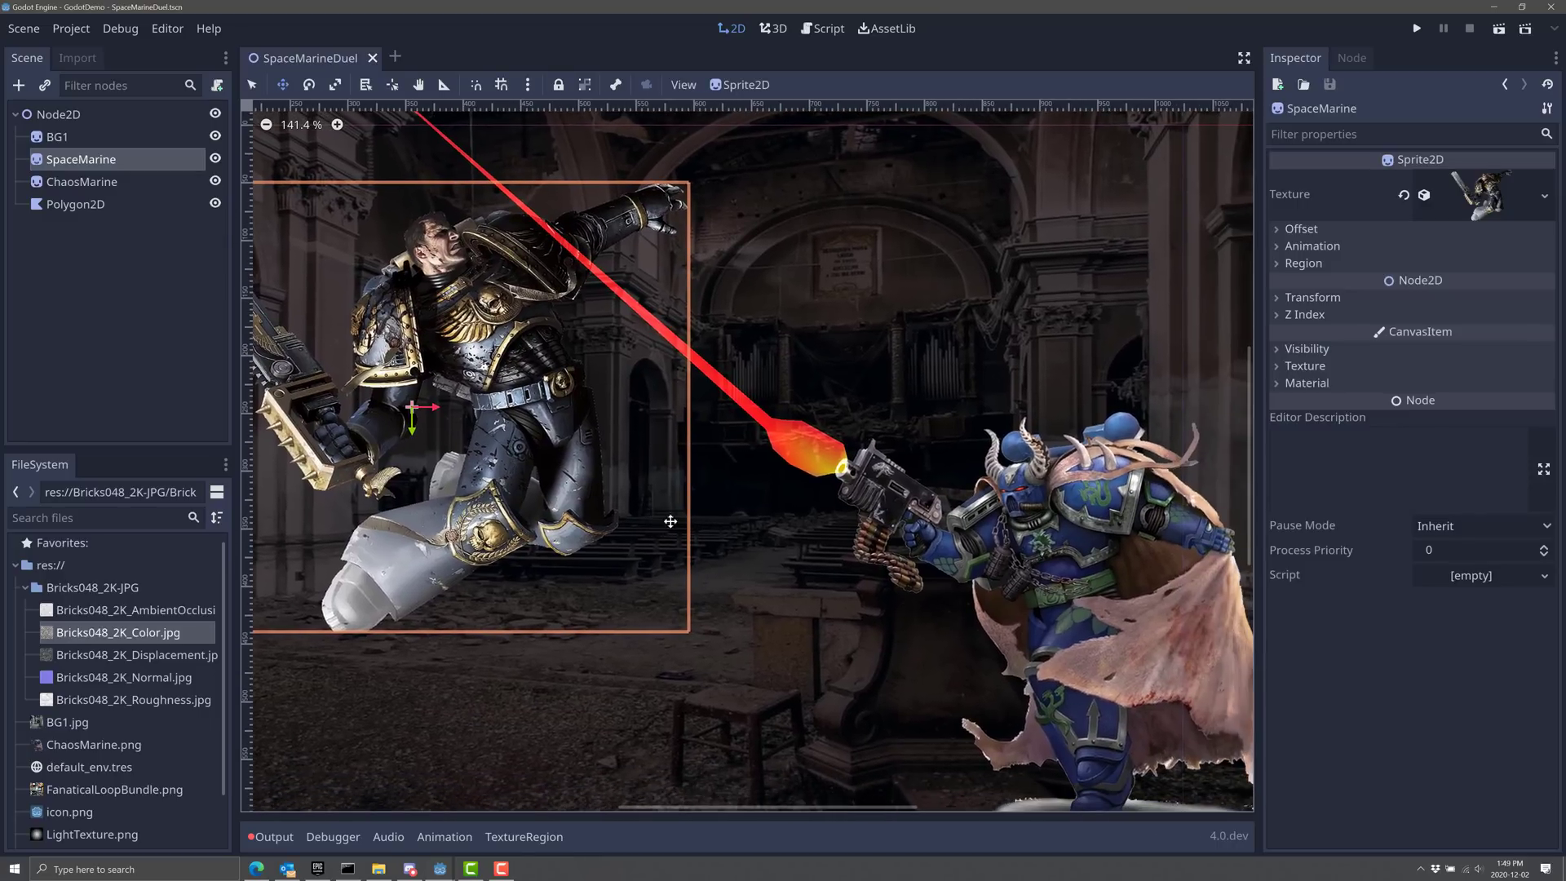
{"action": "scroll", "coordinate": [718, 522], "scroll_direction": "down", "scroll_amount": 1}
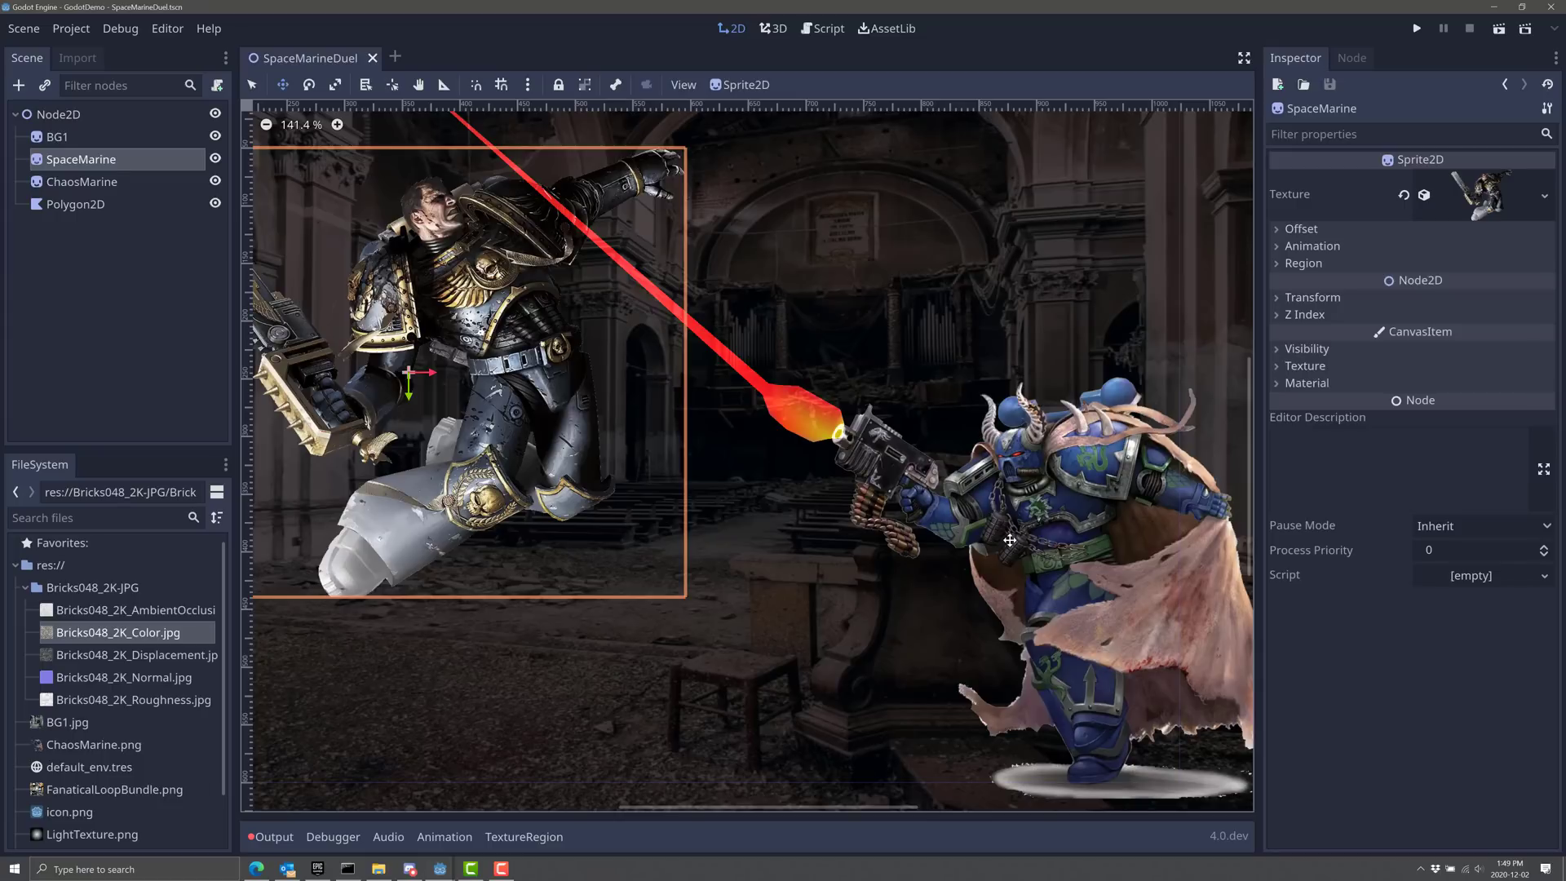
Open a new empty scene alongside the SpaceMarineDuel scene.
{"action": "left_click", "coordinate": [397, 58]}
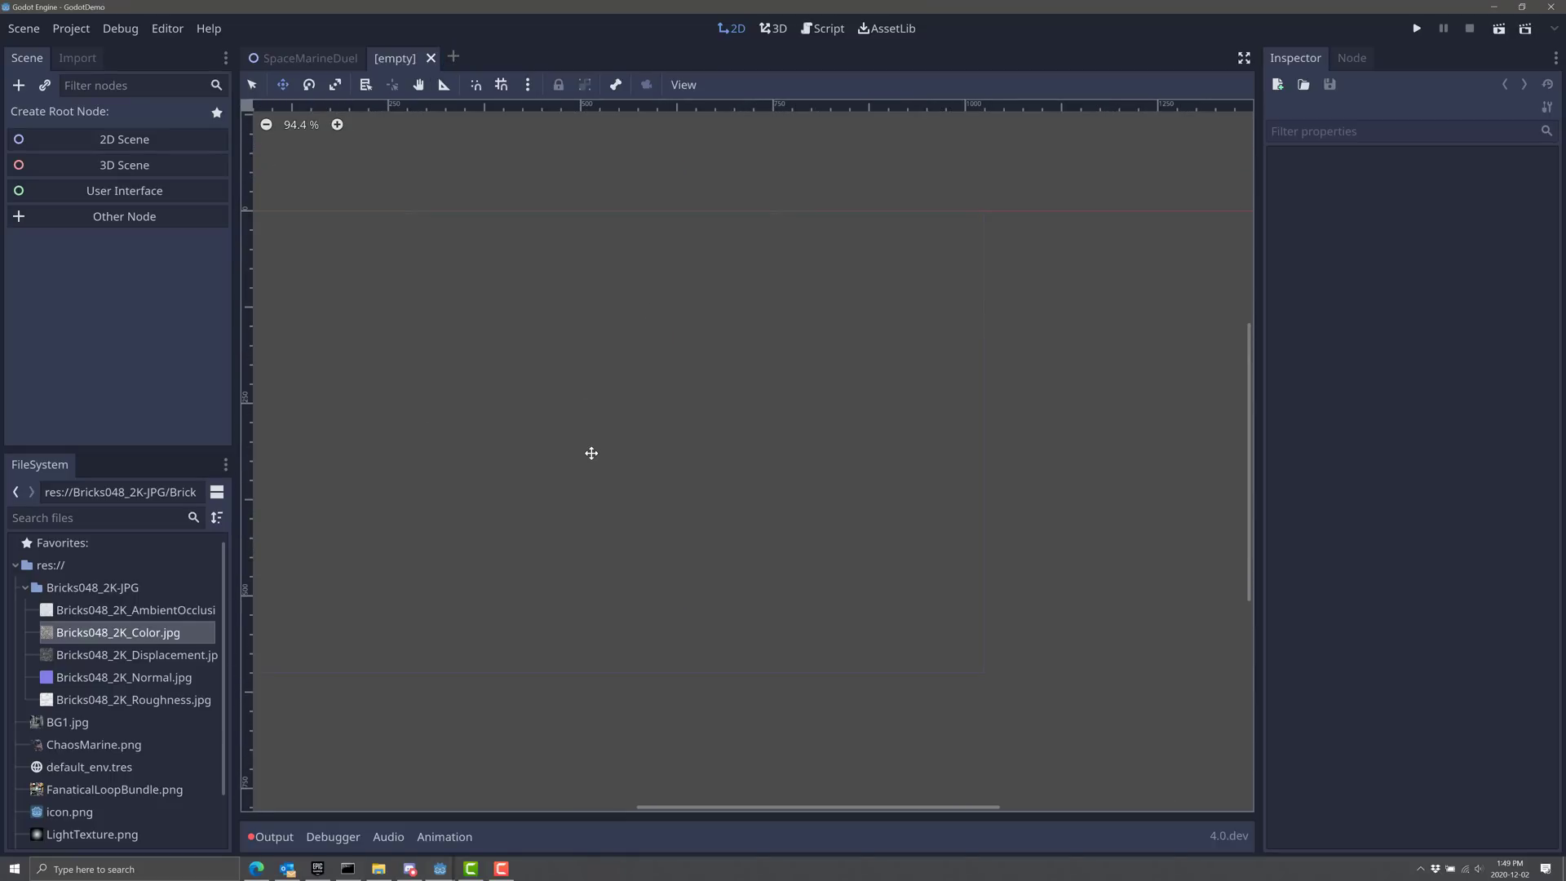
{"action": "middle_click_drag", "start_coordinate": [591, 453], "coordinate": [832, 507]}
{"action": "scroll", "coordinate": [832, 507], "scroll_direction": "down", "scroll_amount": 1}
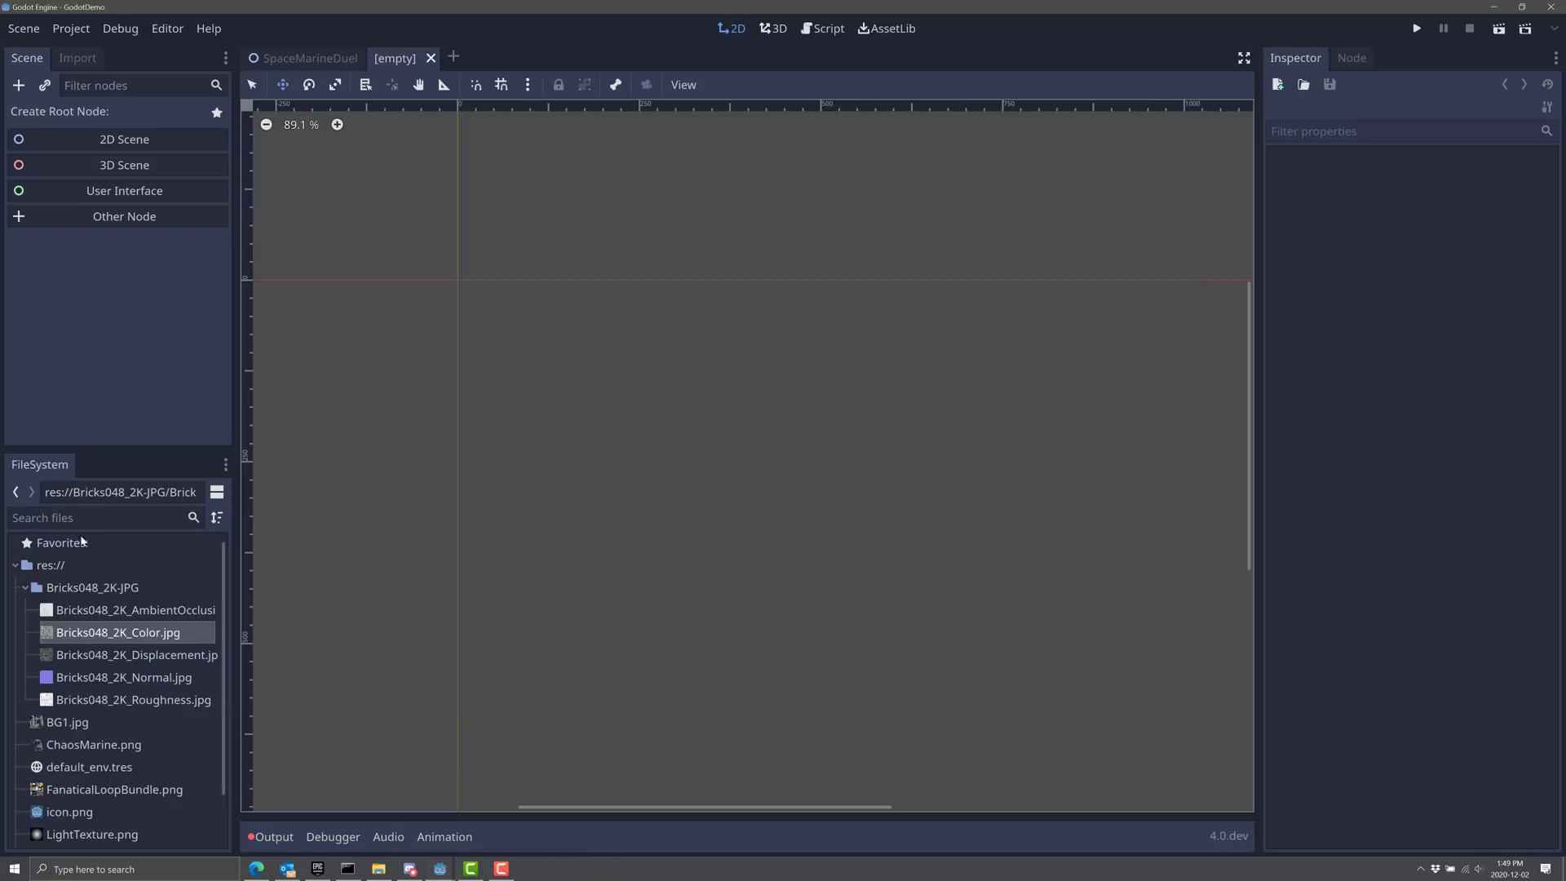
{"action": "scroll", "coordinate": [74, 559], "scroll_direction": "up", "scroll_amount": 1}
{"action": "left_click_drag", "start_coordinate": [106, 636], "coordinate": [555, 413]}
{"action": "scroll", "coordinate": [555, 412], "scroll_direction": "down", "scroll_amount": 5}
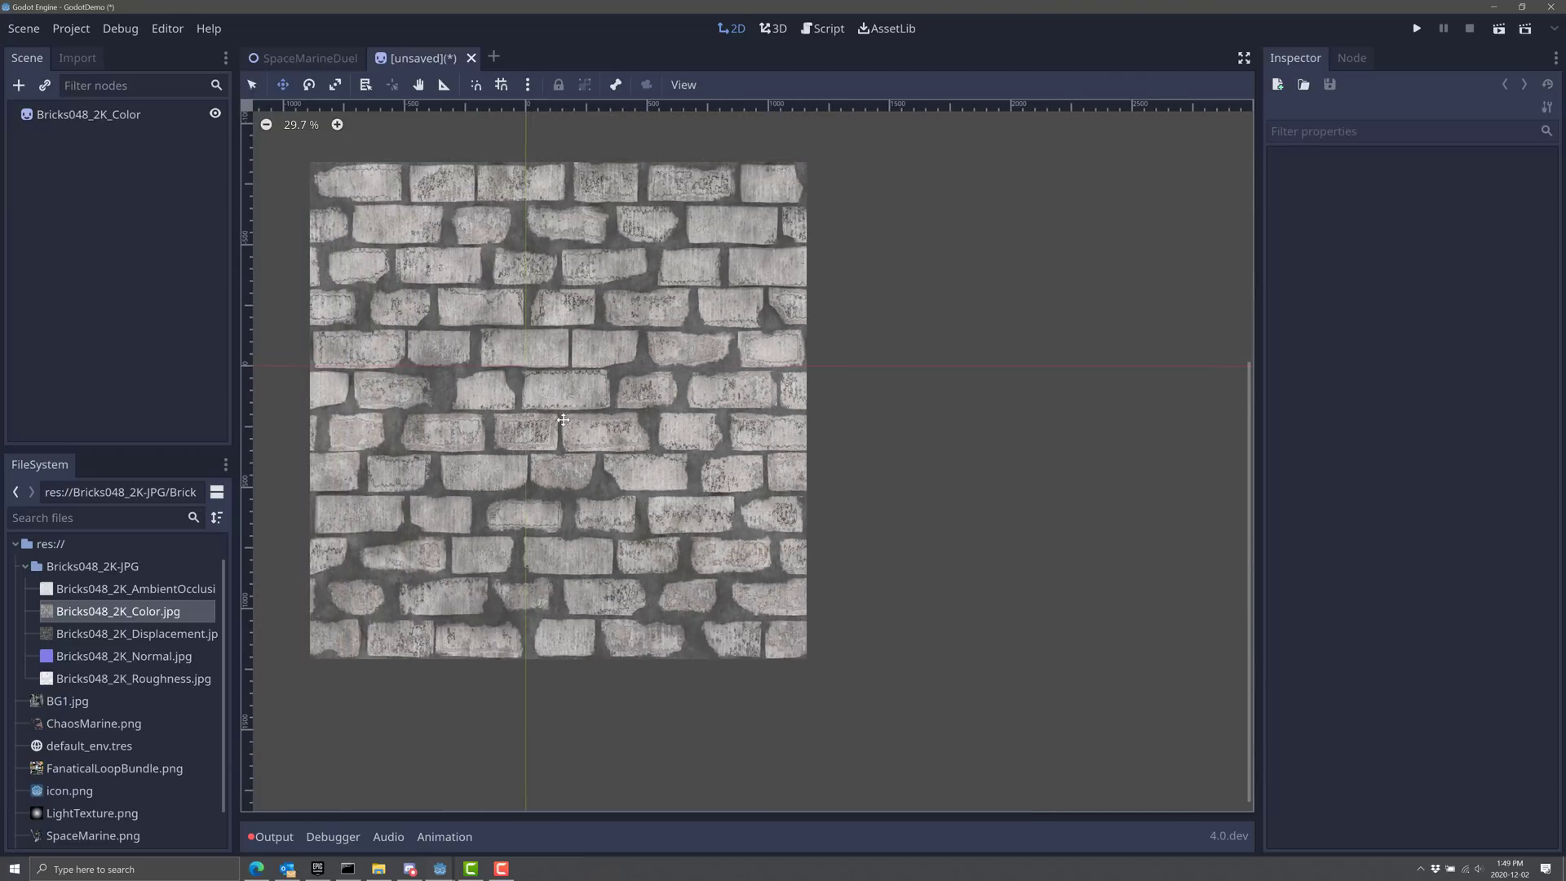
{"action": "left_click", "coordinate": [69, 120]}
{"action": "key", "text": "Delete"}
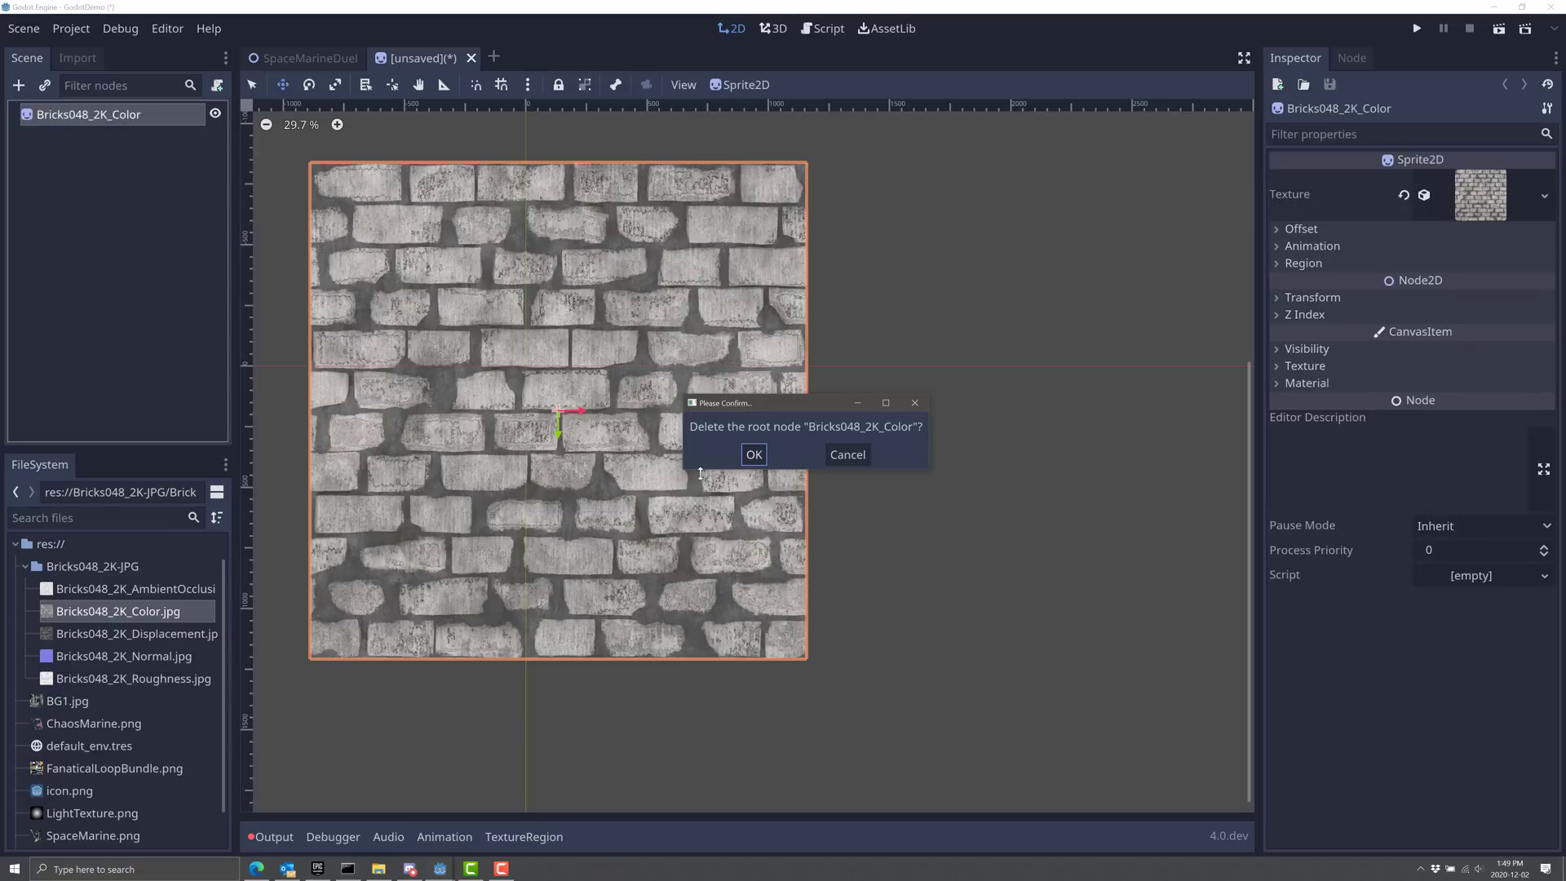
{"action": "left_click", "coordinate": [753, 454]}
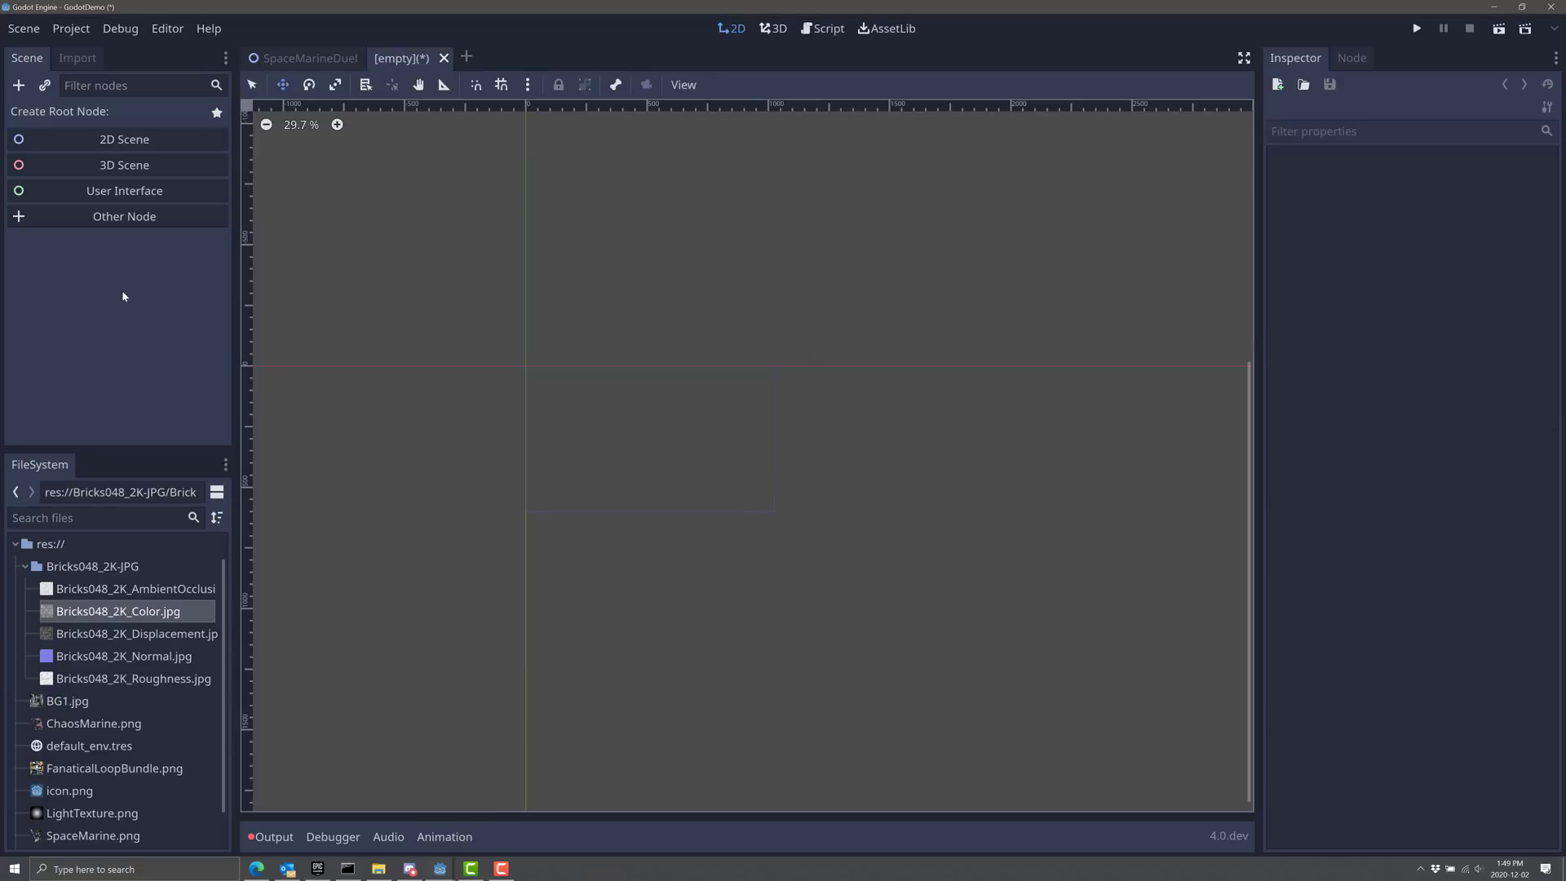
Create a 2D scene root and place Bricks048_2K_Color.jpg in the viewport as its child sprite.
{"action": "left_click", "coordinate": [129, 144]}
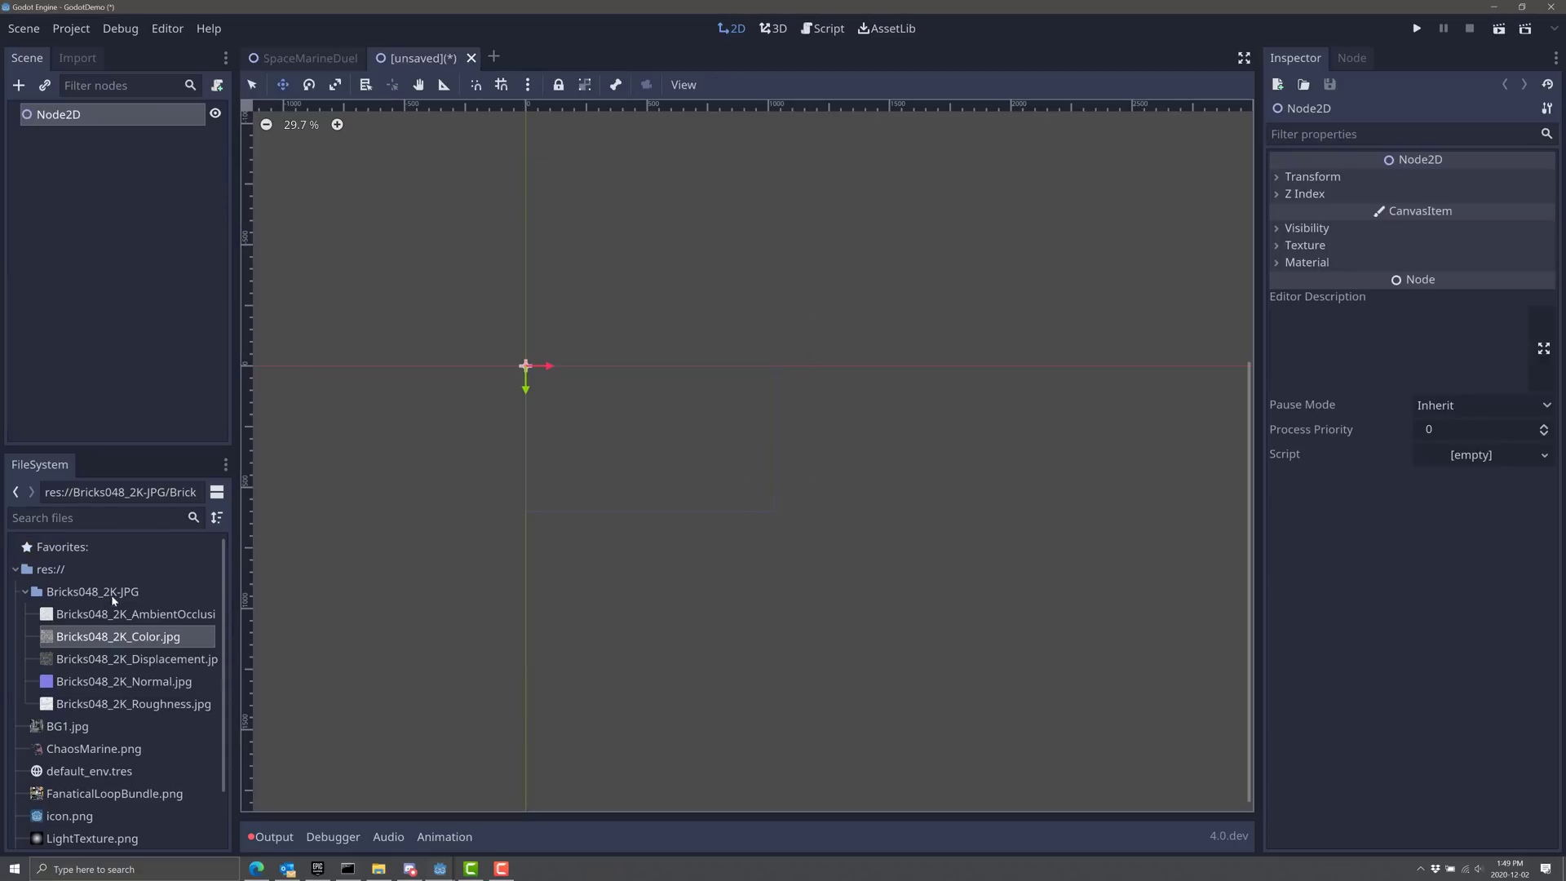
{"action": "left_click_drag", "start_coordinate": [102, 634], "coordinate": [705, 457]}
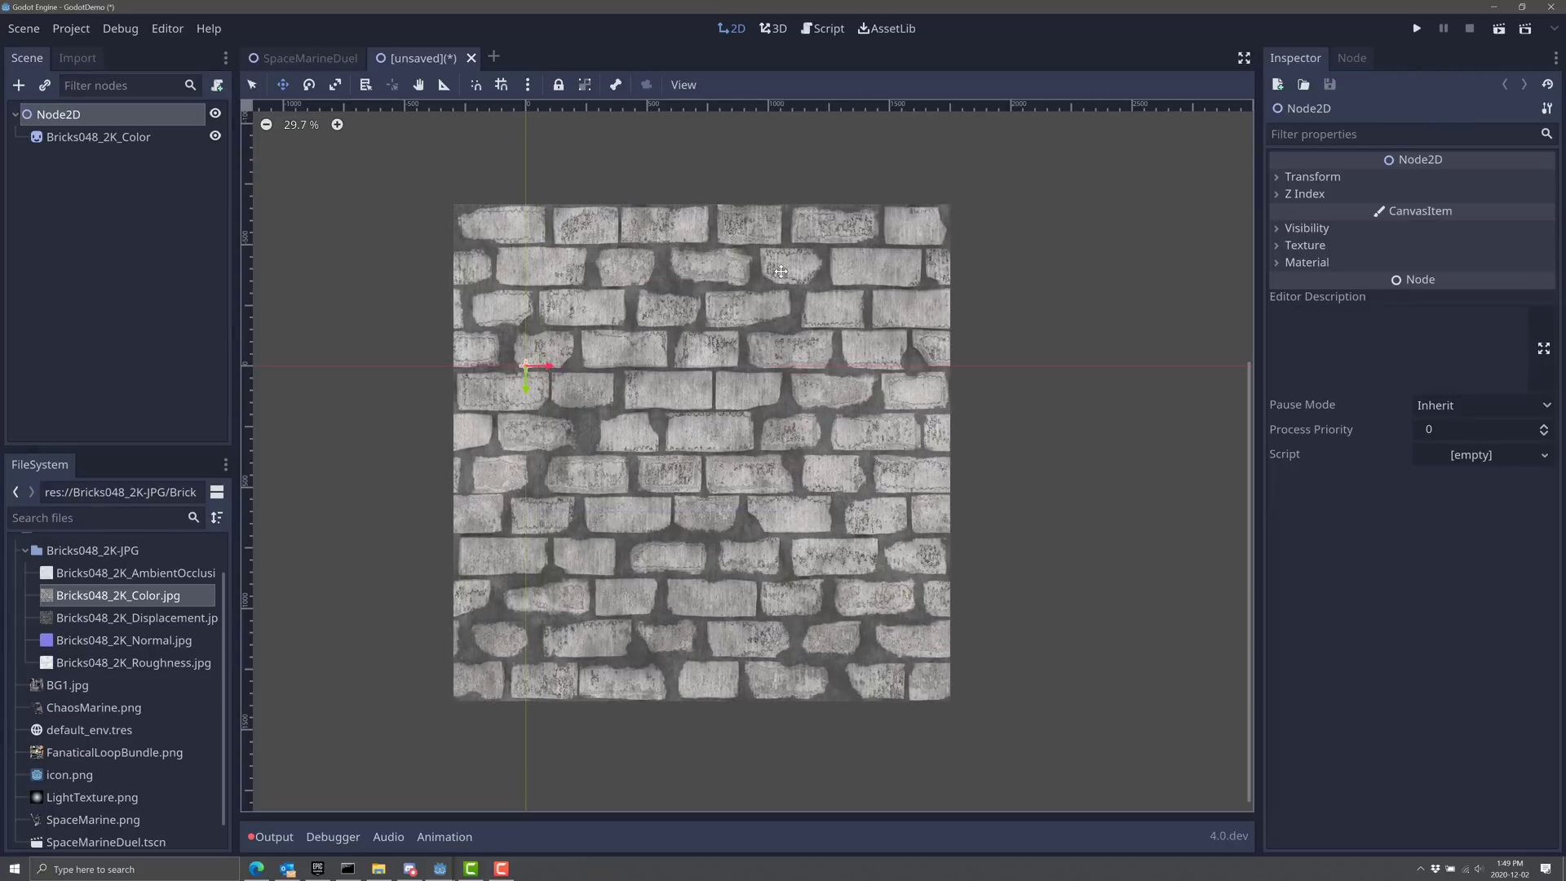
Set the Node2D root's scale to 0.5 on both axes and move it to about x 182, y 173.
{"action": "left_click", "coordinate": [1279, 177]}
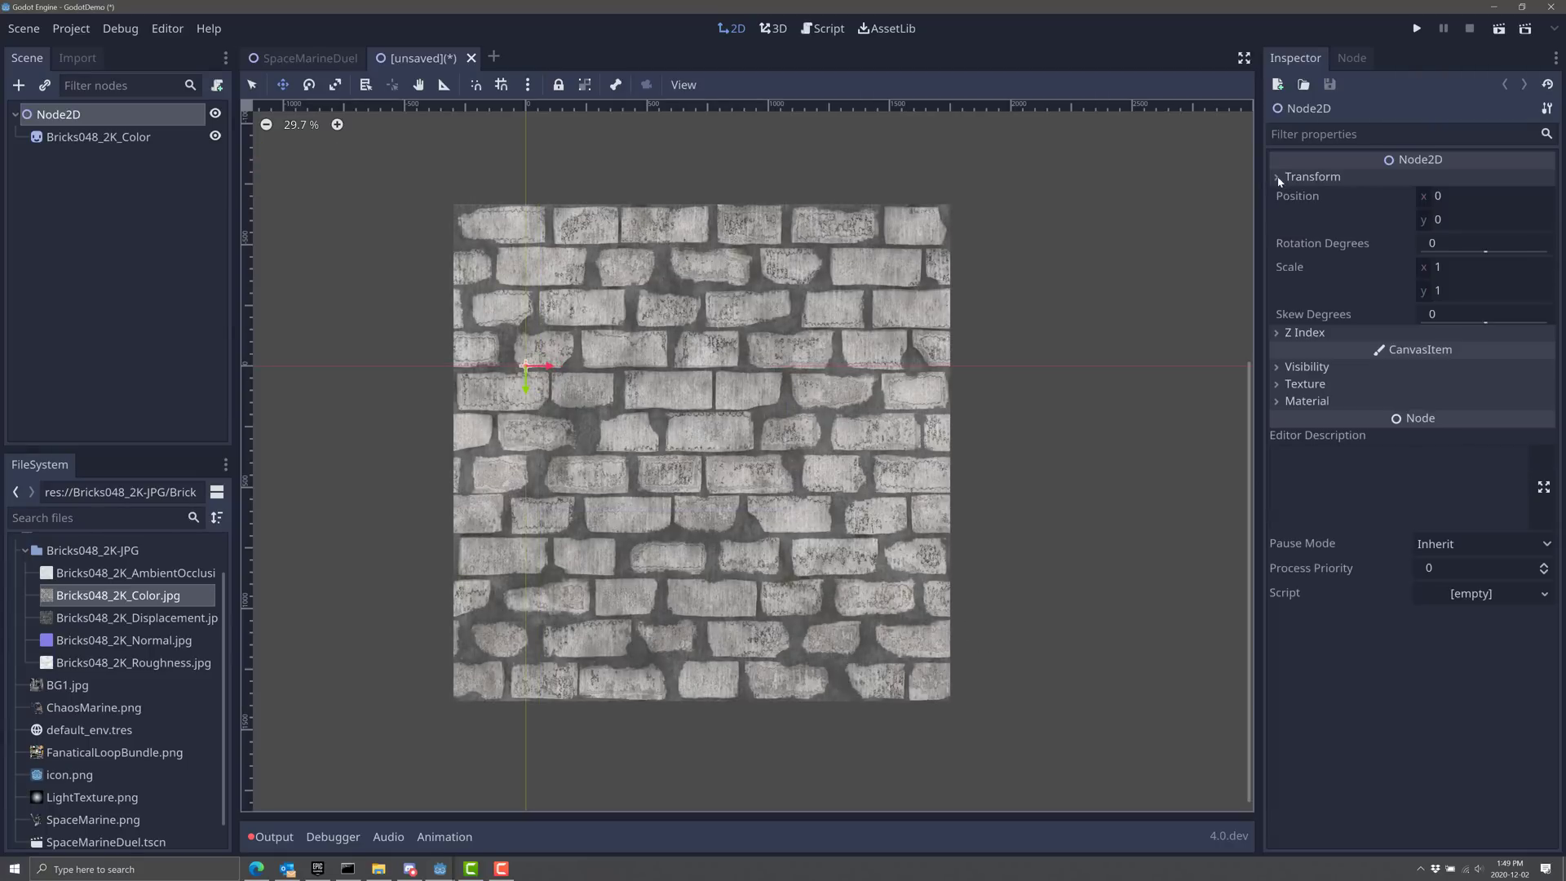
{"action": "left_click", "coordinate": [1462, 261]}
{"action": "type", "text": "0.5"}
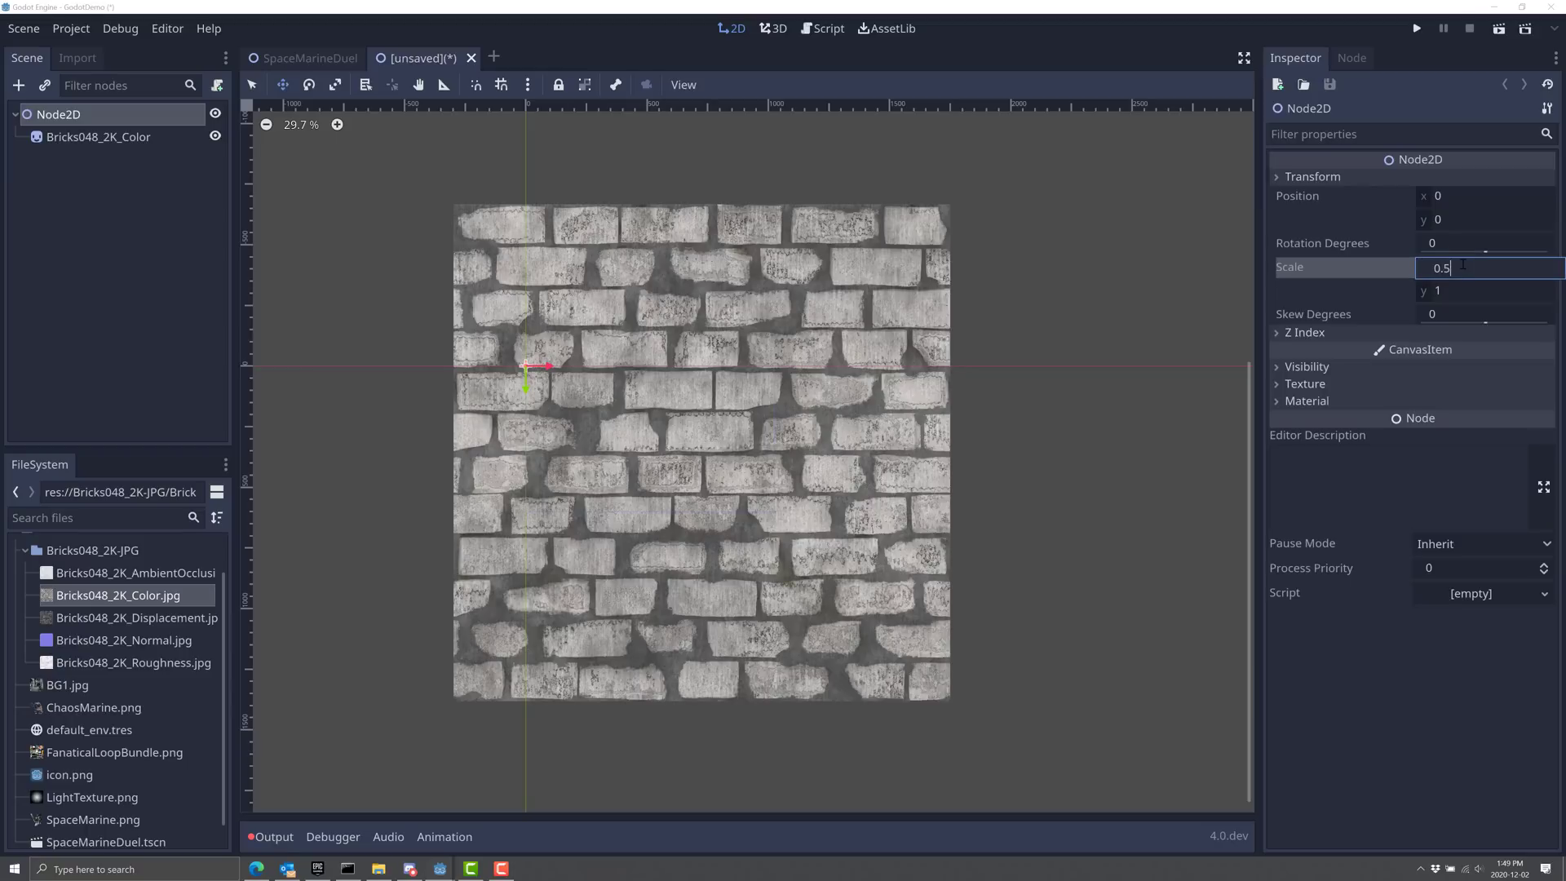
{"action": "key", "text": "Tab"}
{"action": "type", "text": "5"}
{"action": "key", "text": "Return"}
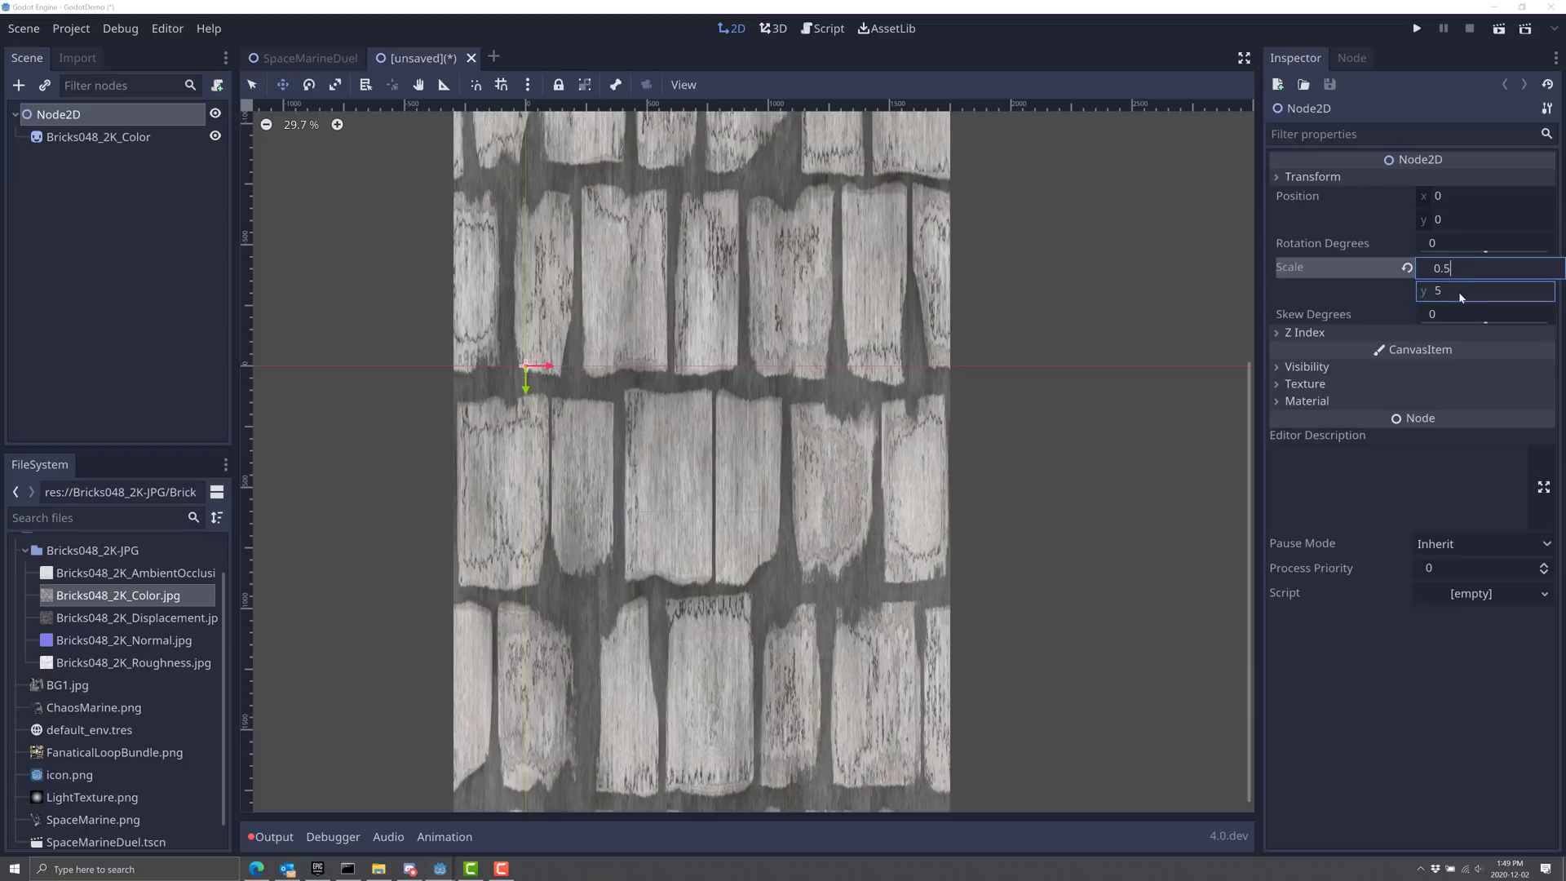
{"action": "left_click", "coordinate": [1458, 291]}
{"action": "type", "text": "0.5"}
{"action": "key", "text": "Return"}
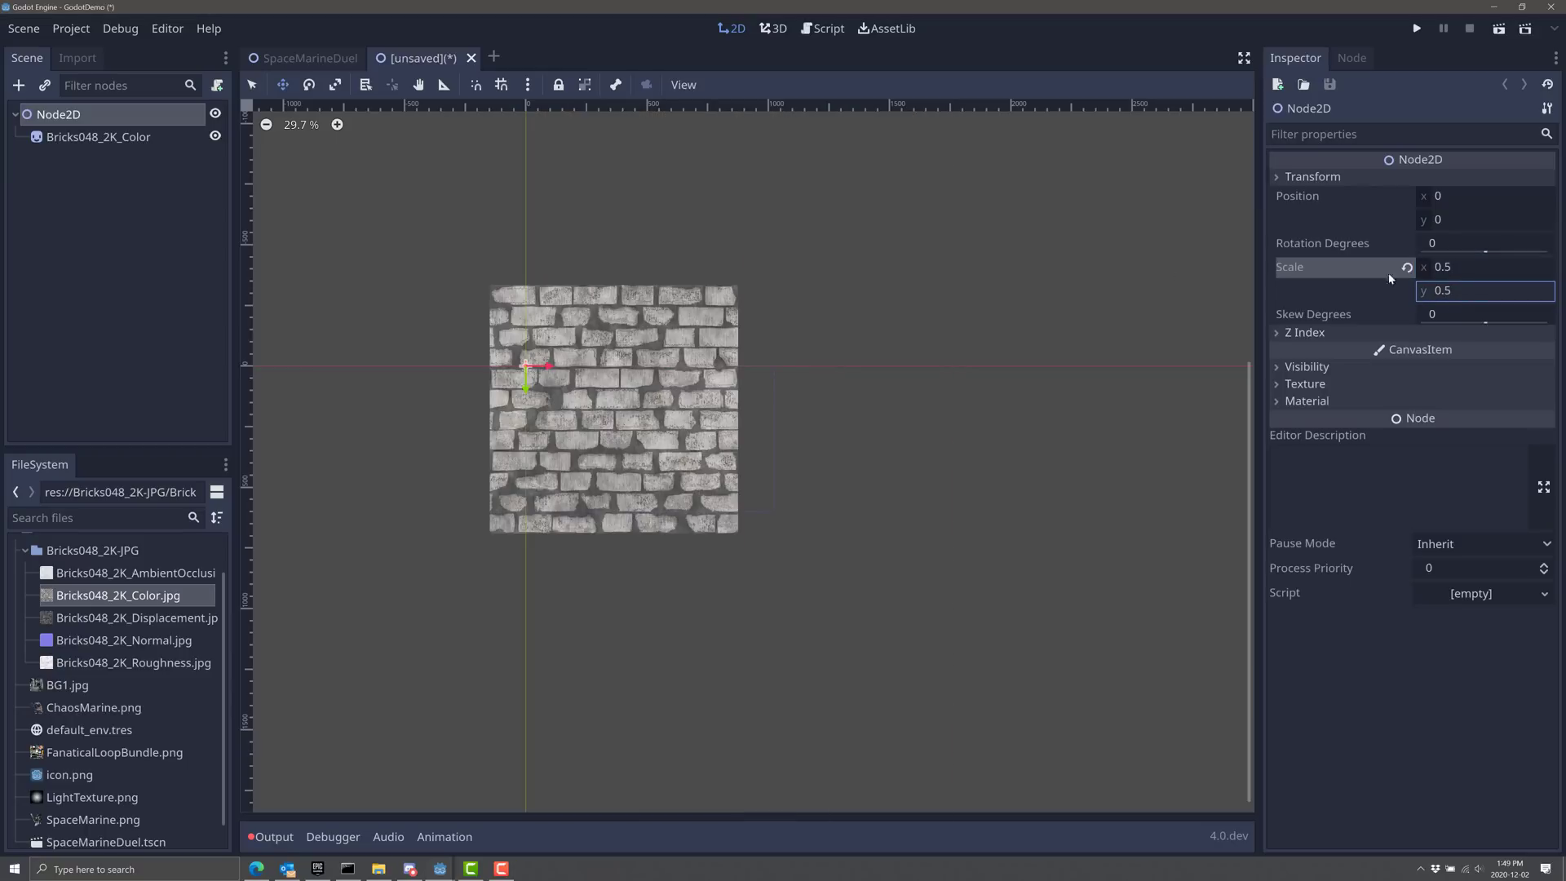
{"action": "left_click_drag", "start_coordinate": [631, 457], "coordinate": [676, 500]}
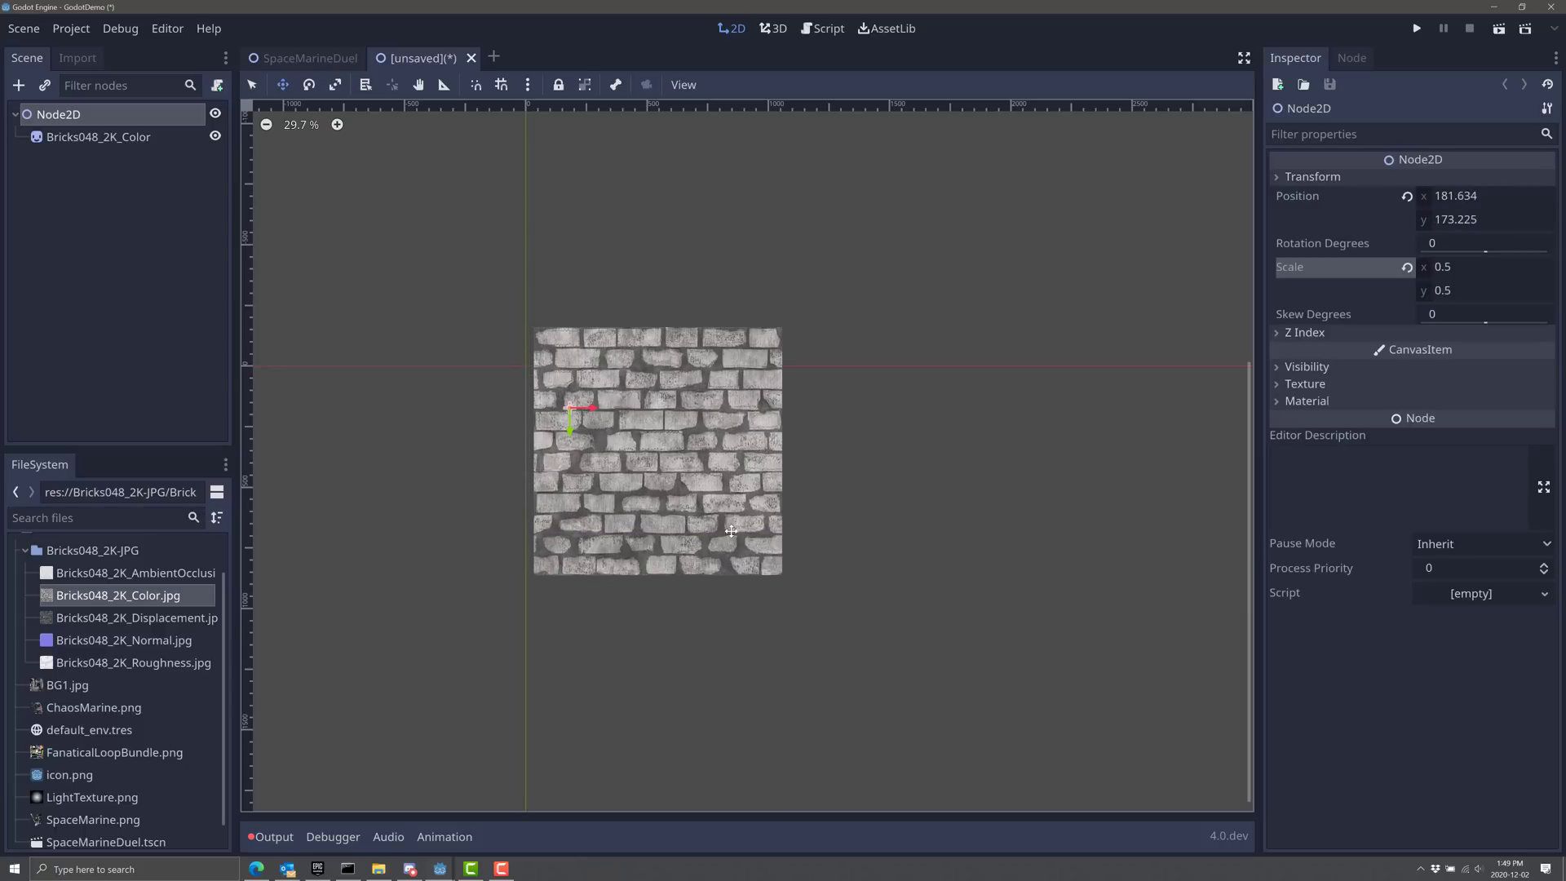
Replace the brick sprite's texture with a new CanvasTexture and open that texture's properties.
{"action": "left_click", "coordinate": [115, 139]}
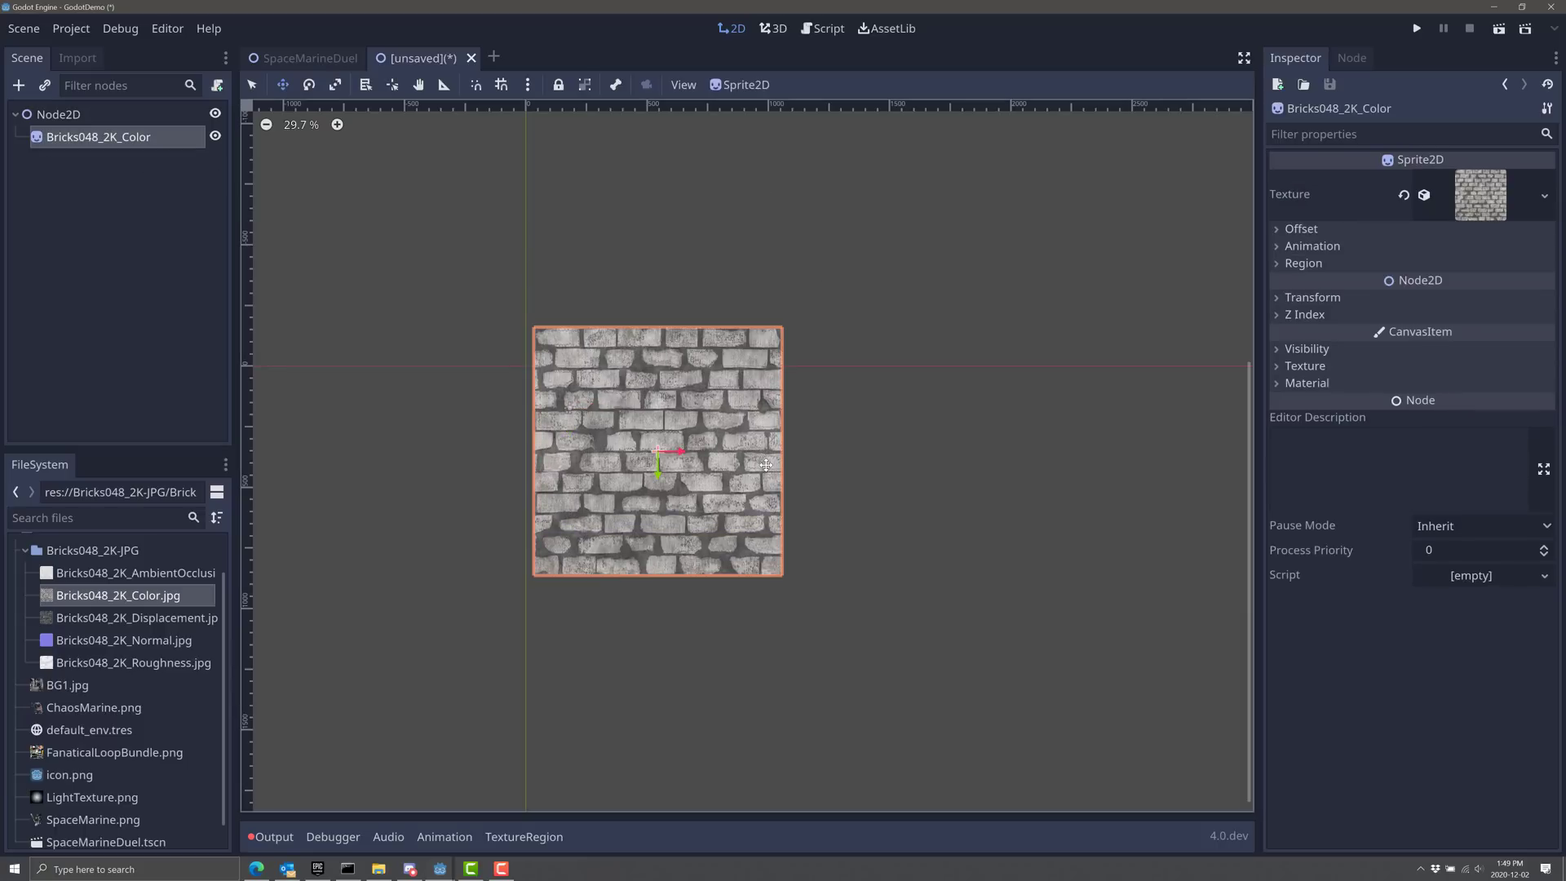
{"action": "left_click", "coordinate": [1544, 195]}
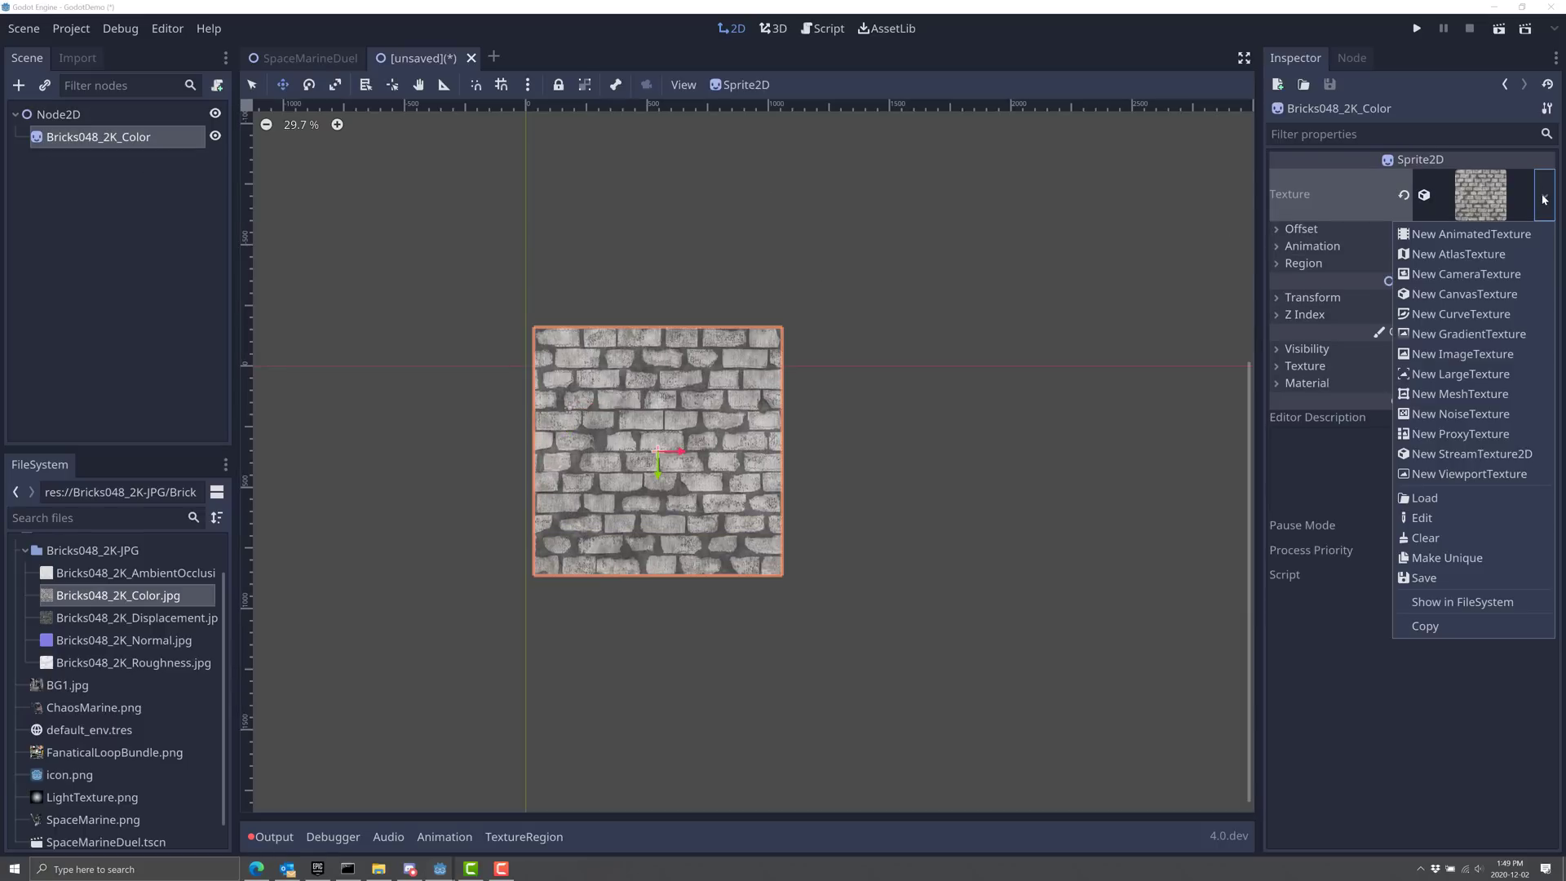
{"action": "left_click", "coordinate": [1442, 295]}
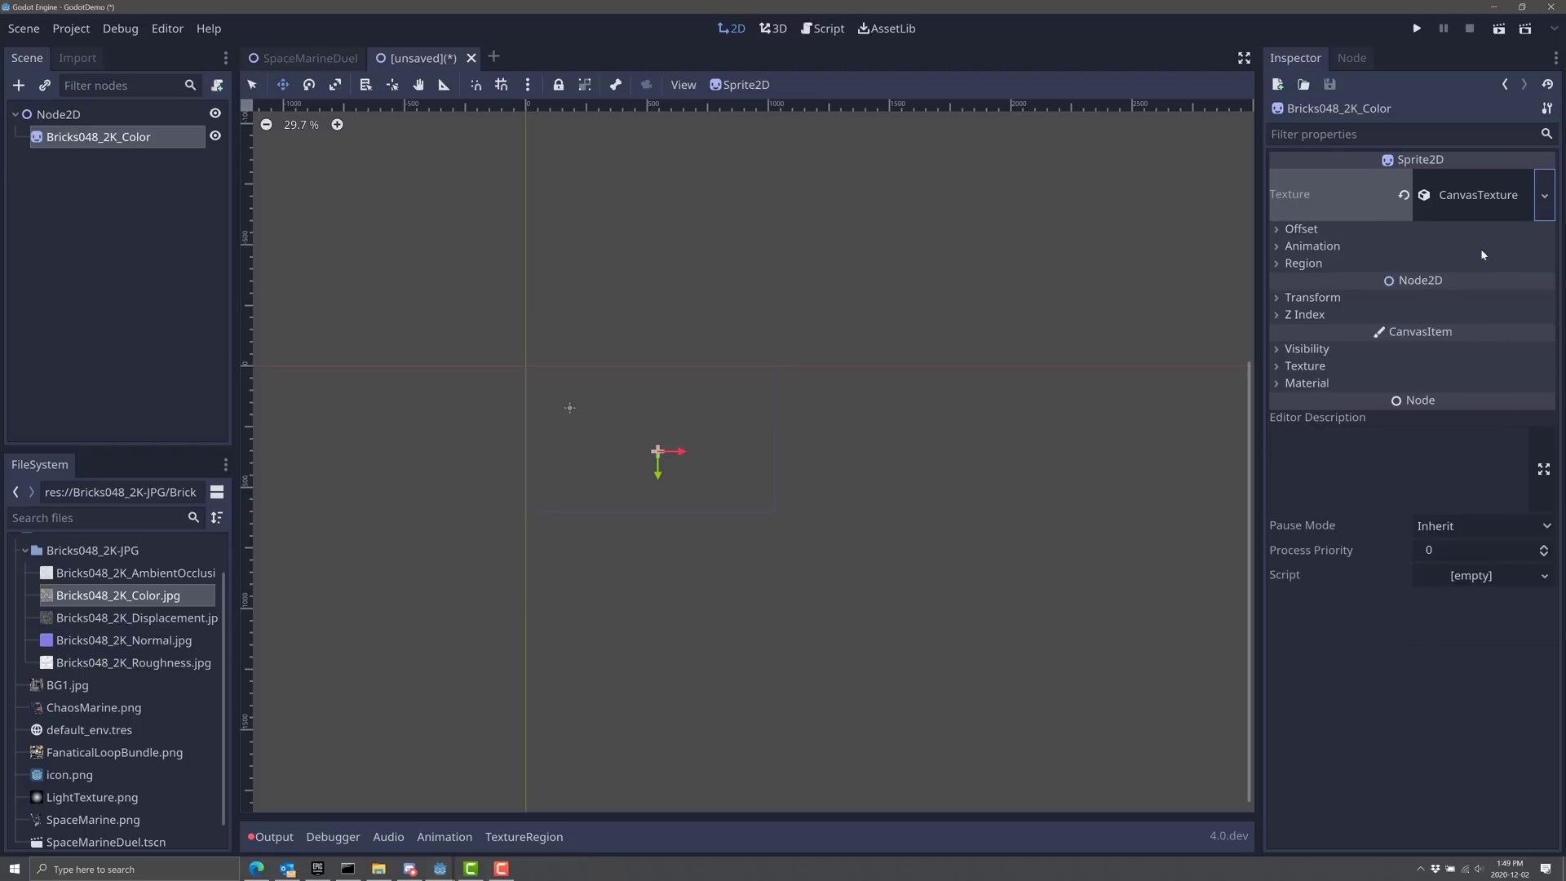
{"action": "left_click", "coordinate": [1427, 195]}
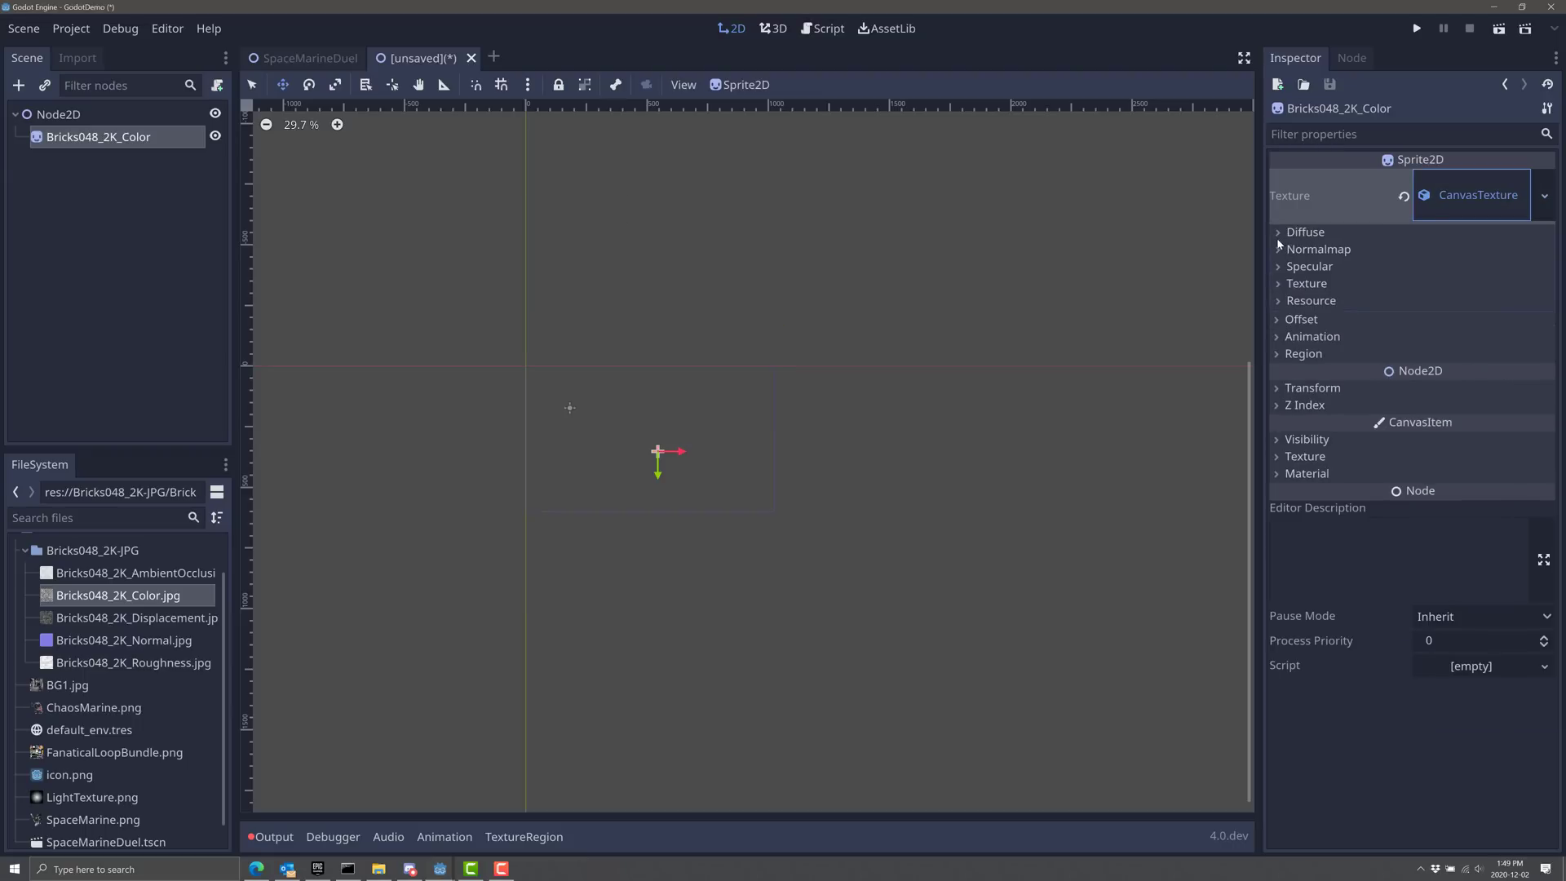
Expand the CanvasTexture's diffuse, normal map and specular sections and assign Bricks048_2K_Color.jpg as the diffuse texture.
{"action": "left_click", "coordinate": [1281, 233]}
{"action": "left_click", "coordinate": [1279, 270]}
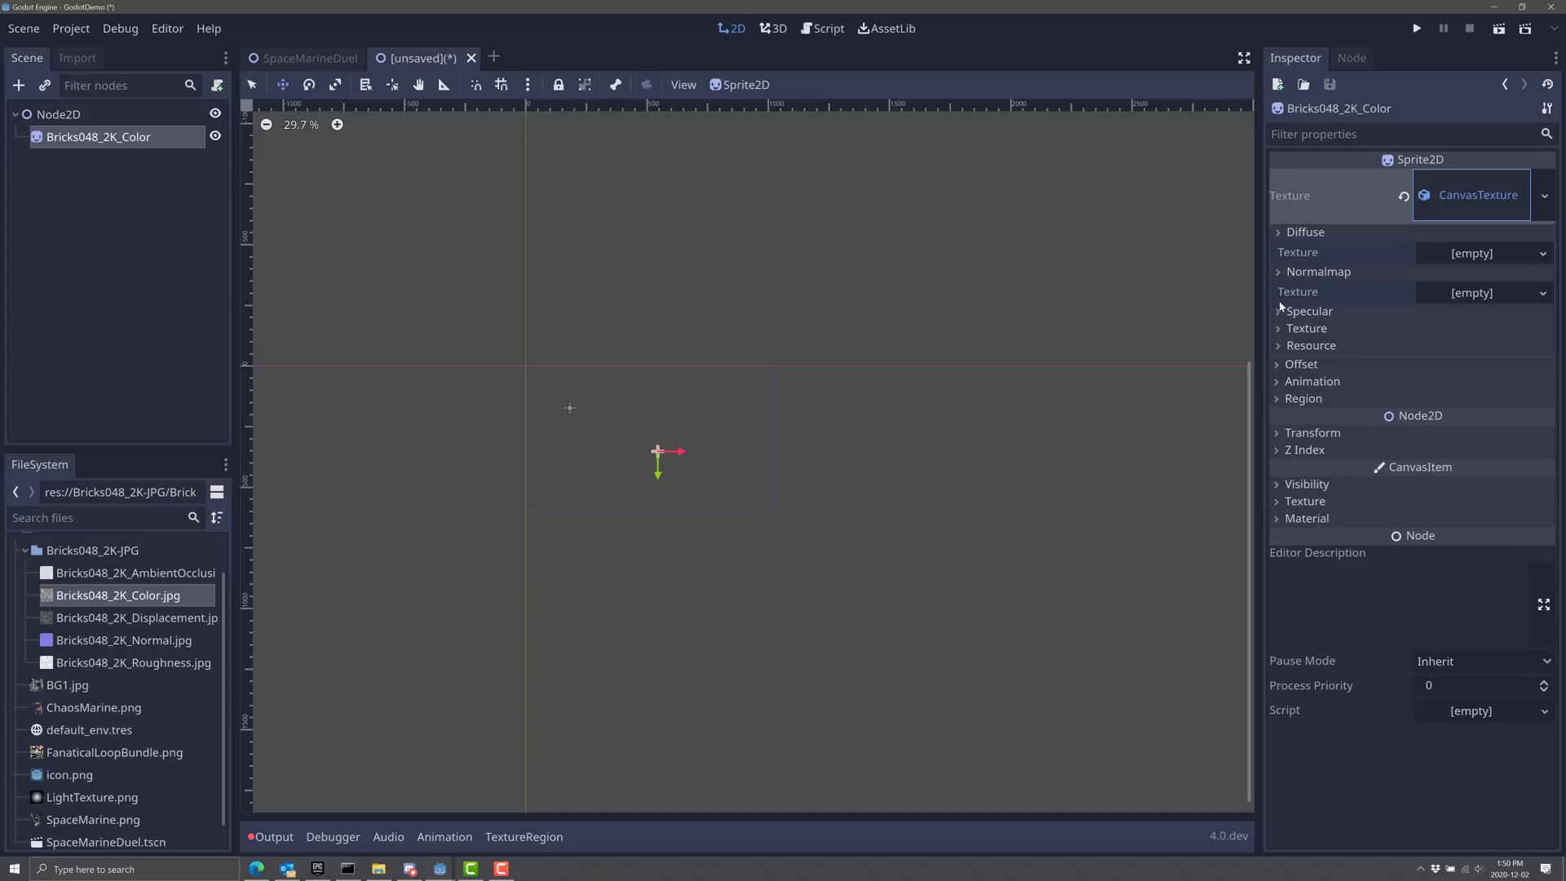
{"action": "left_click", "coordinate": [1279, 311]}
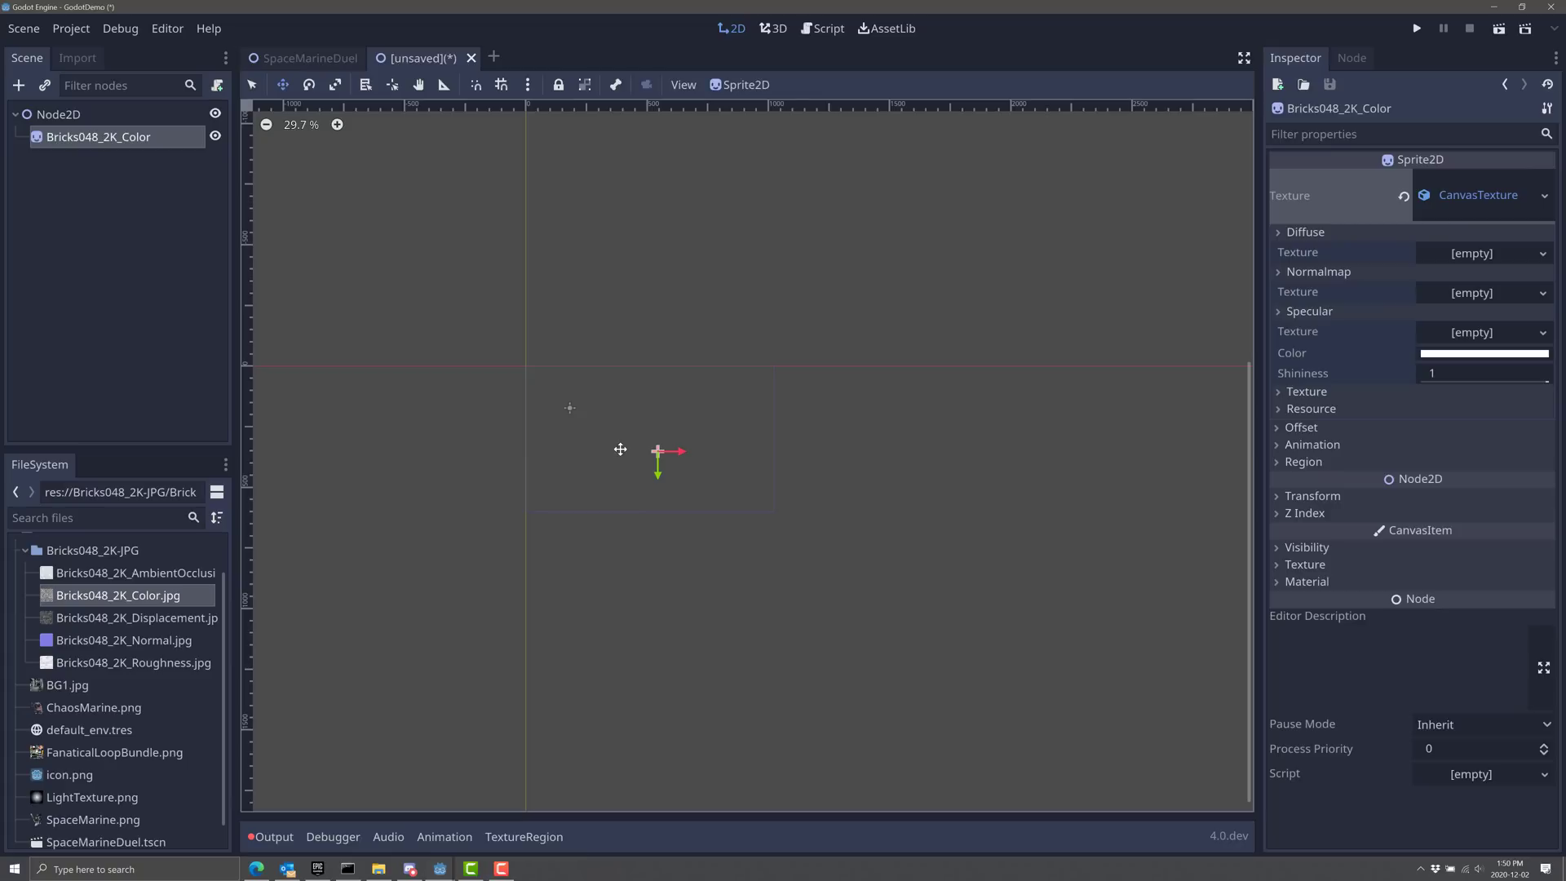
{"action": "scroll", "coordinate": [183, 613], "scroll_direction": "up", "scroll_amount": 1}
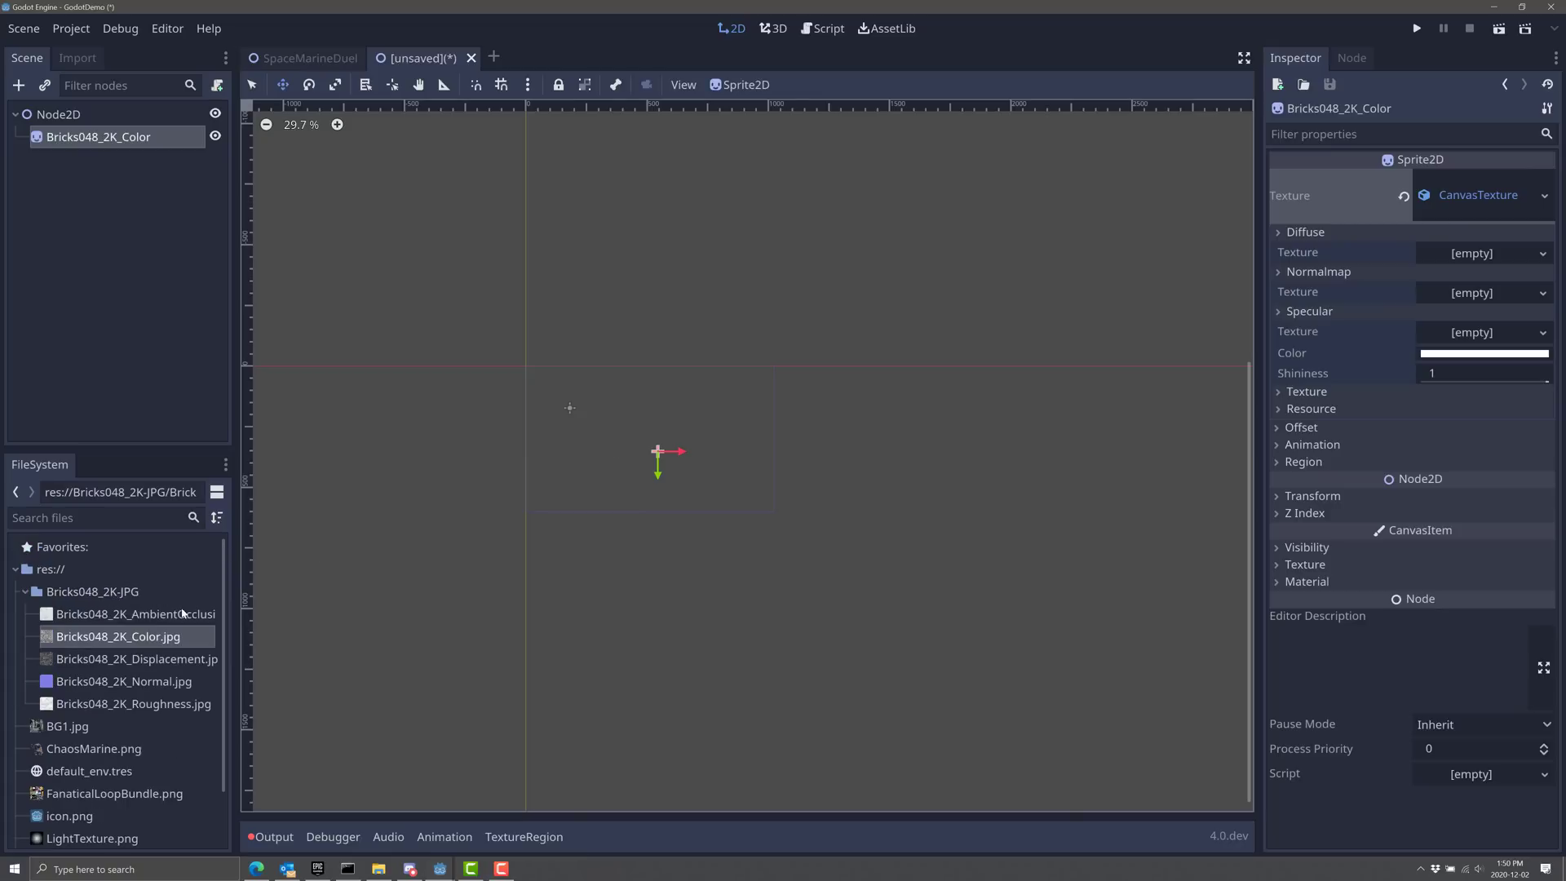
{"action": "left_click_drag", "start_coordinate": [154, 644], "coordinate": [1476, 255]}
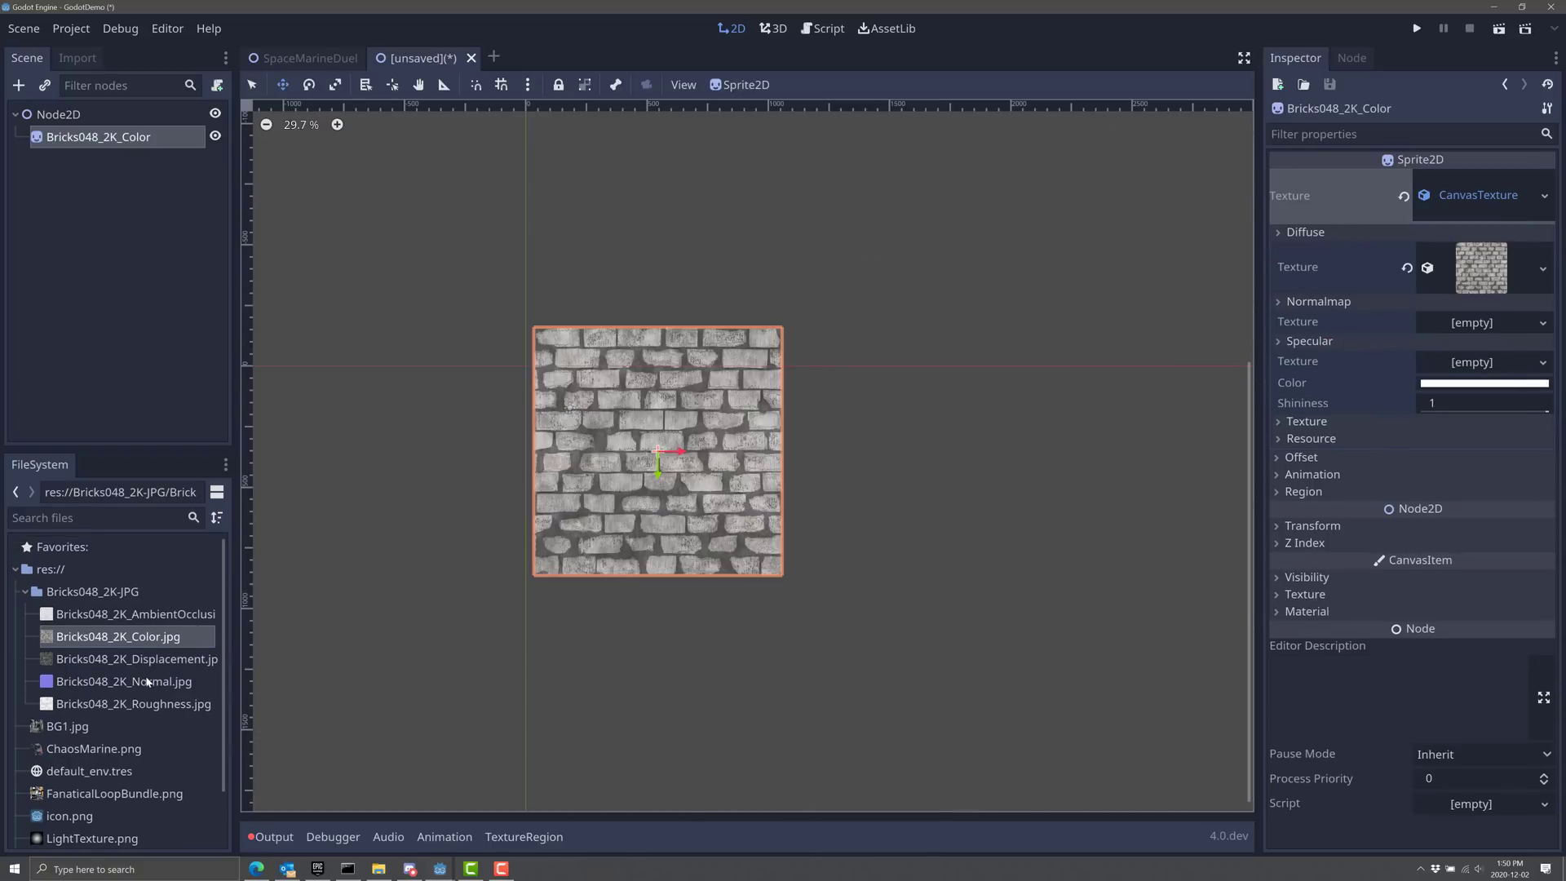
Assign Bricks048_2K_Normal.jpg as the CanvasTexture's normal map and the Bricks048_2K_Displacement image as its specular texture.
{"action": "left_click_drag", "start_coordinate": [122, 677], "coordinate": [239, 667]}
{"action": "left_click_drag", "start_coordinate": [1186, 522], "coordinate": [1477, 328]}
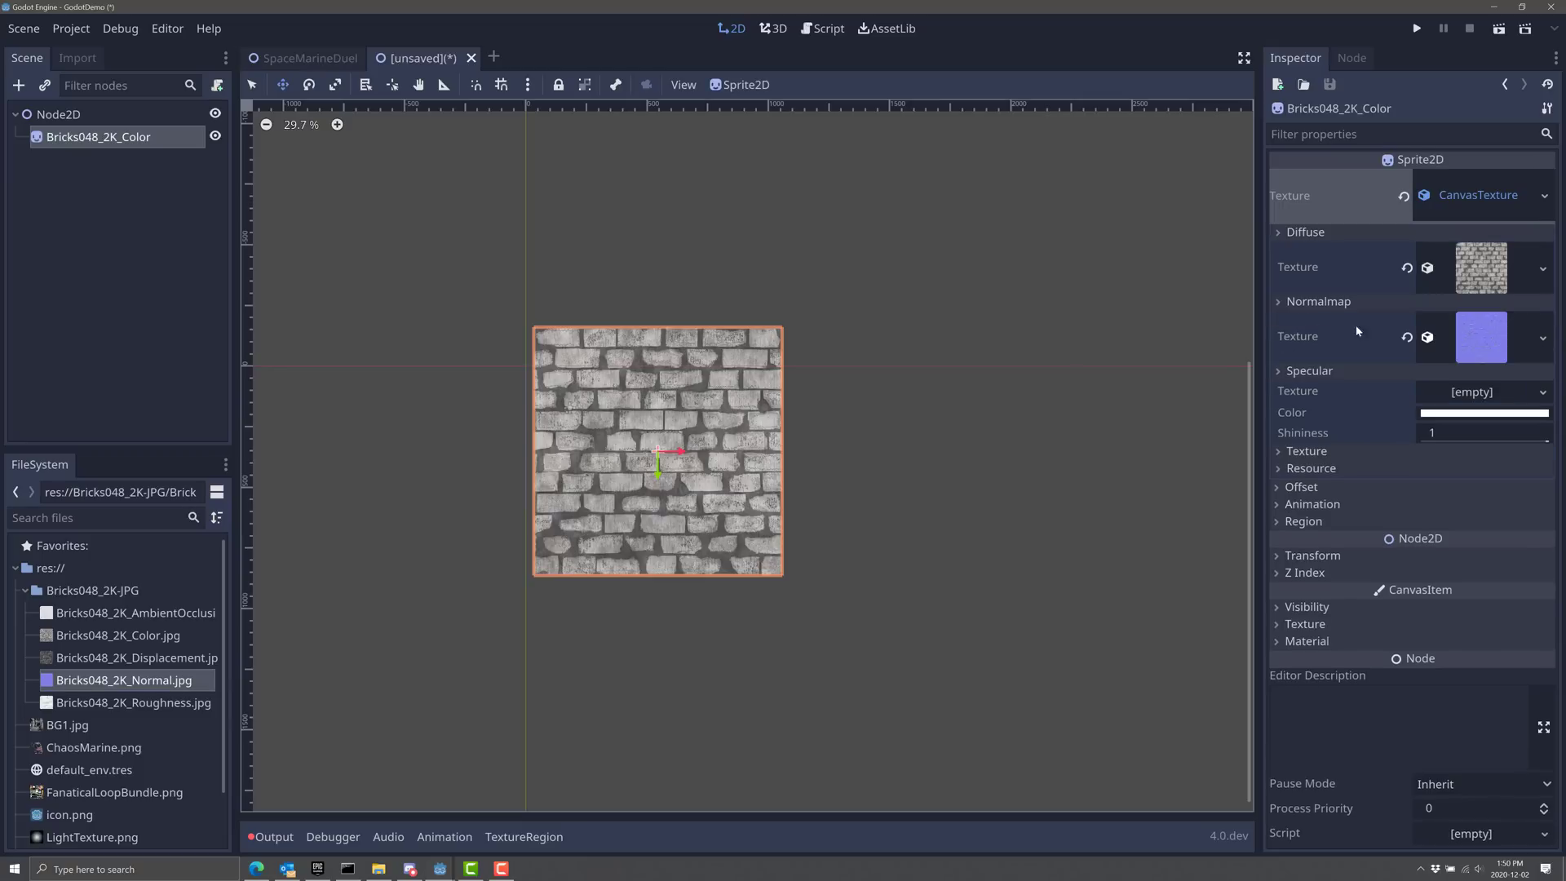
{"action": "left_click", "coordinate": [148, 707]}
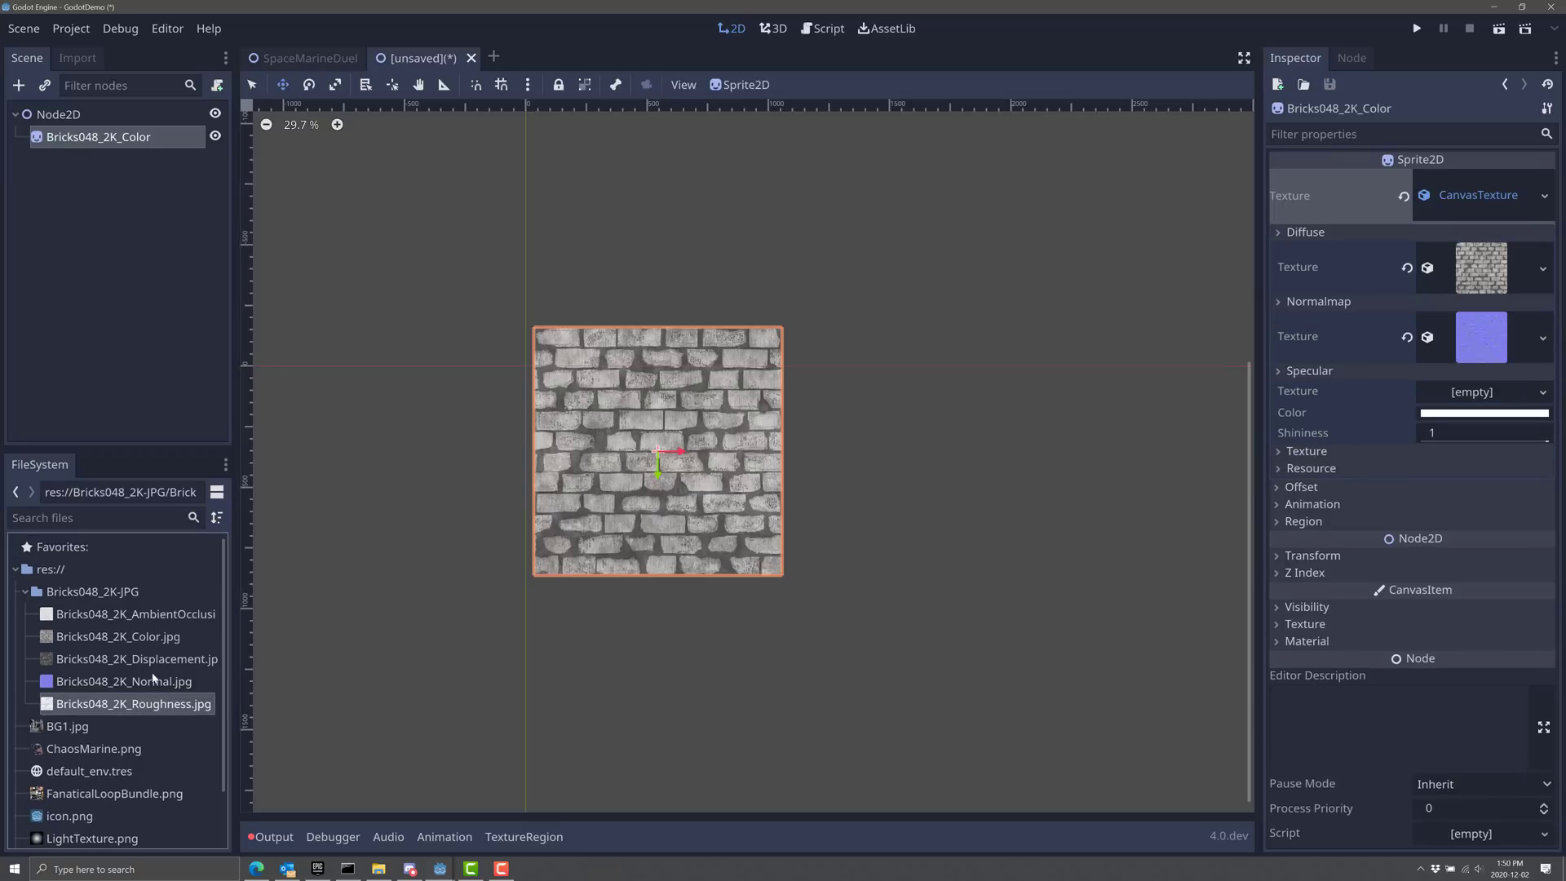
{"action": "left_click_drag", "start_coordinate": [155, 662], "coordinate": [1474, 400]}
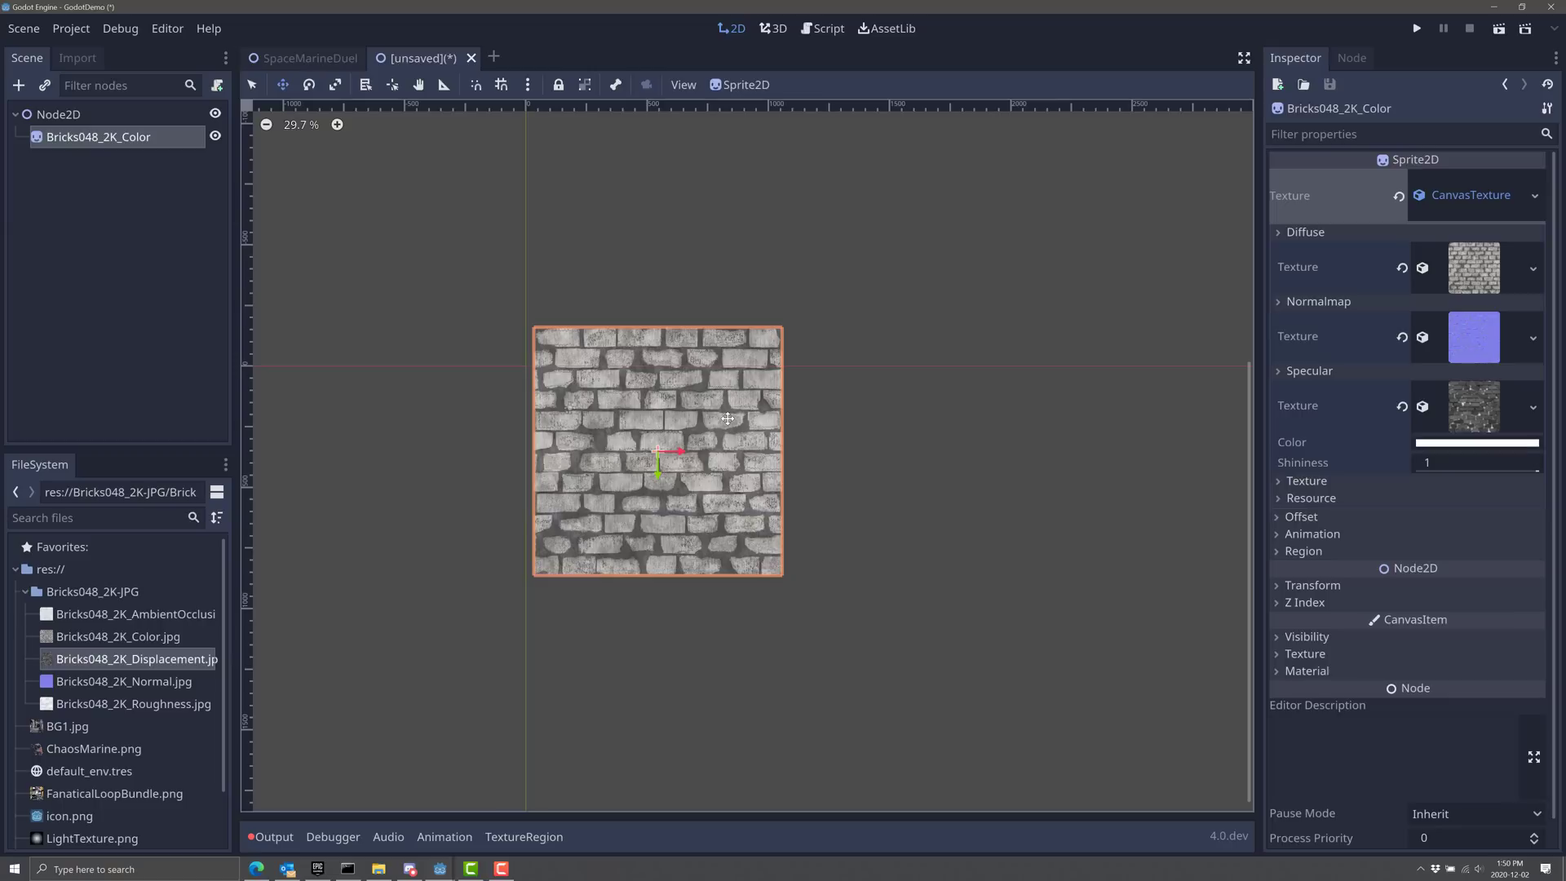
Add a PointLight2D node as a child of the Node2D root.
{"action": "left_click", "coordinate": [72, 118]}
{"action": "left_click", "coordinate": [18, 86]}
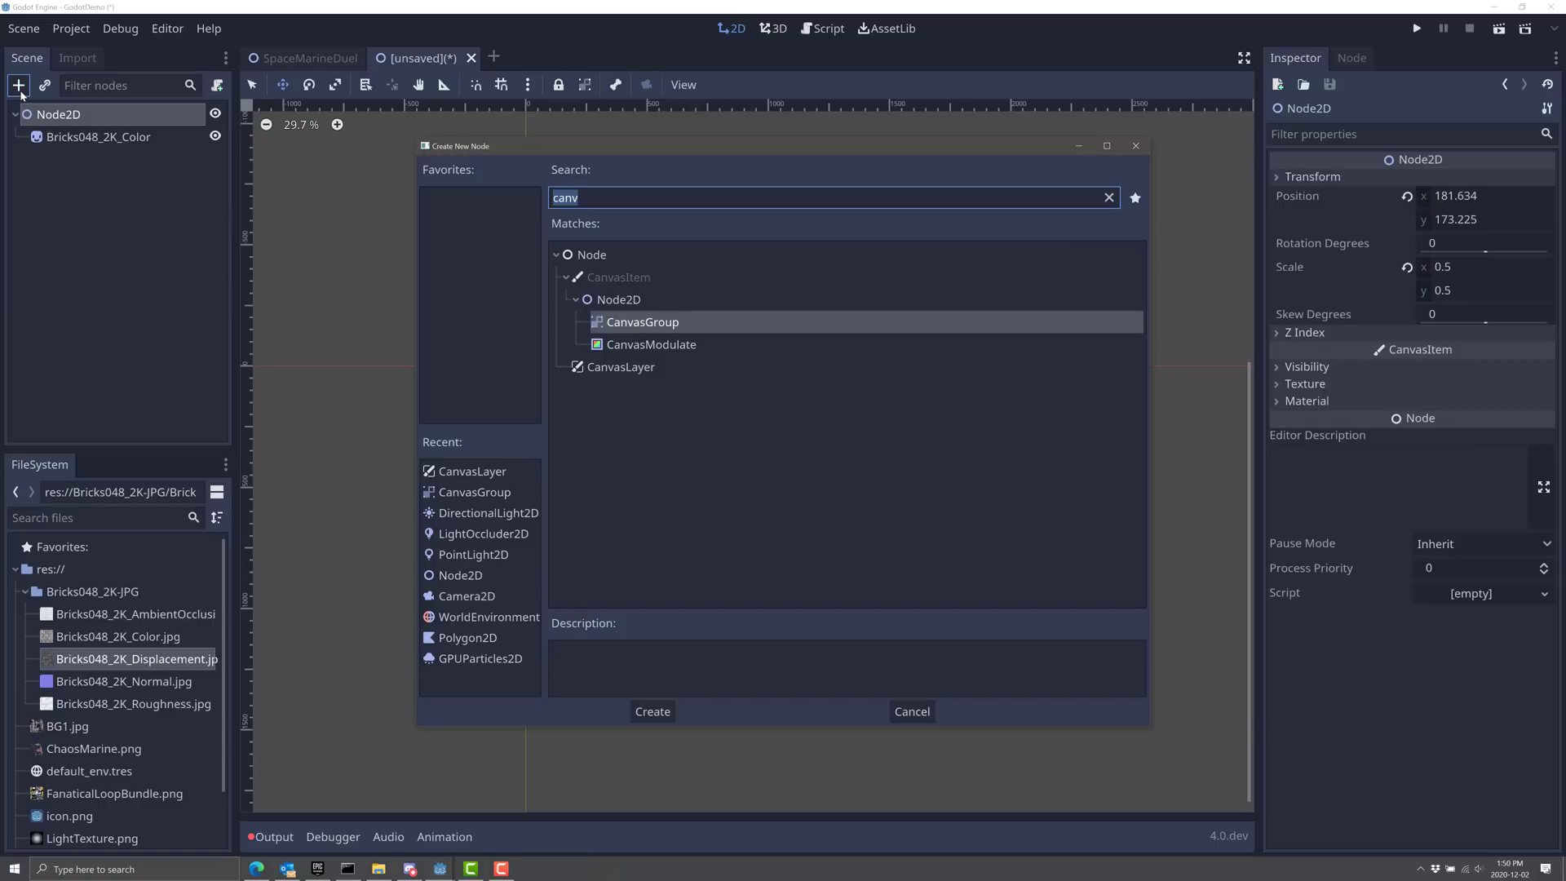
{"action": "type", "text": "light"}
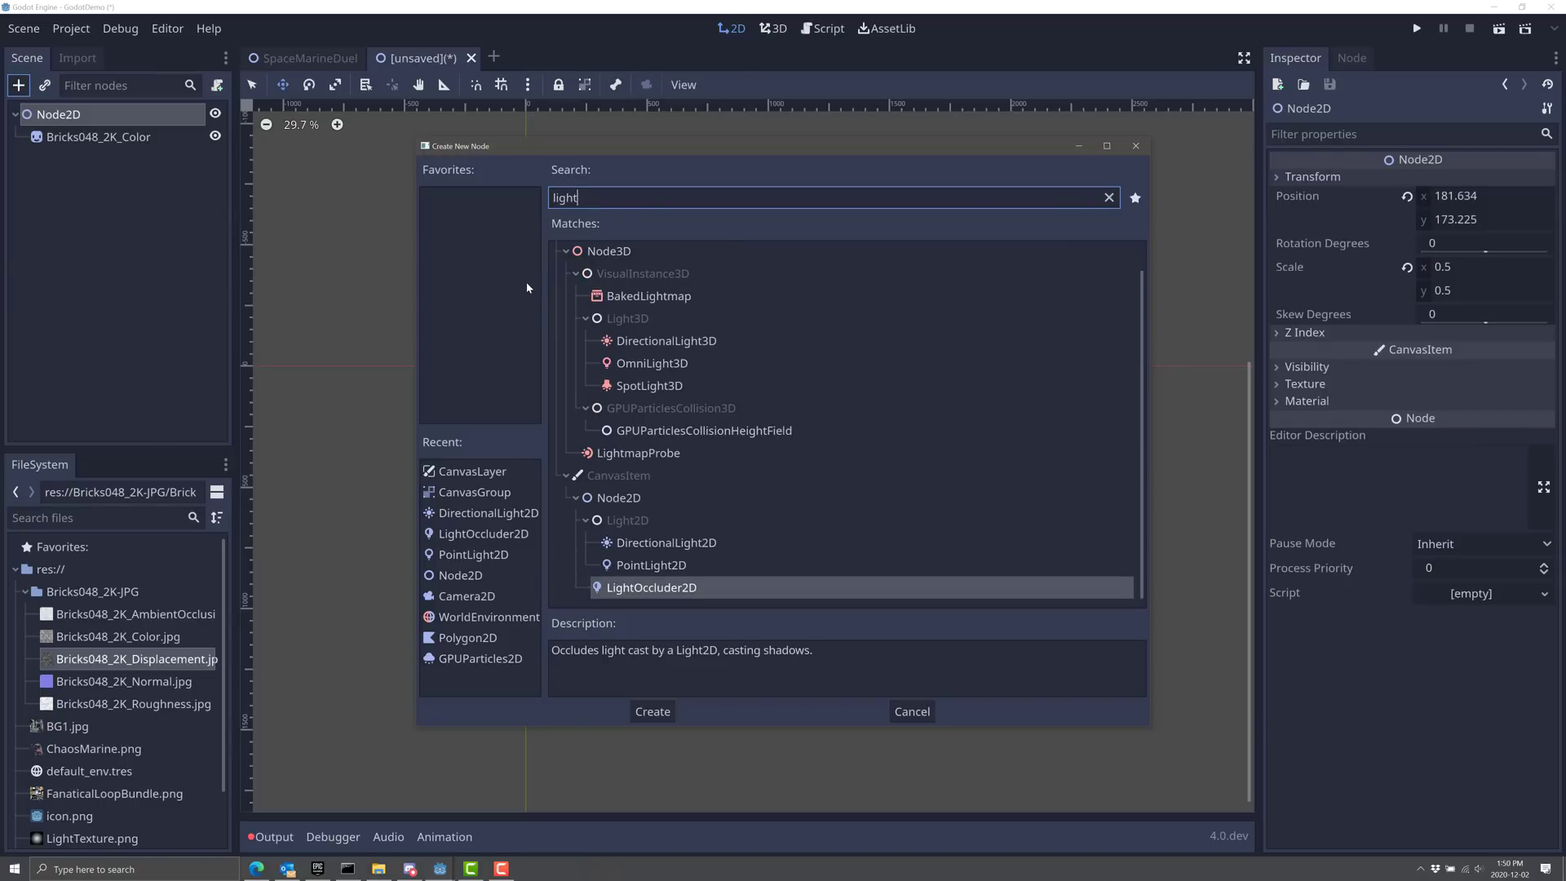
{"action": "double_click", "coordinate": [660, 565]}
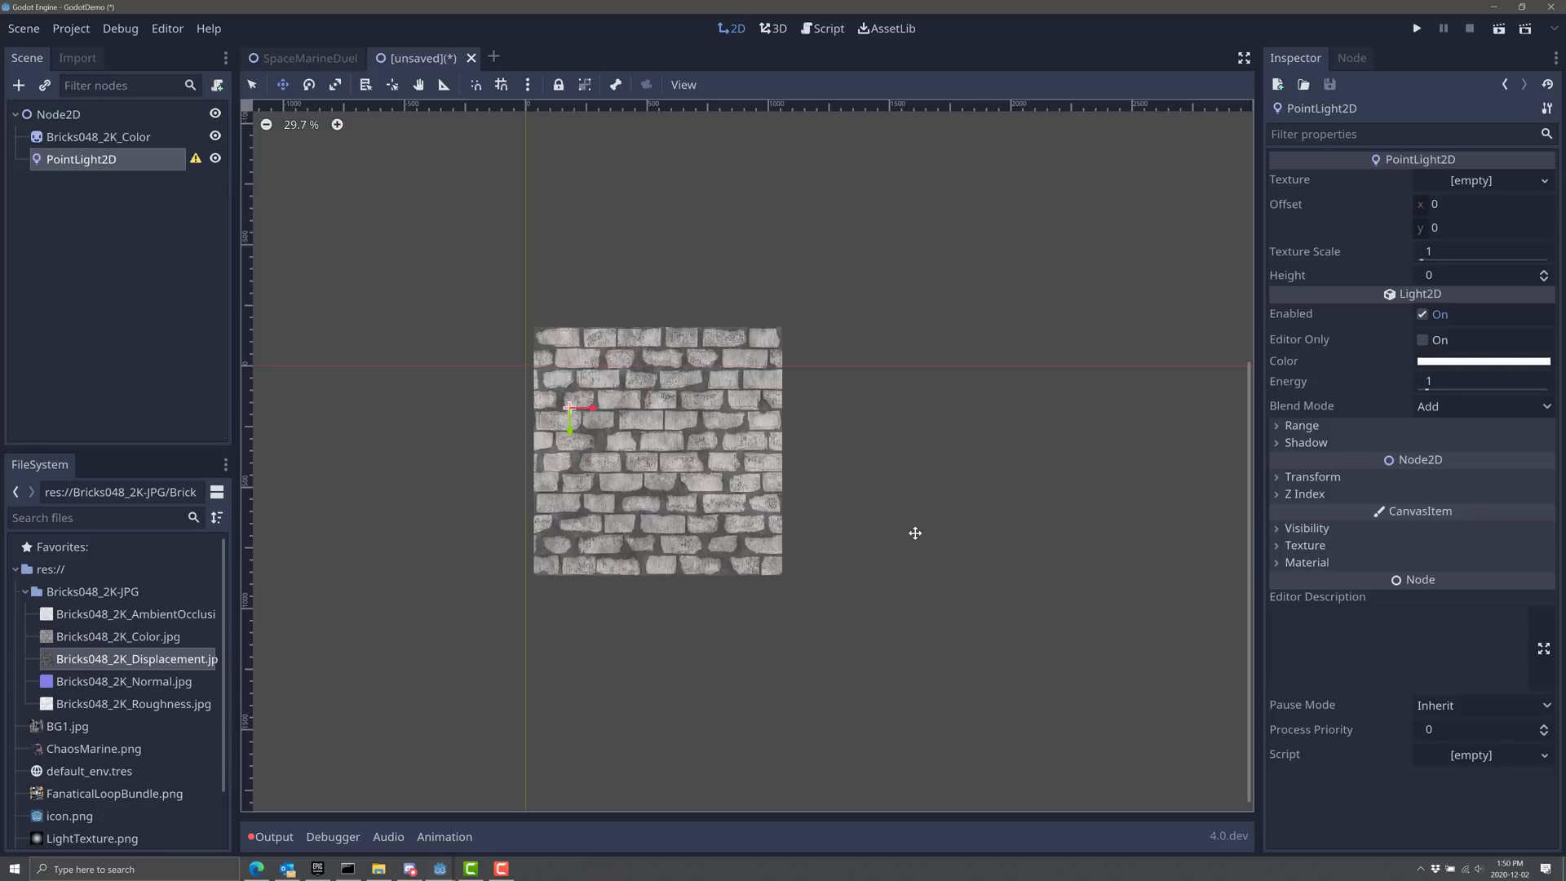
Assign LightTexture.png as the texture of the PointLight2D.
{"action": "left_click", "coordinate": [163, 137]}
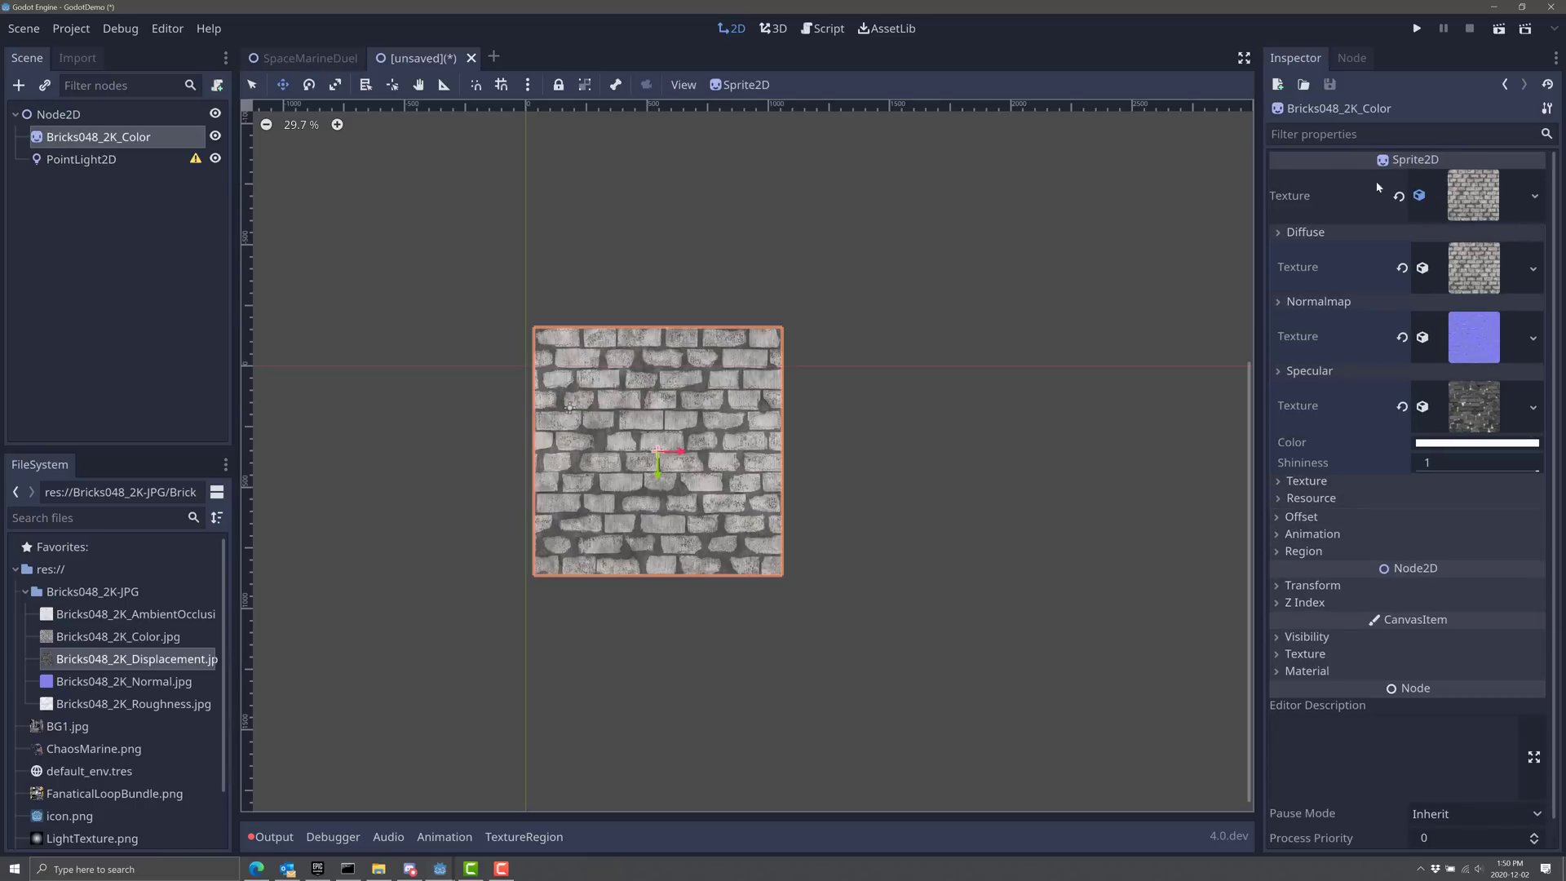
{"action": "left_click", "coordinate": [106, 160]}
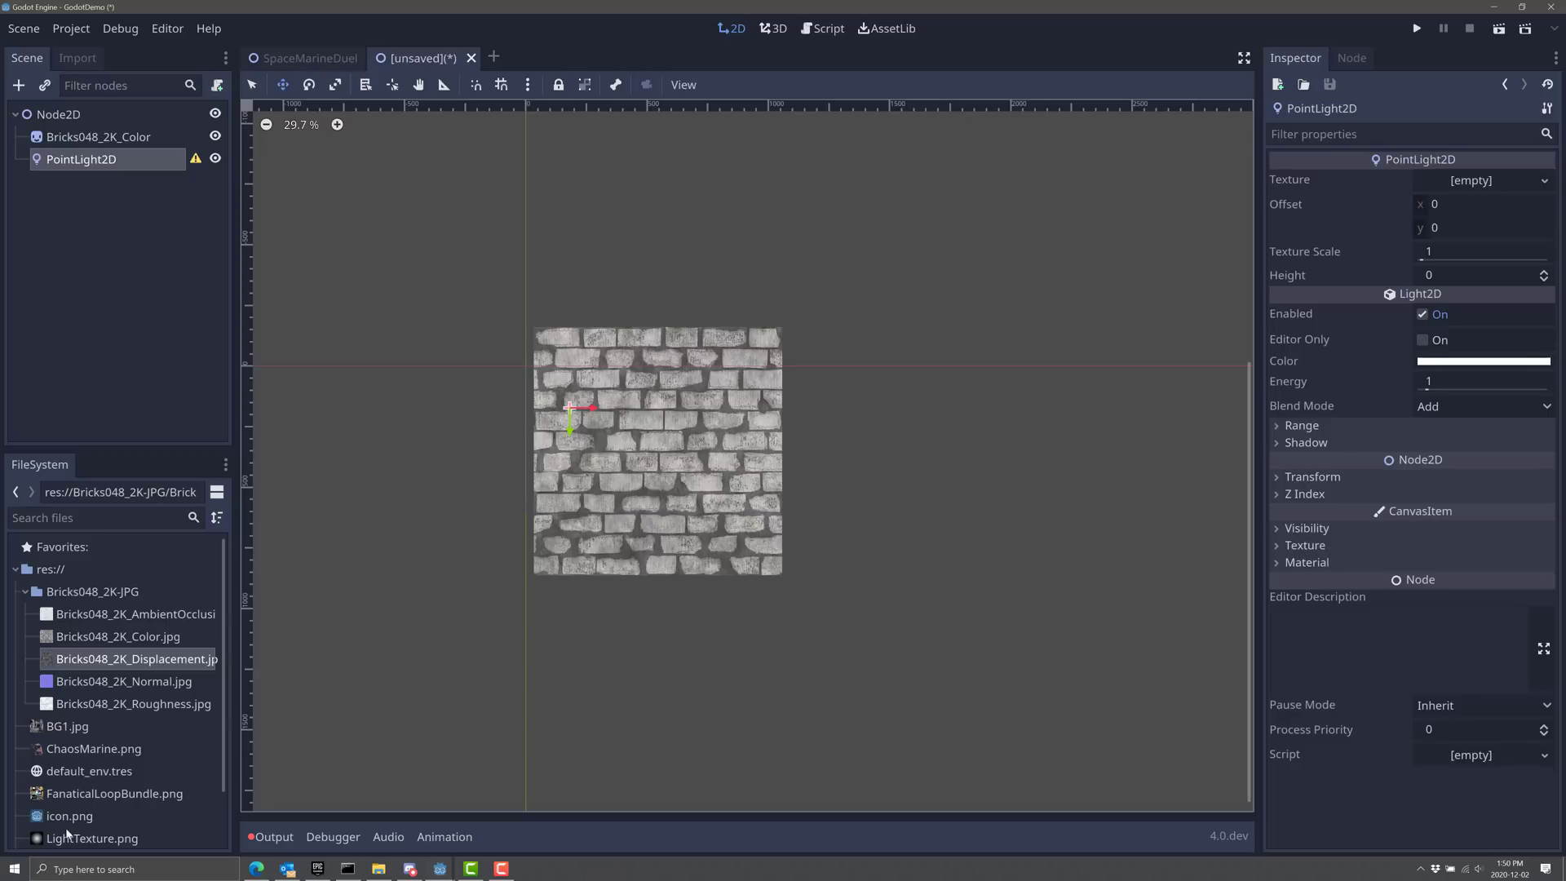
{"action": "left_click_drag", "start_coordinate": [67, 837], "coordinate": [1501, 188]}
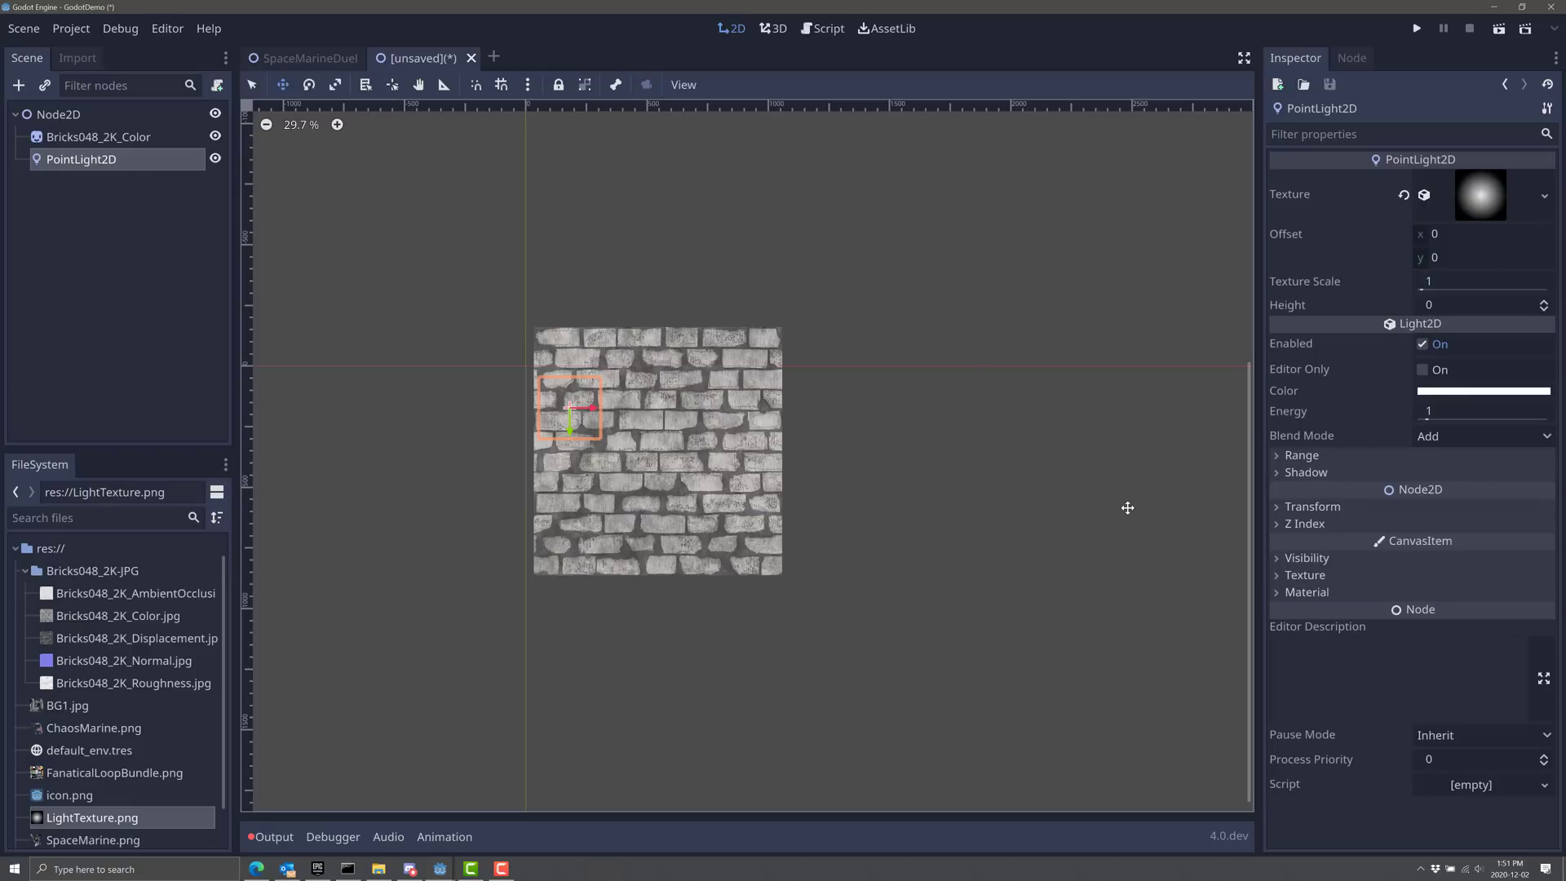
{"action": "scroll", "coordinate": [569, 405], "scroll_direction": "up", "scroll_amount": 1}
{"action": "scroll", "coordinate": [570, 405], "scroll_direction": "up", "scroll_amount": 4}
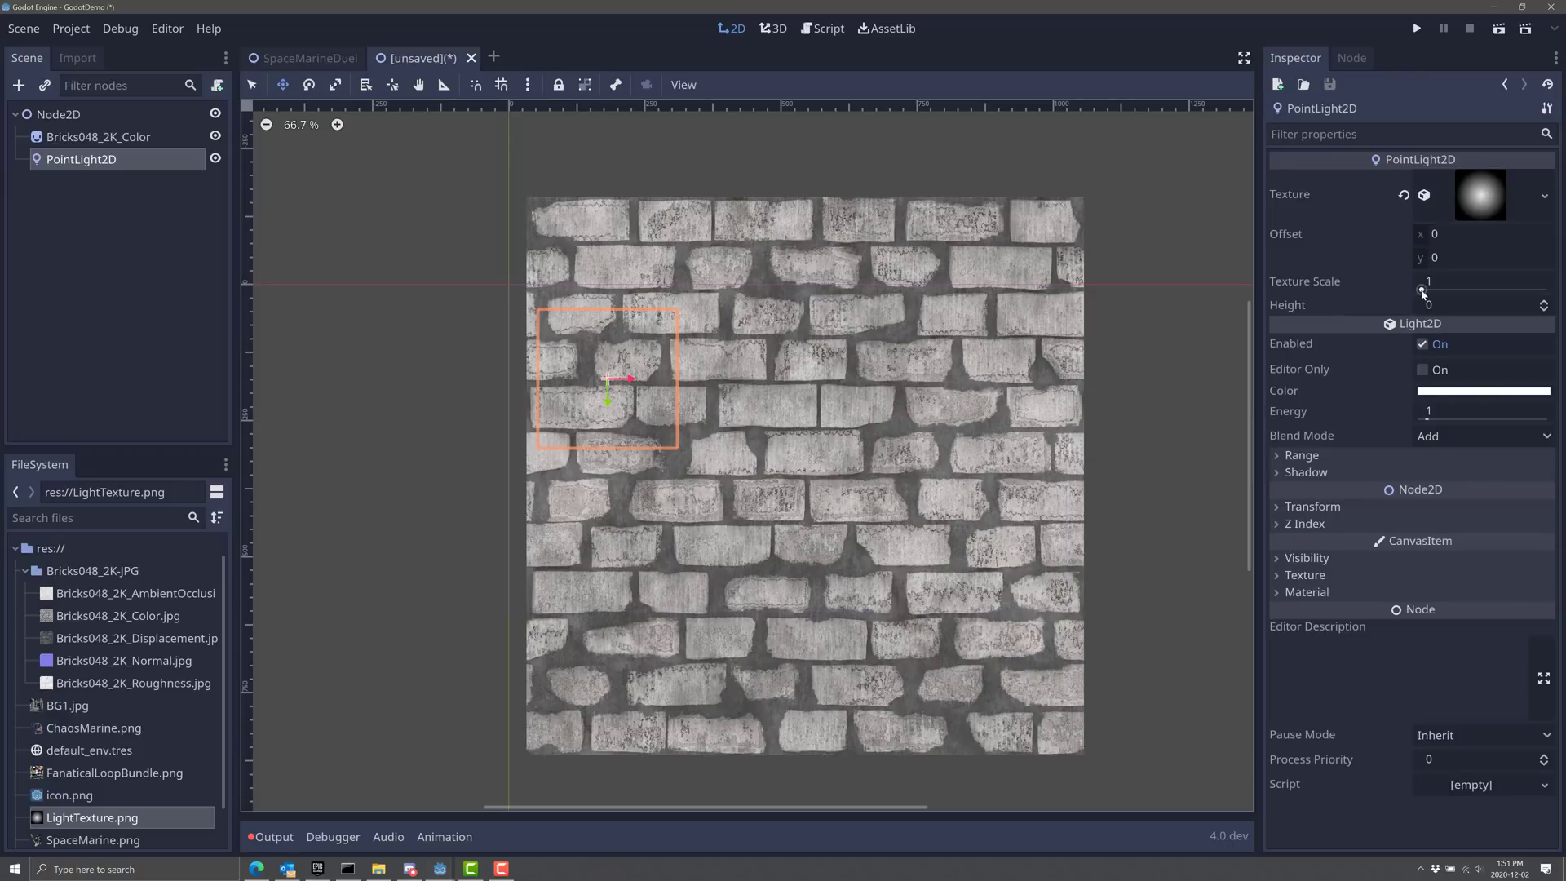
Set the PointLight2D's texture scale to 1.9 and energy to 4.73, and reposition it over the upper-left bricks.
{"action": "left_click_drag", "start_coordinate": [1435, 281], "coordinate": [1509, 282]}
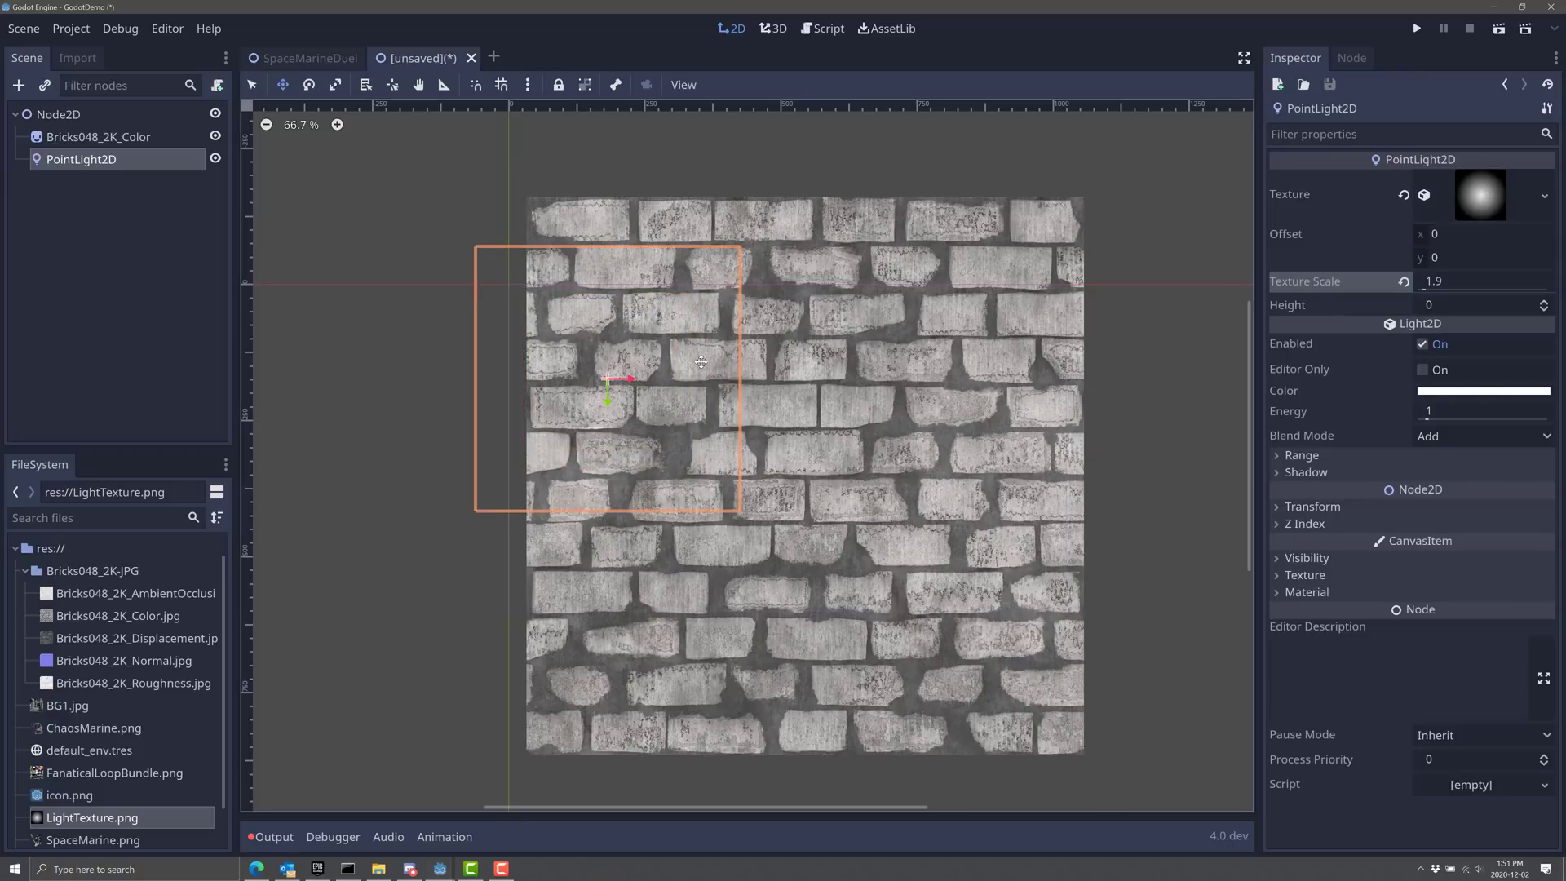
{"action": "left_click_drag", "start_coordinate": [635, 385], "coordinate": [707, 385]}
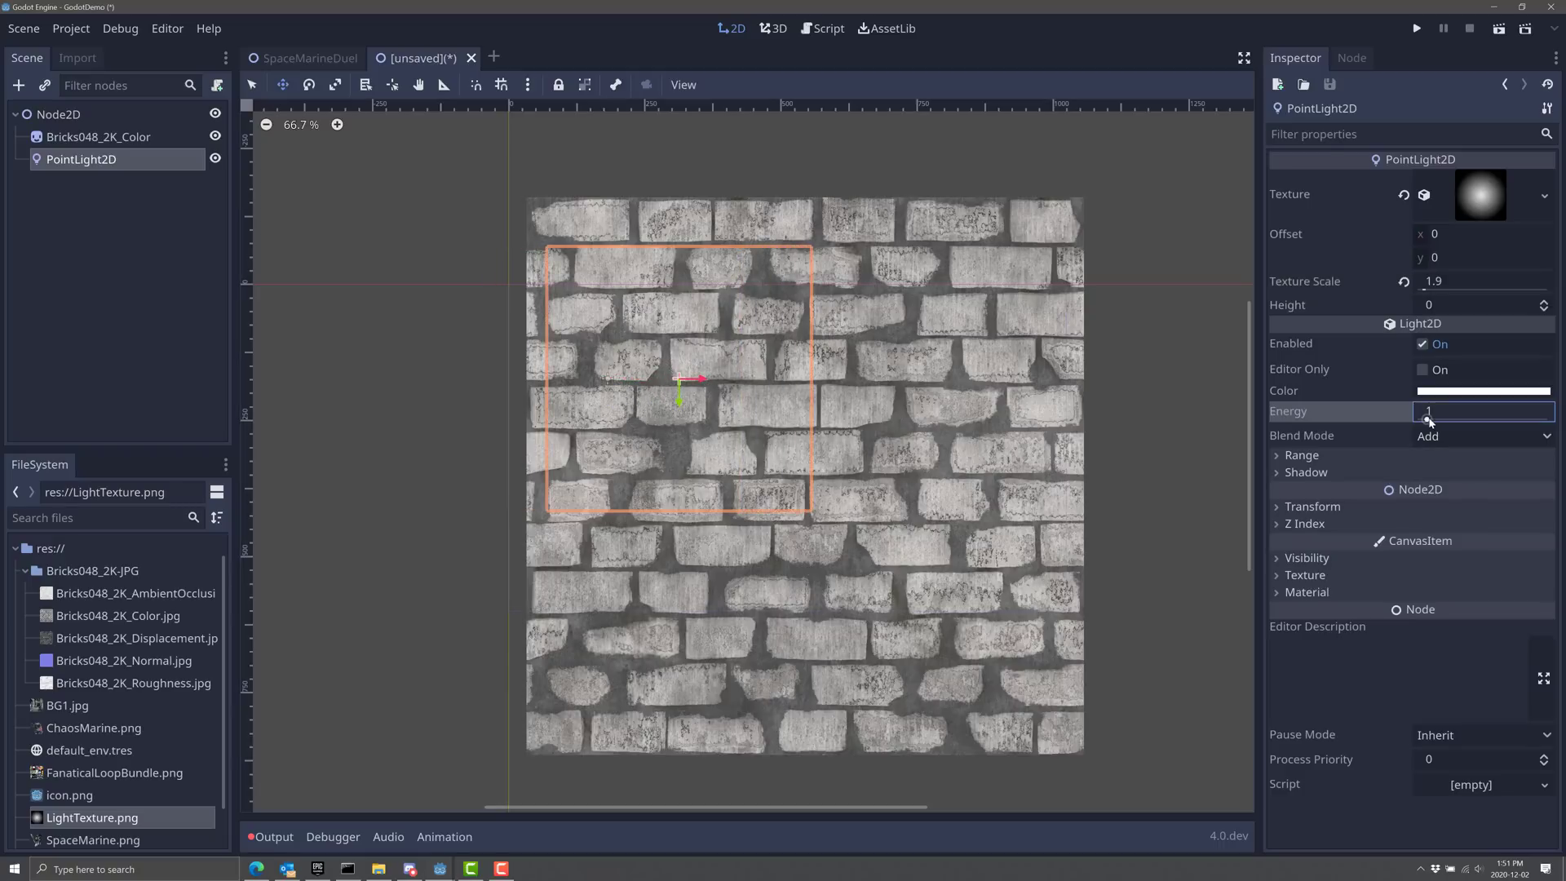
{"action": "left_click_drag", "start_coordinate": [1436, 412], "coordinate": [1522, 412]}
{"action": "left_click_drag", "start_coordinate": [708, 384], "coordinate": [959, 383]}
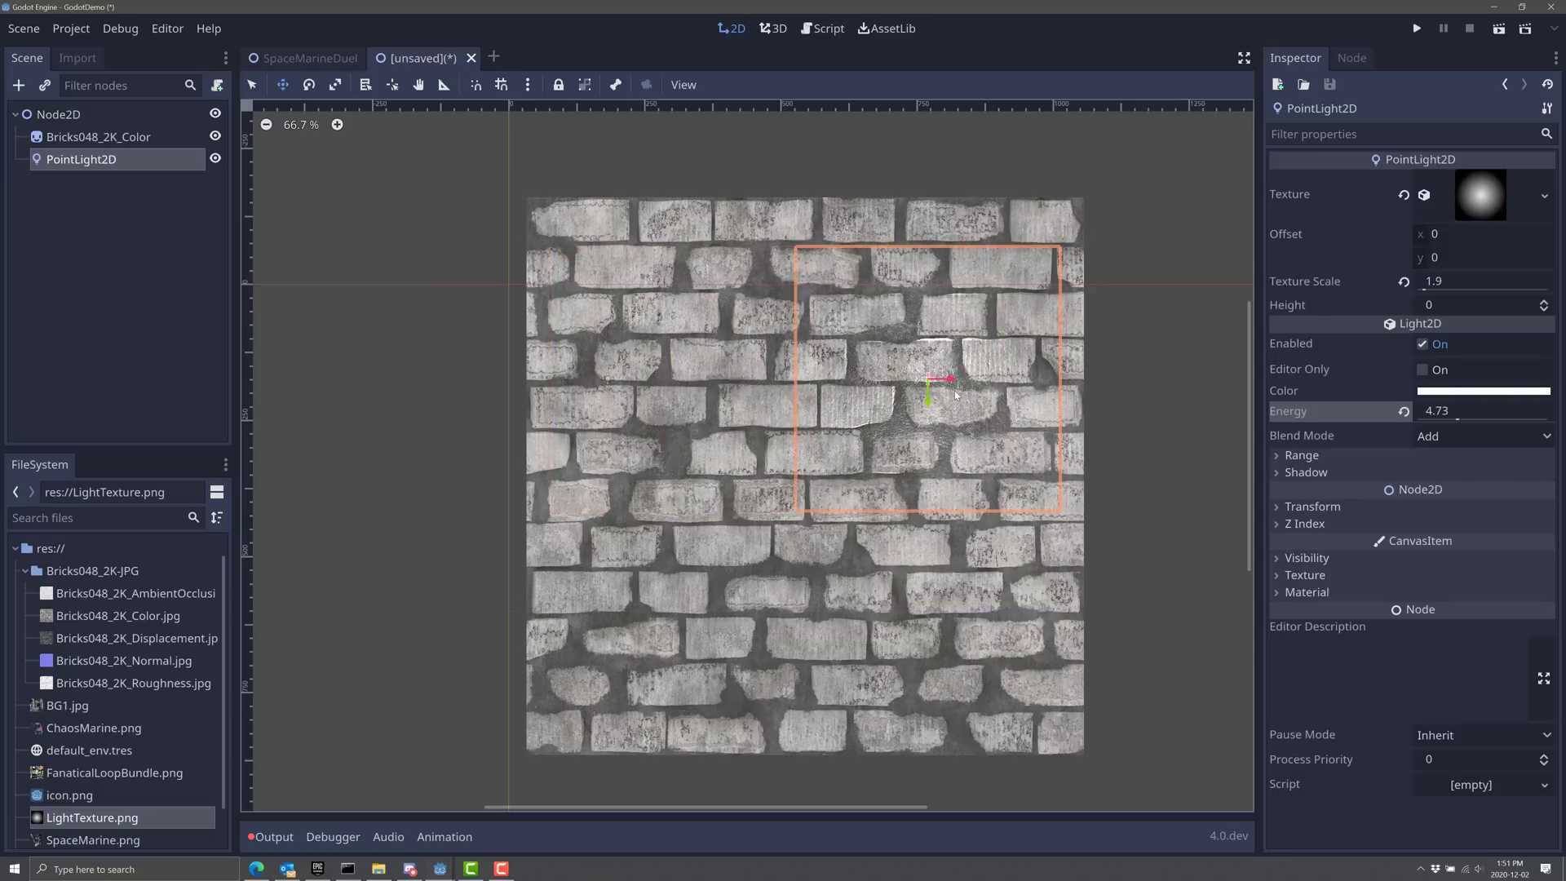
{"action": "left_click_drag", "start_coordinate": [956, 396], "coordinate": [662, 361]}
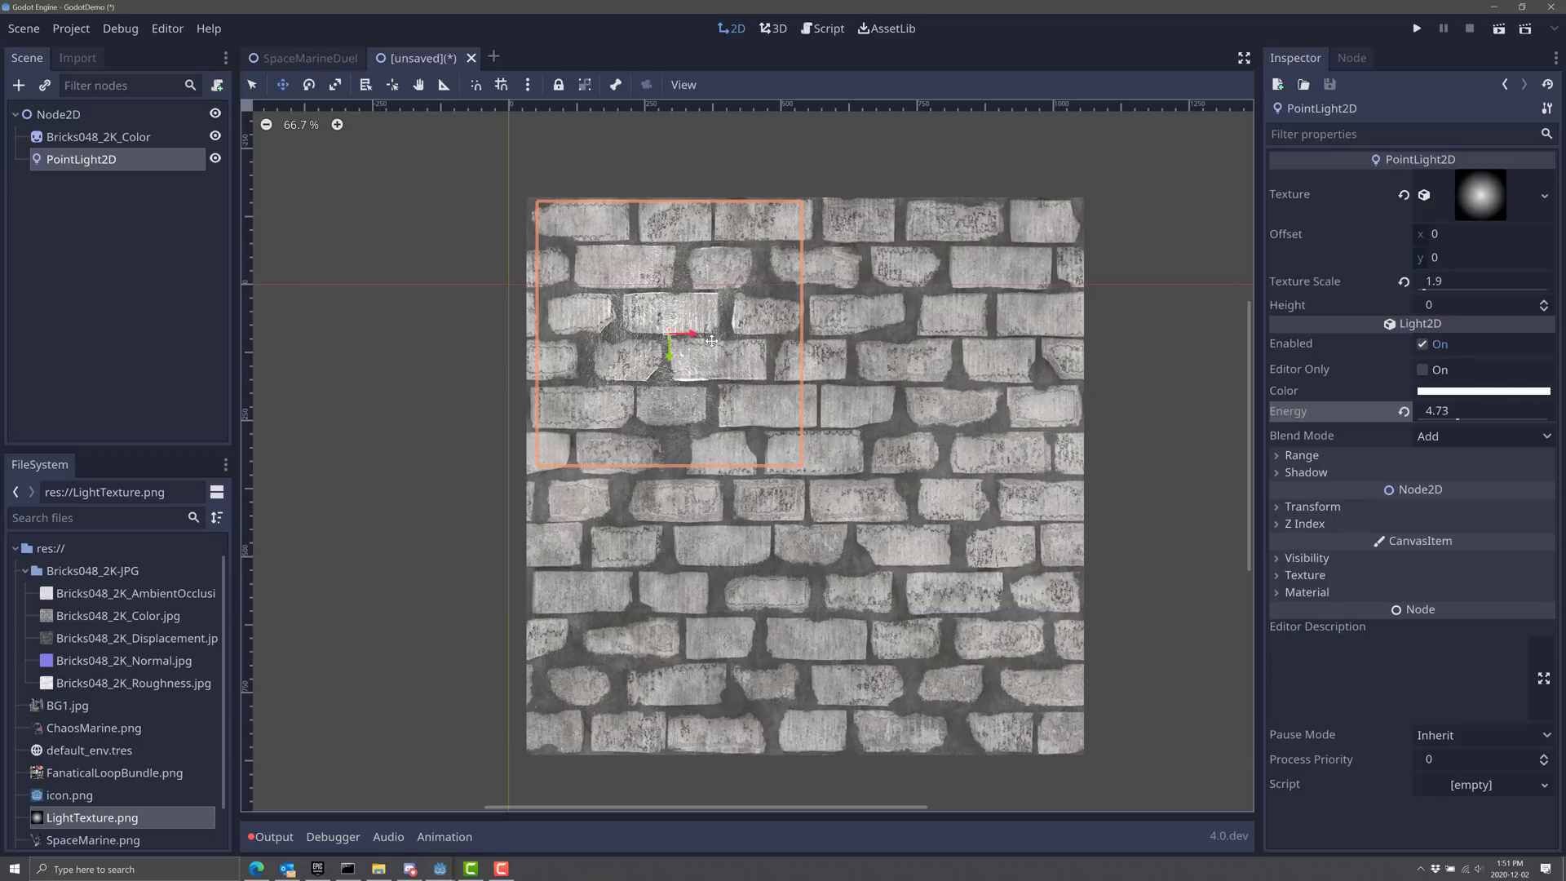
Duplicate the point light, place the copy to the right of the original, and set its color to red (ff0101).
{"action": "left_click_drag", "start_coordinate": [700, 335], "coordinate": [811, 348]}
{"action": "key", "text": "ctrl+d"}
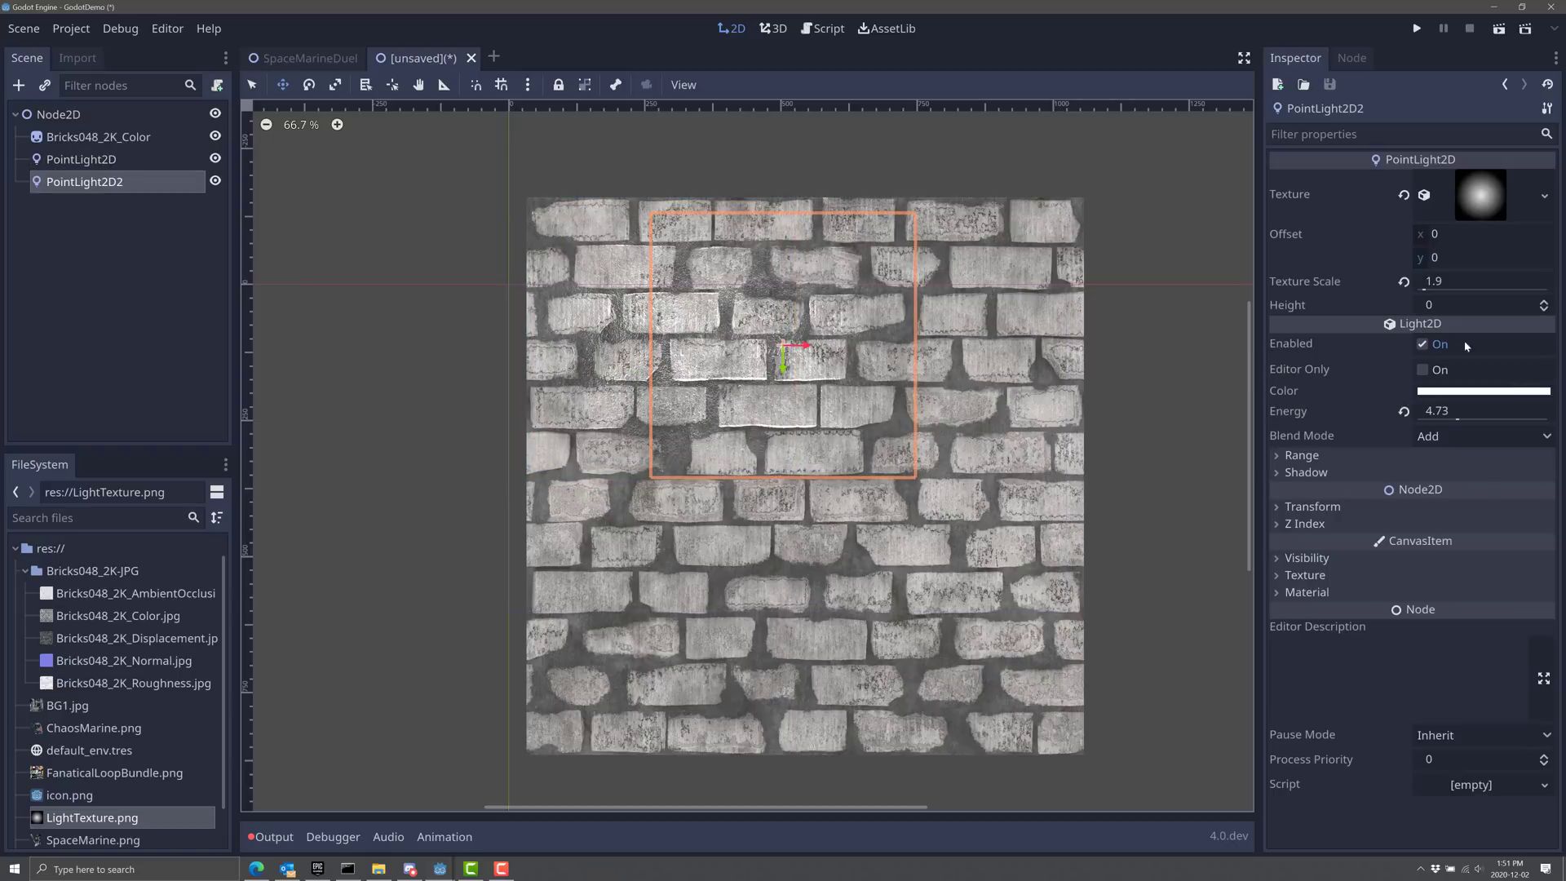
{"action": "left_click", "coordinate": [1483, 392]}
{"action": "left_click_drag", "start_coordinate": [1472, 468], "coordinate": [1529, 408]}
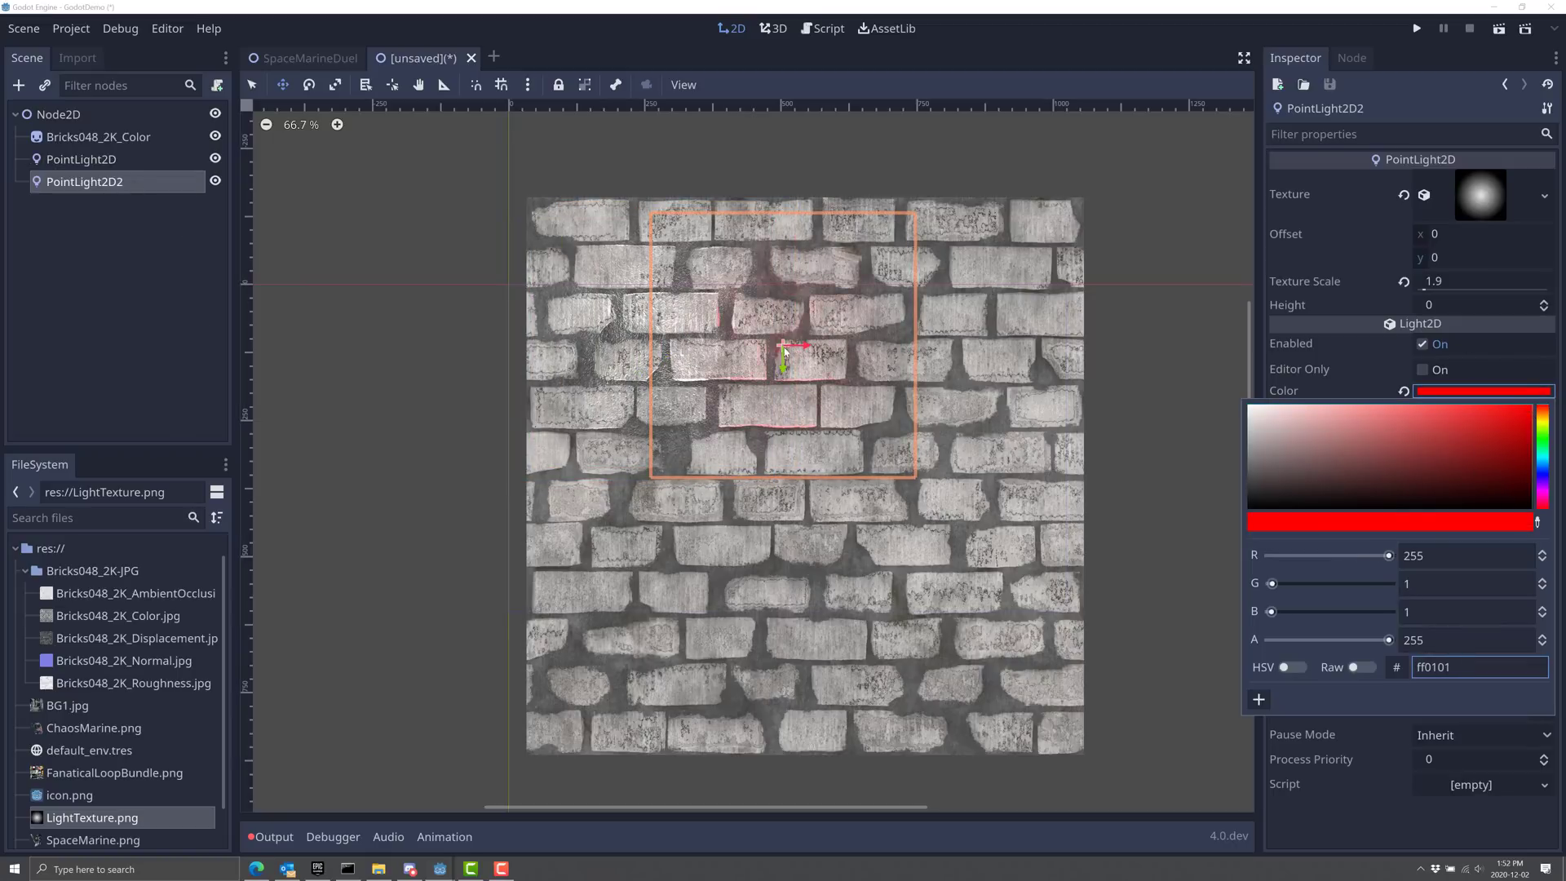
Duplicate the red point light, move the copy below it, and change the copy's color to bright green.
{"action": "left_click", "coordinate": [781, 349]}
{"action": "key", "text": "ctrl+d"}
{"action": "left_click_drag", "start_coordinate": [782, 350], "coordinate": [797, 424]}
{"action": "left_click", "coordinate": [1455, 393]}
{"action": "mouse_move", "coordinate": [1543, 408]}
{"action": "left_mouse_down"}
{"action": "mouse_move", "coordinate": [1547, 447]}
{"action": "mouse_move", "coordinate": [1527, 409]}
{"action": "left_mouse_up"}
{"action": "left_click", "coordinate": [807, 430]}
{"action": "left_click_drag", "start_coordinate": [807, 430], "coordinate": [777, 434]}
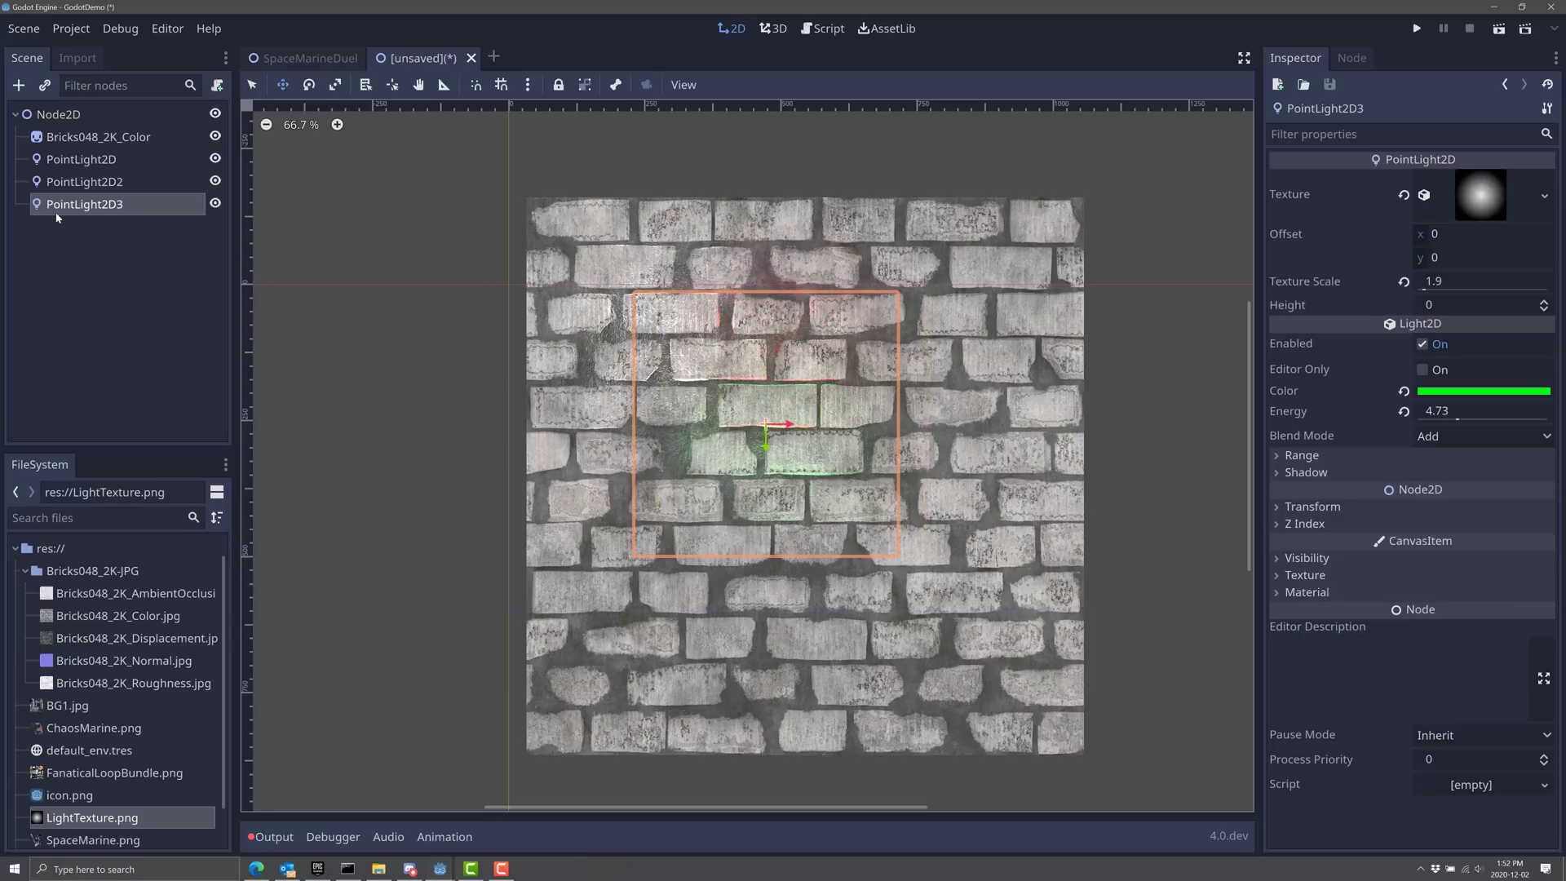
Duplicate the green point light, color the copy blue (0949f4), and move it up over the red light.
{"action": "key", "text": "ctrl+d"}
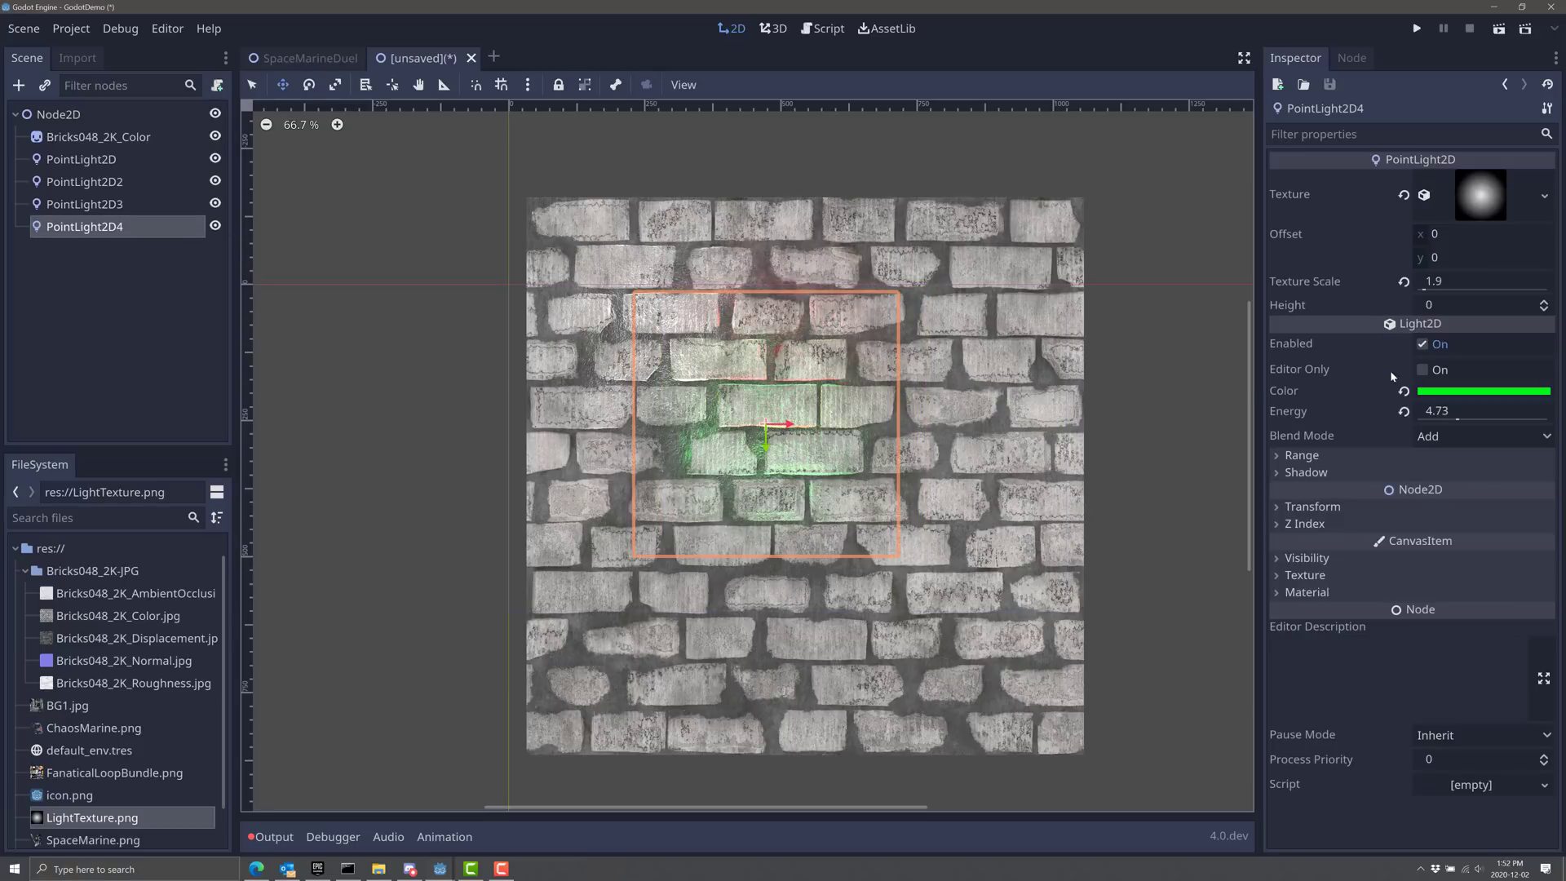
{"action": "left_click", "coordinate": [1480, 395]}
{"action": "left_click", "coordinate": [1545, 473]}
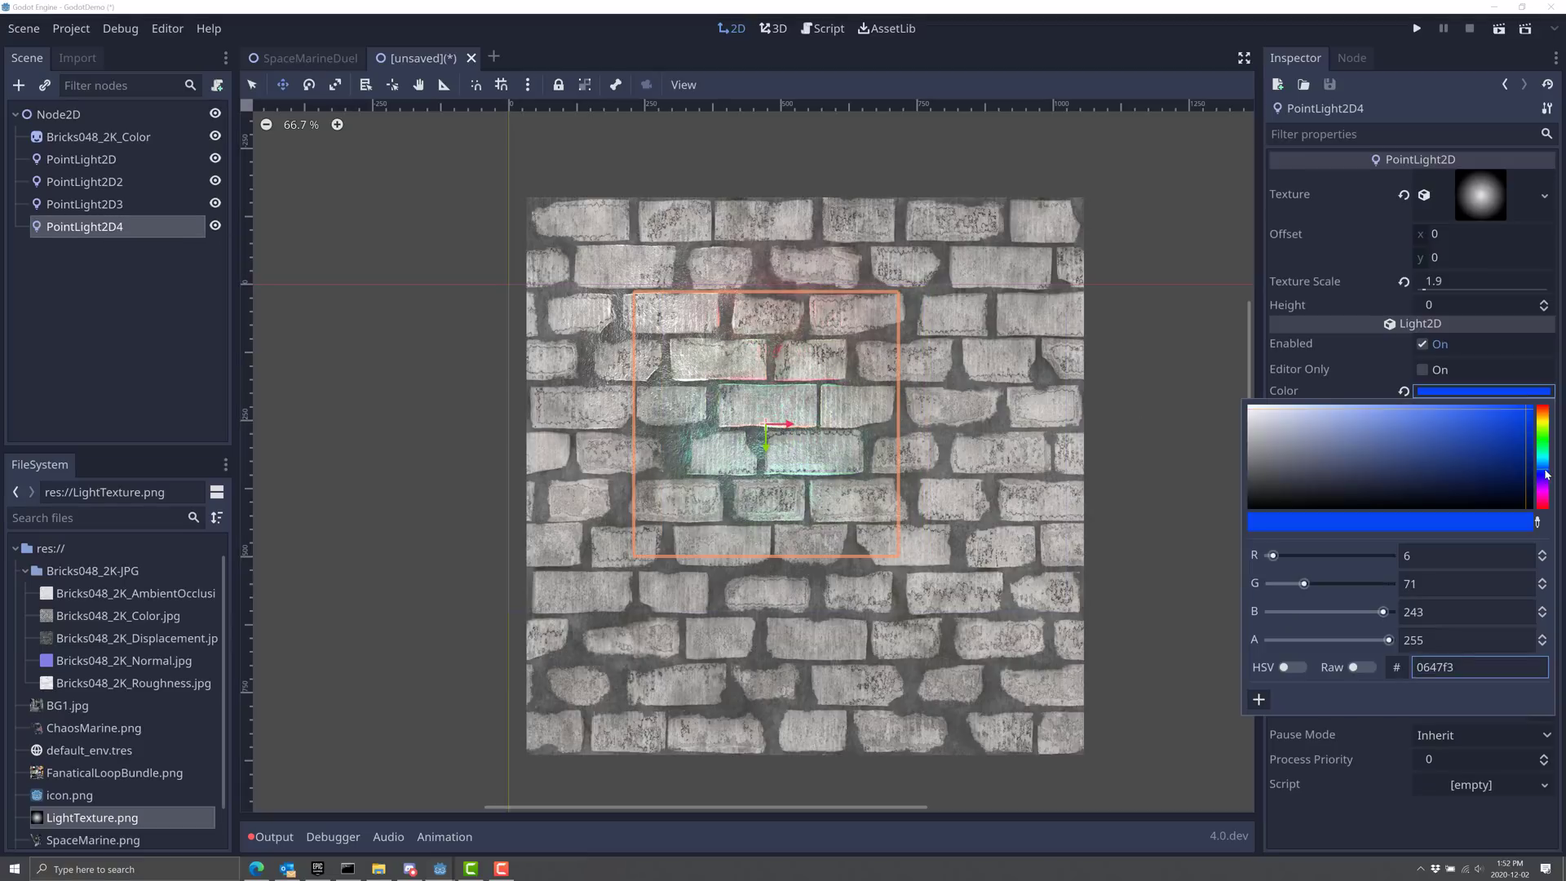
{"action": "left_click_drag", "start_coordinate": [1521, 433], "coordinate": [1526, 414]}
{"action": "scroll", "coordinate": [765, 486], "scroll_direction": "up", "scroll_amount": 4}
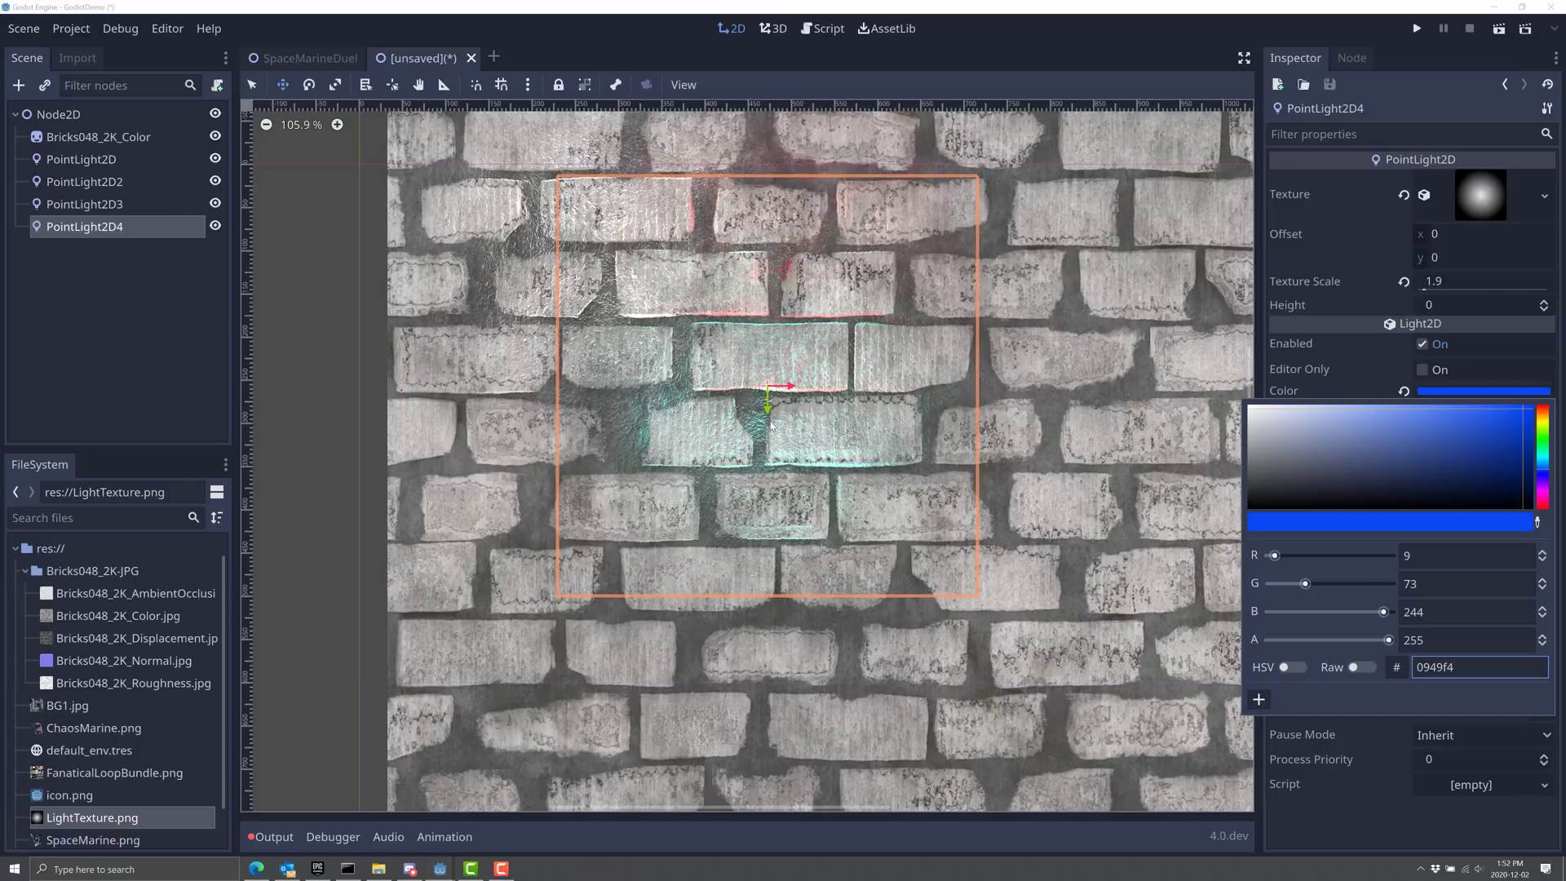
{"action": "left_click", "coordinate": [772, 410]}
{"action": "left_click_drag", "start_coordinate": [772, 410], "coordinate": [775, 277]}
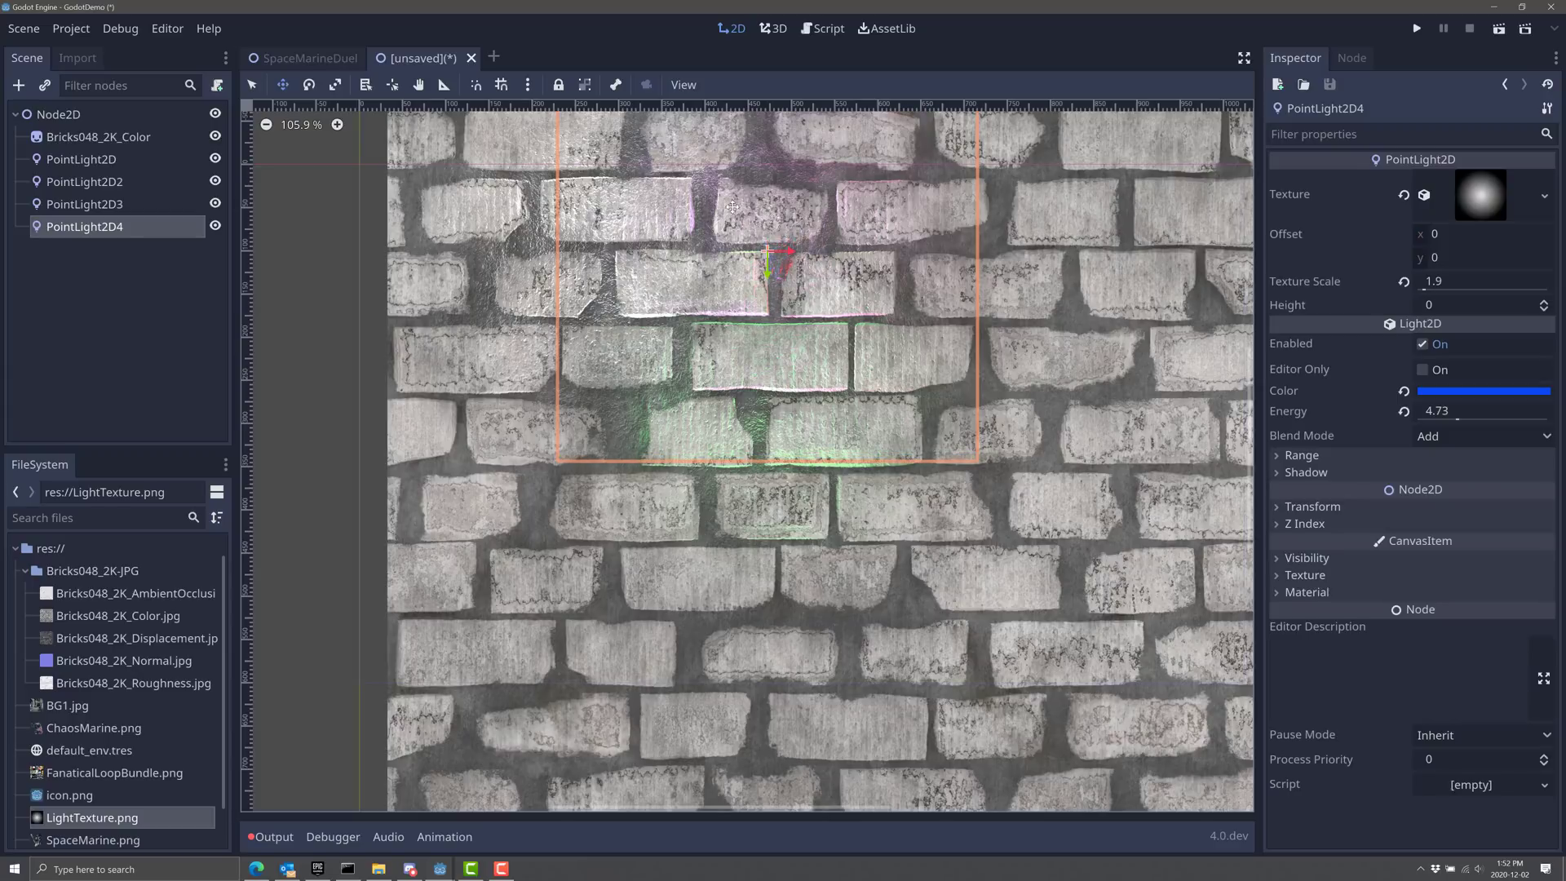
Move the green PointLight2D3 down and across to the right side of the brick wall.
{"action": "left_click", "coordinate": [88, 209]}
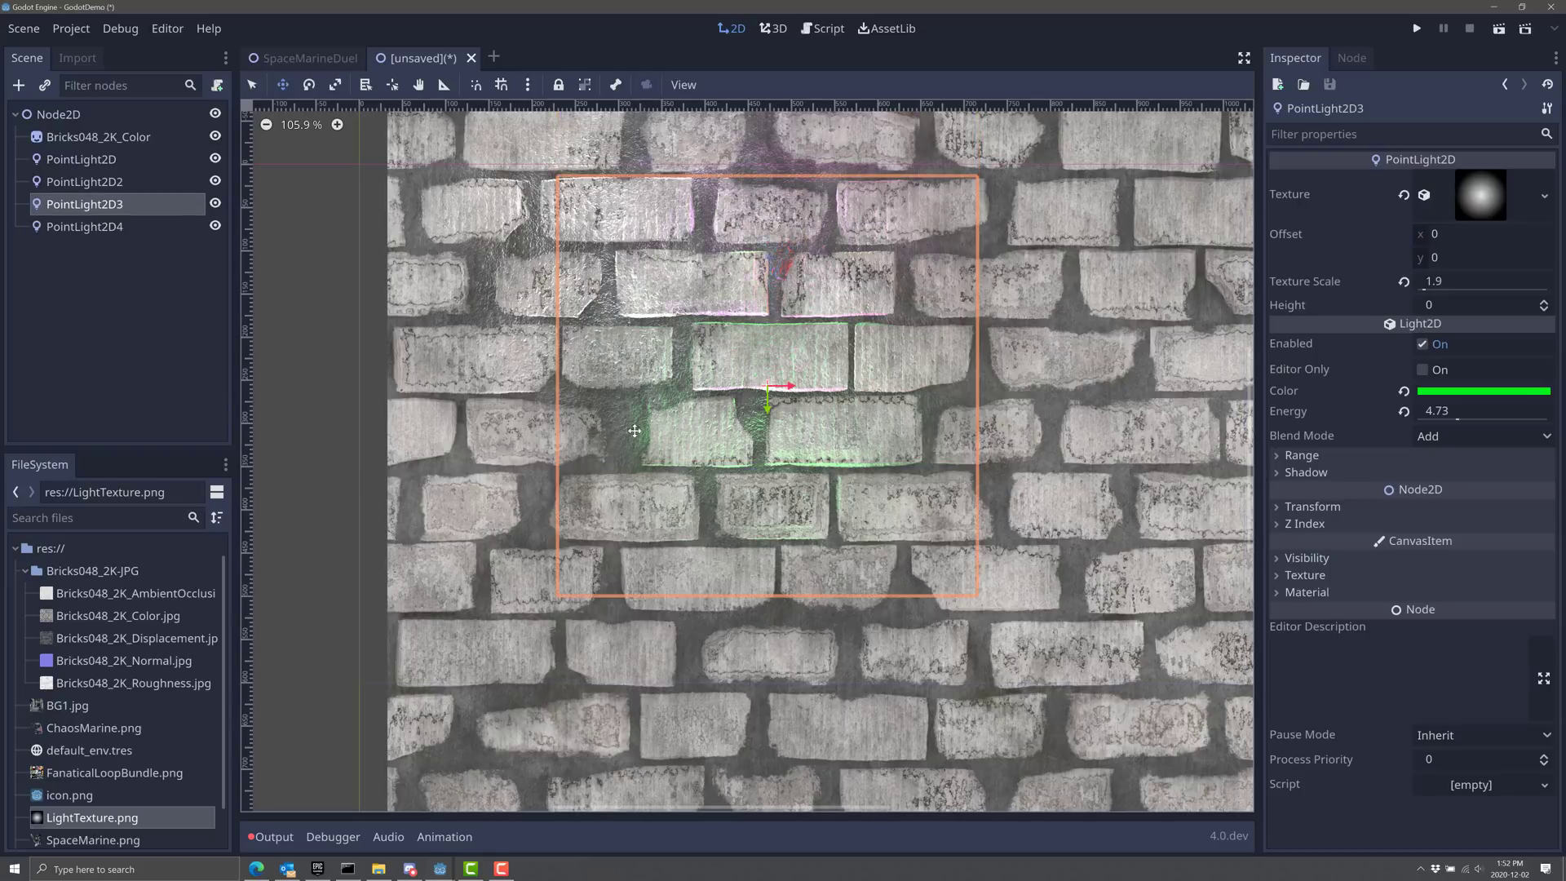
{"action": "left_click_drag", "start_coordinate": [768, 408], "coordinate": [858, 527]}
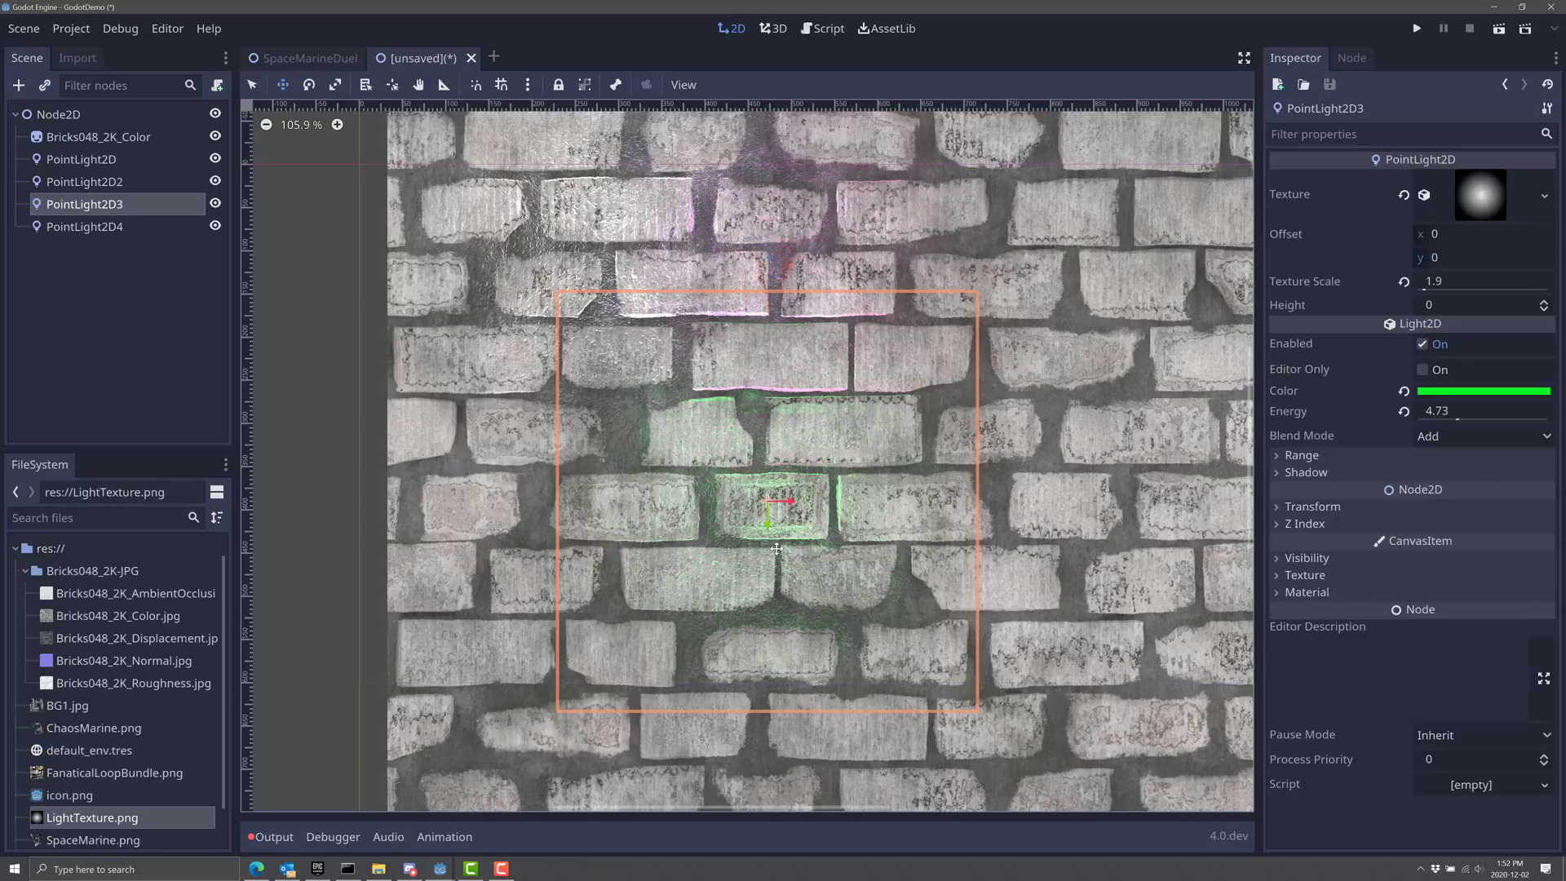
{"action": "left_click_drag", "start_coordinate": [781, 541], "coordinate": [611, 541]}
{"action": "left_click_drag", "start_coordinate": [712, 512], "coordinate": [1139, 523]}
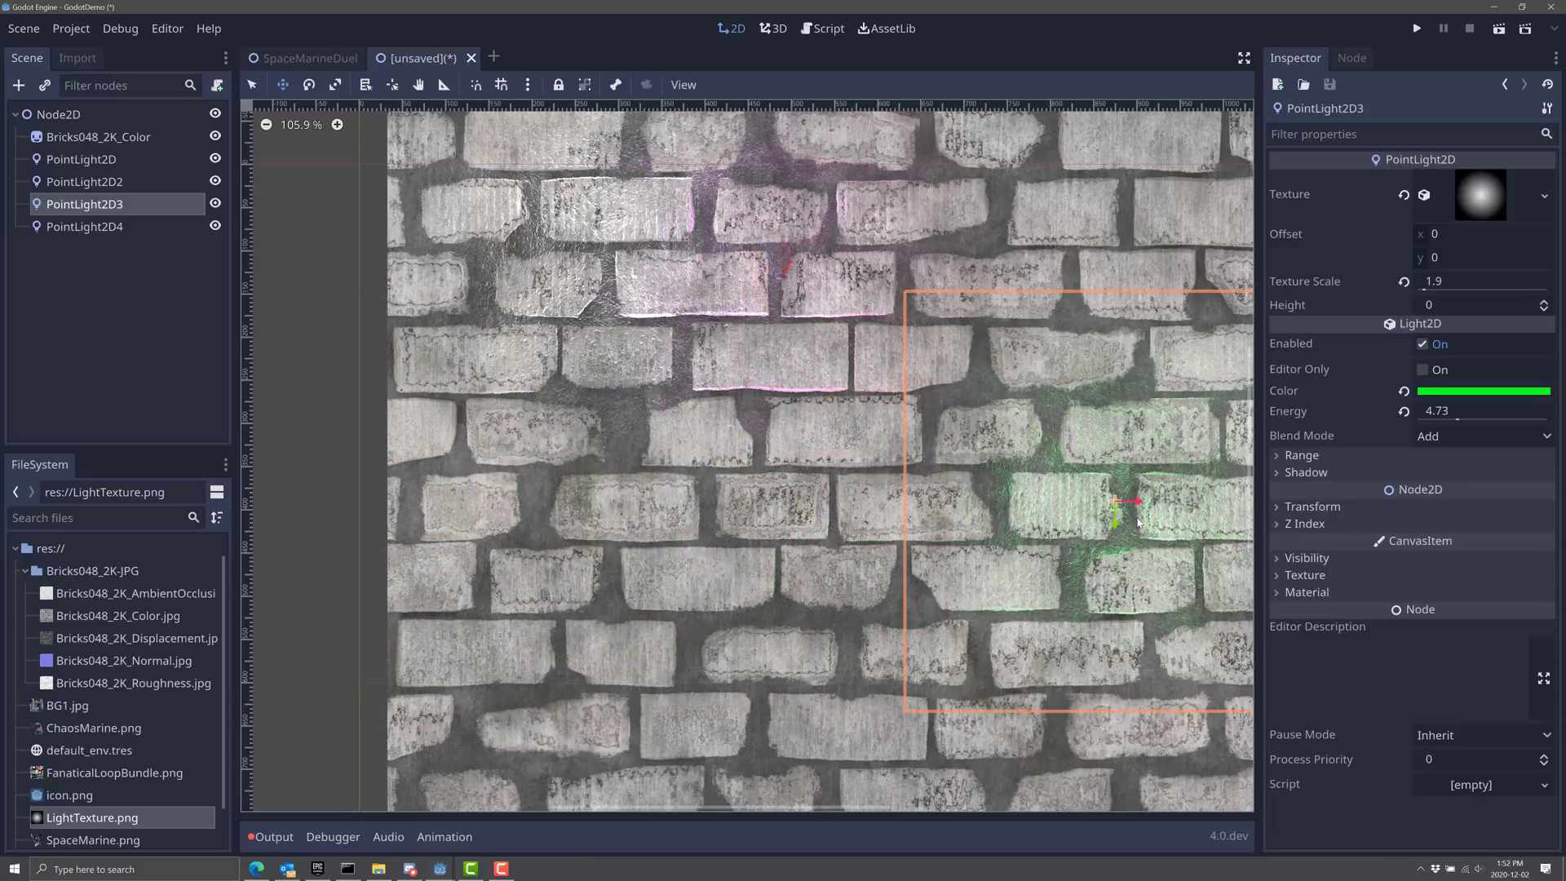
{"action": "scroll", "coordinate": [773, 527], "scroll_direction": "down", "scroll_amount": 2}
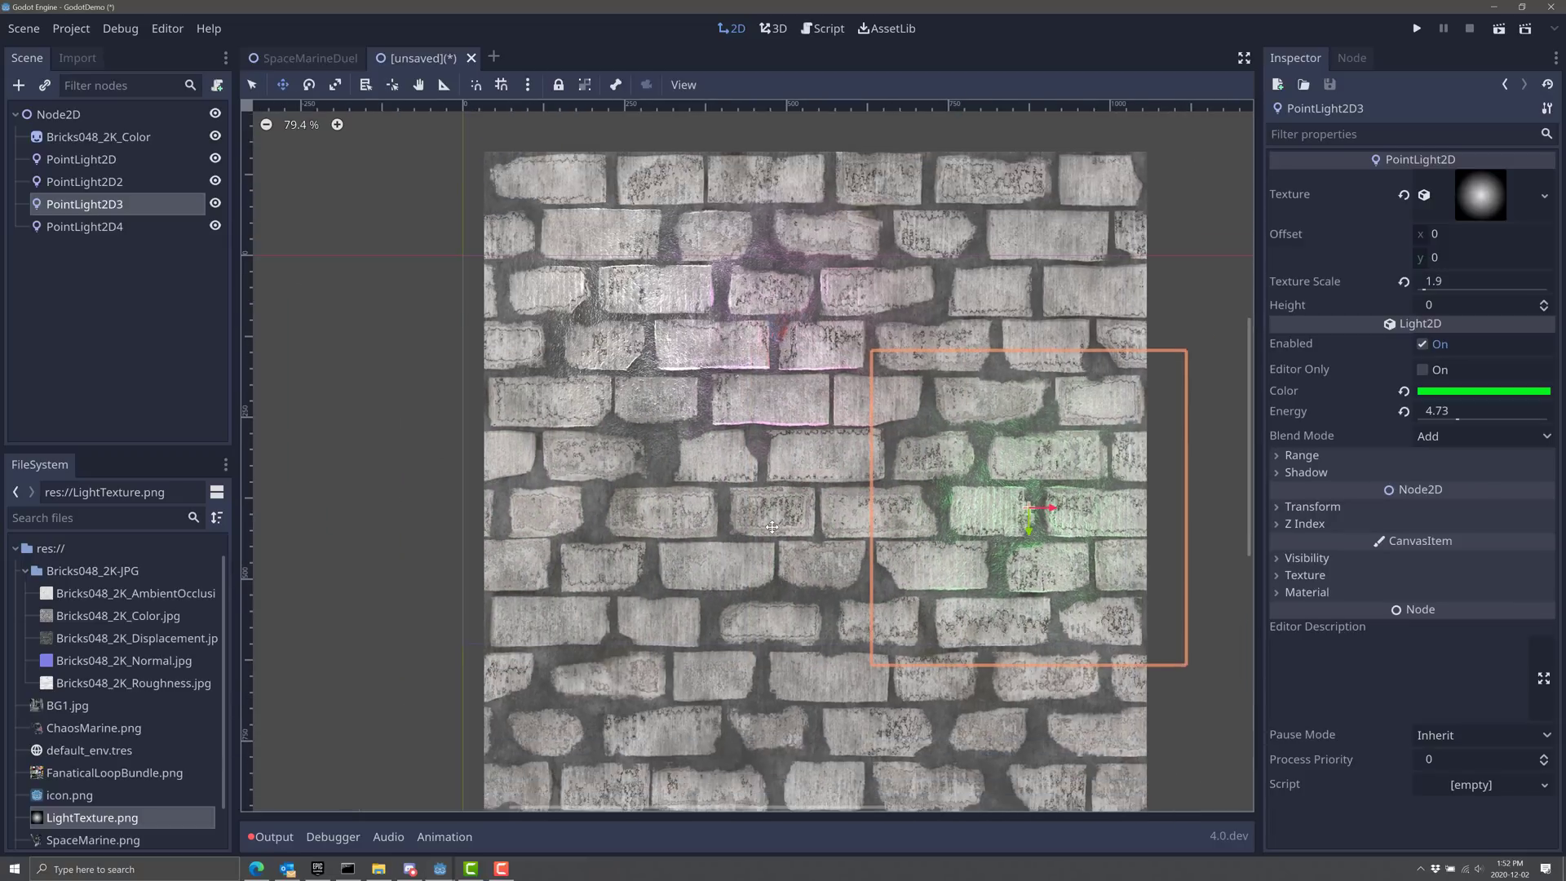
Hide all four point lights in the scene.
{"action": "left_click", "coordinate": [216, 226]}
{"action": "left_click", "coordinate": [216, 203]}
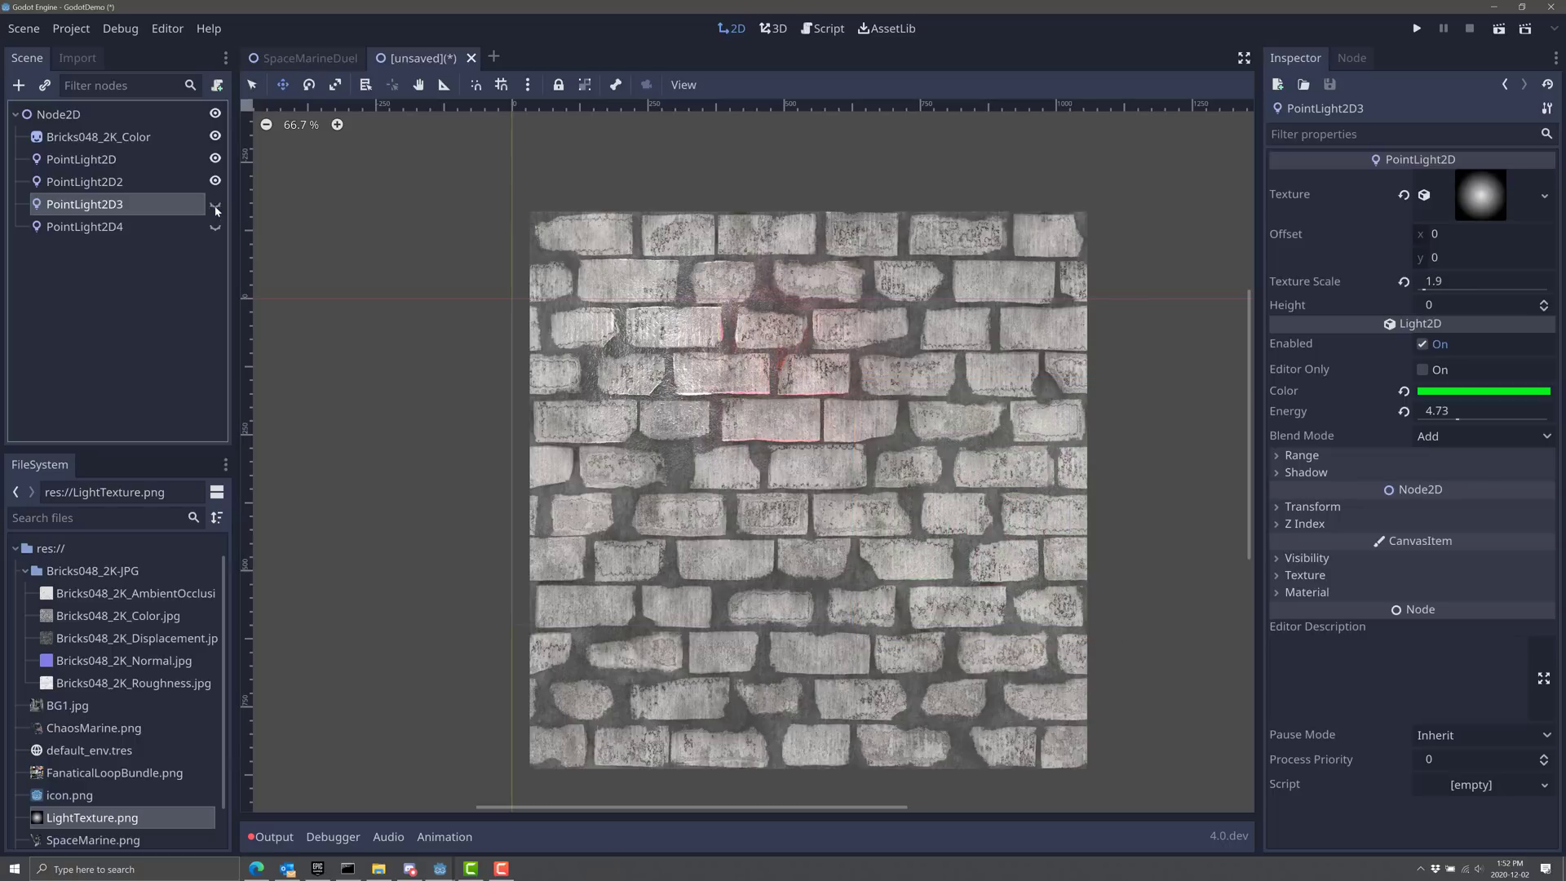
{"action": "left_click", "coordinate": [216, 181]}
{"action": "left_click", "coordinate": [216, 159]}
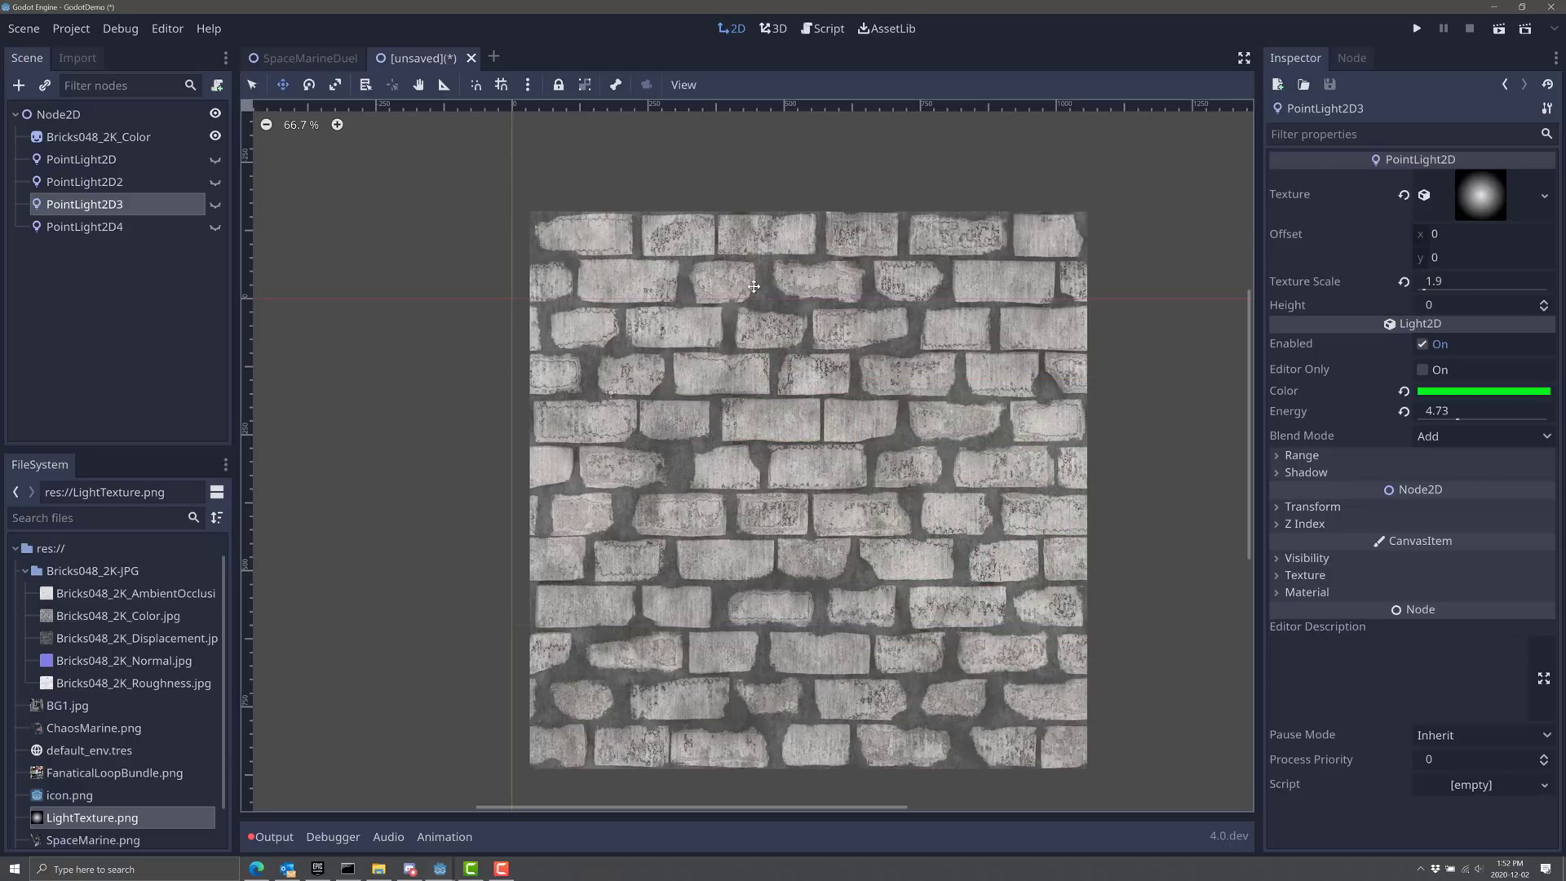
Add a LightOccluder2D node as a child of the Node2D root.
{"action": "left_click", "coordinate": [33, 121]}
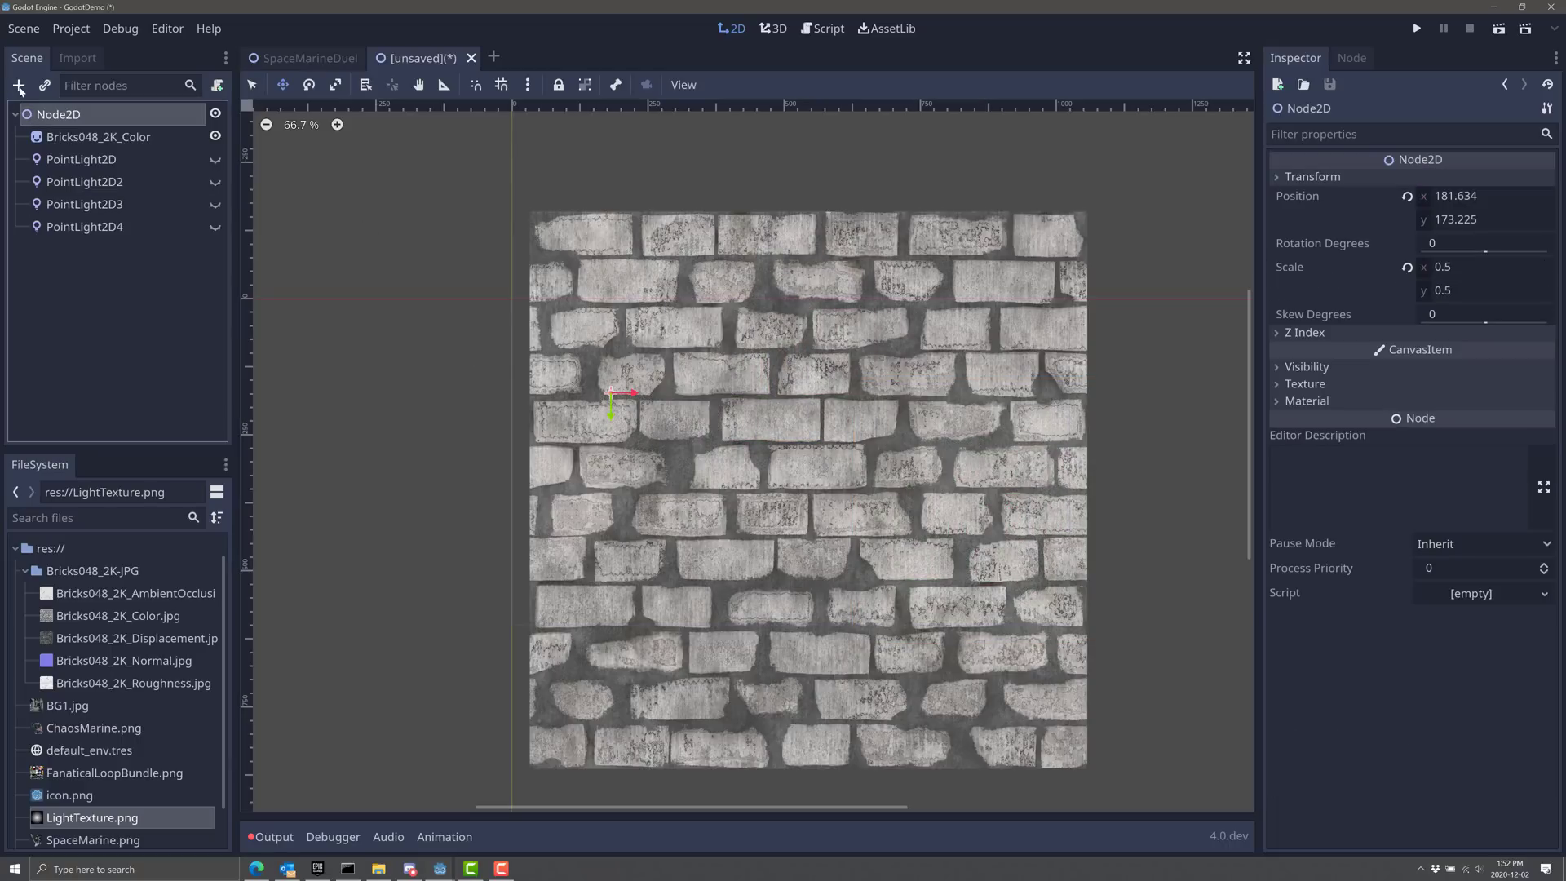
{"action": "left_click", "coordinate": [19, 85]}
{"action": "type", "text": "oc"}
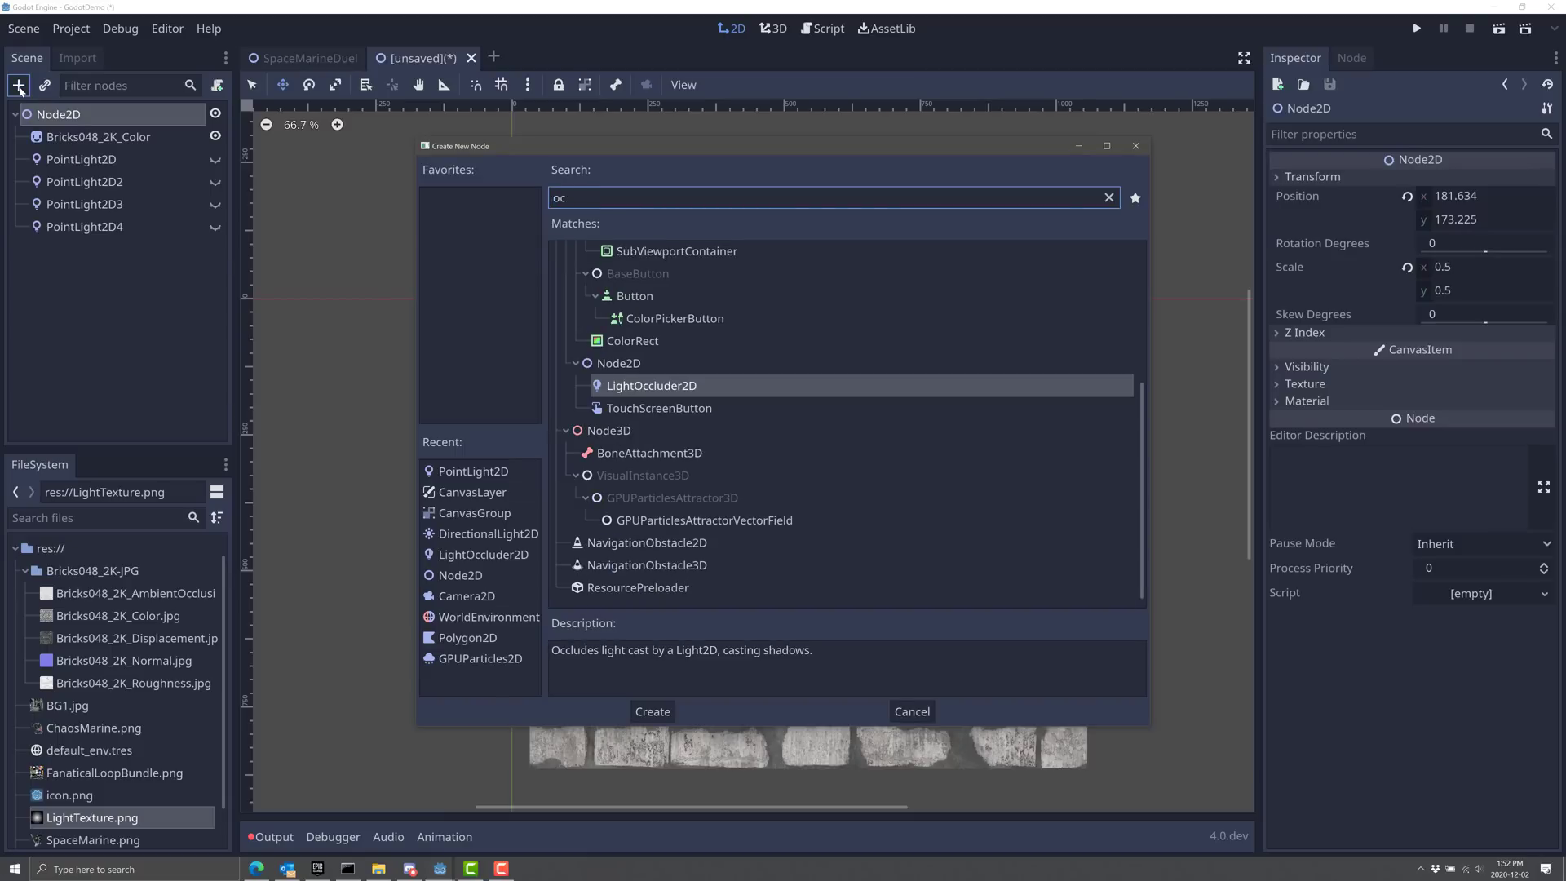
{"action": "double_click", "coordinate": [641, 388]}
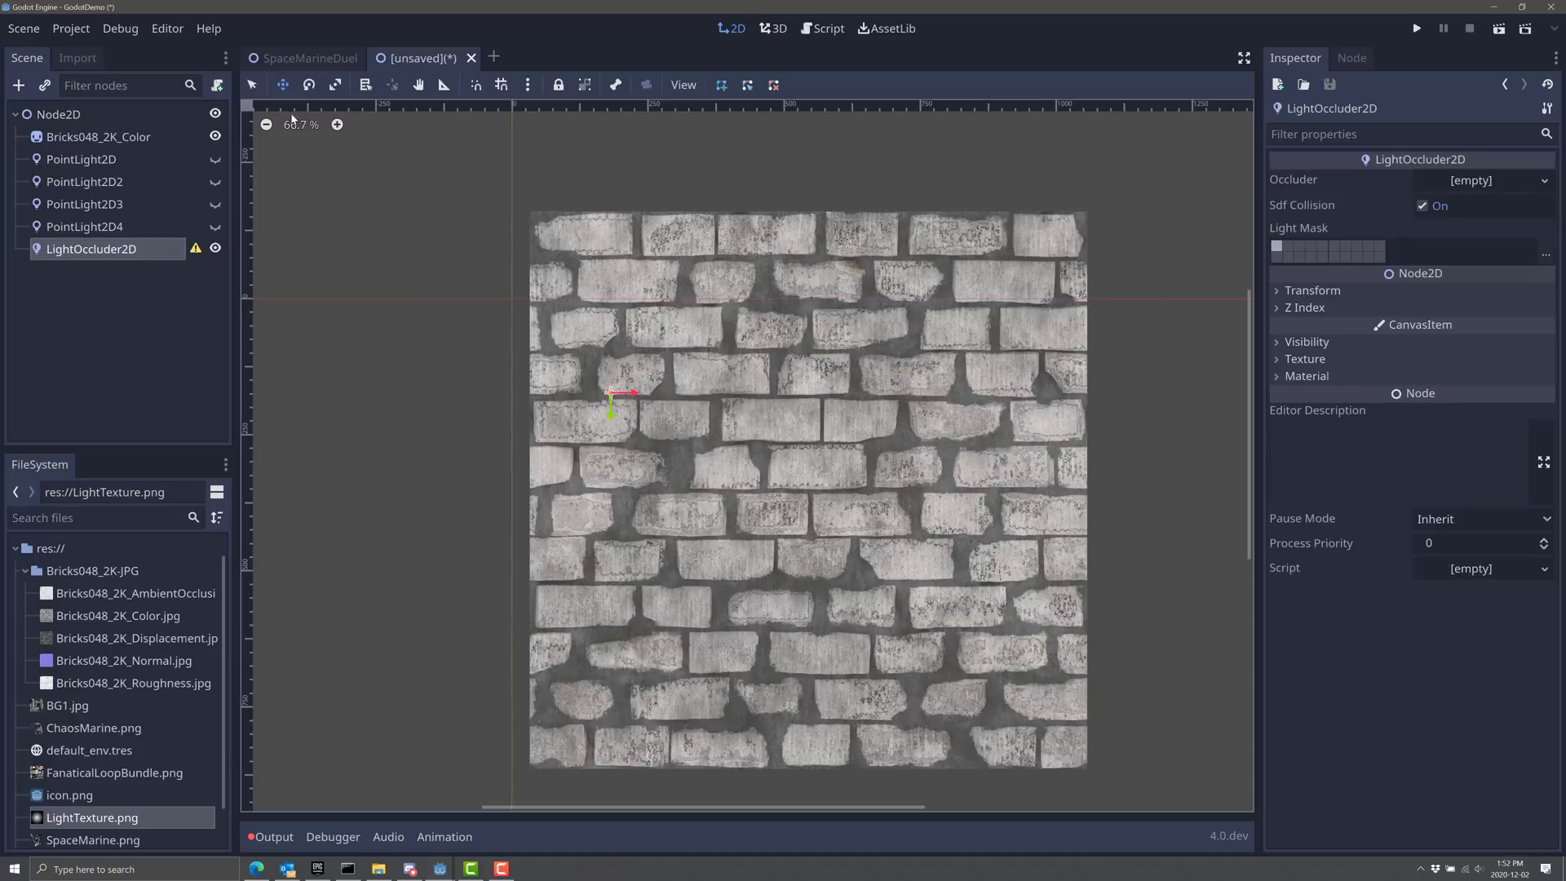
Create a polygon resource for the light occluder and draw a closed six-point shape over the left bricks.
{"action": "left_click", "coordinate": [609, 392]}
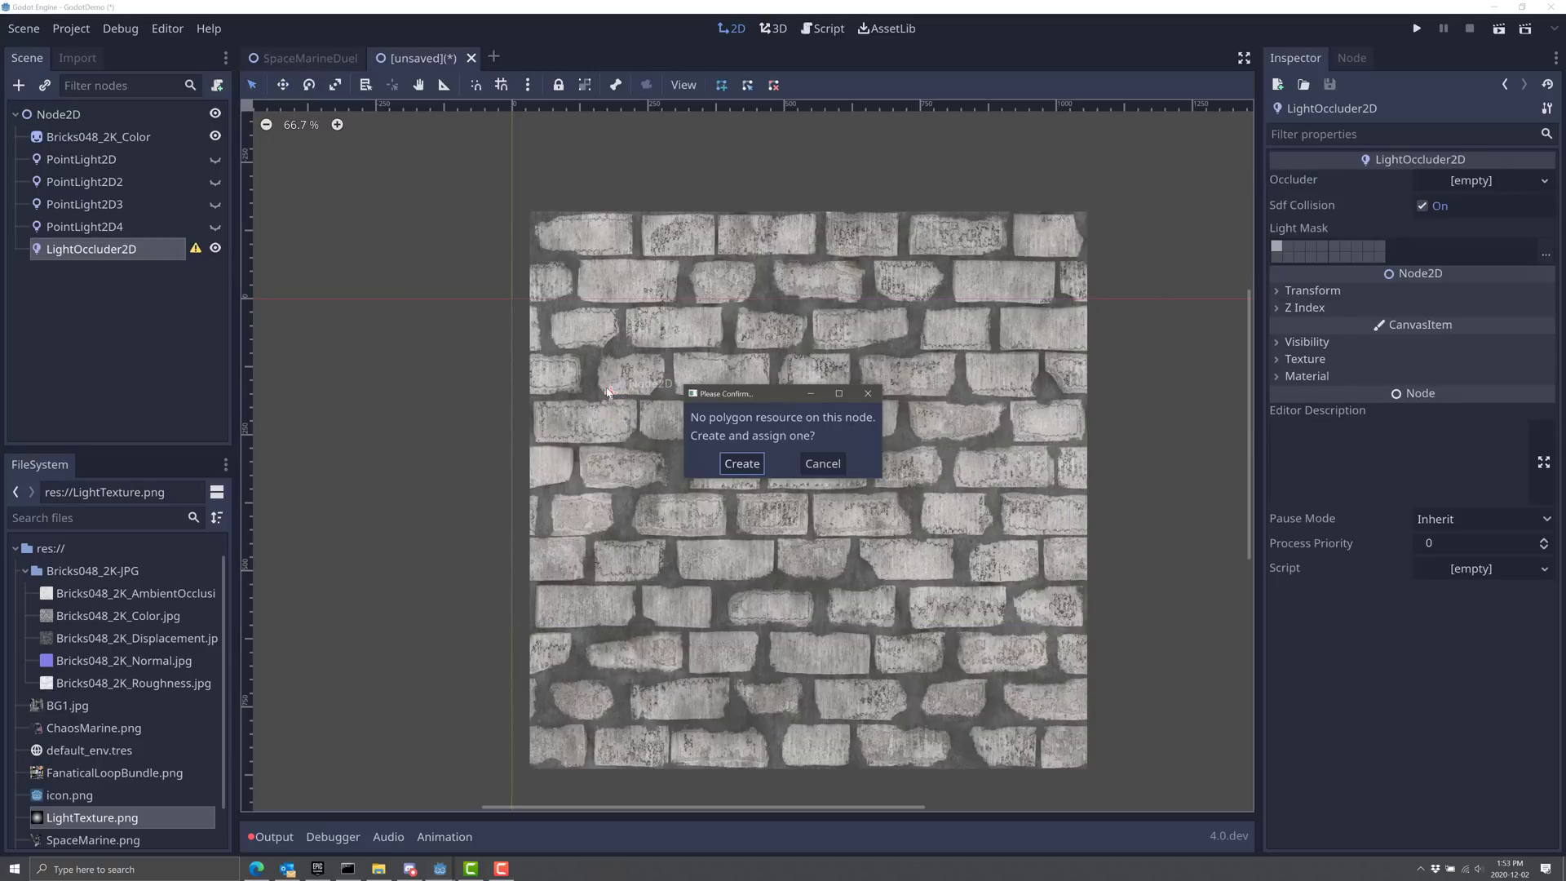
{"action": "left_click", "coordinate": [761, 463]}
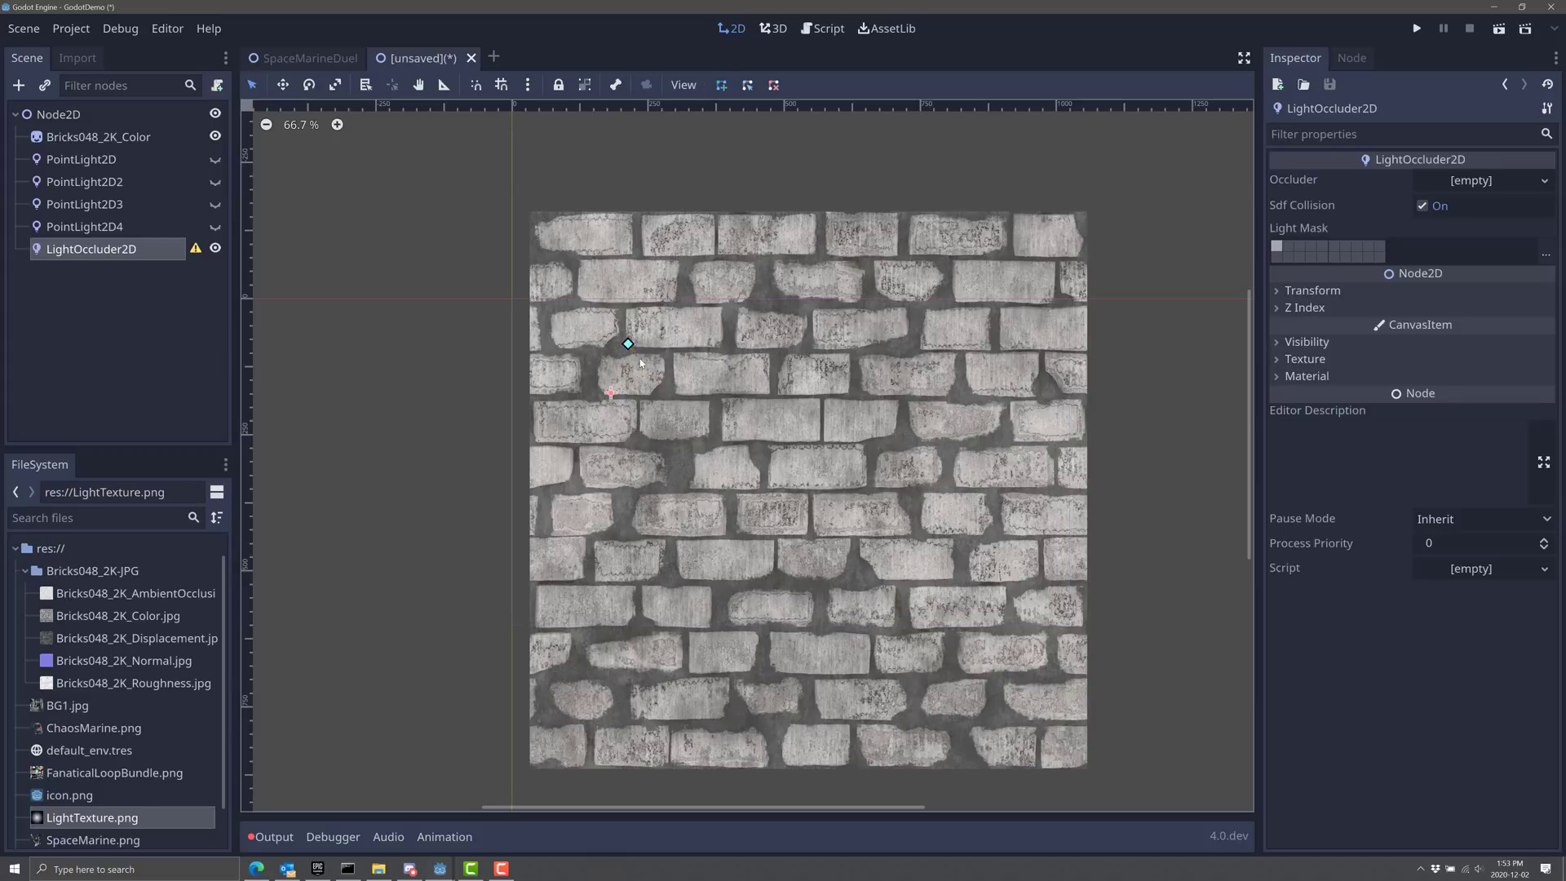
{"action": "left_click", "coordinate": [678, 397]}
{"action": "left_click", "coordinate": [677, 488]}
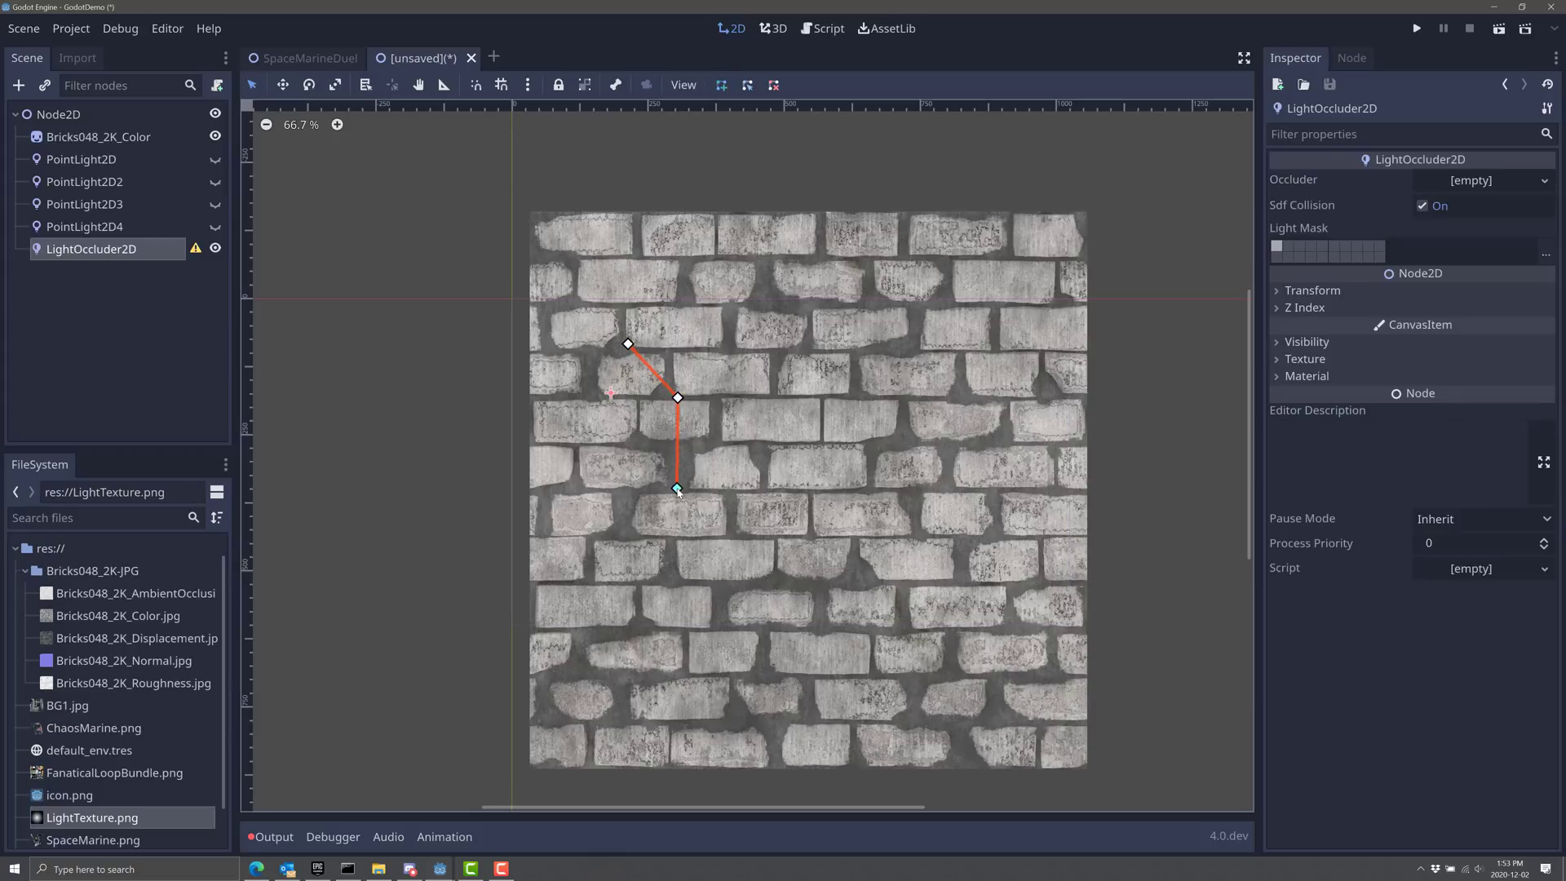
{"action": "left_click", "coordinate": [599, 508]}
{"action": "left_click", "coordinate": [547, 461]}
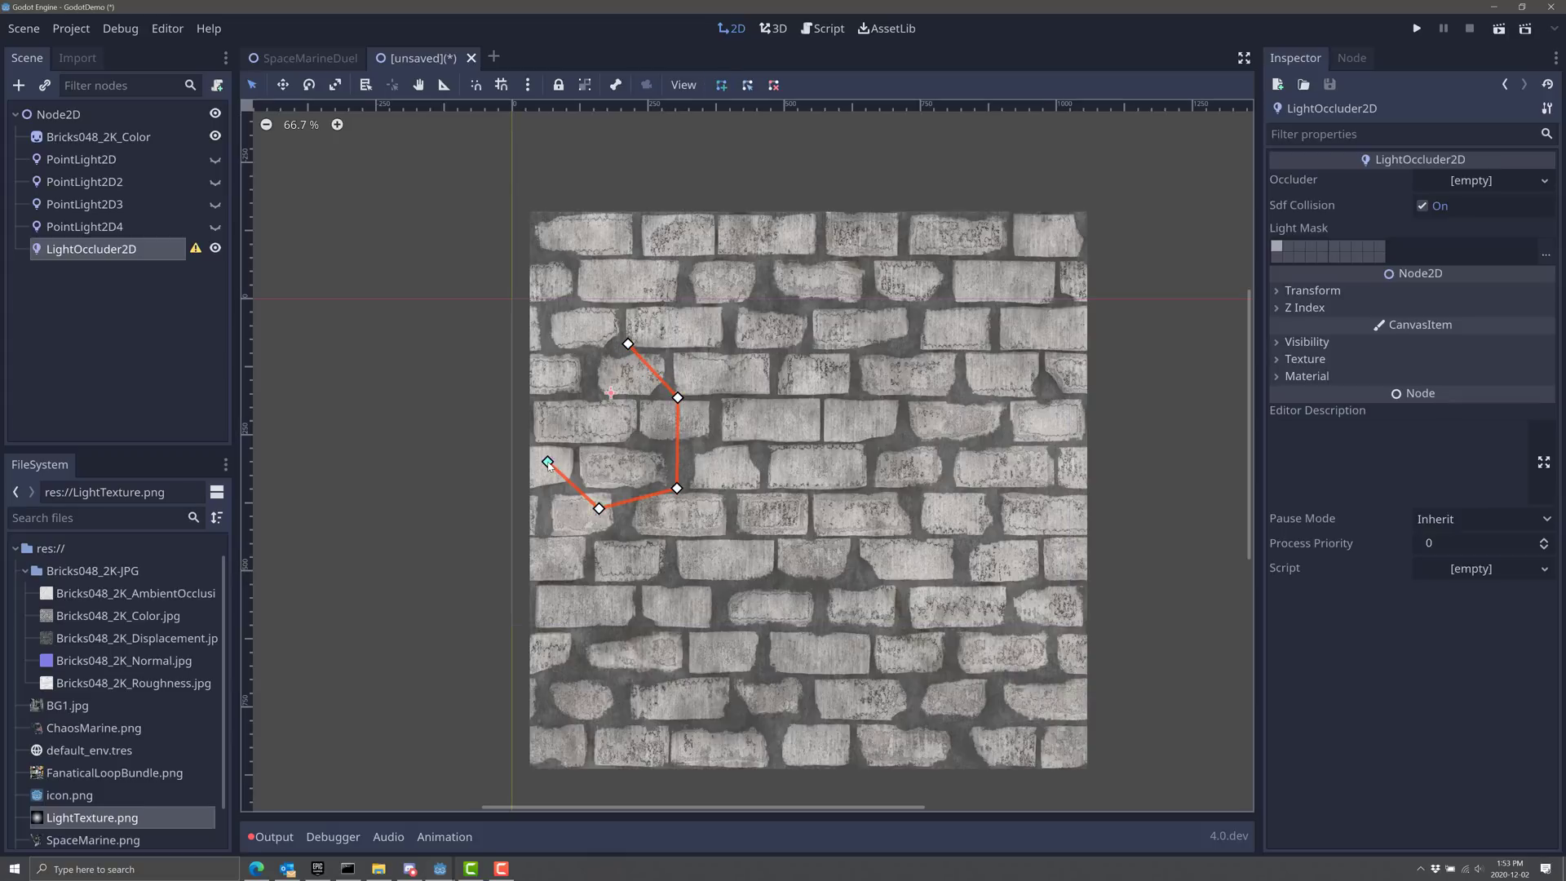
{"action": "left_click", "coordinate": [628, 344]}
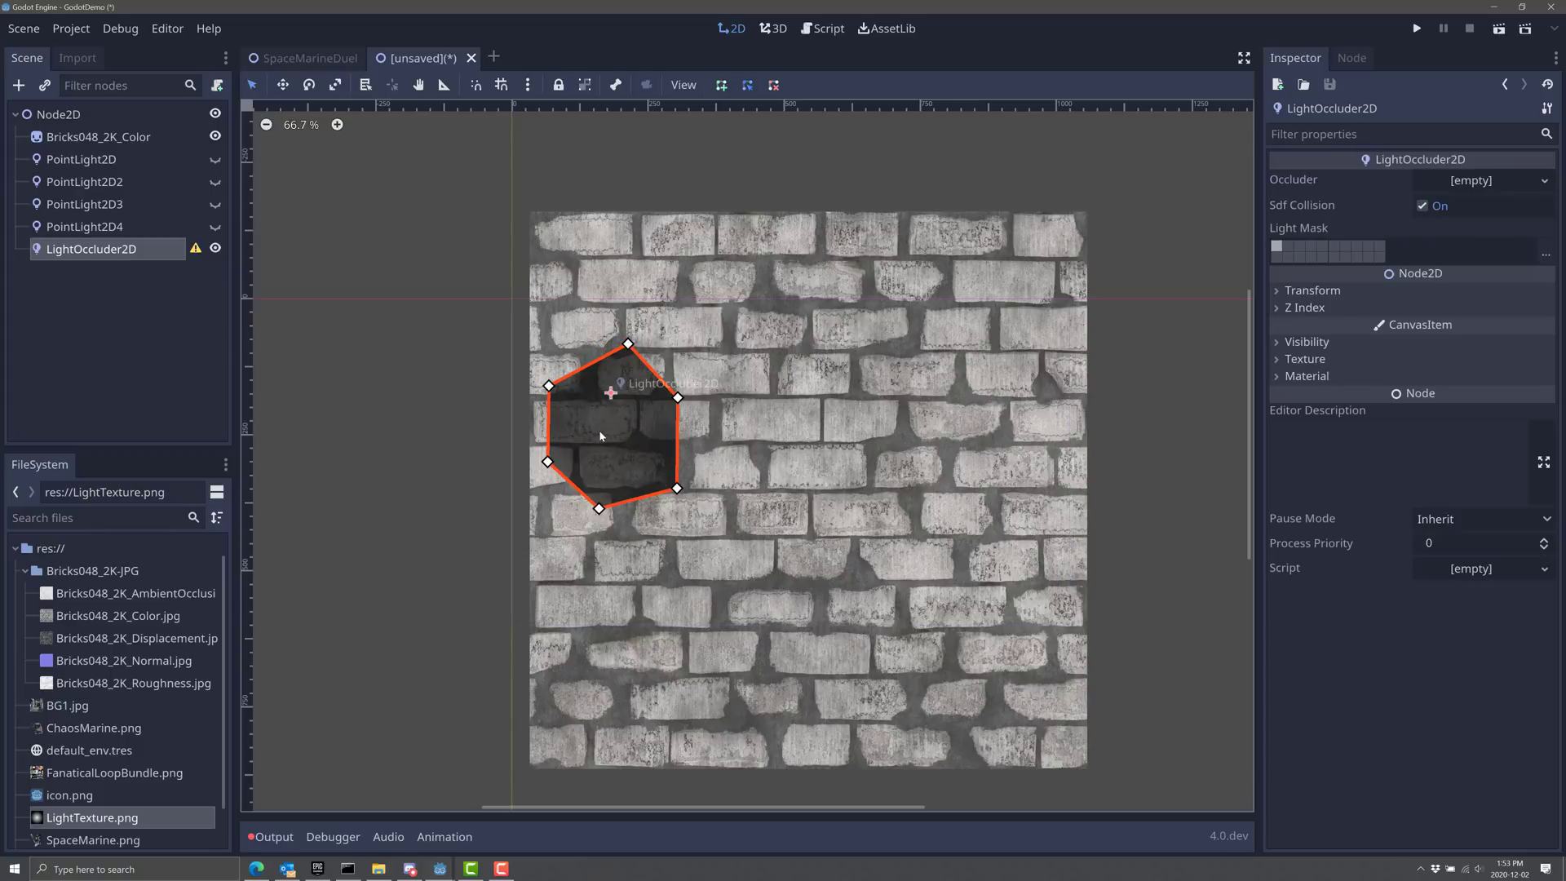
Reposition the light occluder on the left half of the wall and duplicate it, placing the copy on the right half.
{"action": "left_click", "coordinate": [106, 227]}
{"action": "left_click", "coordinate": [189, 255]}
{"action": "left_click_drag", "start_coordinate": [616, 400], "coordinate": [921, 487]}
{"action": "key", "text": "ctrl+d"}
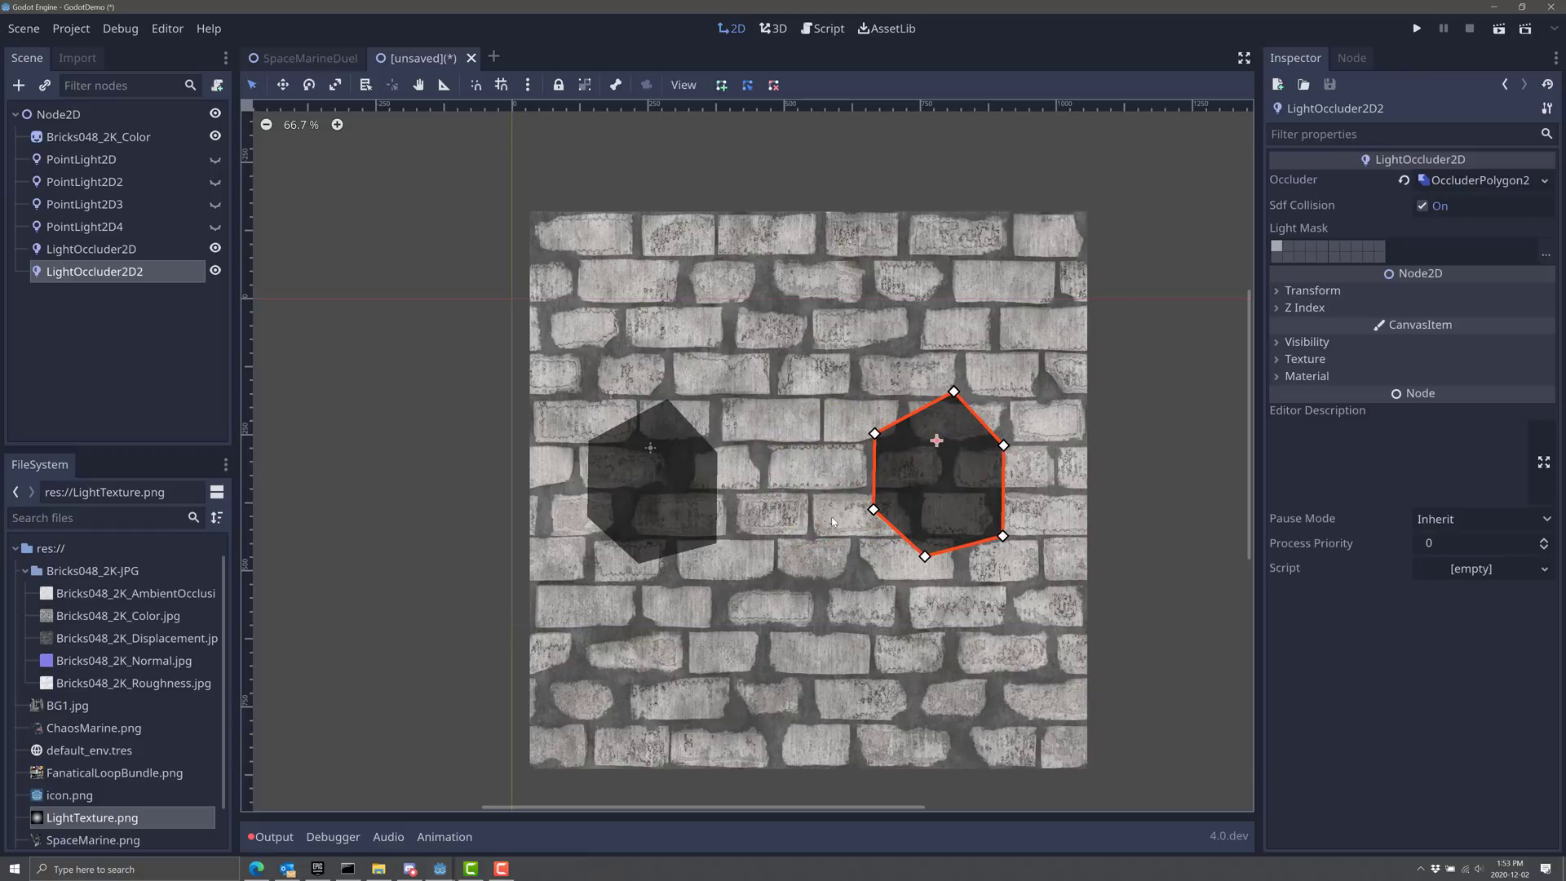
Add a DirectionalLight2D node as a child of the Node2D root.
{"action": "left_click", "coordinate": [49, 115]}
{"action": "left_click", "coordinate": [18, 85]}
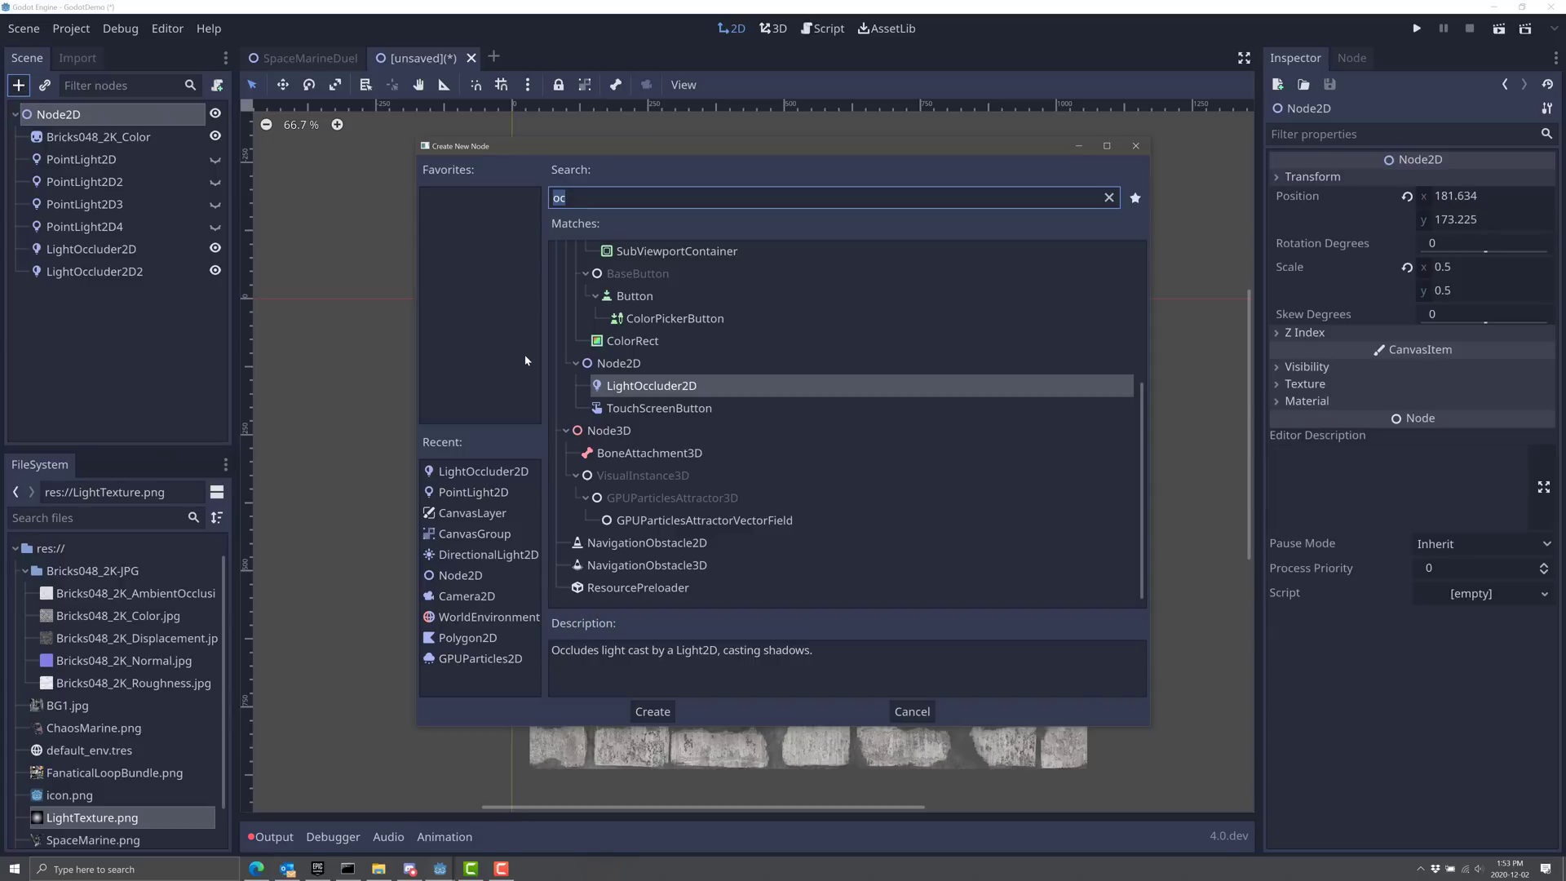
{"action": "type", "text": "dire"}
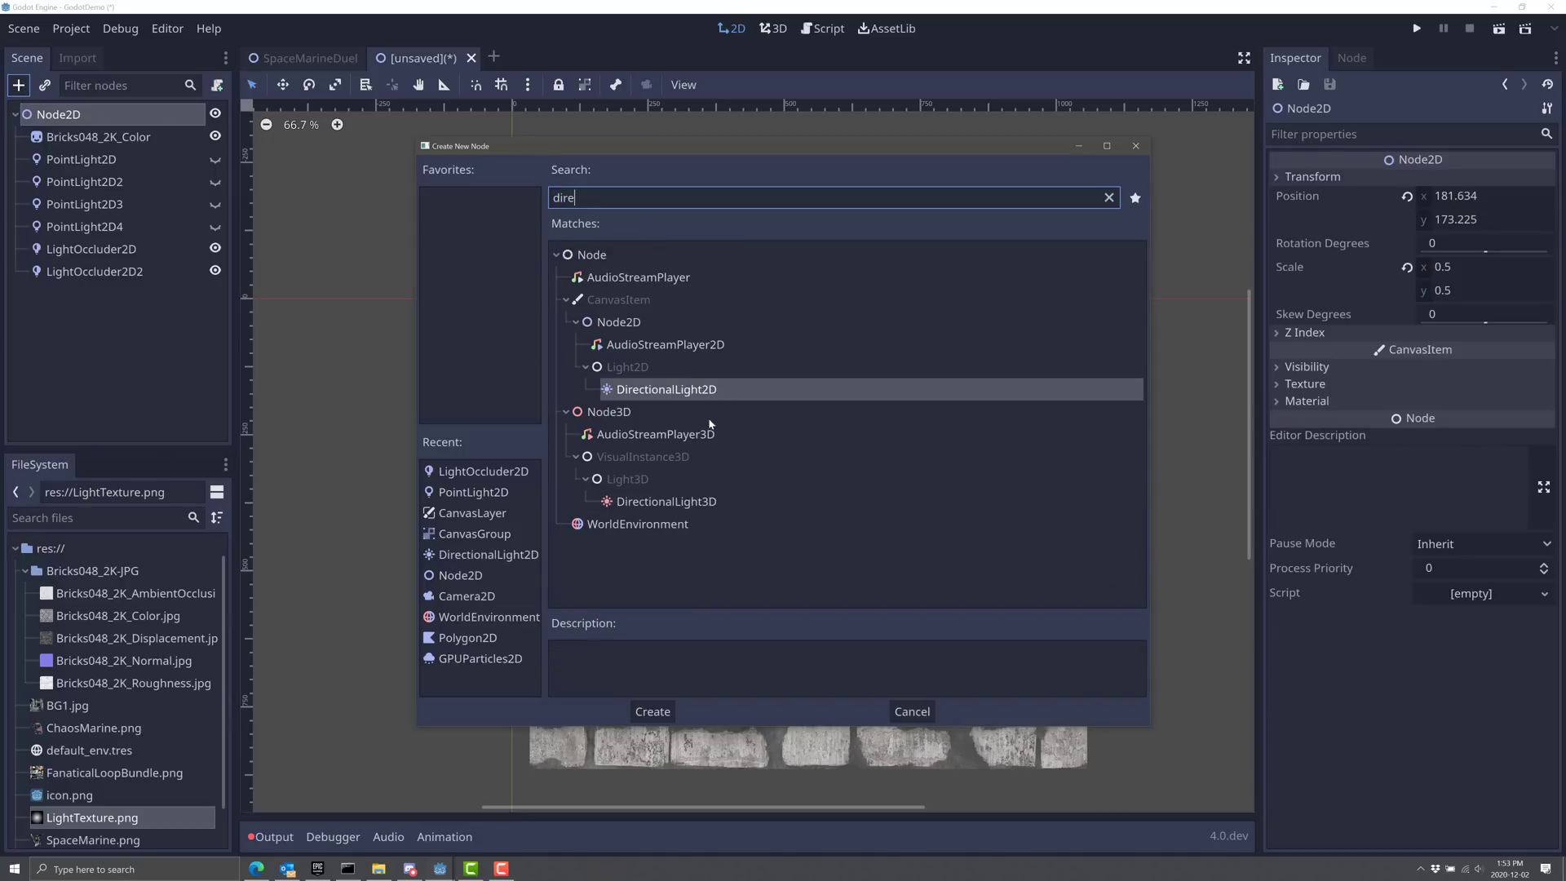
{"action": "double_click", "coordinate": [695, 391]}
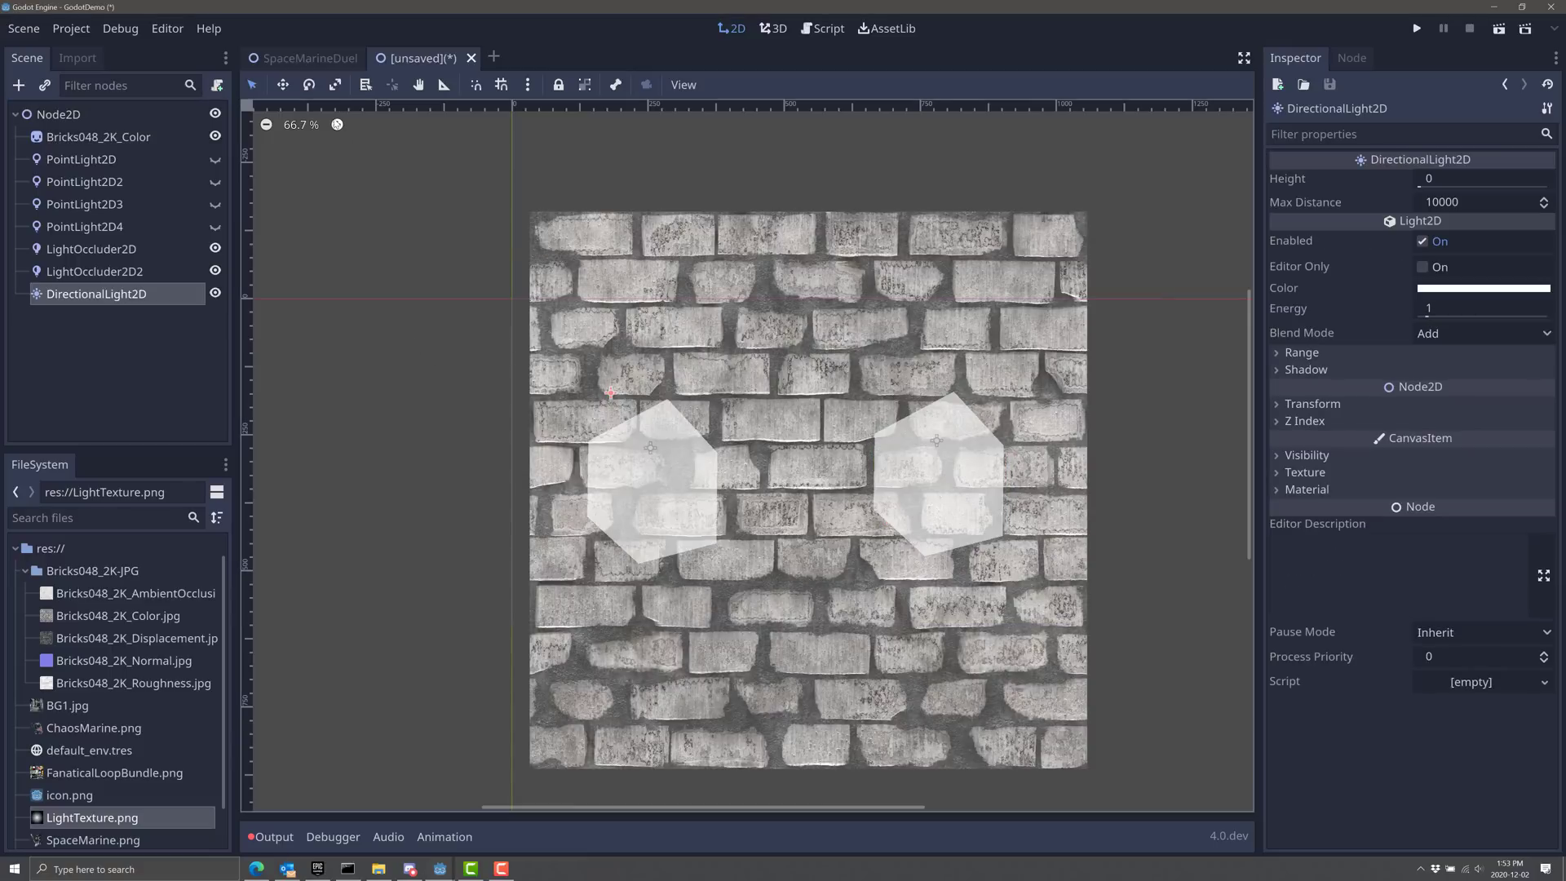
Move the directional light to the top centre of the brick wall and enable its shadow.
{"action": "left_click_drag", "start_coordinate": [640, 397], "coordinate": [778, 209]}
{"action": "left_click", "coordinate": [1278, 371]}
{"action": "left_click", "coordinate": [1426, 392]}
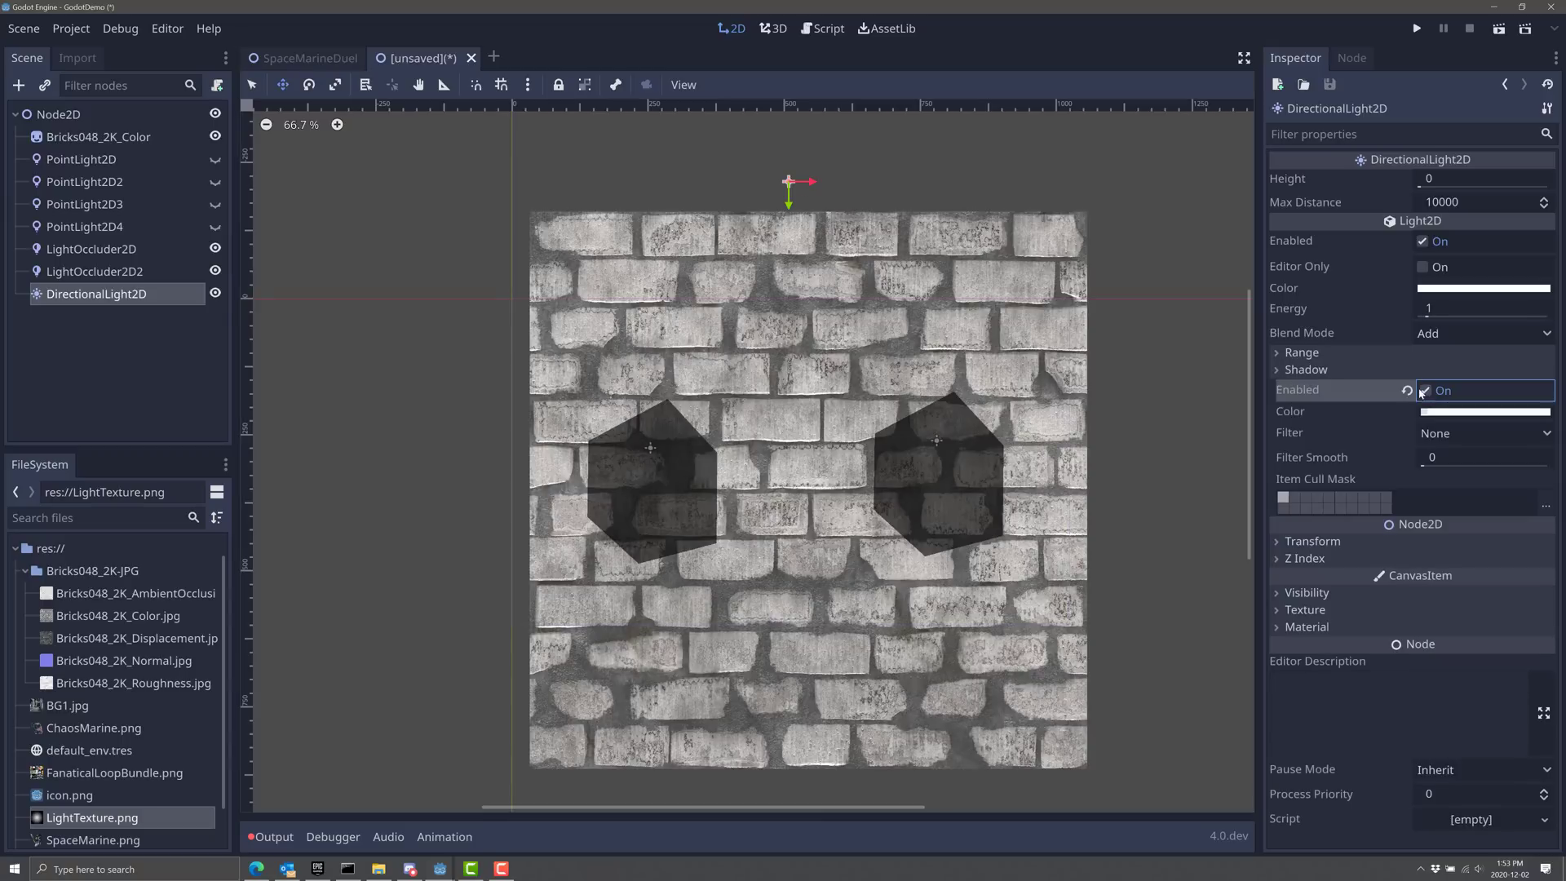
{"action": "mouse_move", "coordinate": [786, 214]}
{"action": "left_mouse_down"}
{"action": "mouse_move", "coordinate": [795, 481]}
{"action": "mouse_move", "coordinate": [792, 238]}
{"action": "left_mouse_up"}
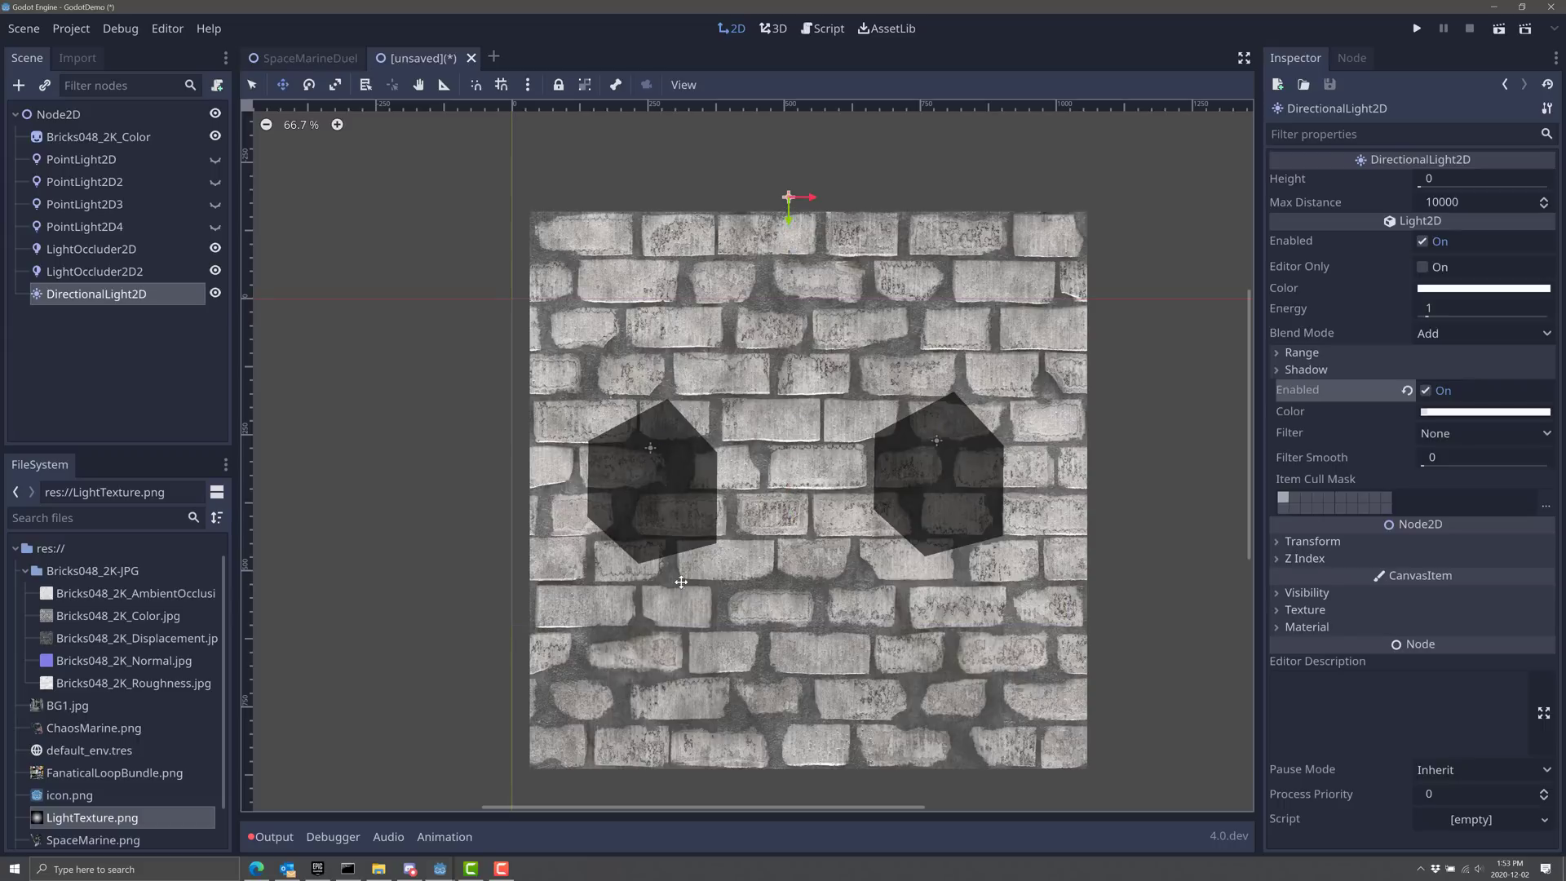
Set the directional light's shadow filter to PCF5 with a filter smooth of 4.8, and its energy to 5.28.
{"action": "left_click", "coordinate": [1440, 440]}
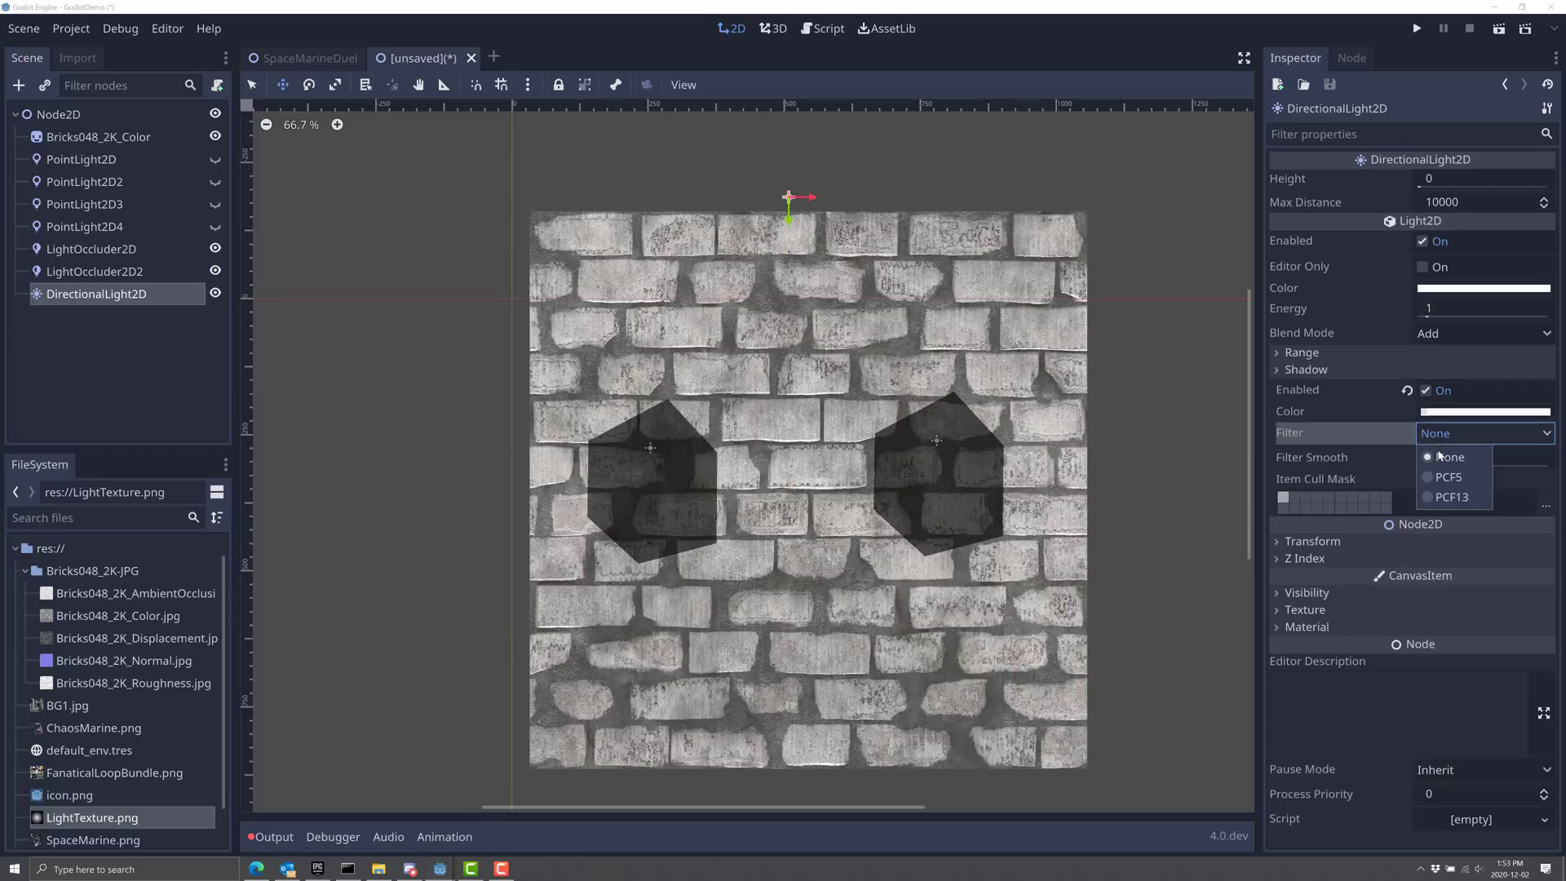
{"action": "left_click", "coordinate": [1424, 472]}
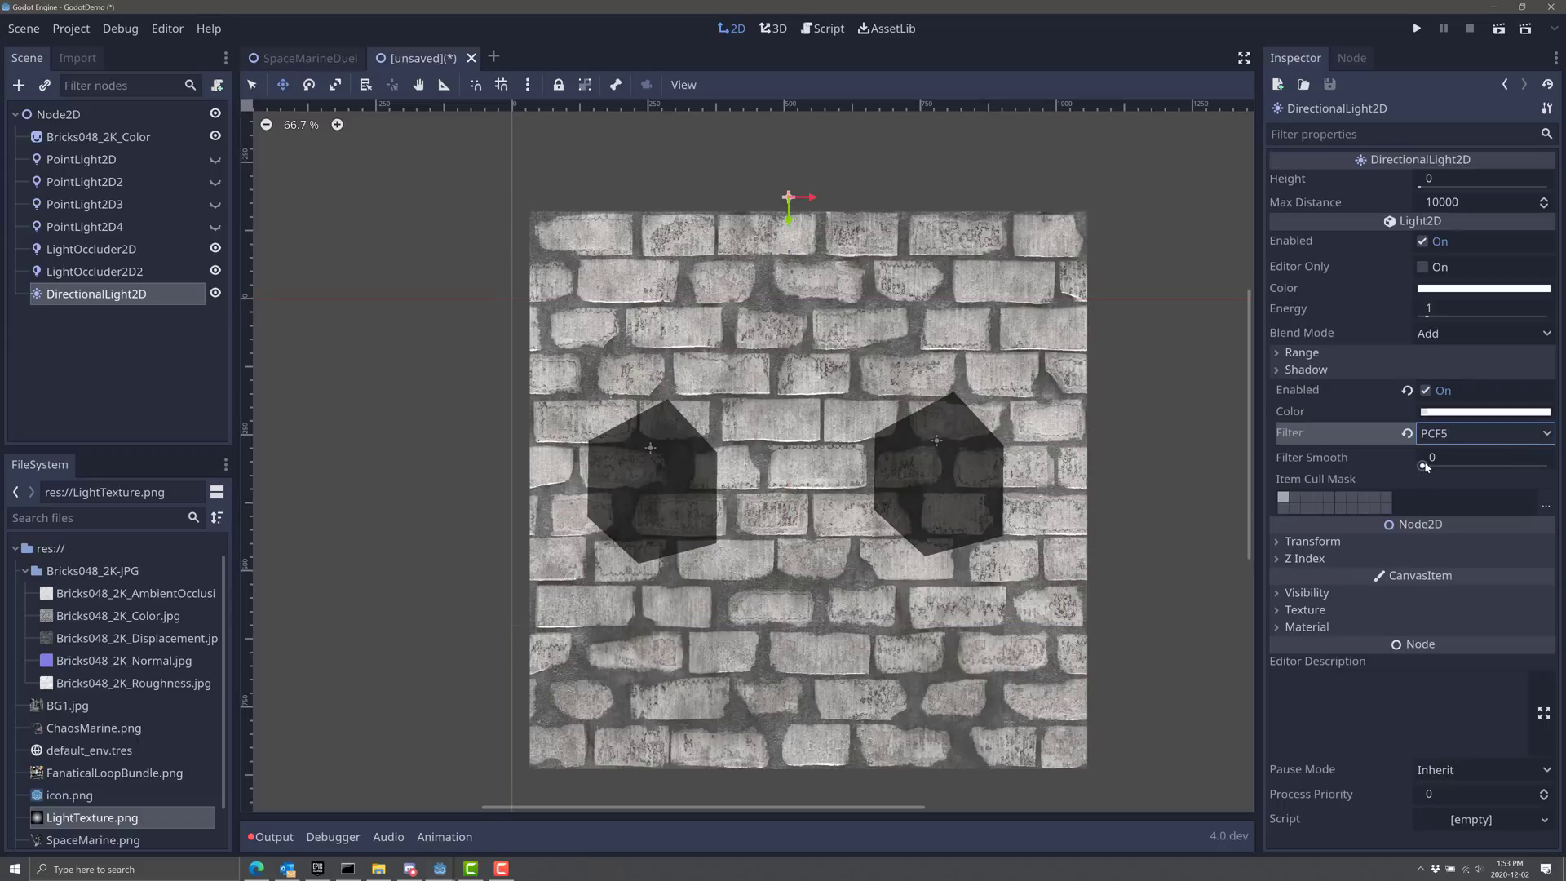
{"action": "left_click_drag", "start_coordinate": [1423, 467], "coordinate": [1433, 468]}
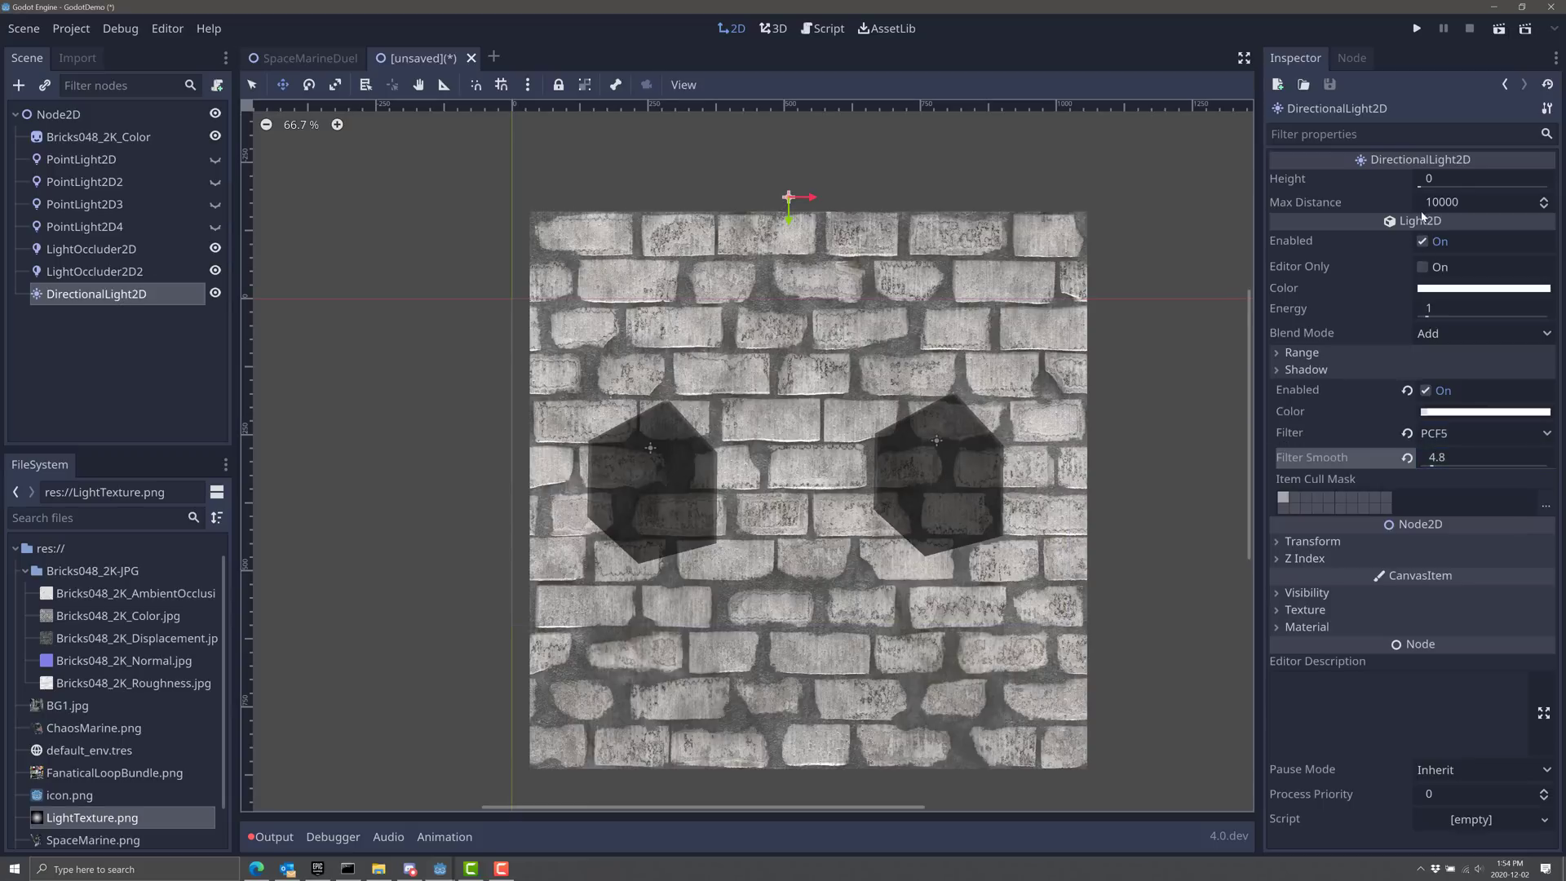
{"action": "left_click_drag", "start_coordinate": [1427, 317], "coordinate": [1489, 317]}
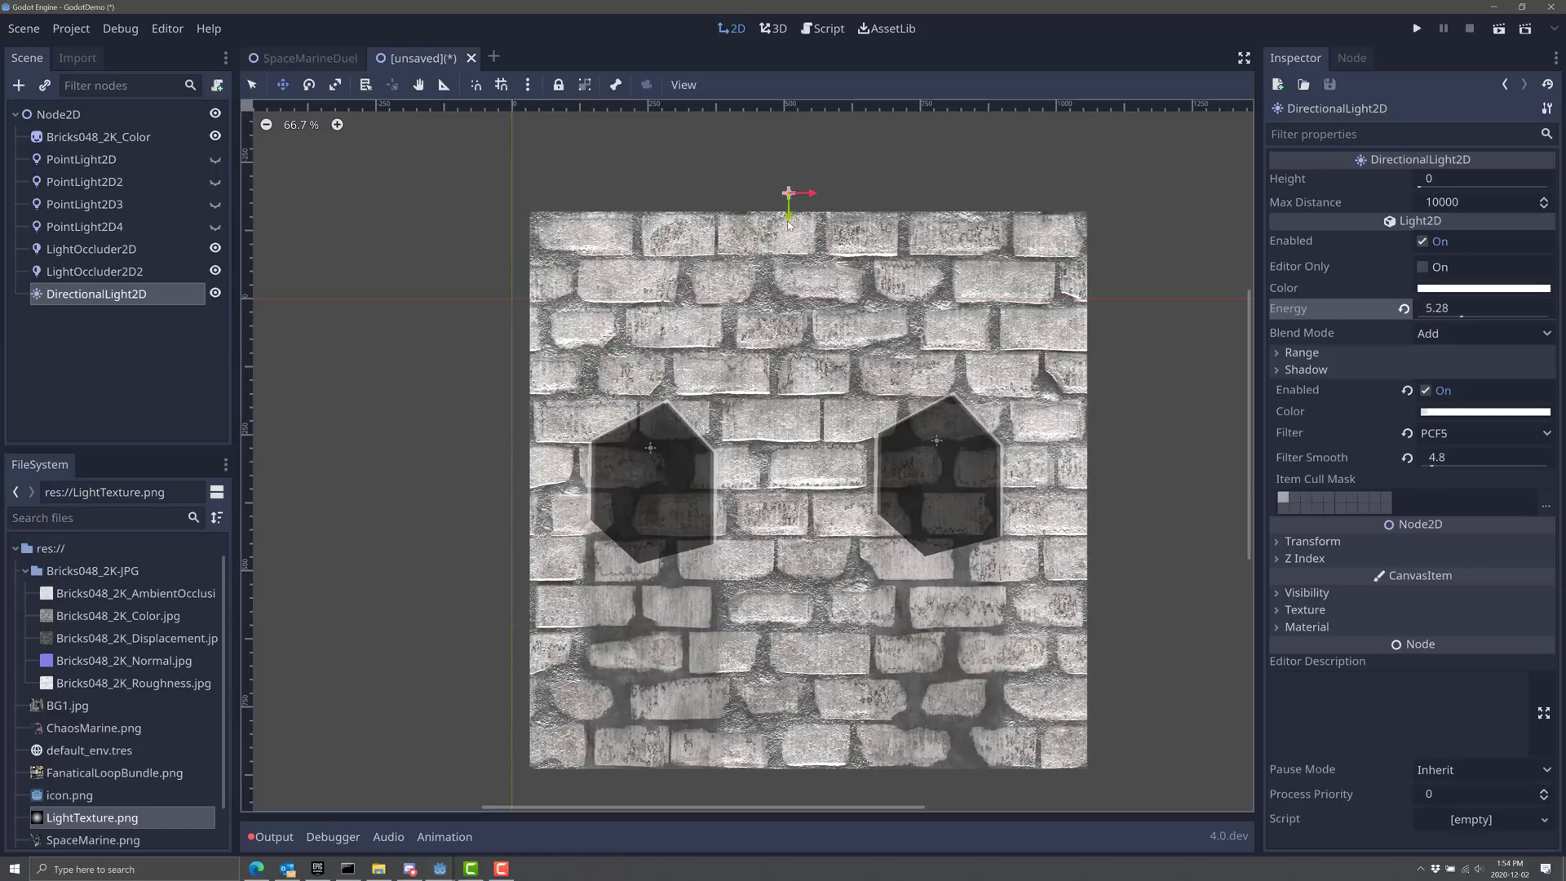
Move the directional light down onto the upper part of the brick wall and rotate it to -120.9 degrees.
{"action": "left_click_drag", "start_coordinate": [788, 224], "coordinate": [788, 255]}
{"action": "left_click_drag", "start_coordinate": [788, 253], "coordinate": [876, 333]}
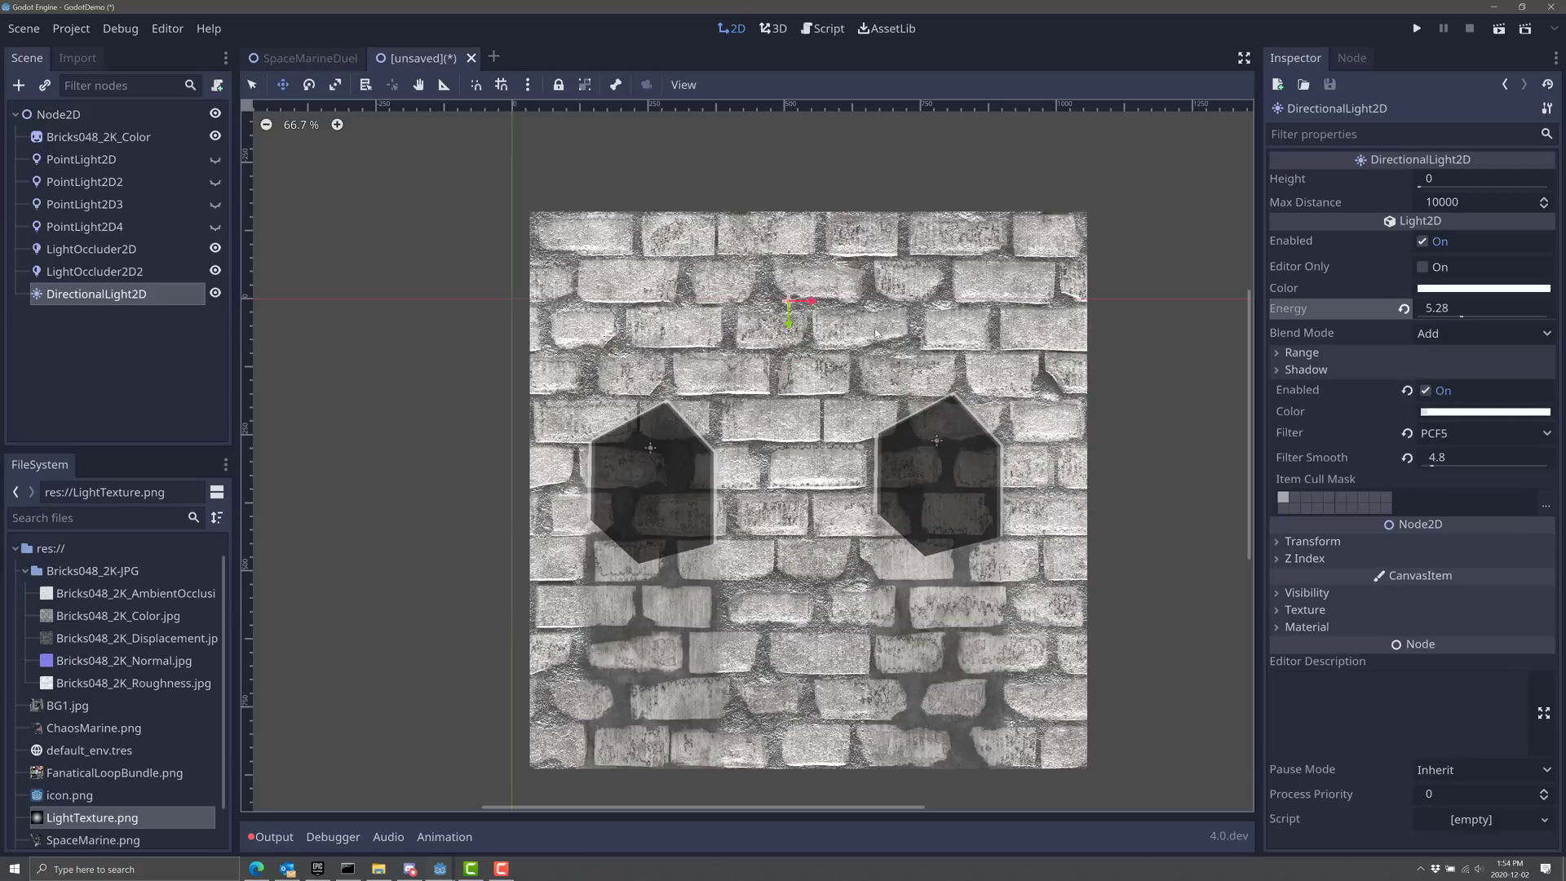
{"action": "left_click", "coordinate": [1278, 542]}
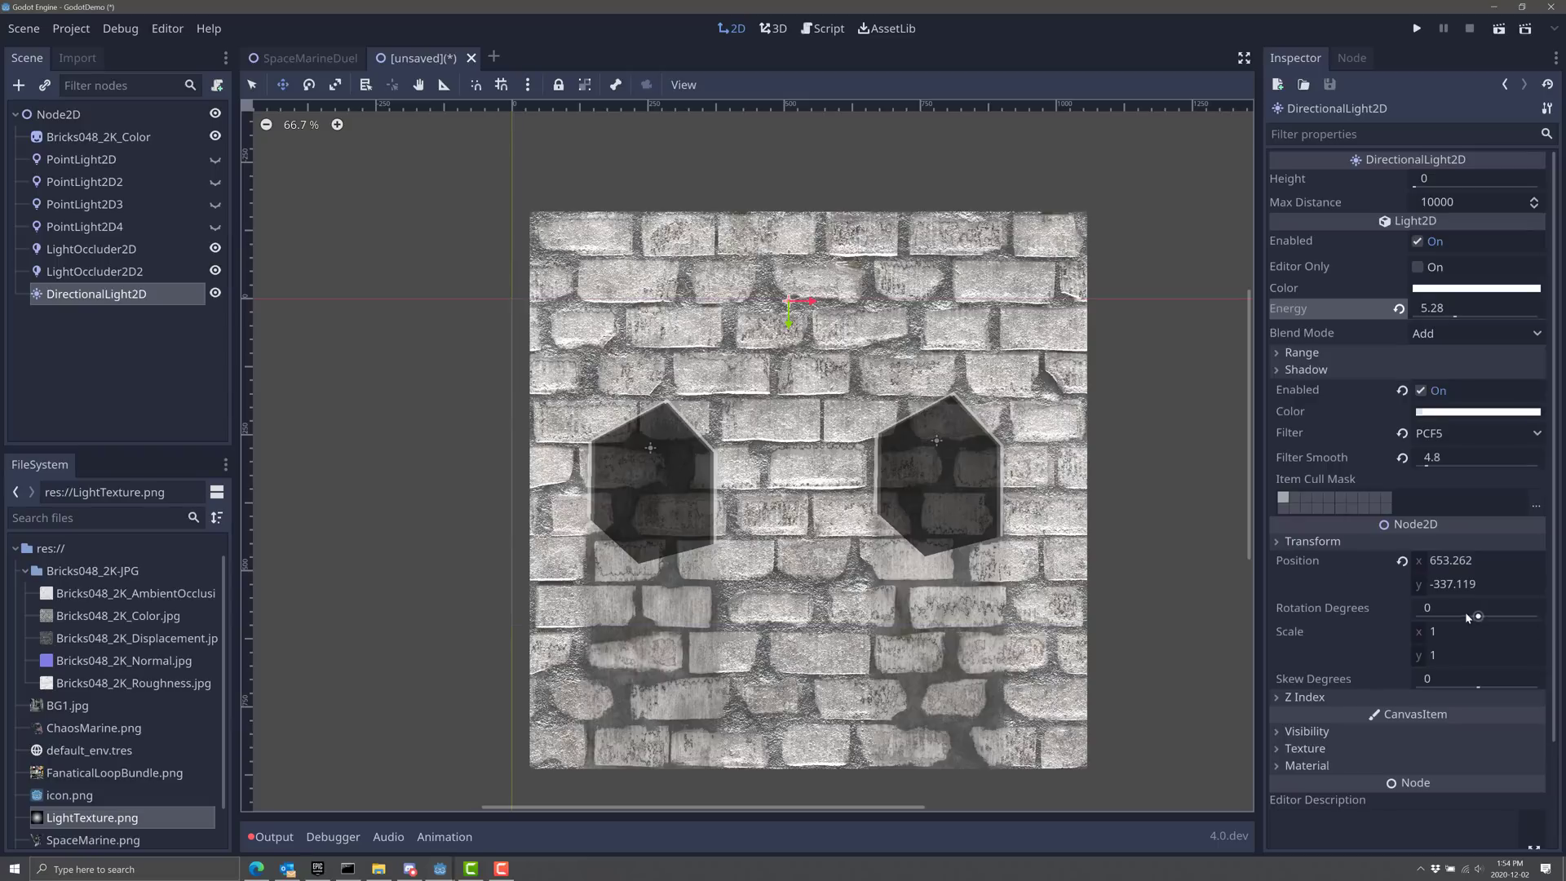
{"action": "mouse_move", "coordinate": [1480, 616]}
{"action": "left_mouse_down"}
{"action": "mouse_move", "coordinate": [1518, 617]}
{"action": "mouse_move", "coordinate": [1456, 616]}
{"action": "mouse_move", "coordinate": [1485, 617]}
{"action": "left_mouse_up"}
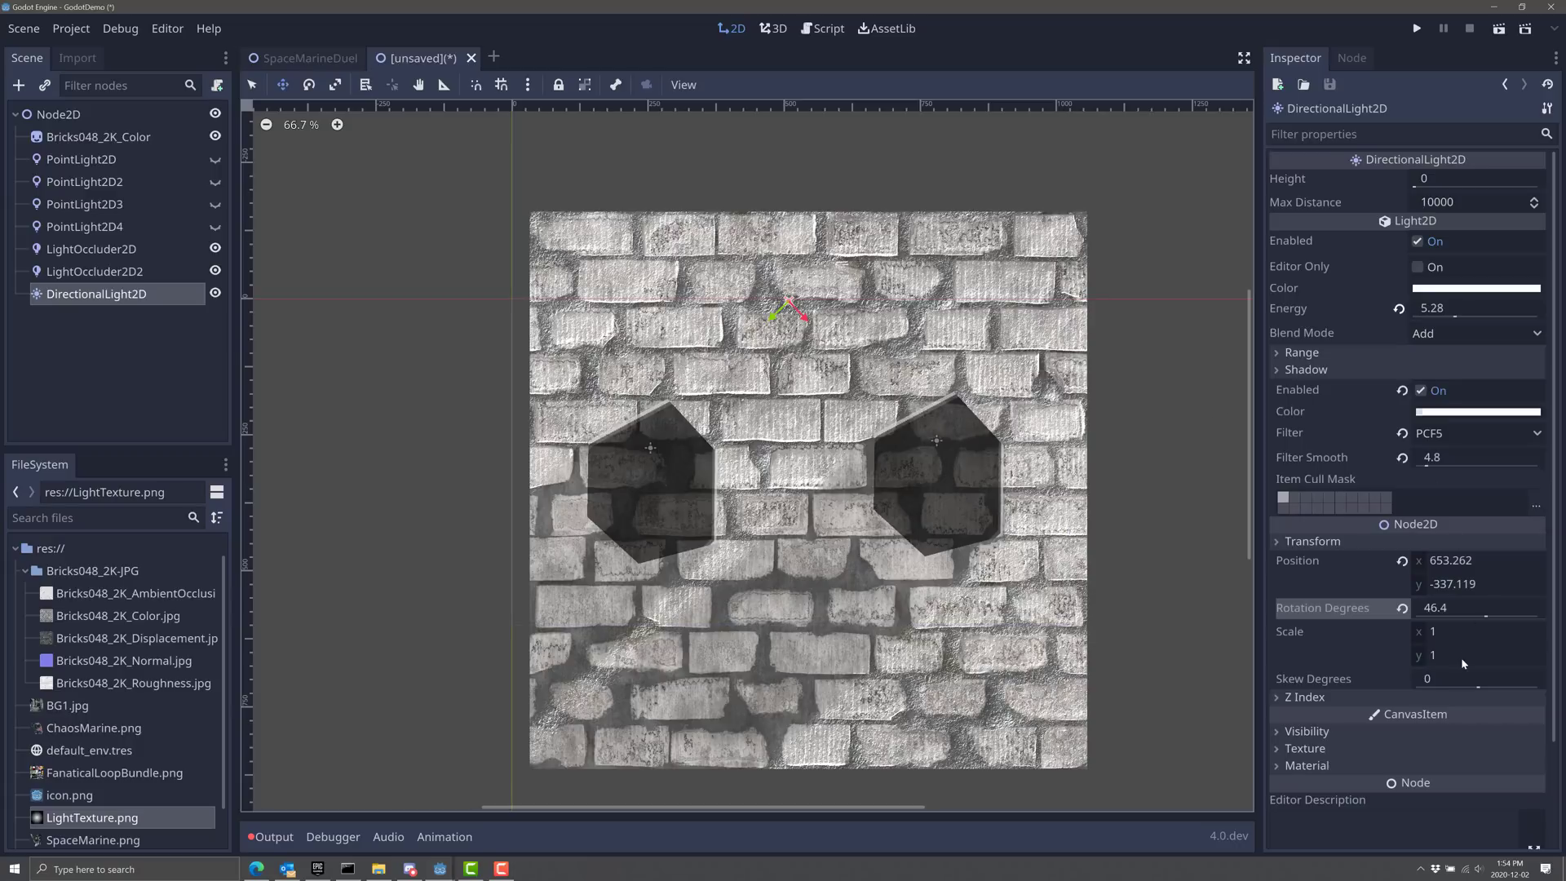
{"action": "left_click_drag", "start_coordinate": [1442, 617], "coordinate": [1505, 618]}
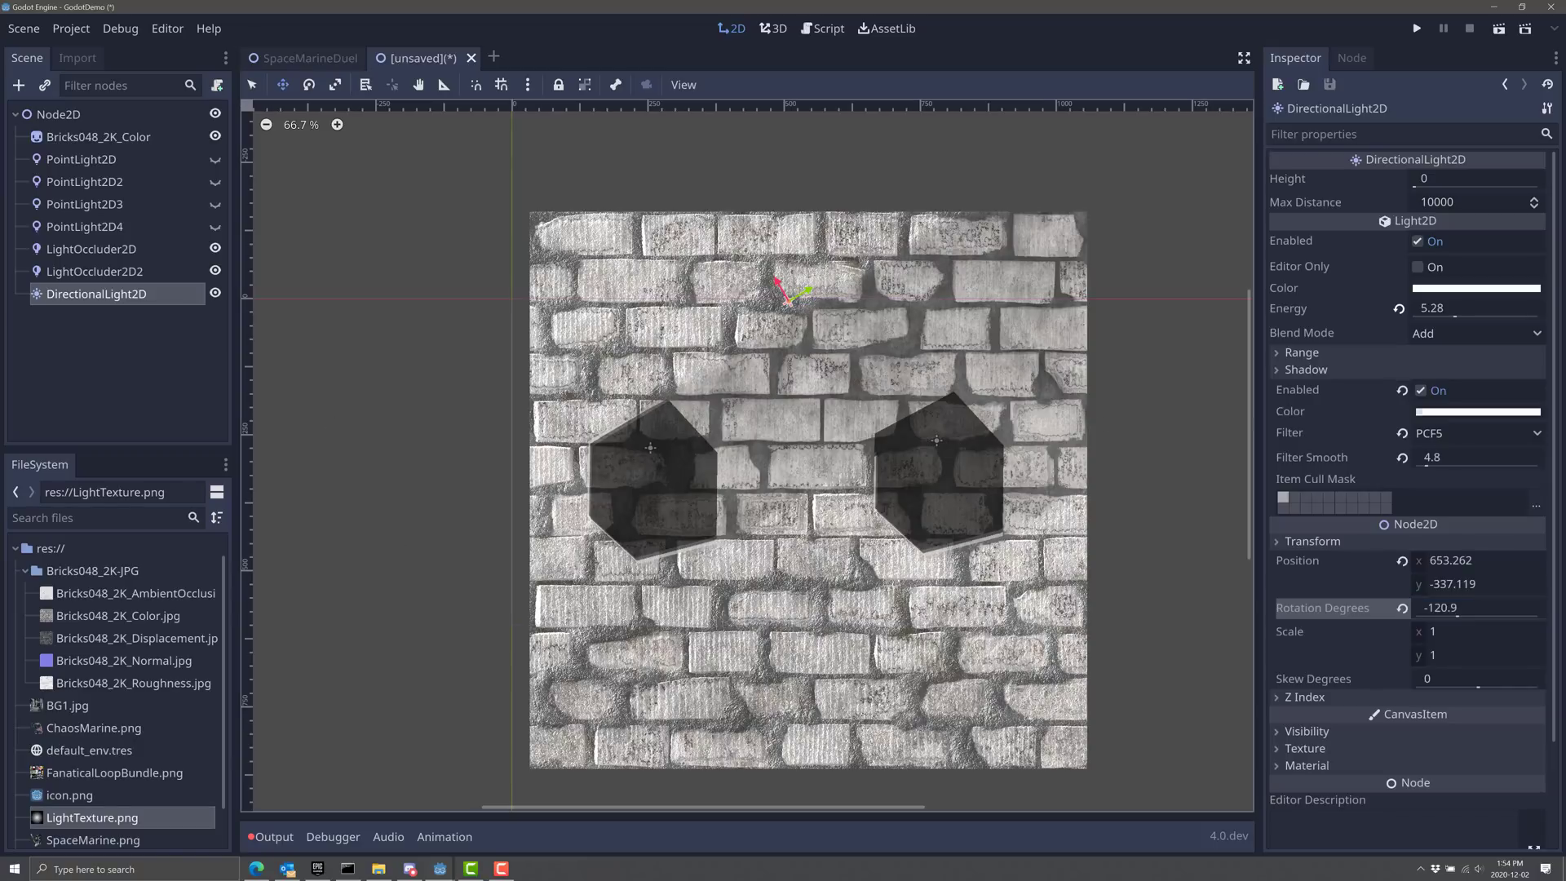
Set the directional light's height to 0.09, then change its rotation again.
{"action": "left_click", "coordinate": [1416, 187]}
{"action": "mouse_move", "coordinate": [1416, 188]}
{"action": "left_mouse_down"}
{"action": "mouse_move", "coordinate": [1483, 188]}
{"action": "mouse_move", "coordinate": [1416, 187]}
{"action": "mouse_move", "coordinate": [1434, 188]}
{"action": "left_mouse_up"}
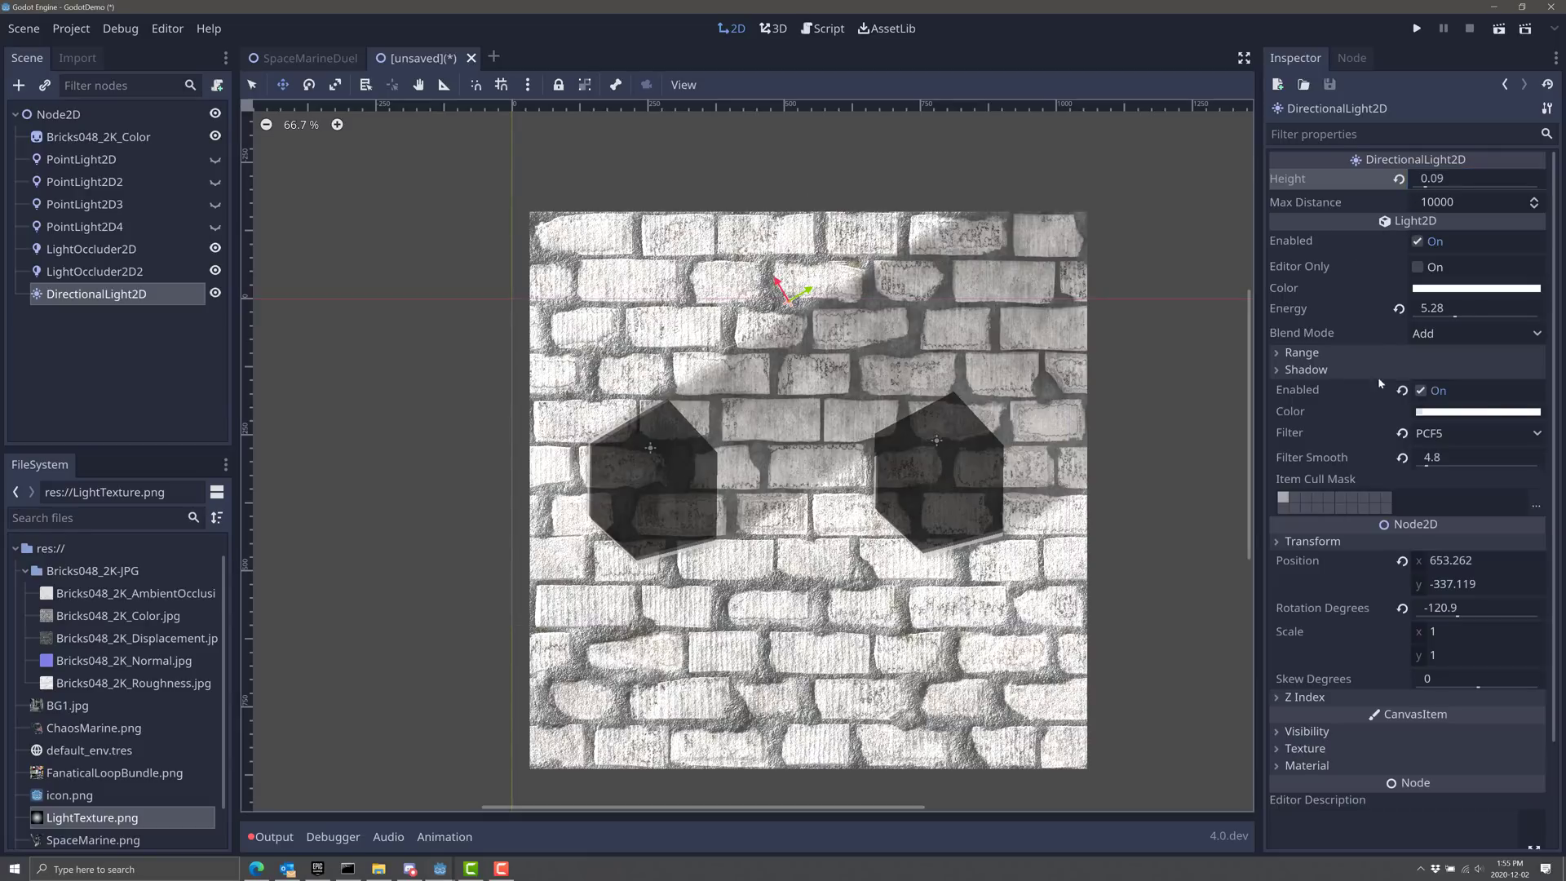
{"action": "left_click", "coordinate": [1300, 352]}
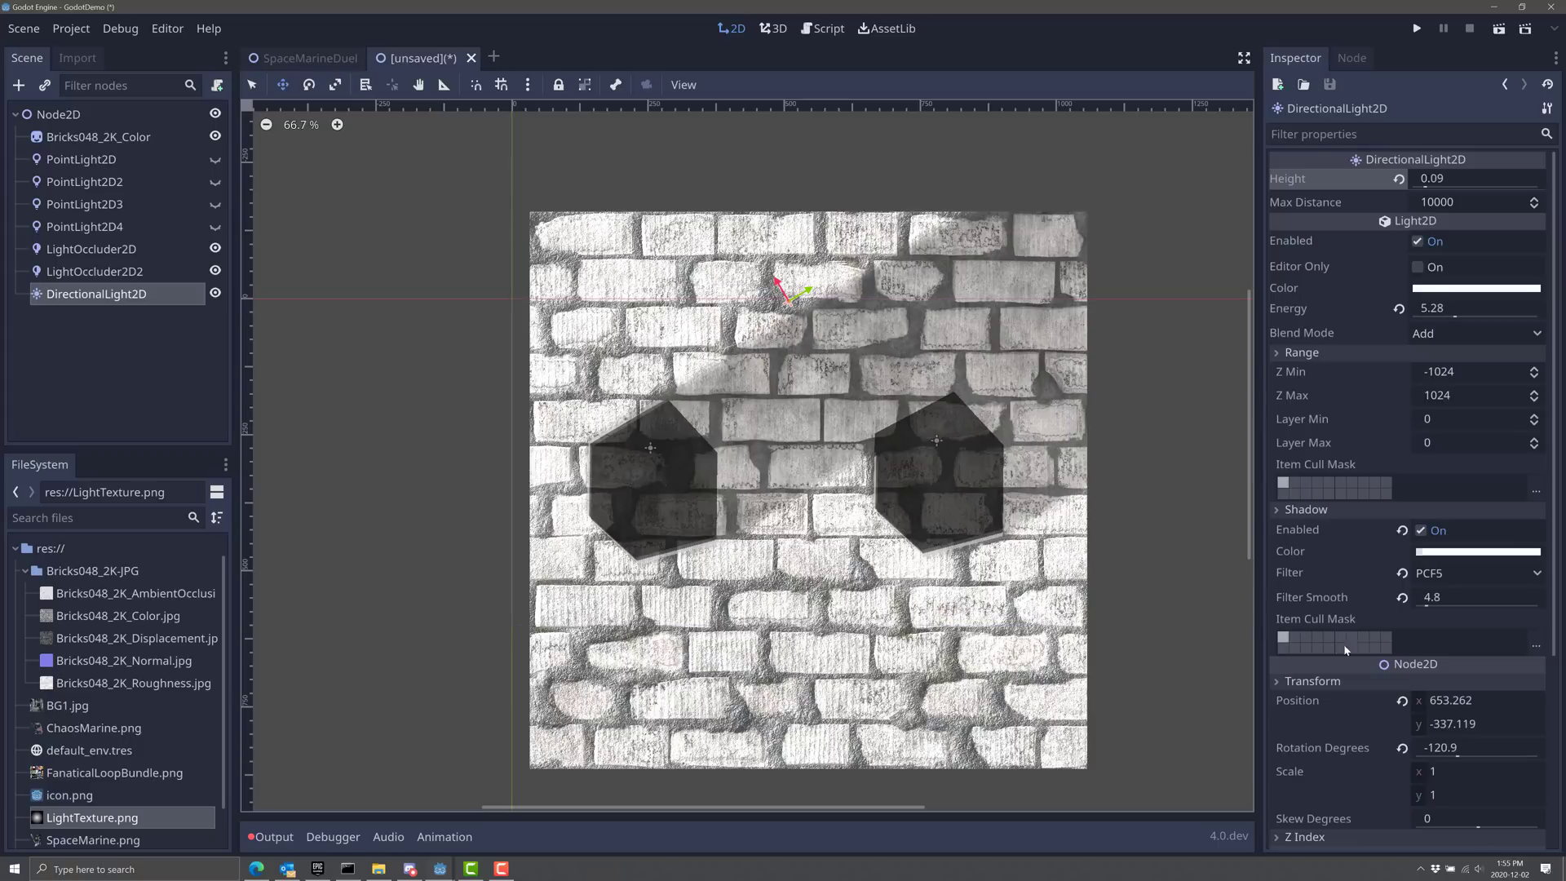
{"action": "left_click_drag", "start_coordinate": [1459, 757], "coordinate": [1299, 758]}
In the SpaceMarineDuel scene, enlarge the project file list and add SpaceMarine.png as a child sprite of the existing SpaceMarine.
{"action": "left_click", "coordinate": [281, 62]}
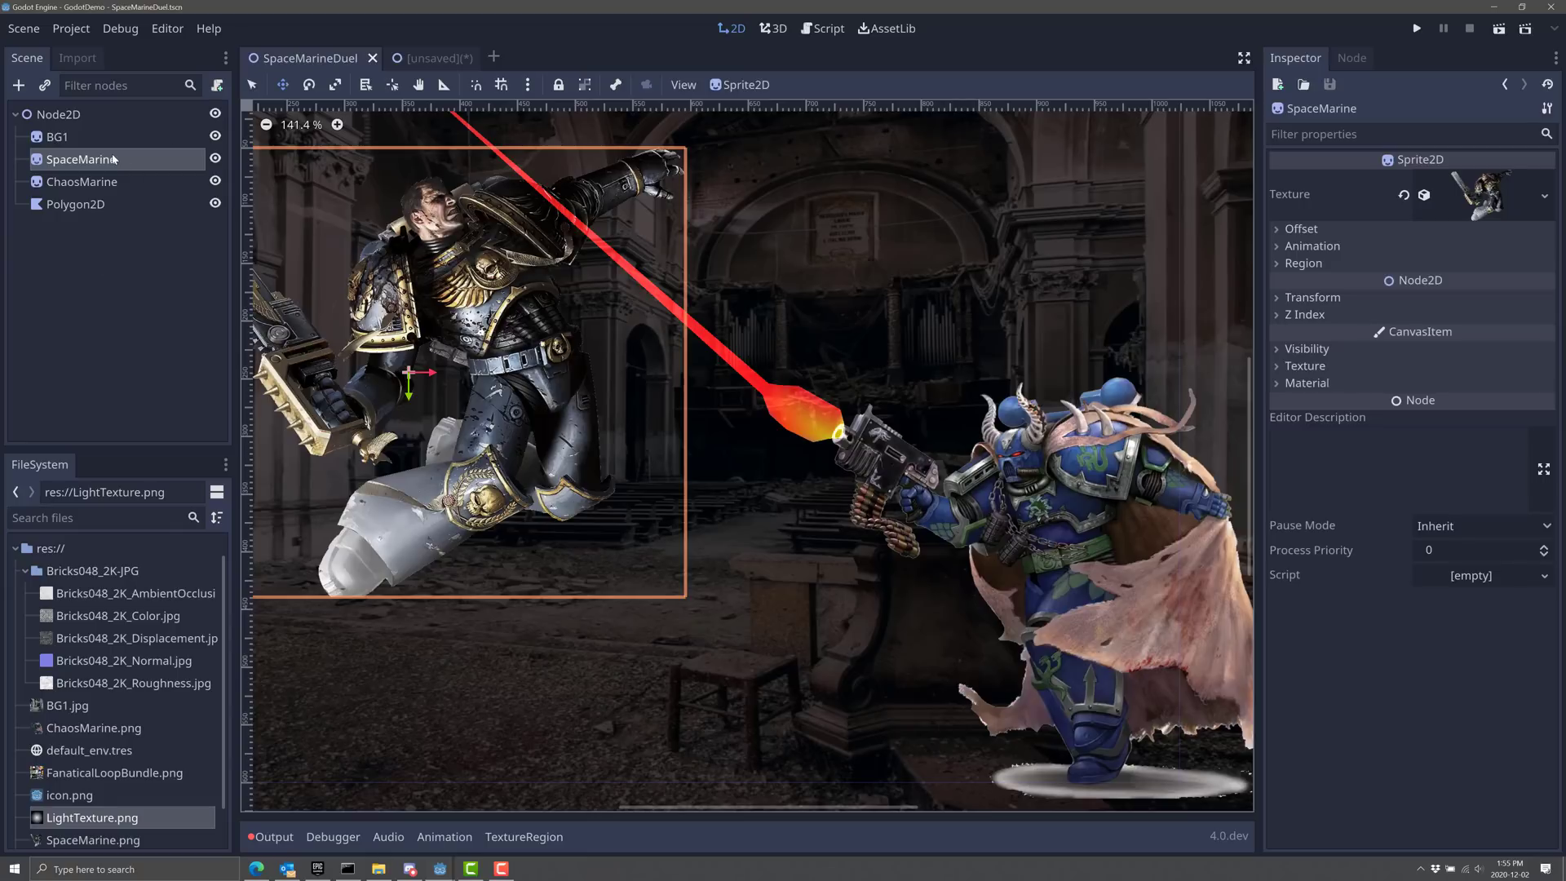
{"action": "scroll", "coordinate": [171, 769], "scroll_direction": "up", "scroll_amount": 1}
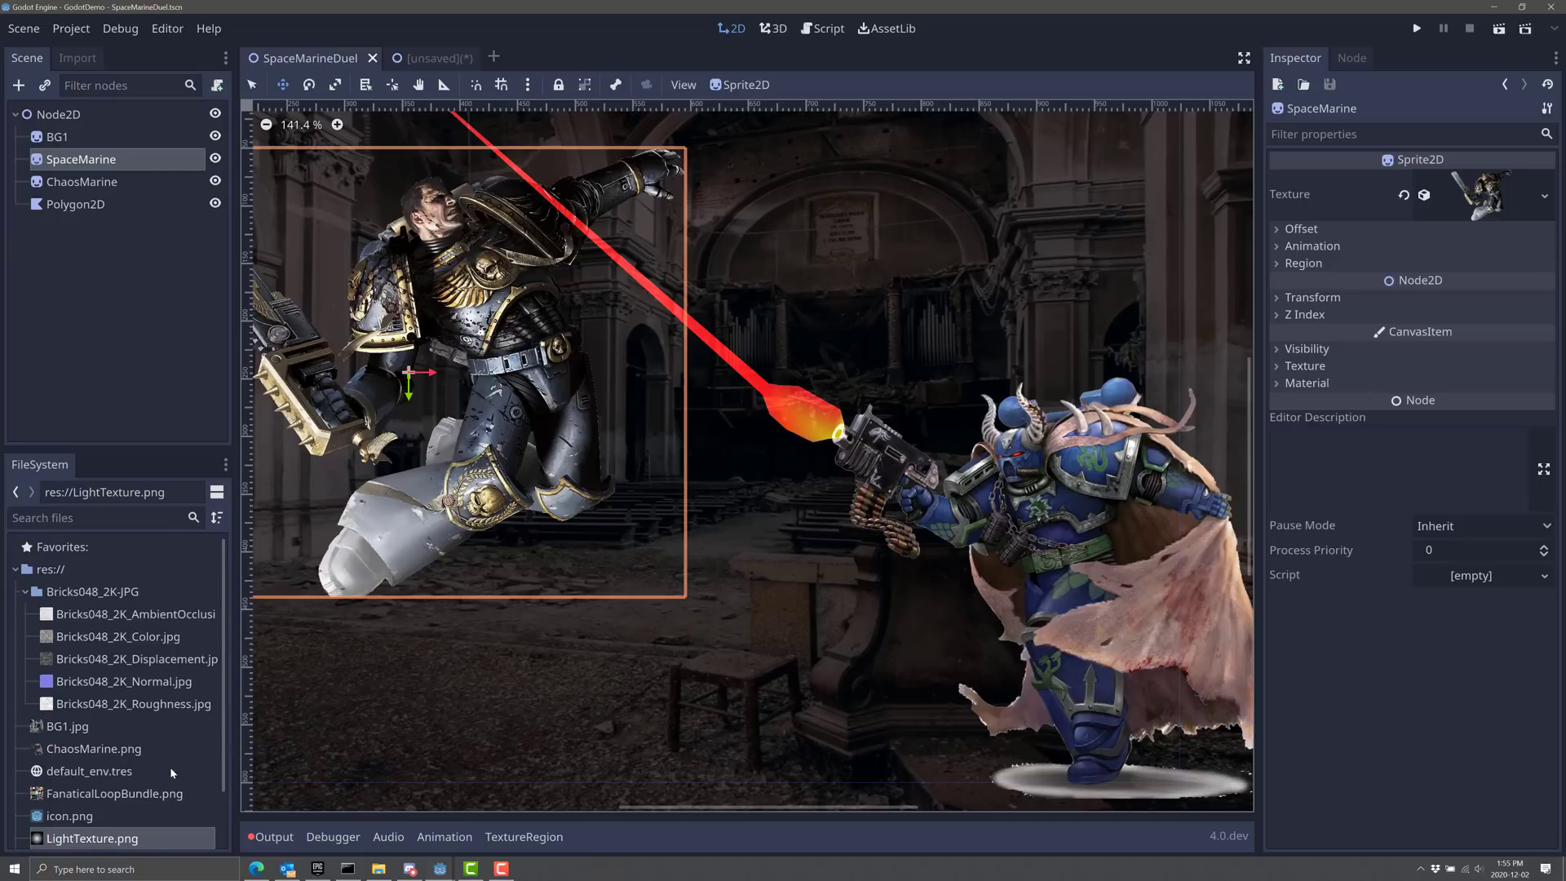
{"action": "scroll", "coordinate": [170, 767], "scroll_direction": "down", "scroll_amount": 3}
{"action": "scroll", "coordinate": [274, 779], "scroll_direction": "down", "scroll_amount": 2}
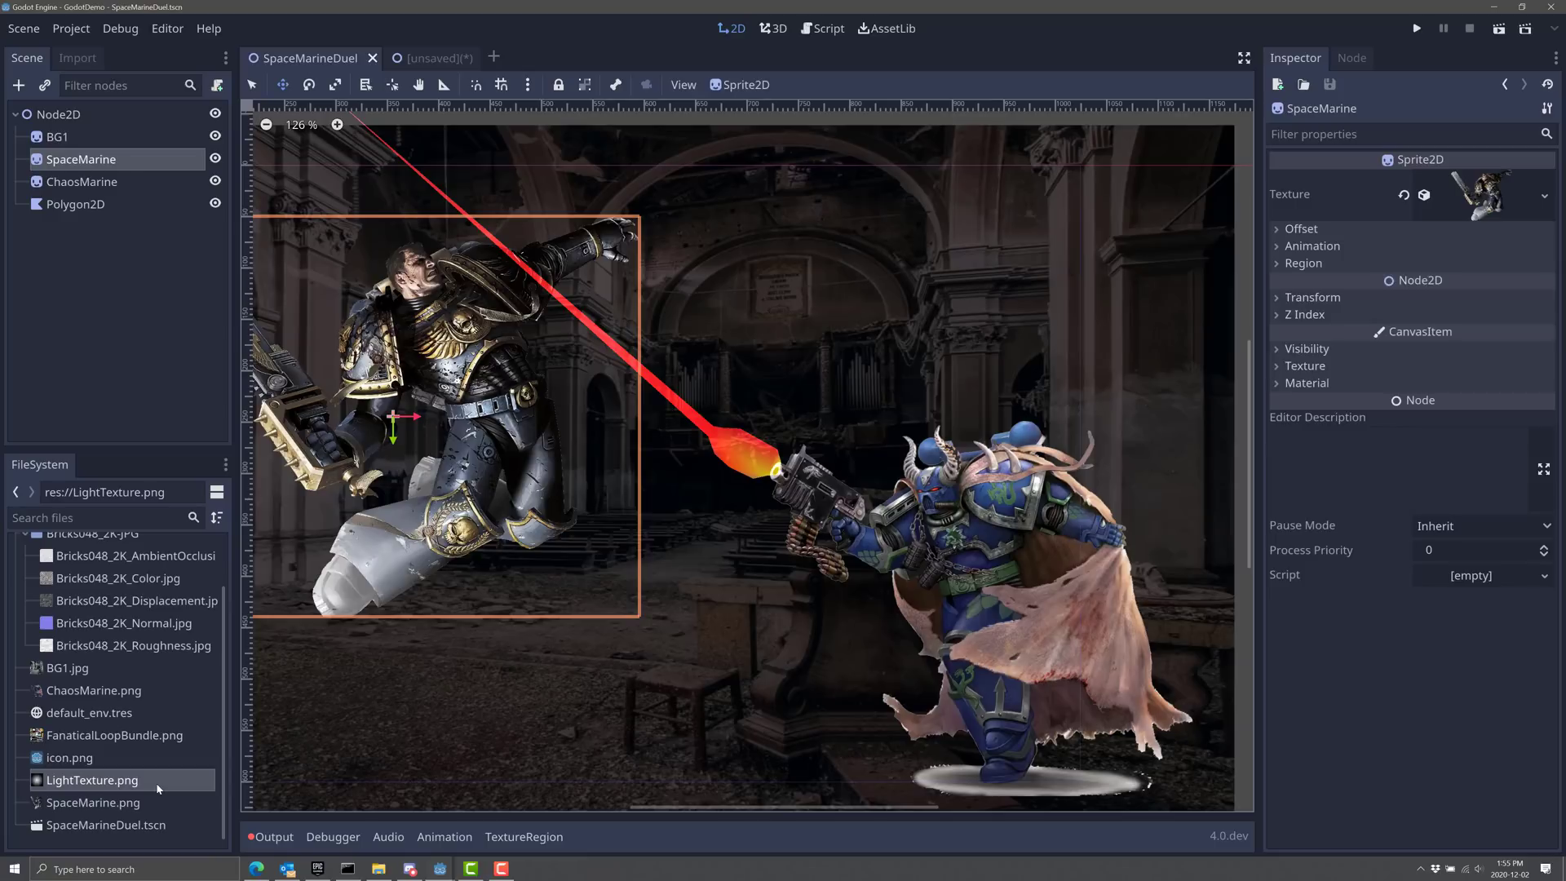
{"action": "scroll", "coordinate": [159, 788], "scroll_direction": "up", "scroll_amount": 3}
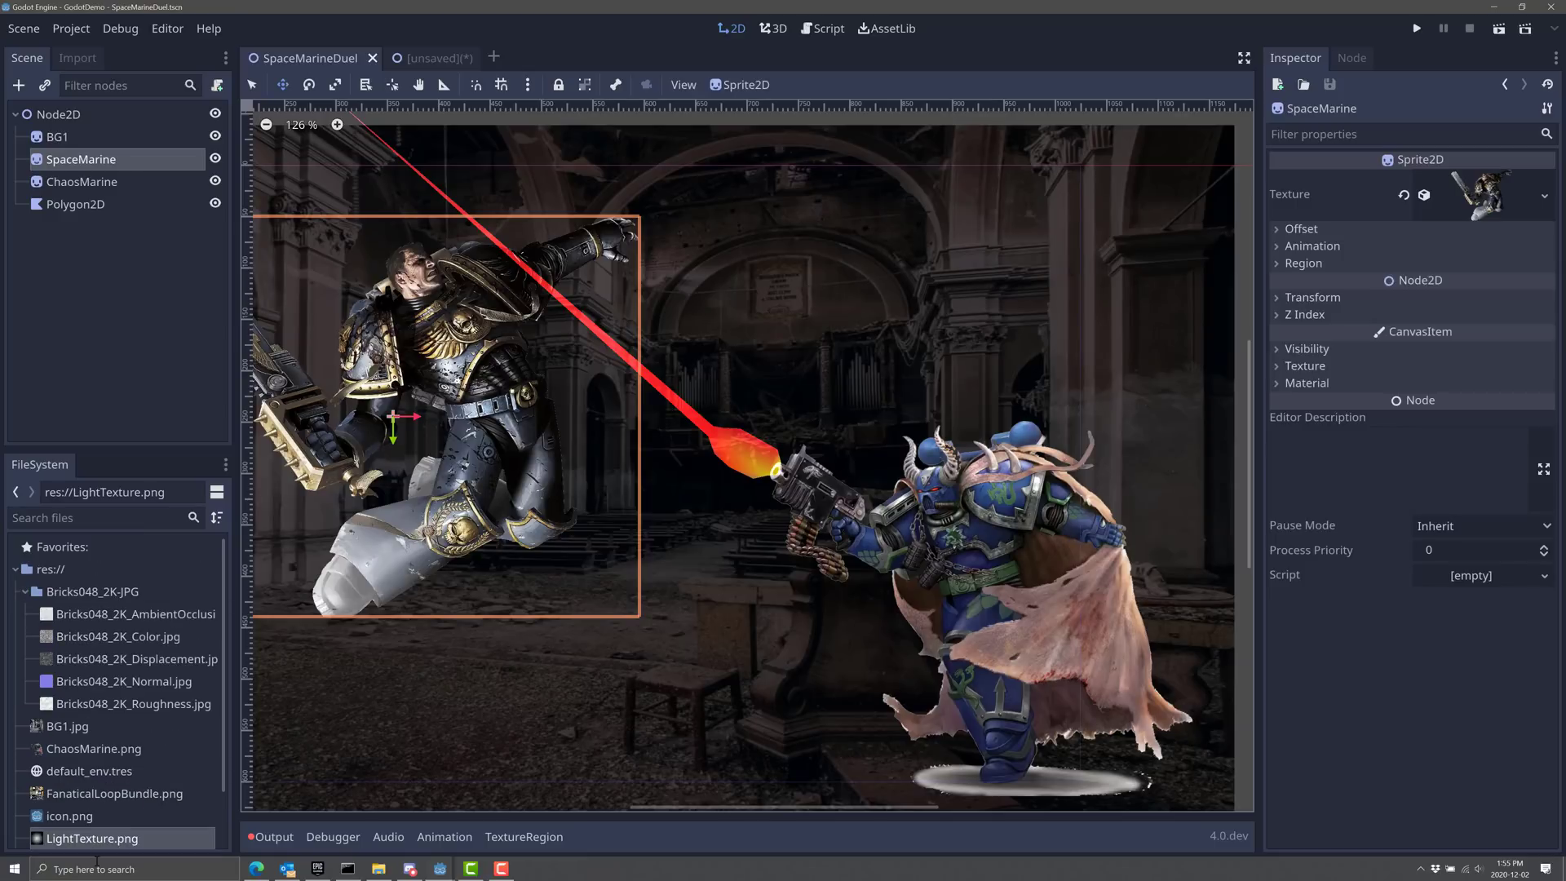
{"action": "scroll", "coordinate": [97, 837], "scroll_direction": "down", "scroll_amount": 3}
{"action": "scroll", "coordinate": [103, 834], "scroll_direction": "up", "scroll_amount": 3}
{"action": "scroll", "coordinate": [113, 826], "scroll_direction": "down", "scroll_amount": 3}
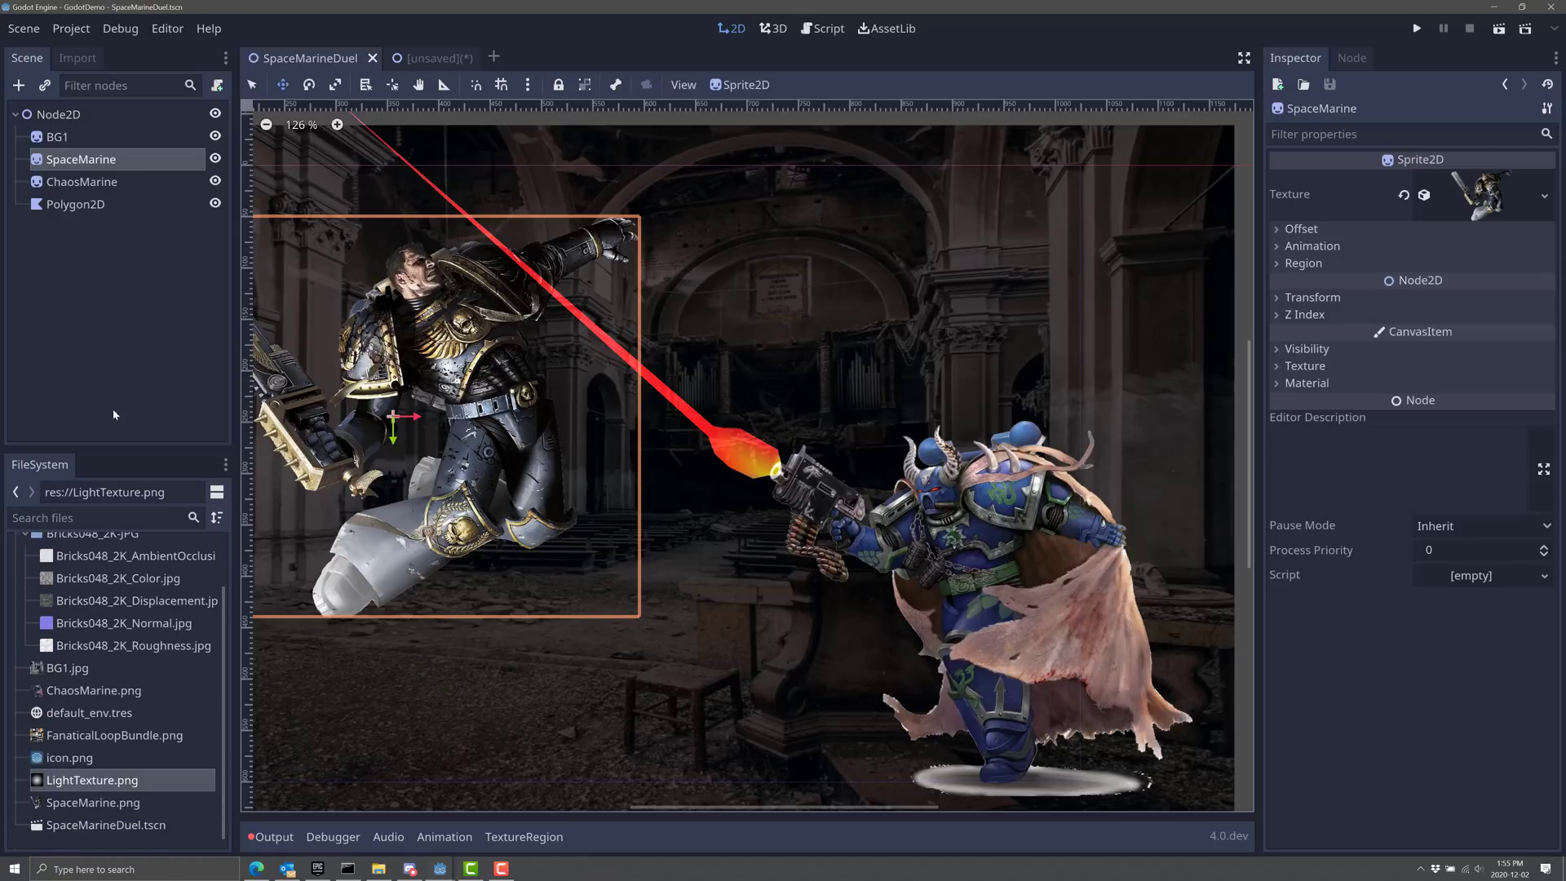
{"action": "left_click_drag", "start_coordinate": [131, 446], "coordinate": [130, 289]}
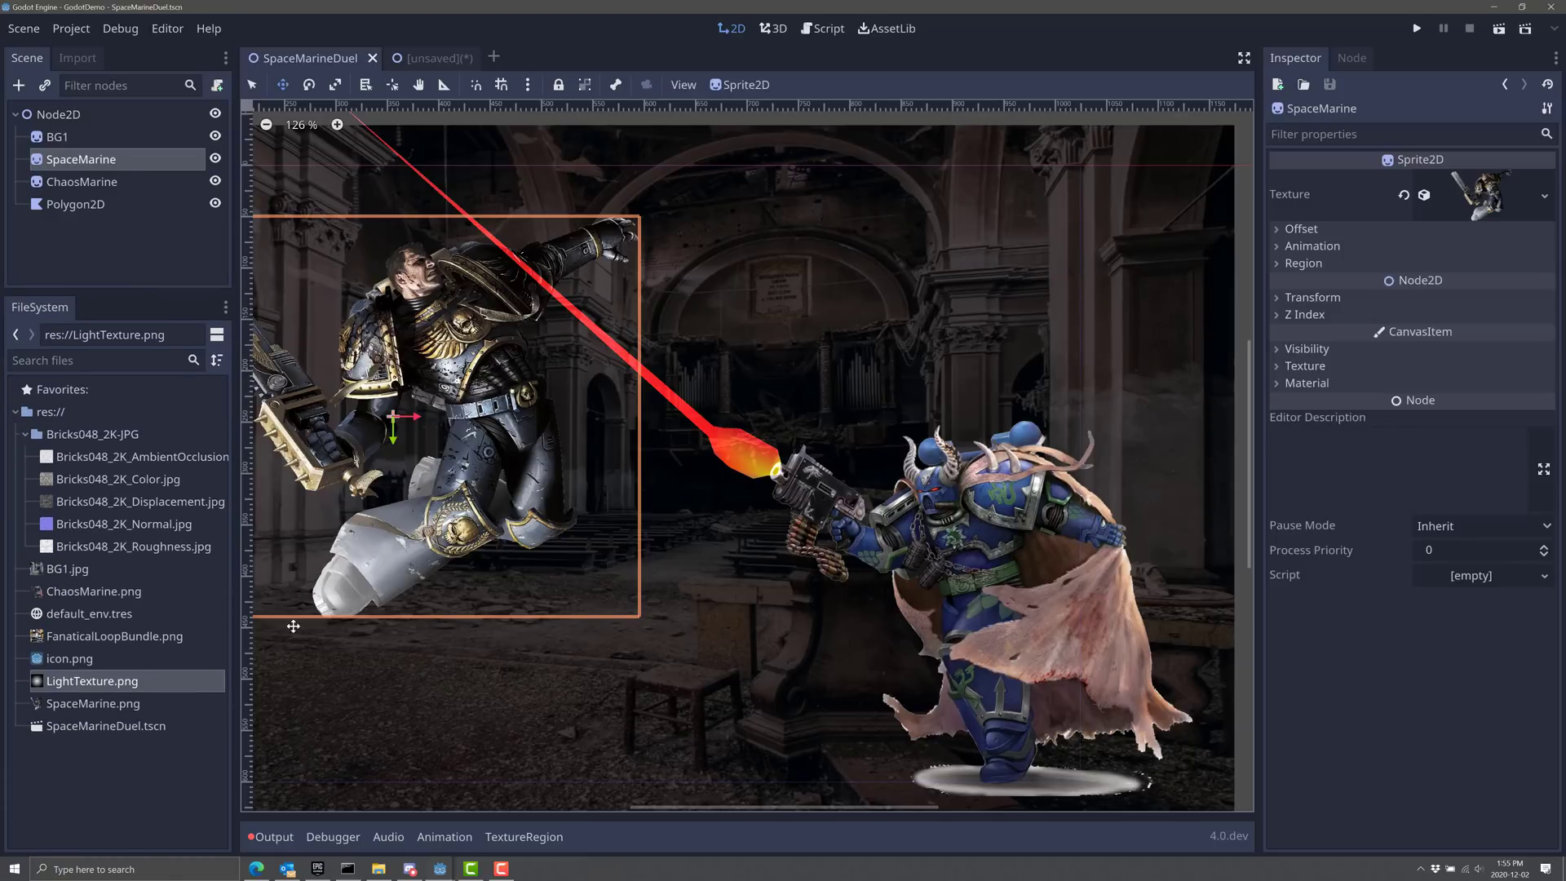
{"action": "left_click_drag", "start_coordinate": [66, 709], "coordinate": [436, 528]}
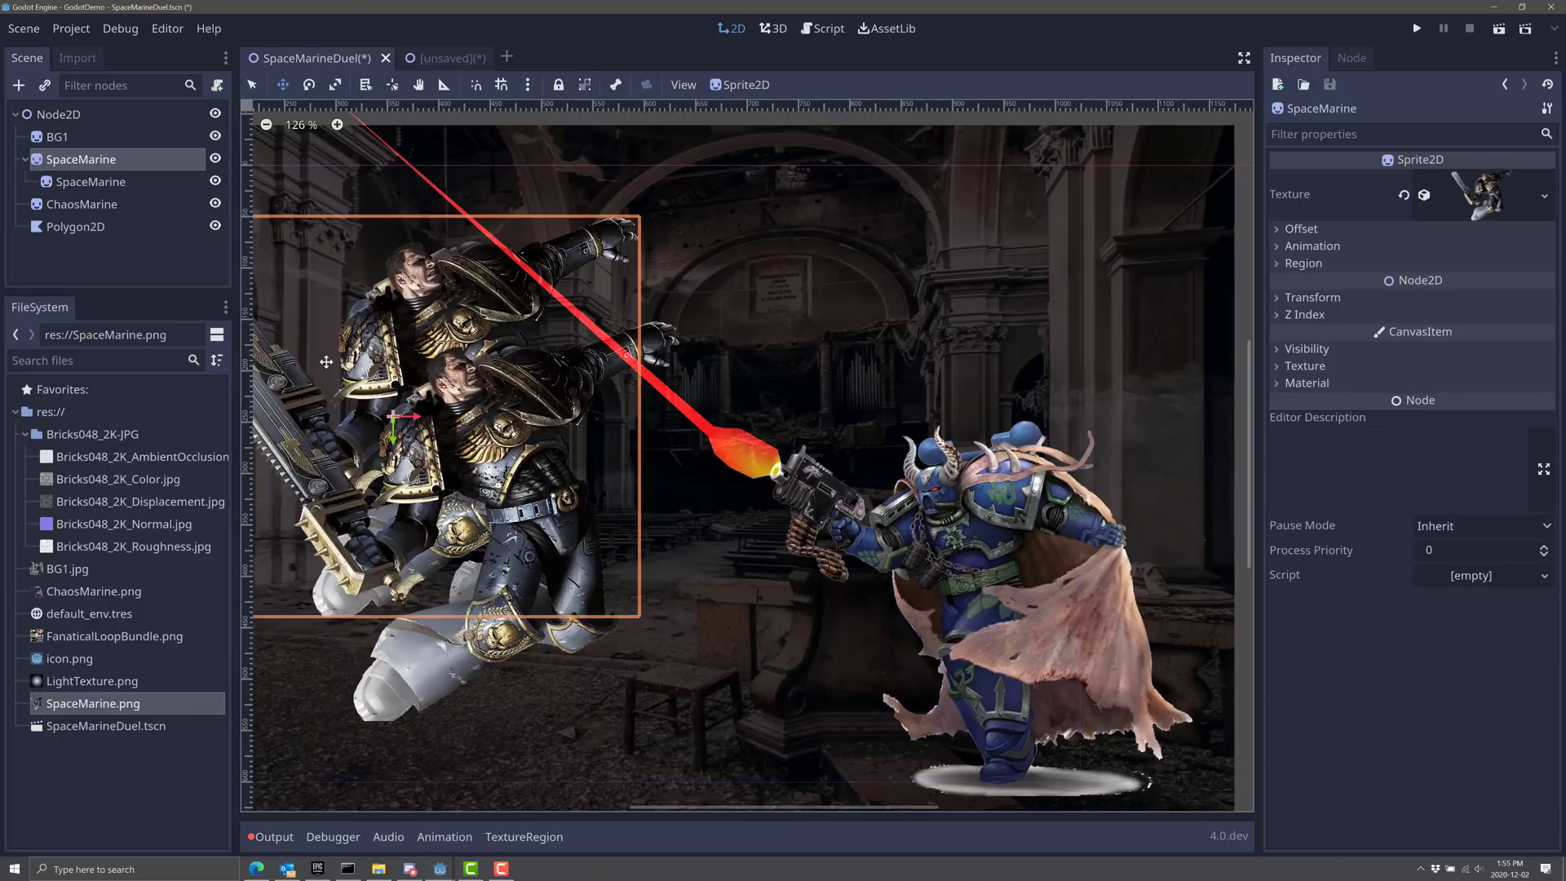
Enable Clip Children on the parent SpaceMarine and move the nested SpaceMarine sprite up within the parent's silhouette.
{"action": "left_click", "coordinate": [75, 183]}
{"action": "left_click", "coordinate": [81, 166]}
{"action": "left_click", "coordinate": [1275, 352]}
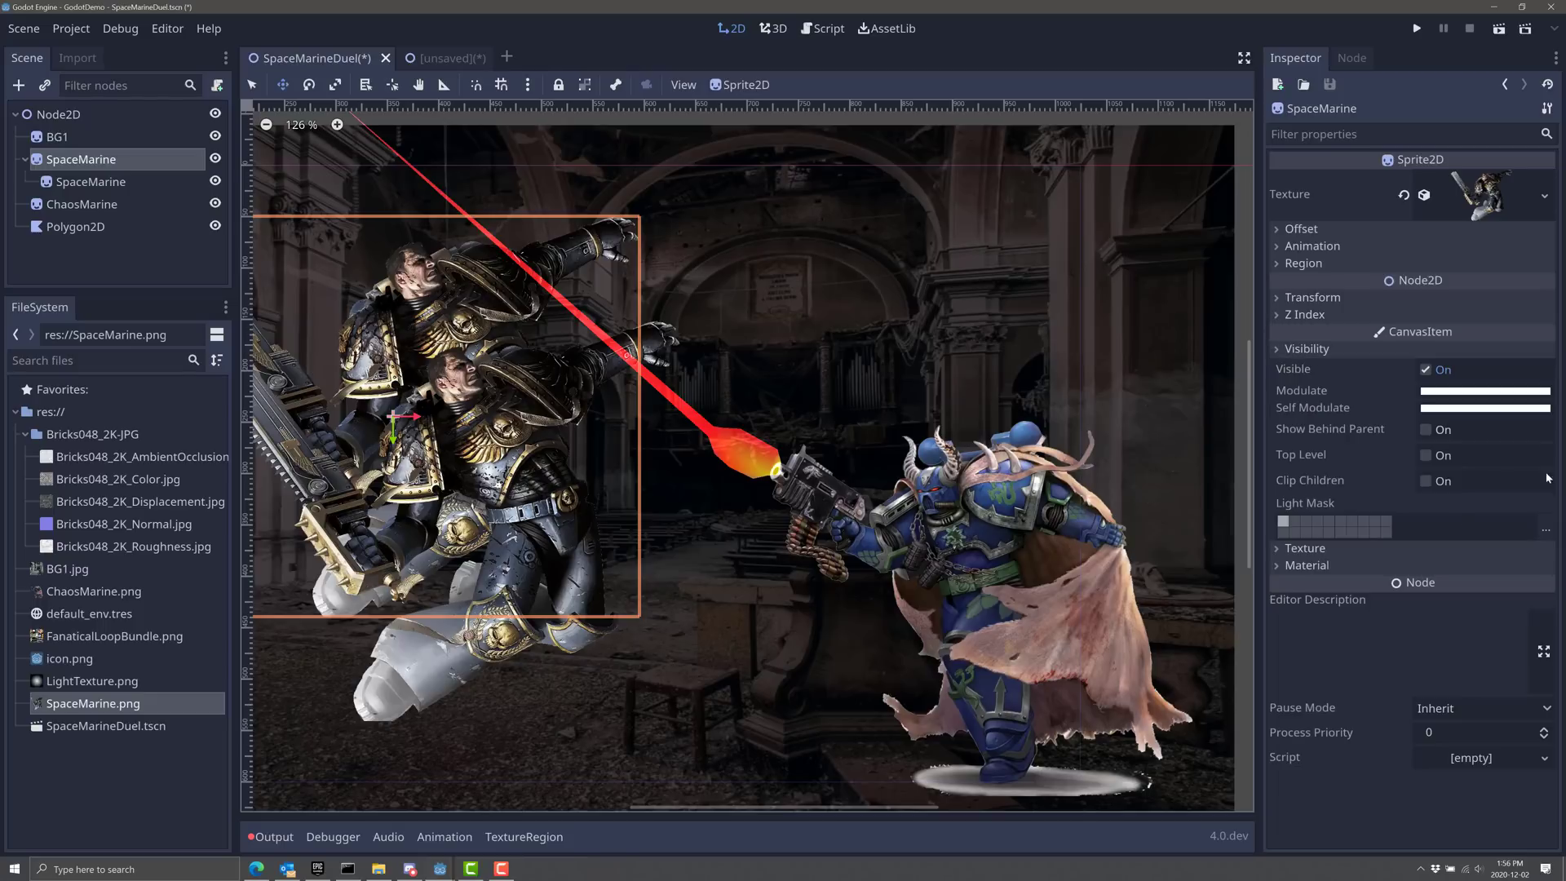
{"action": "left_click", "coordinate": [1425, 482]}
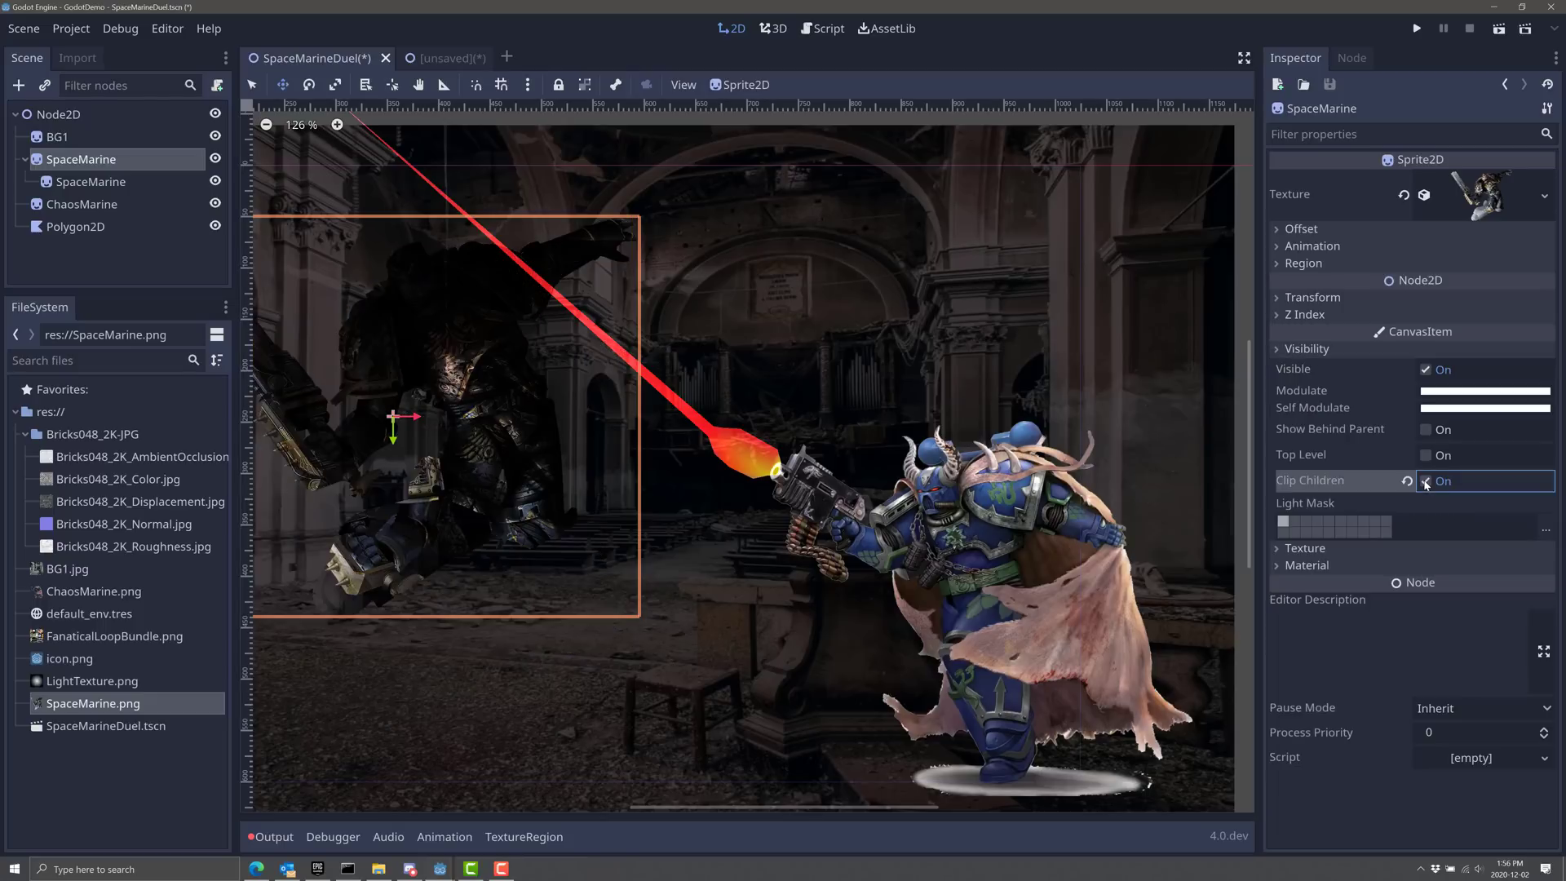
{"action": "left_click", "coordinate": [1425, 482]}
{"action": "left_click", "coordinate": [1425, 482]}
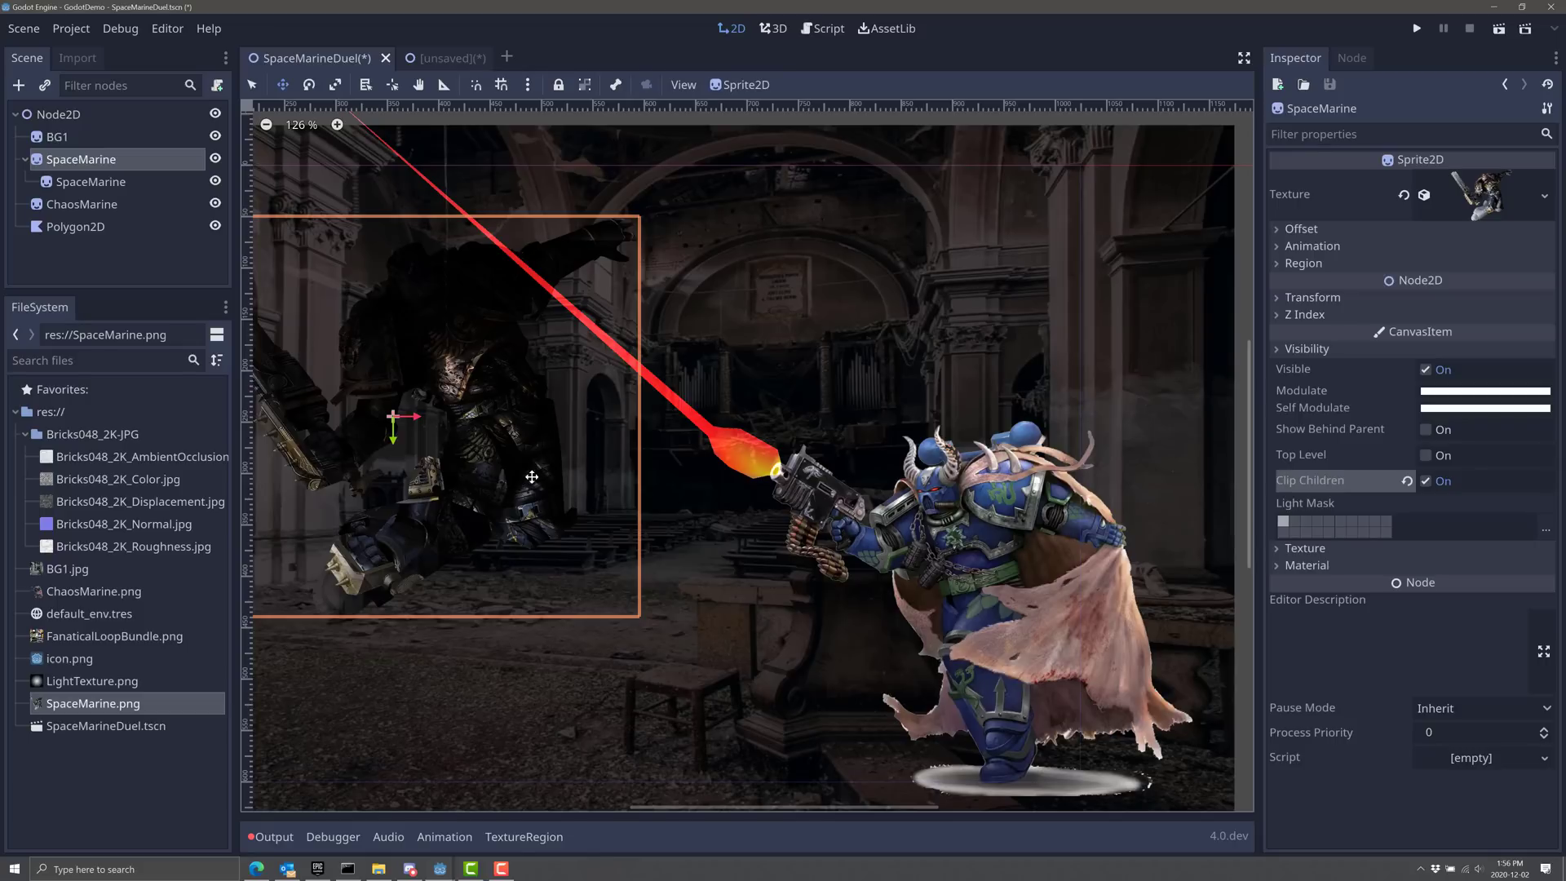
{"action": "left_click", "coordinate": [107, 188]}
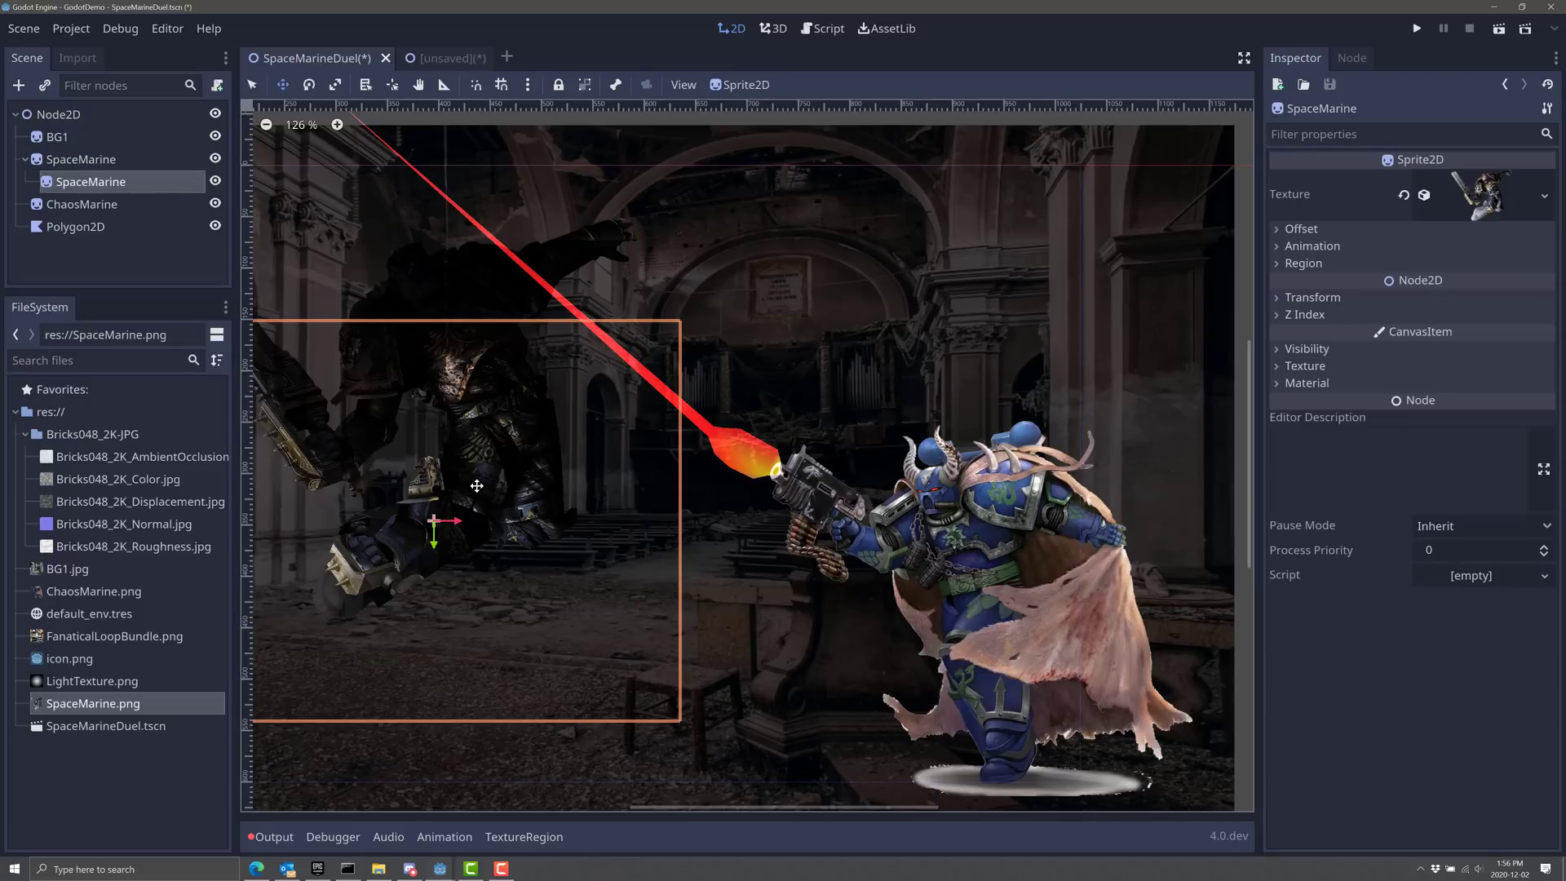
{"action": "left_click_drag", "start_coordinate": [425, 391], "coordinate": [473, 385]}
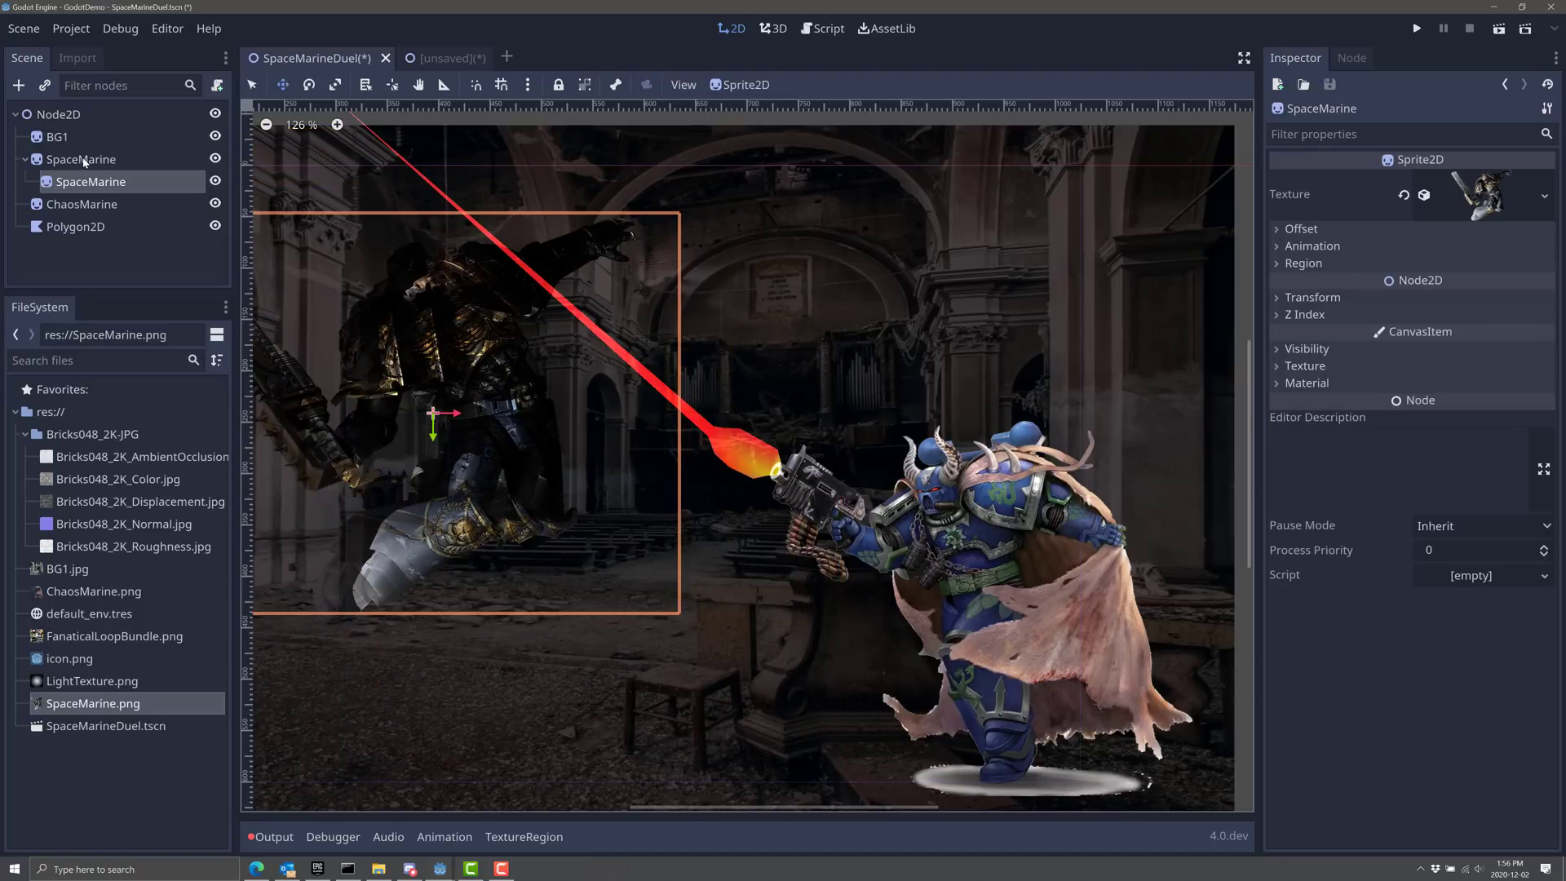
Disable Clip Children on the parent SpaceMarine and shift both sprites down and to the right, spacing the nested one apart.
{"action": "left_click", "coordinate": [1306, 348]}
{"action": "key", "text": "ctrl+z"}
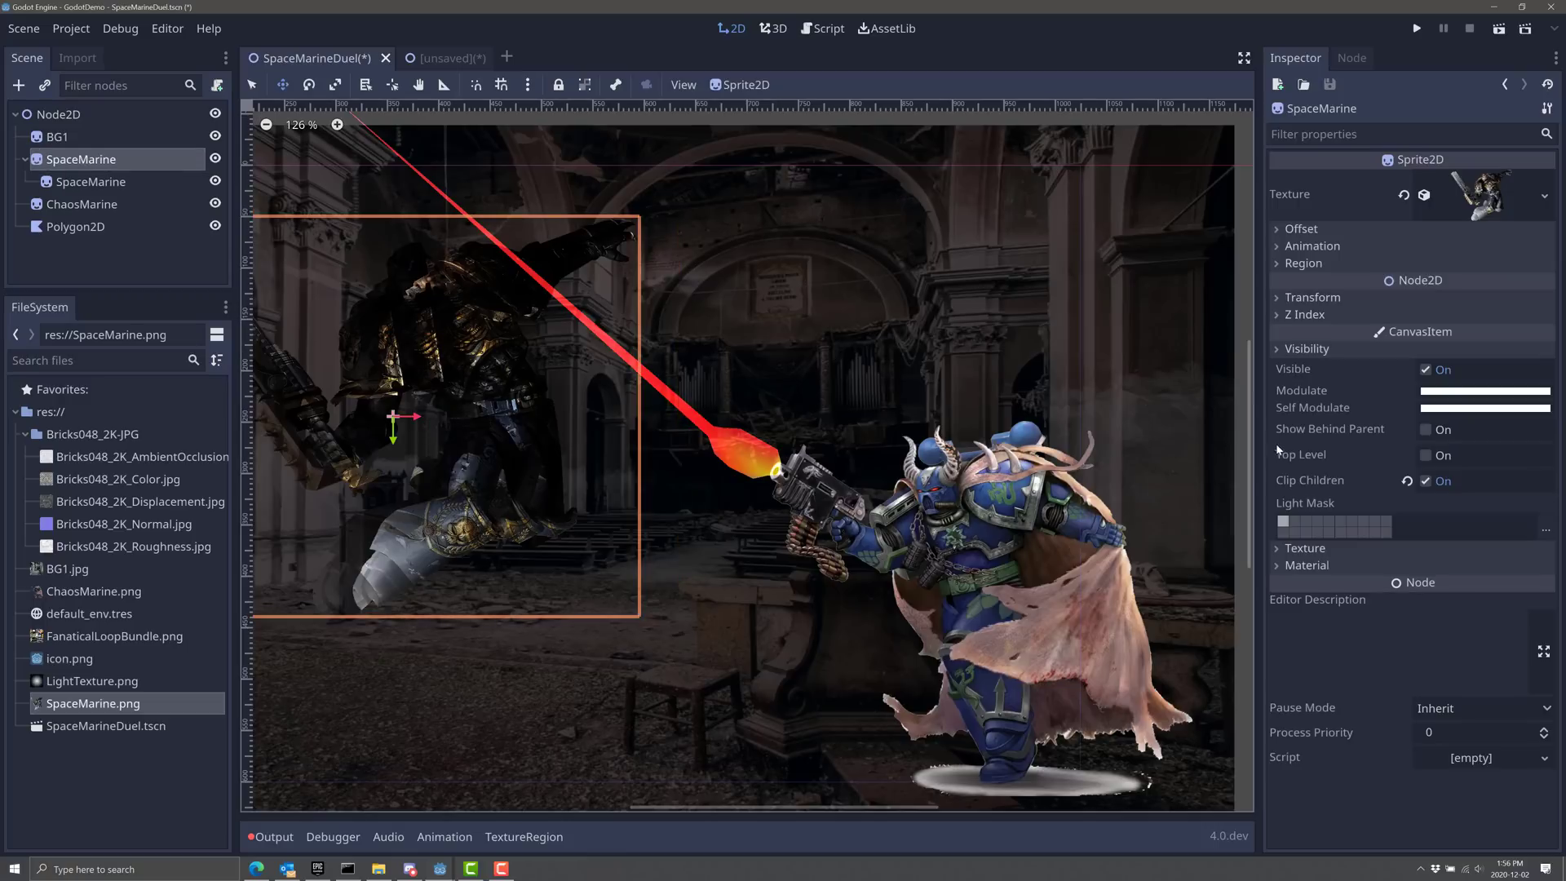
{"action": "left_click", "coordinate": [1426, 481]}
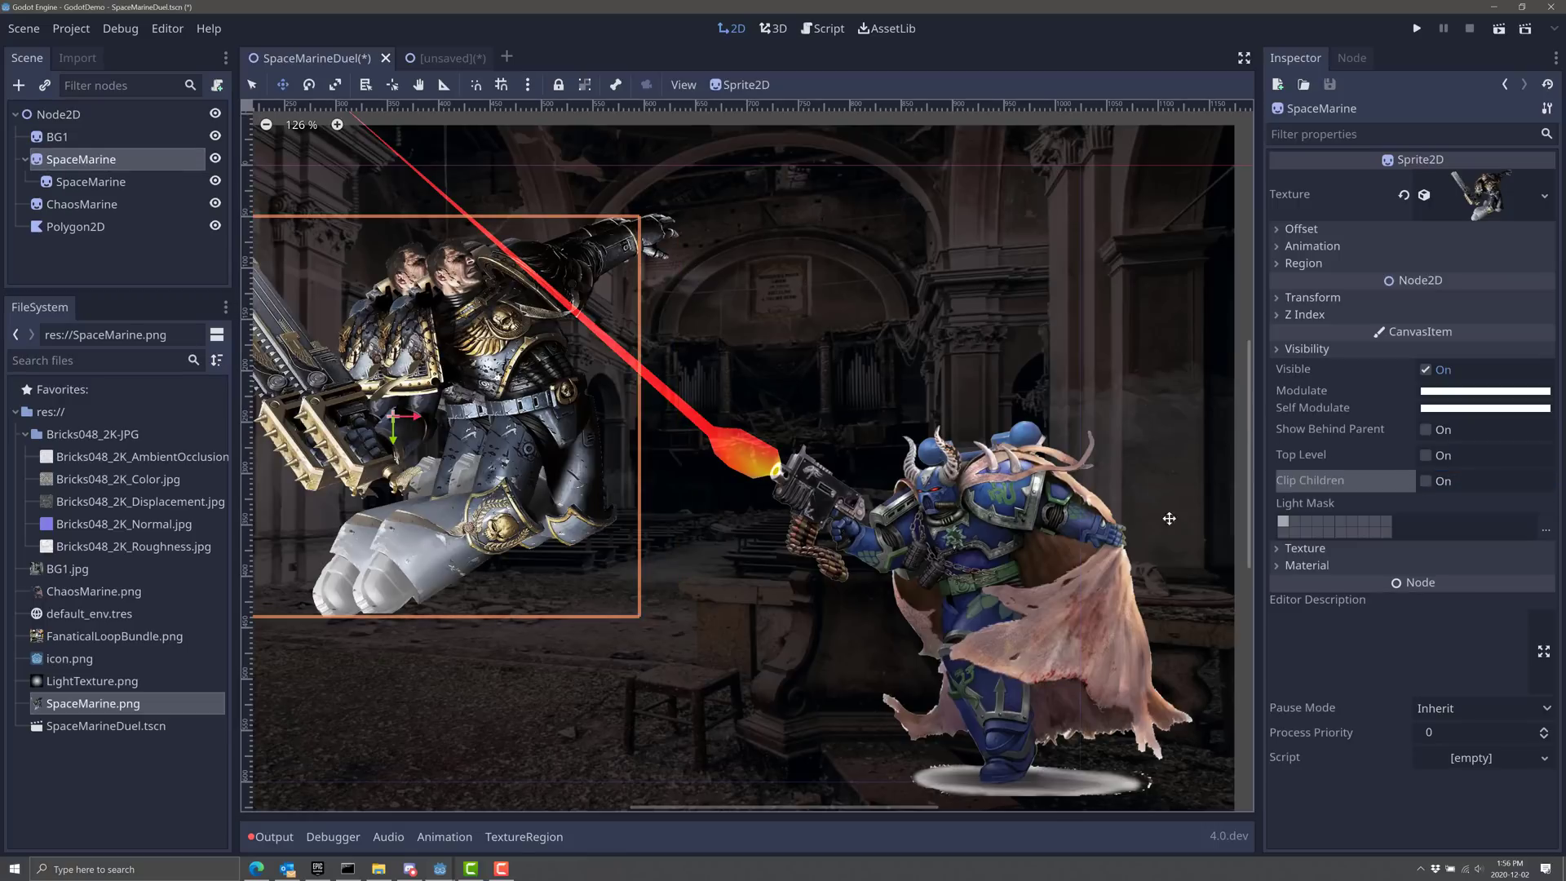
{"action": "left_click_drag", "start_coordinate": [526, 346], "coordinate": [599, 379]}
{"action": "left_click_drag", "start_coordinate": [525, 436], "coordinate": [626, 531]}
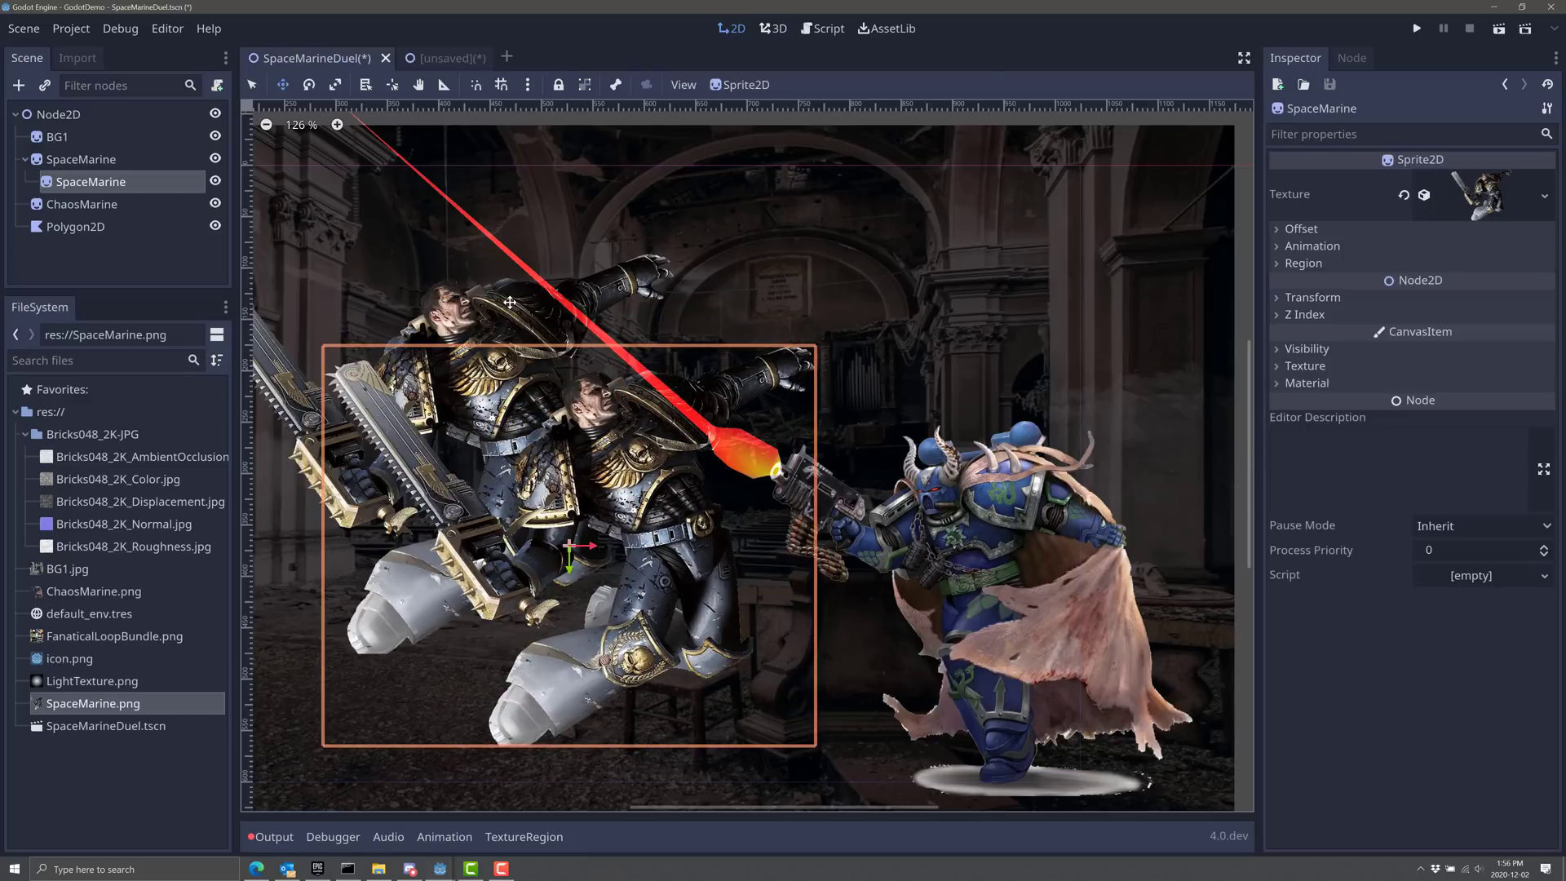
Re-enable Clip Children on the parent SpaceMarine and move the nested sprite slightly up and to the left.
{"action": "left_click", "coordinate": [91, 158]}
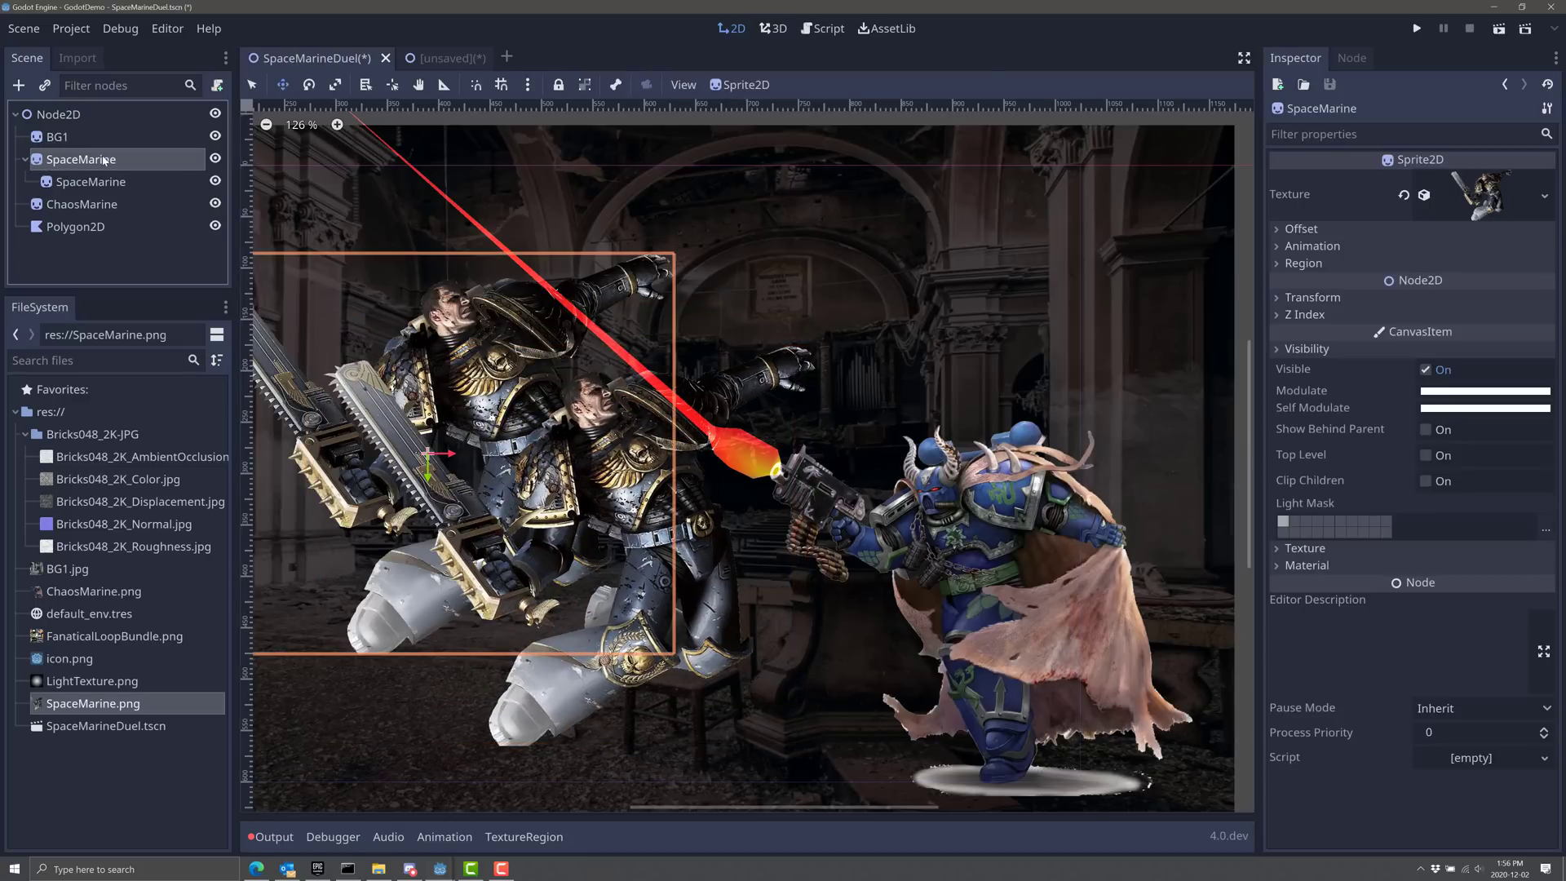
{"action": "left_click", "coordinate": [1429, 481]}
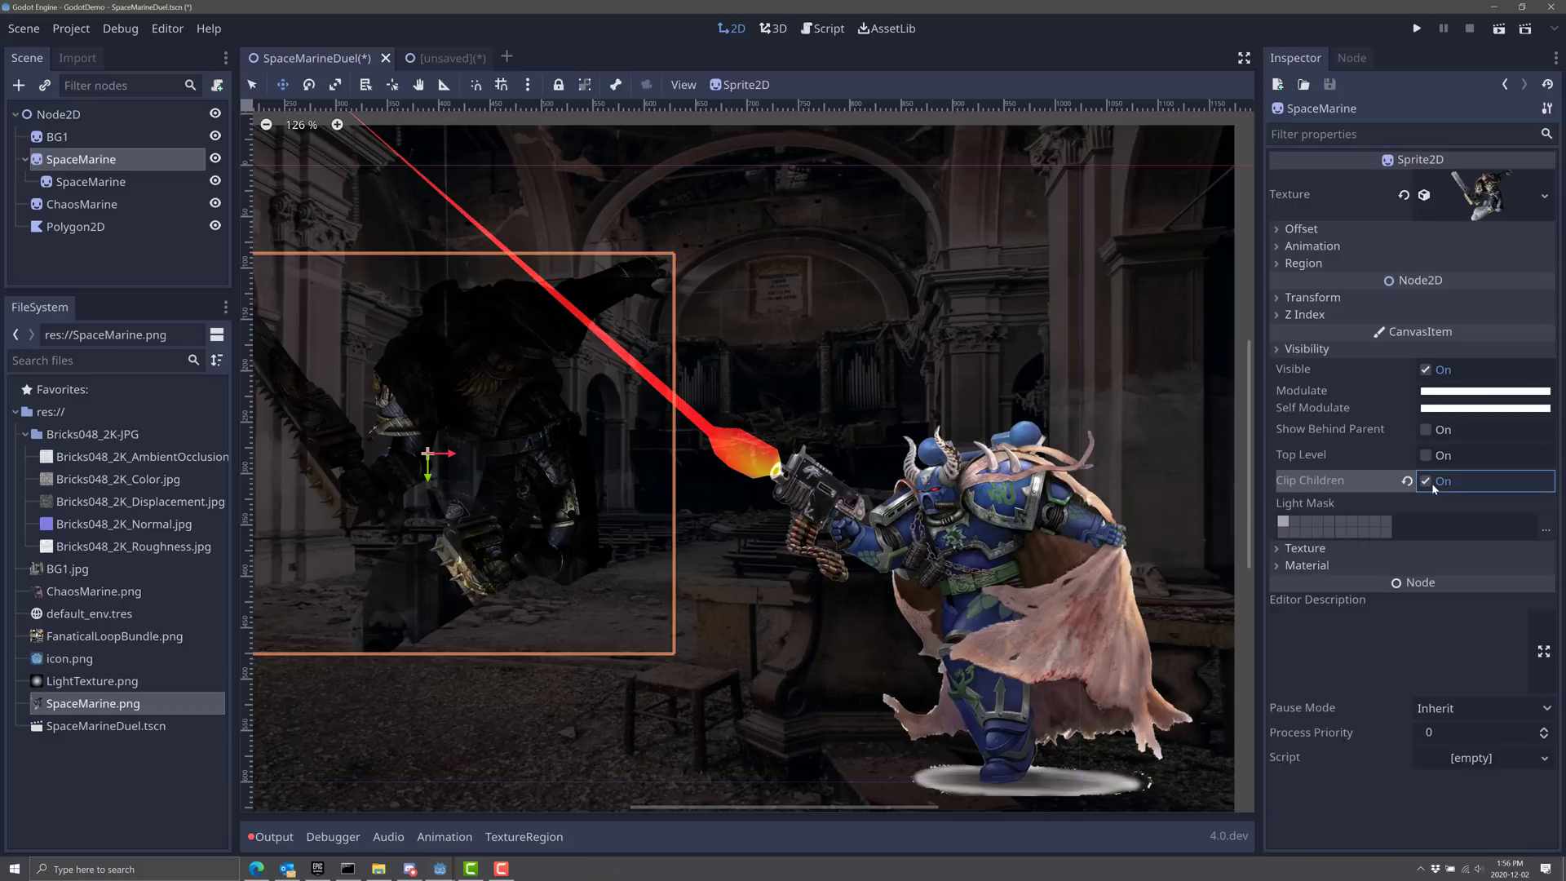
{"action": "left_click", "coordinate": [88, 182]}
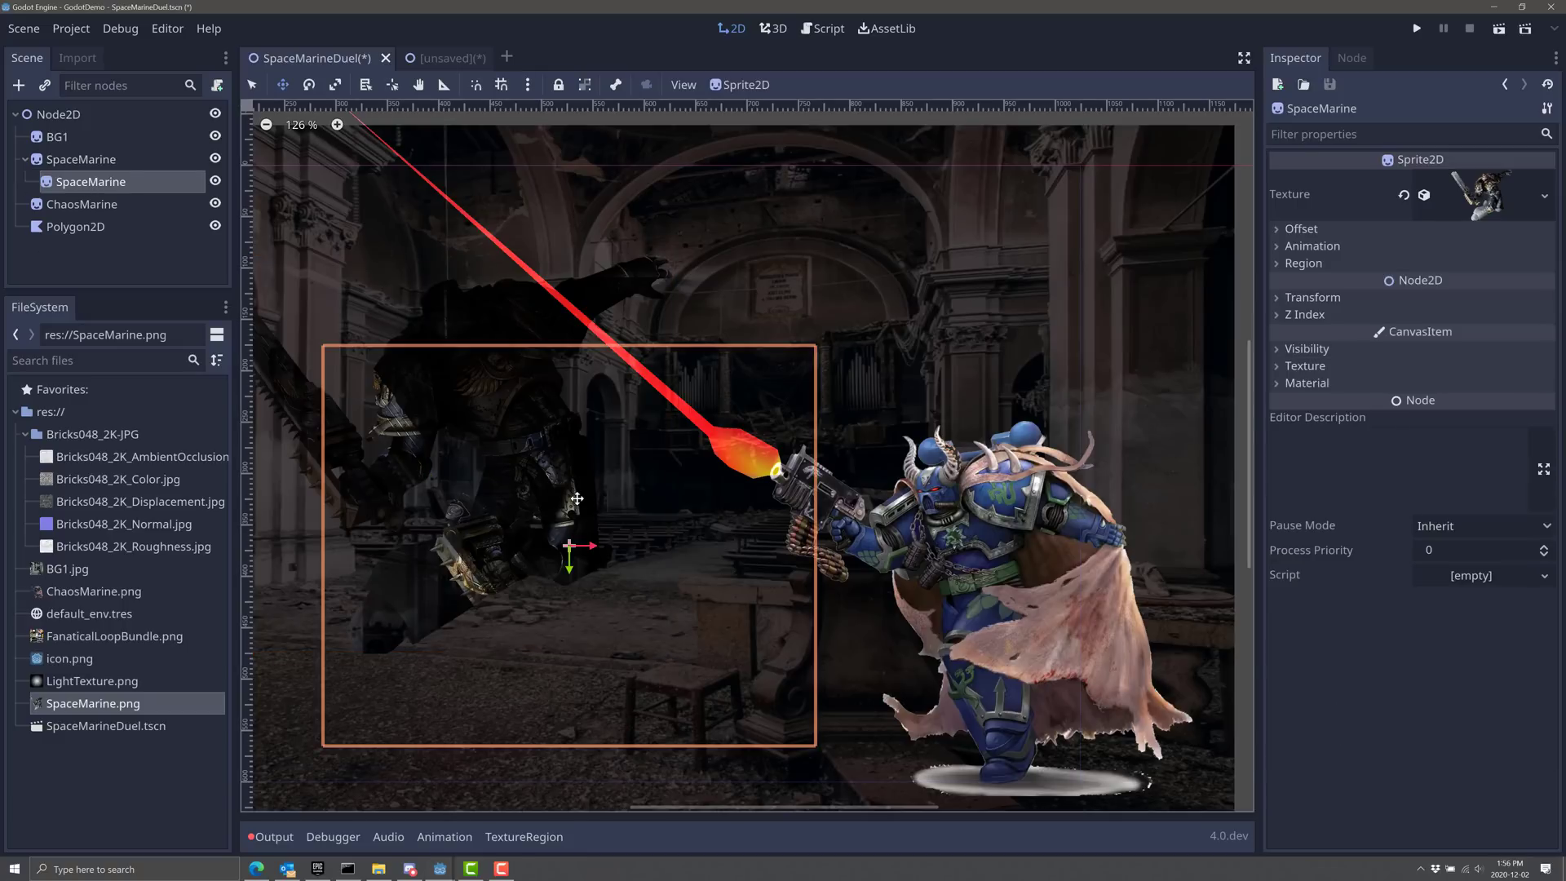
{"action": "left_click_drag", "start_coordinate": [550, 534], "coordinate": [540, 490]}
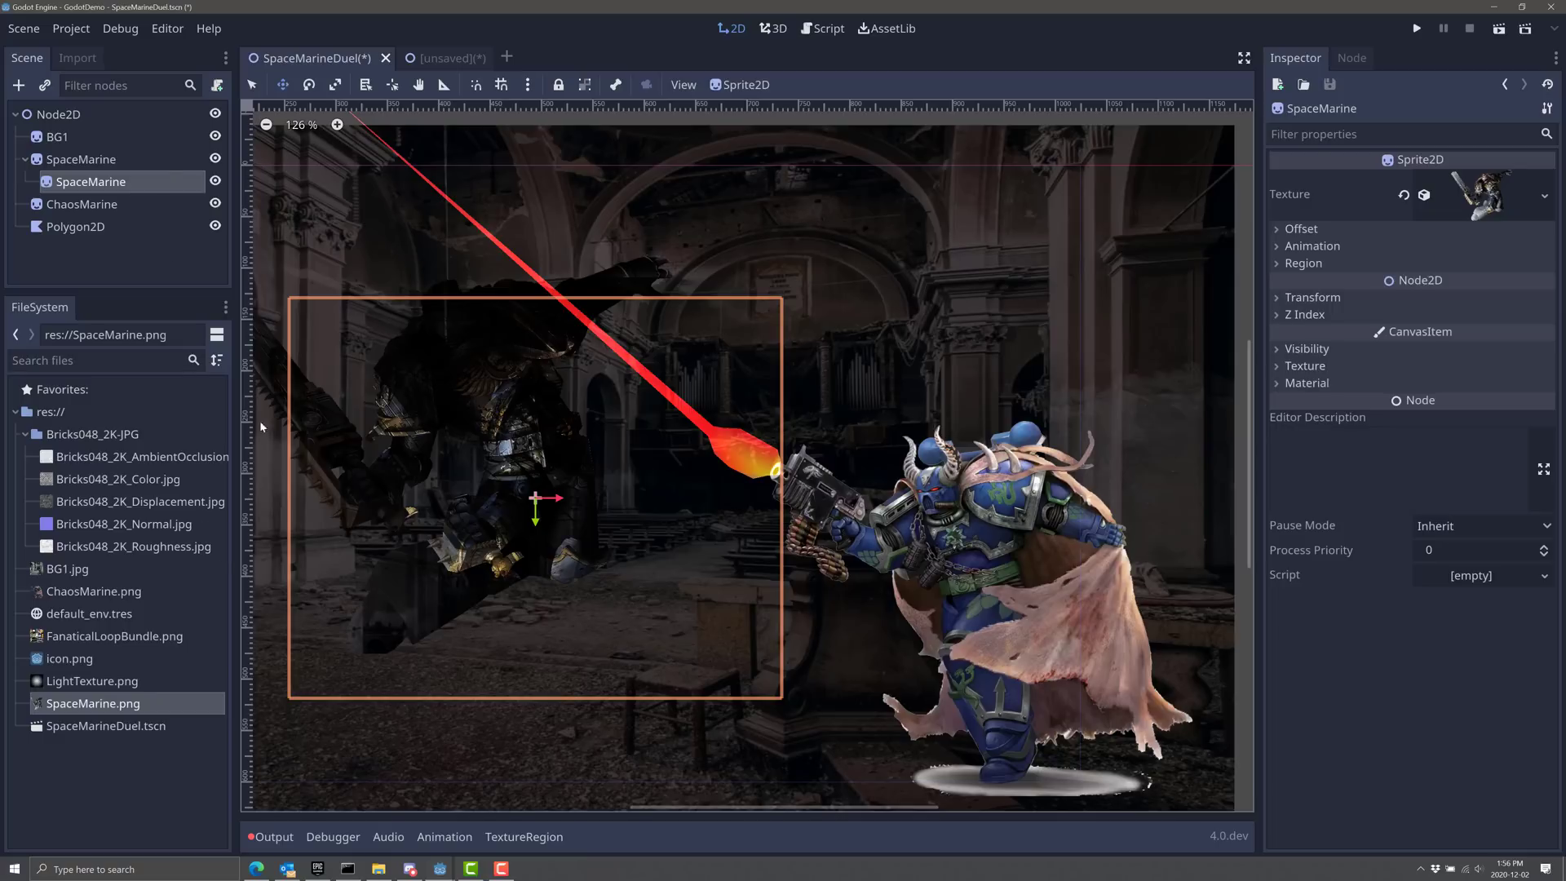
Create a new scene with a Node2D as its 2D root.
{"action": "left_click", "coordinate": [20, 31]}
{"action": "left_click", "coordinate": [41, 54]}
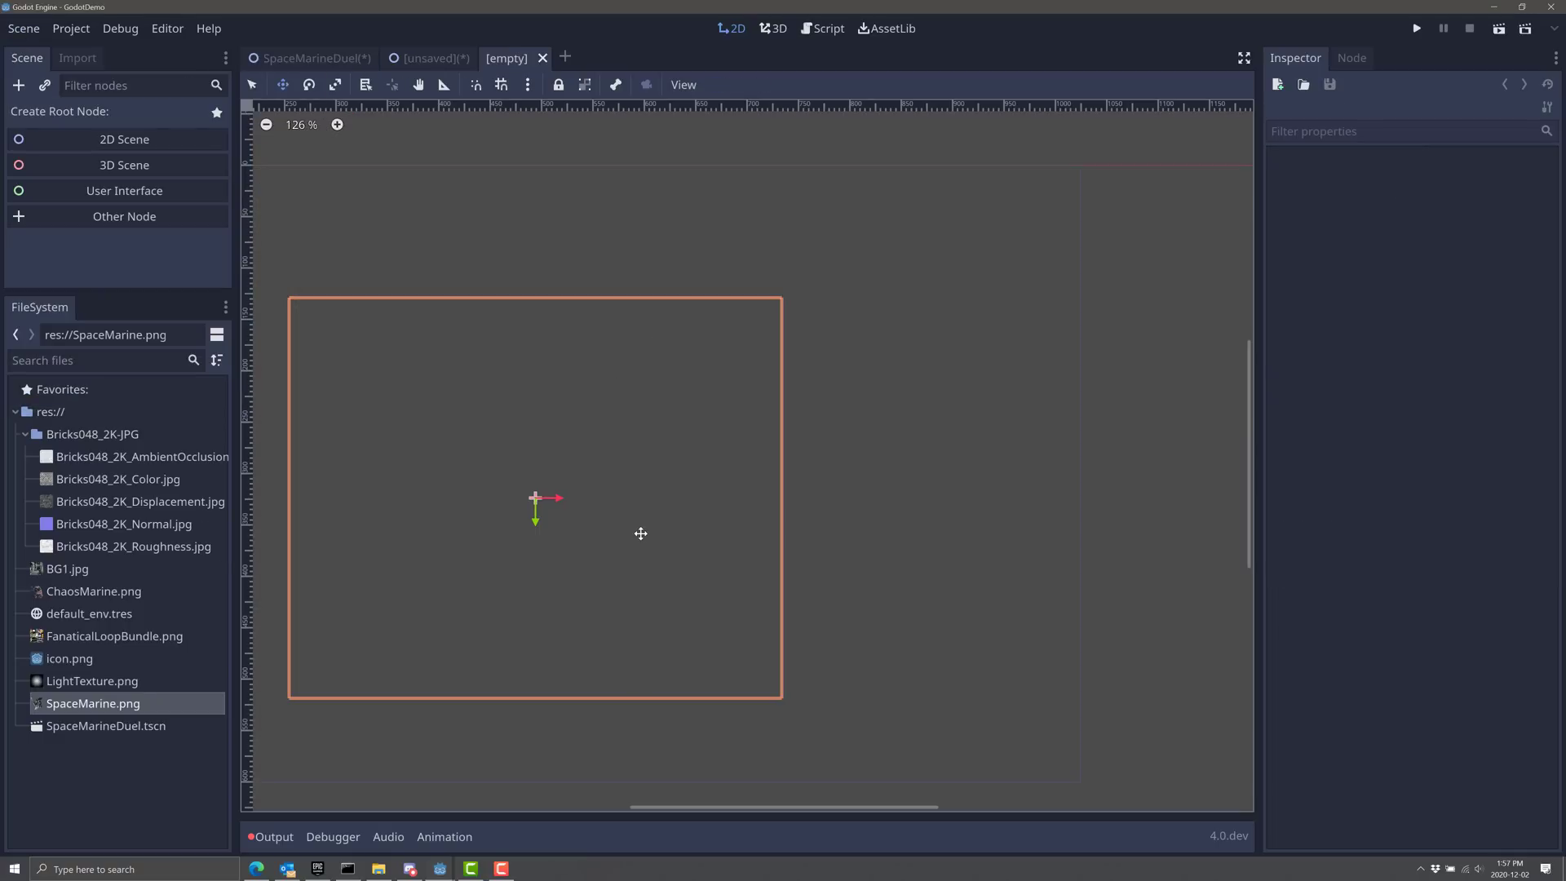
{"action": "scroll", "coordinate": [650, 525], "scroll_direction": "down", "scroll_amount": 3}
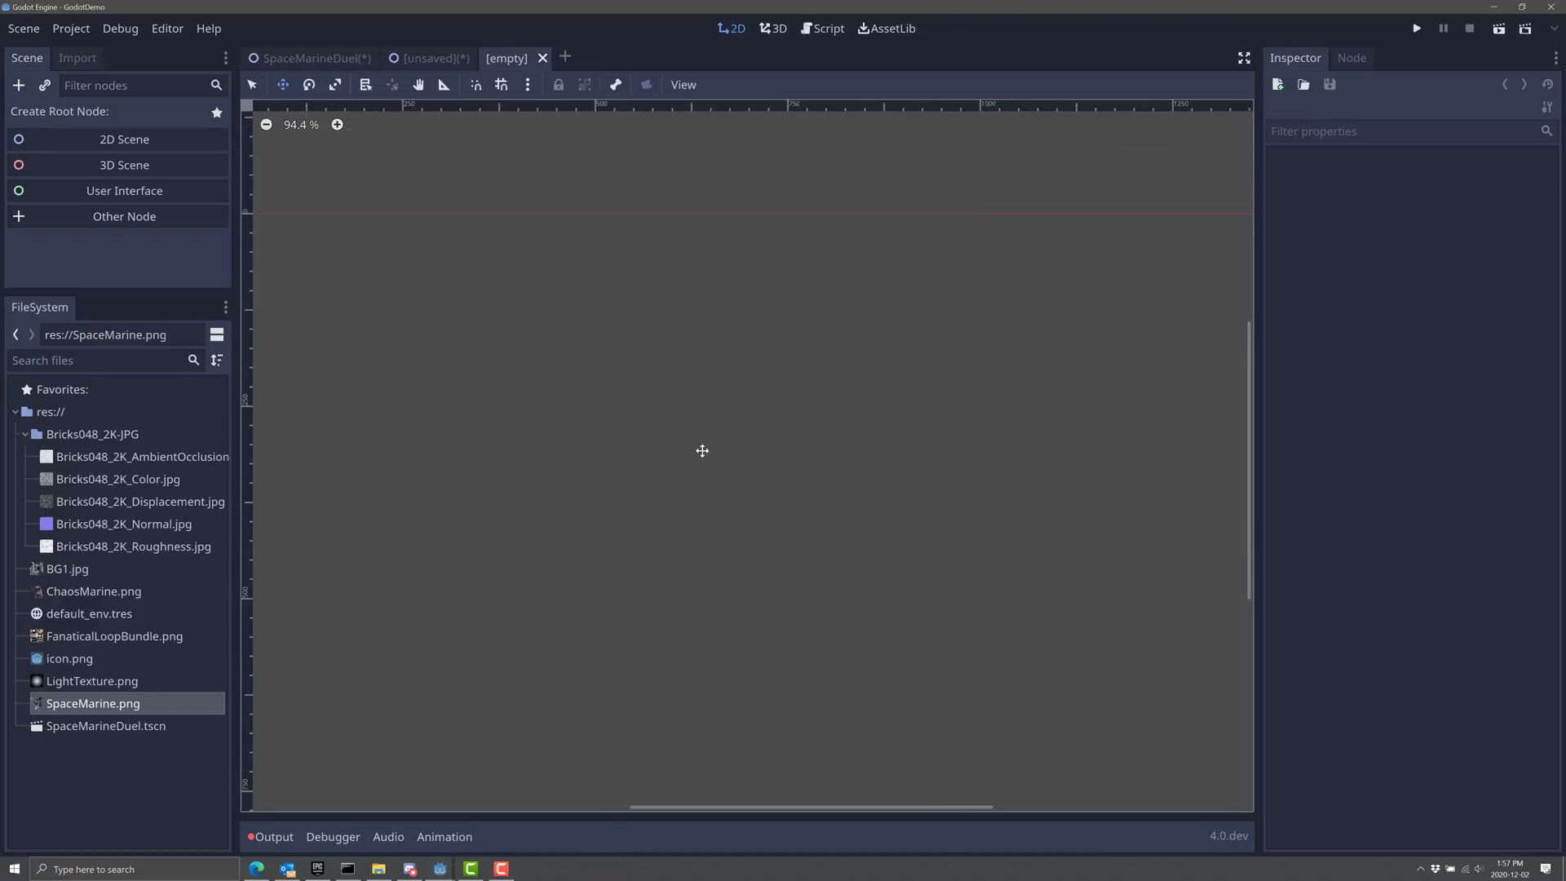
{"action": "scroll", "coordinate": [812, 442], "scroll_direction": "down", "scroll_amount": 1}
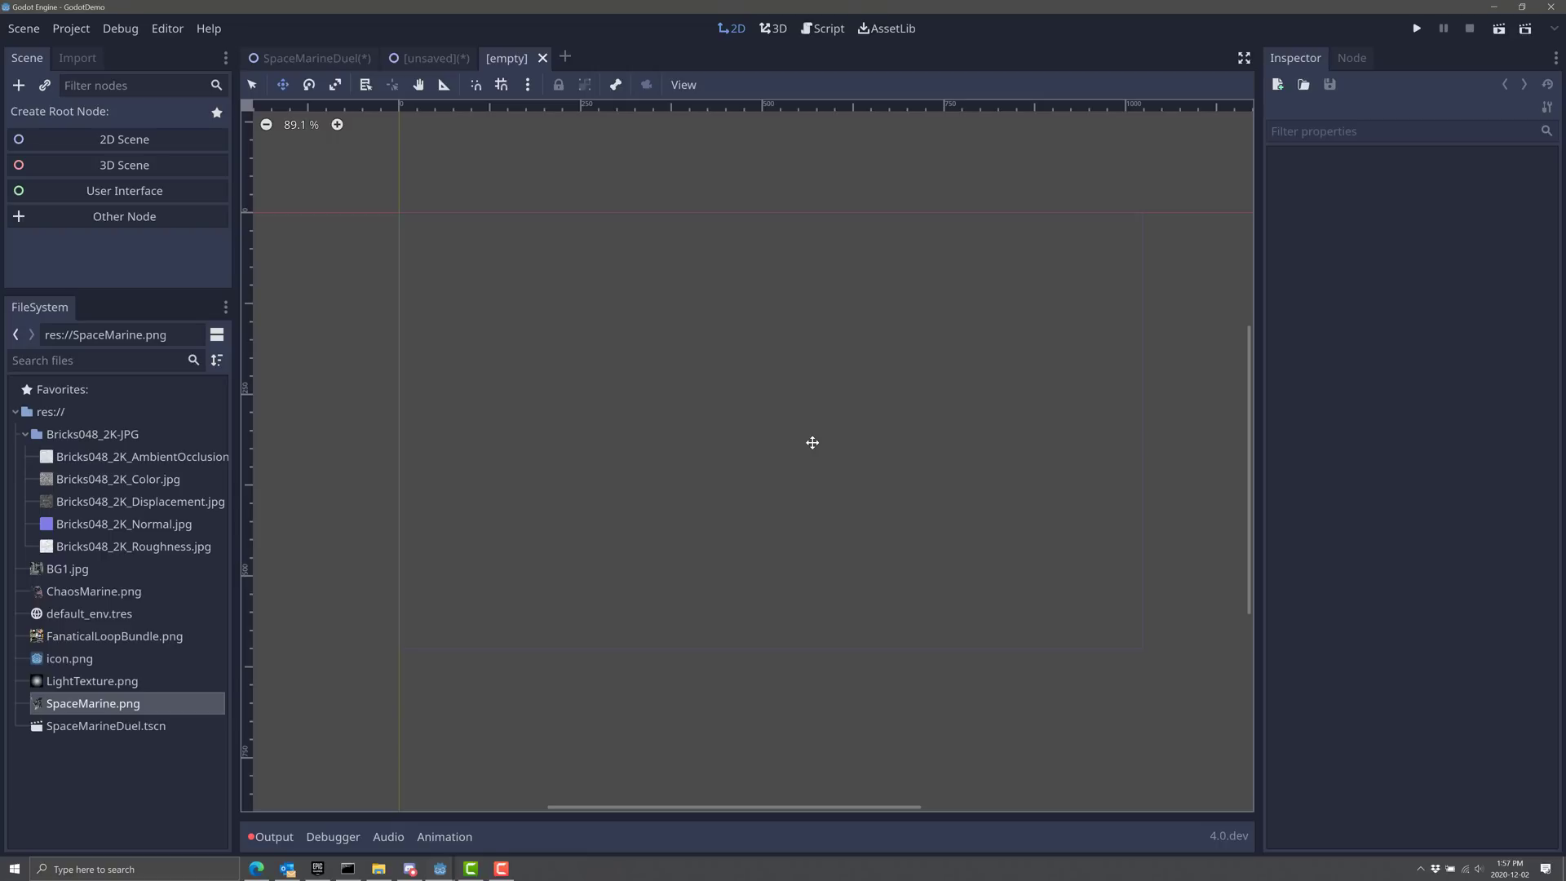
{"action": "left_click", "coordinate": [145, 139]}
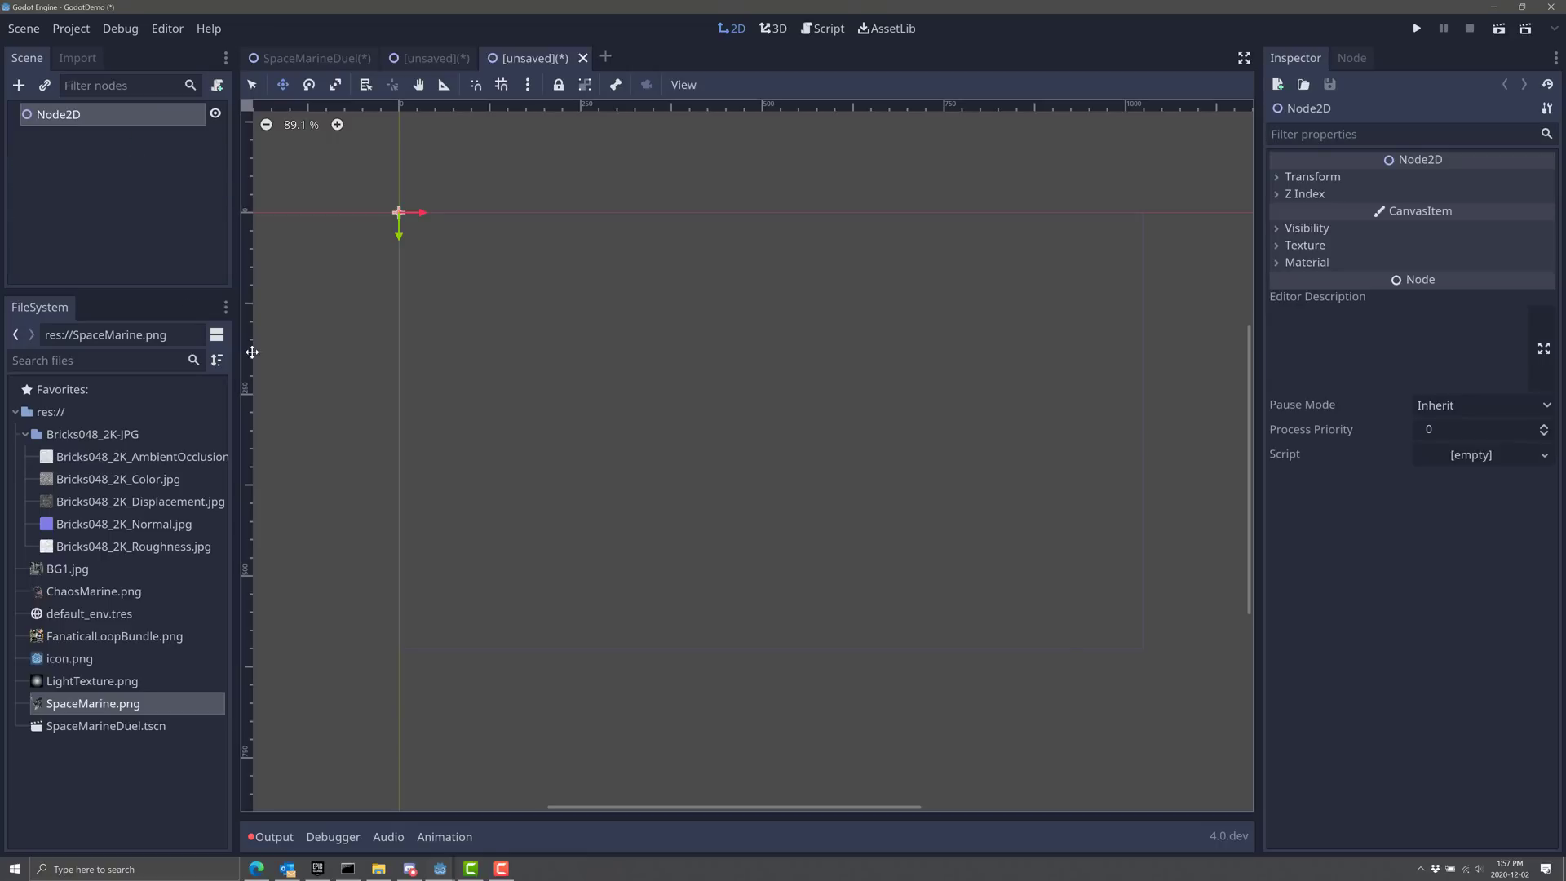
Add a CanvasGroup node as a child of the Node2D root.
{"action": "left_click", "coordinate": [19, 85]}
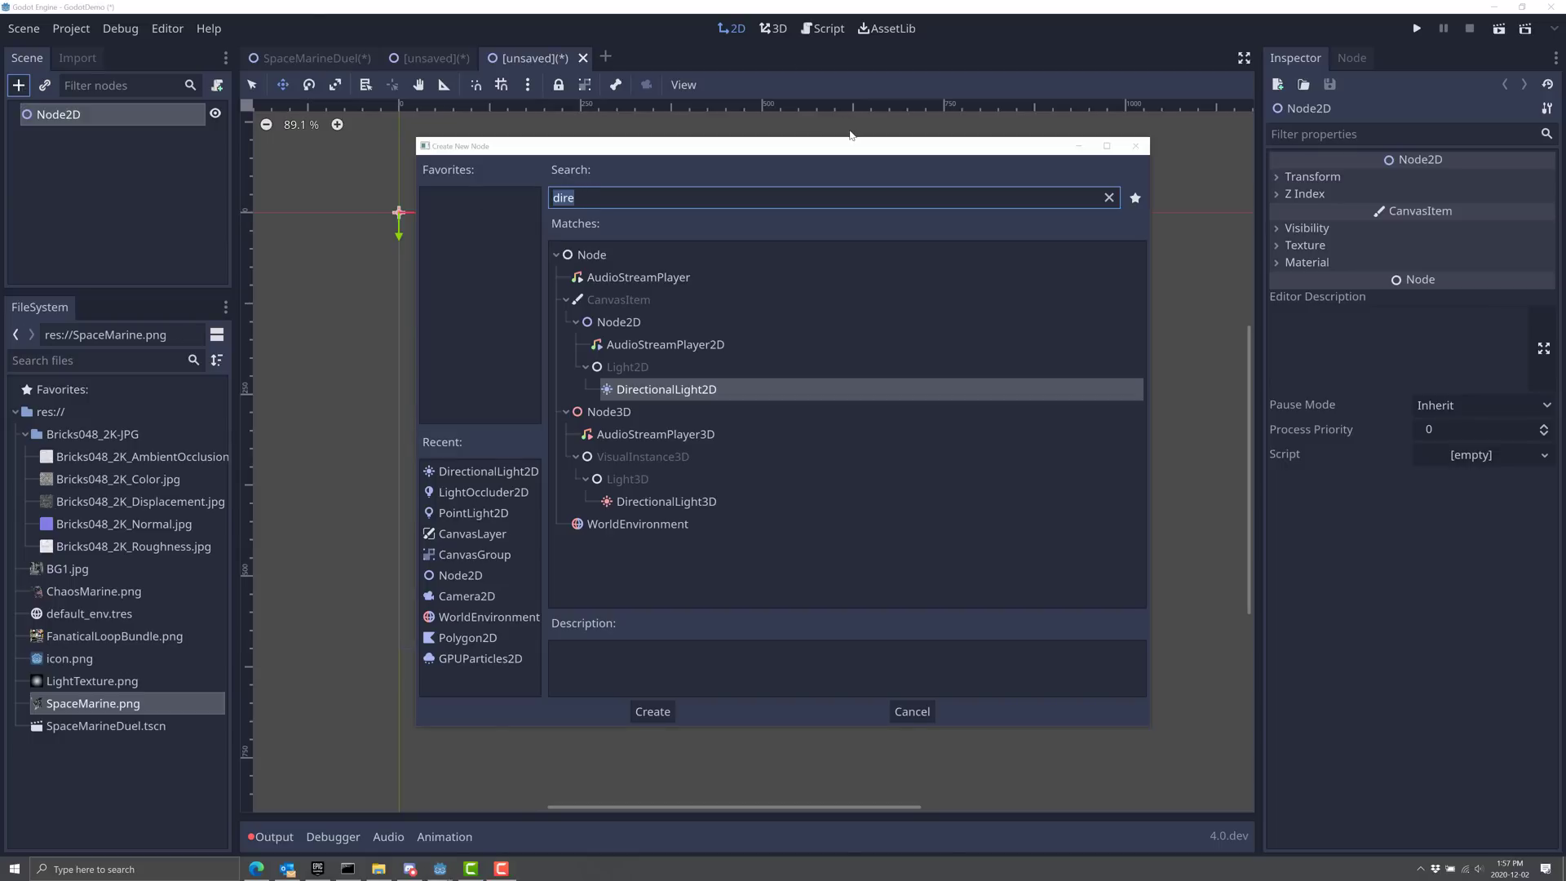
{"action": "left_click", "coordinate": [780, 194]}
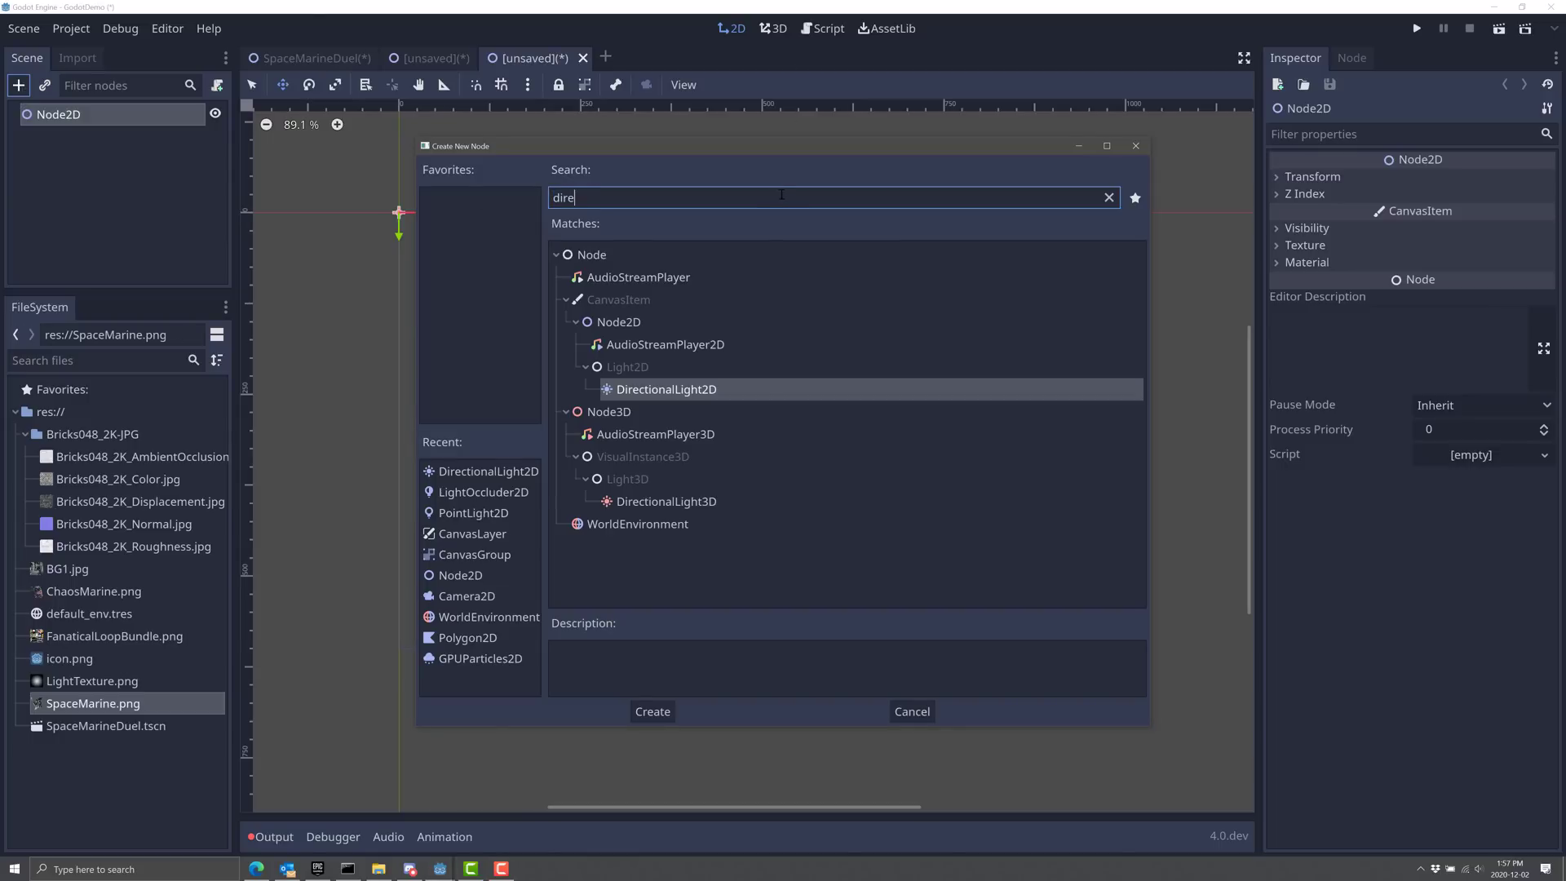
{"action": "key", "text": "BackSpace"}
{"action": "key", "text": "BackSpace"}
{"action": "key", "text": "BackSpace"}
{"action": "key", "text": "BackSpace"}
{"action": "type", "text": "cANV"}
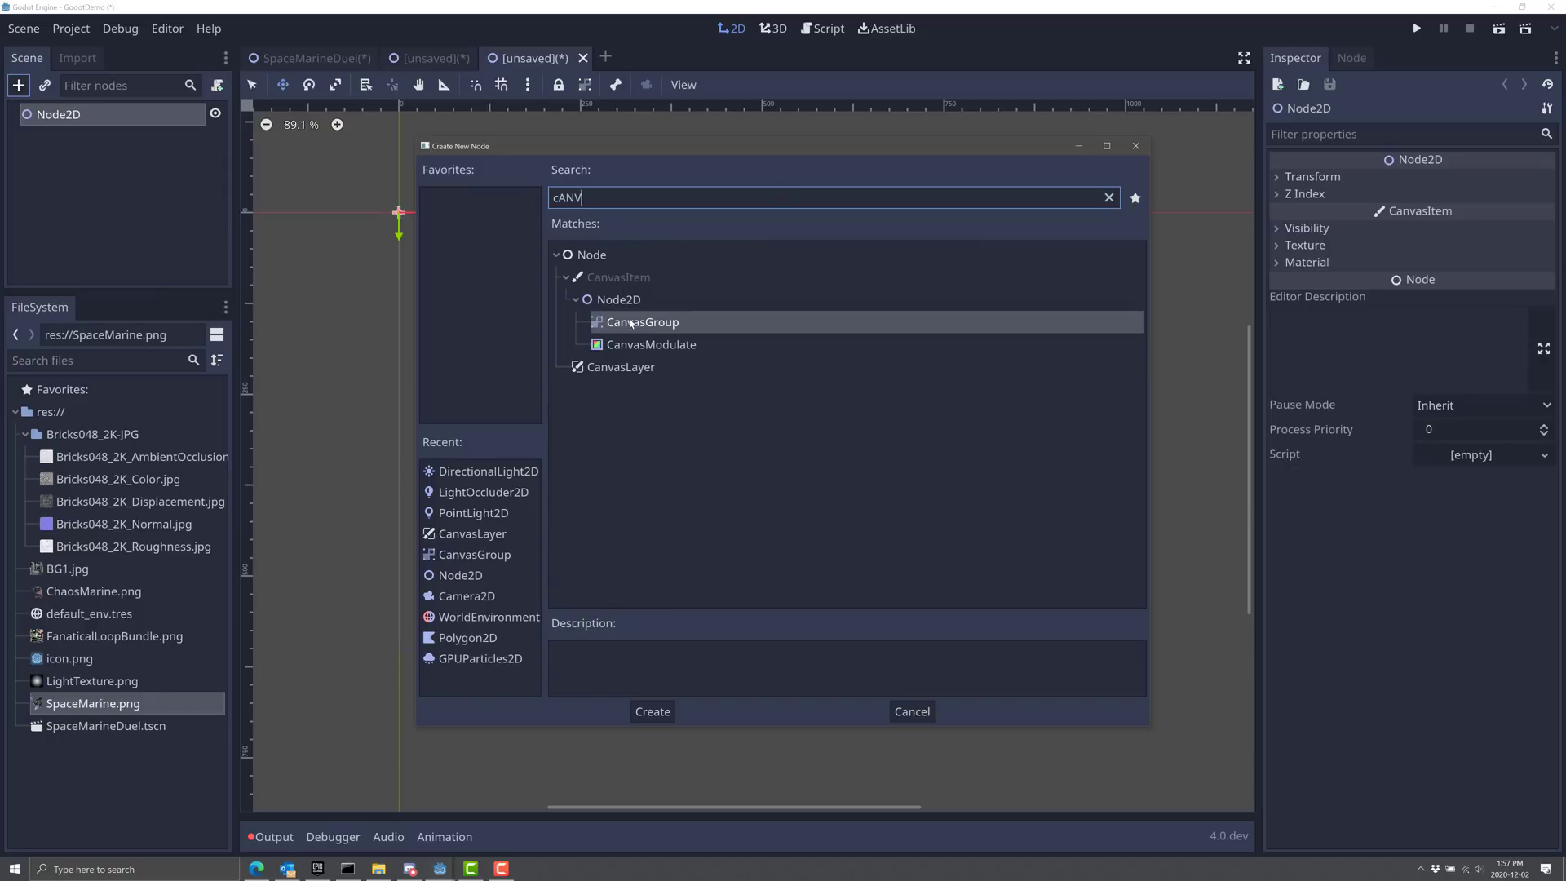
{"action": "double_click", "coordinate": [632, 326]}
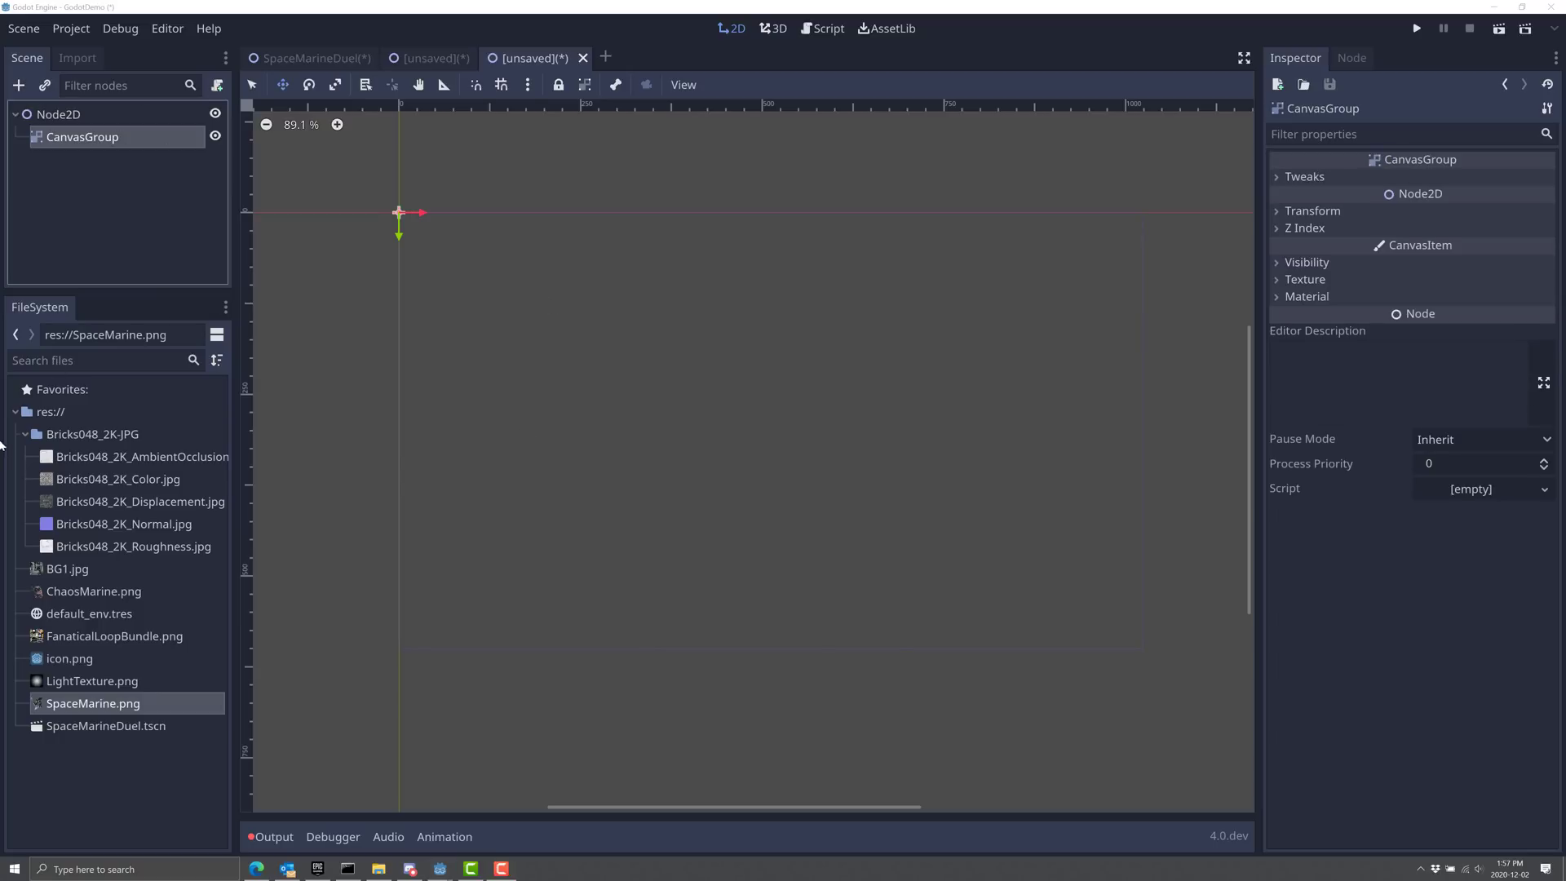
Add SpaceMarine.png and ChaosMarine.png as overlapping sprites inside the CanvasGroup.
{"action": "left_click_drag", "start_coordinate": [133, 706], "coordinate": [392, 441]}
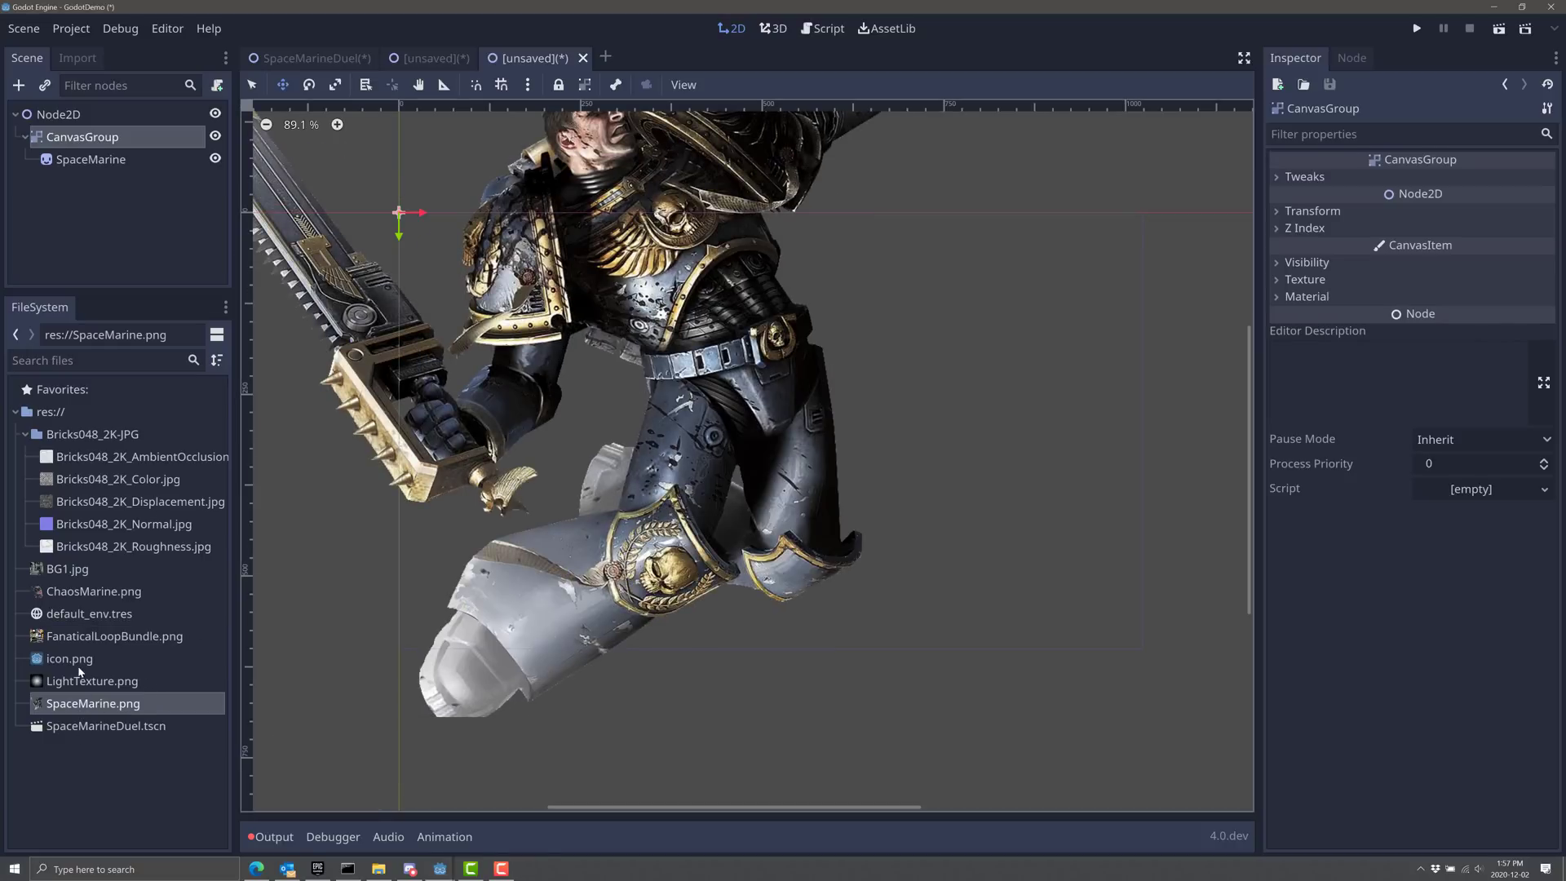
{"action": "left_click_drag", "start_coordinate": [85, 598], "coordinate": [918, 496]}
{"action": "scroll", "coordinate": [917, 496], "scroll_direction": "down", "scroll_amount": 4}
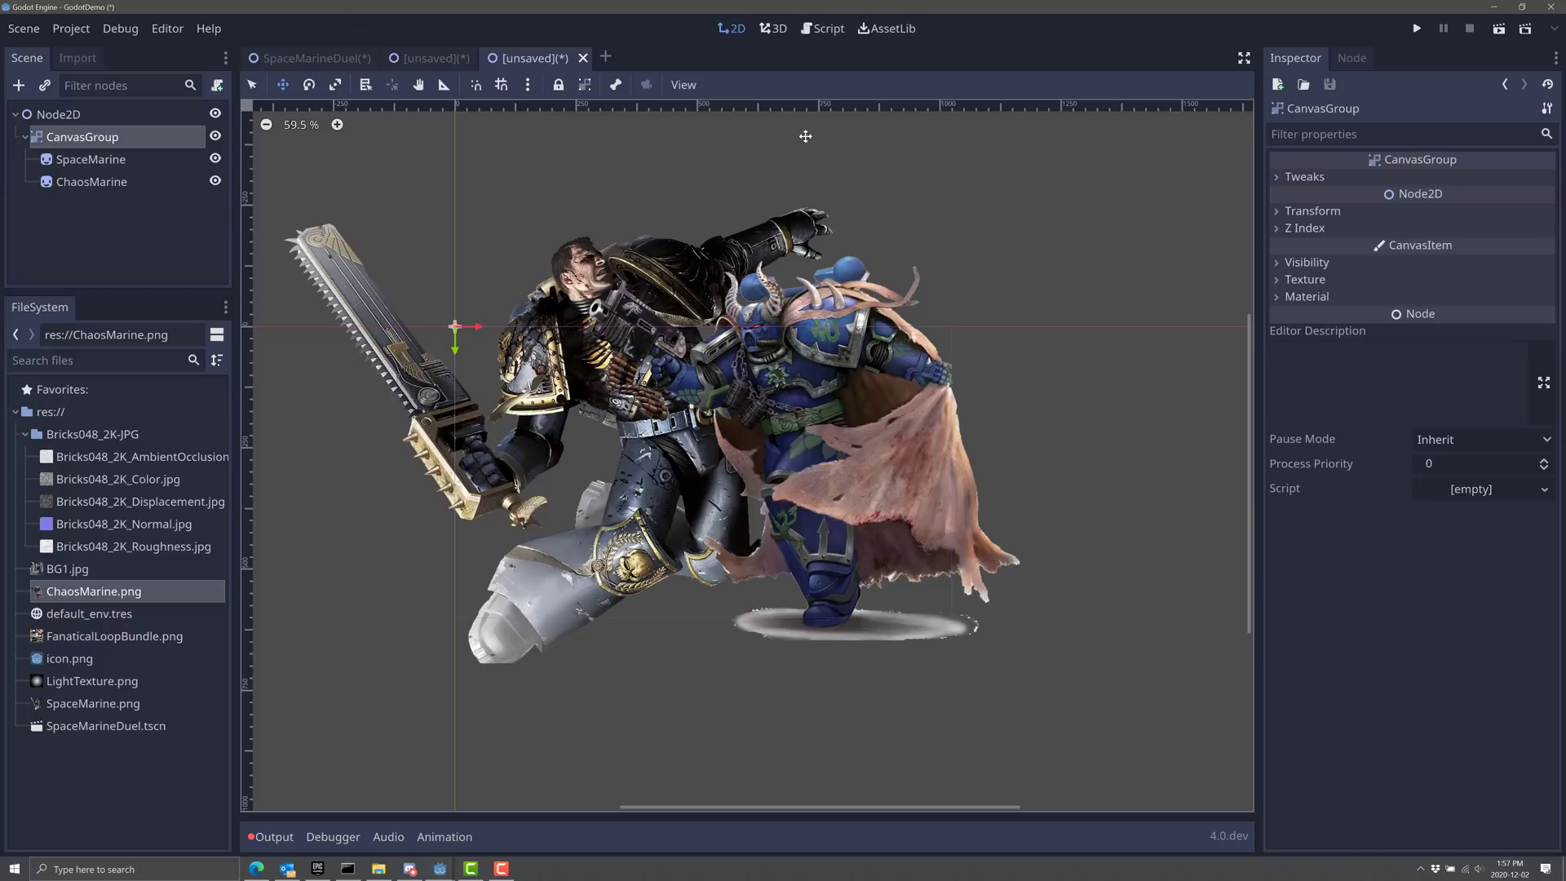
Adjust the alpha of the CanvasGroup's Modulate colour to test fading both grouped sprites as one.
{"action": "left_click", "coordinate": [1309, 211]}
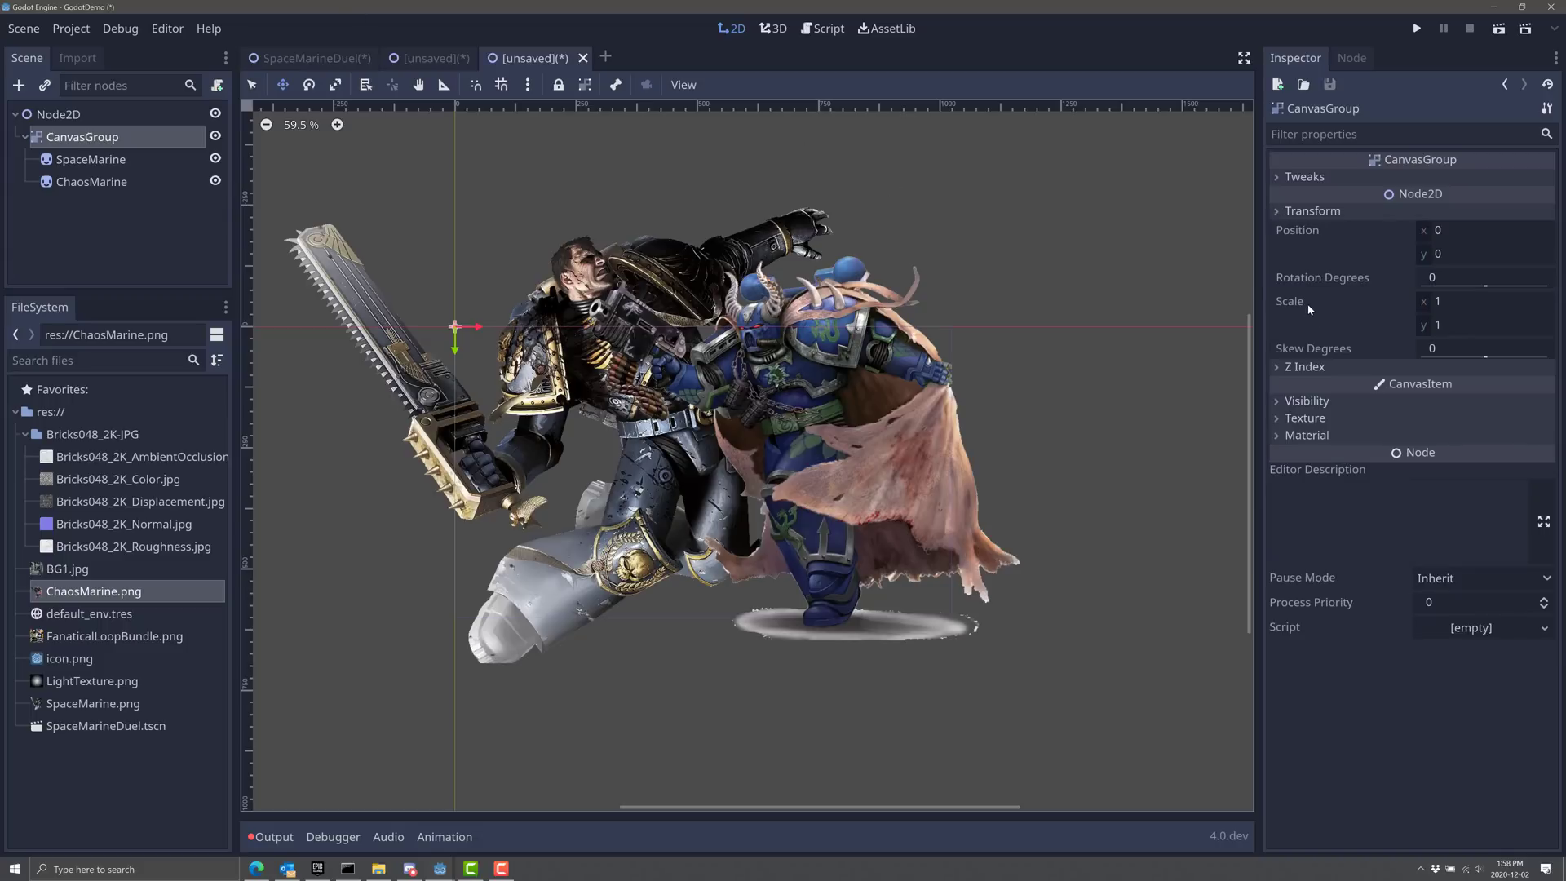
{"action": "left_click", "coordinate": [1279, 403]}
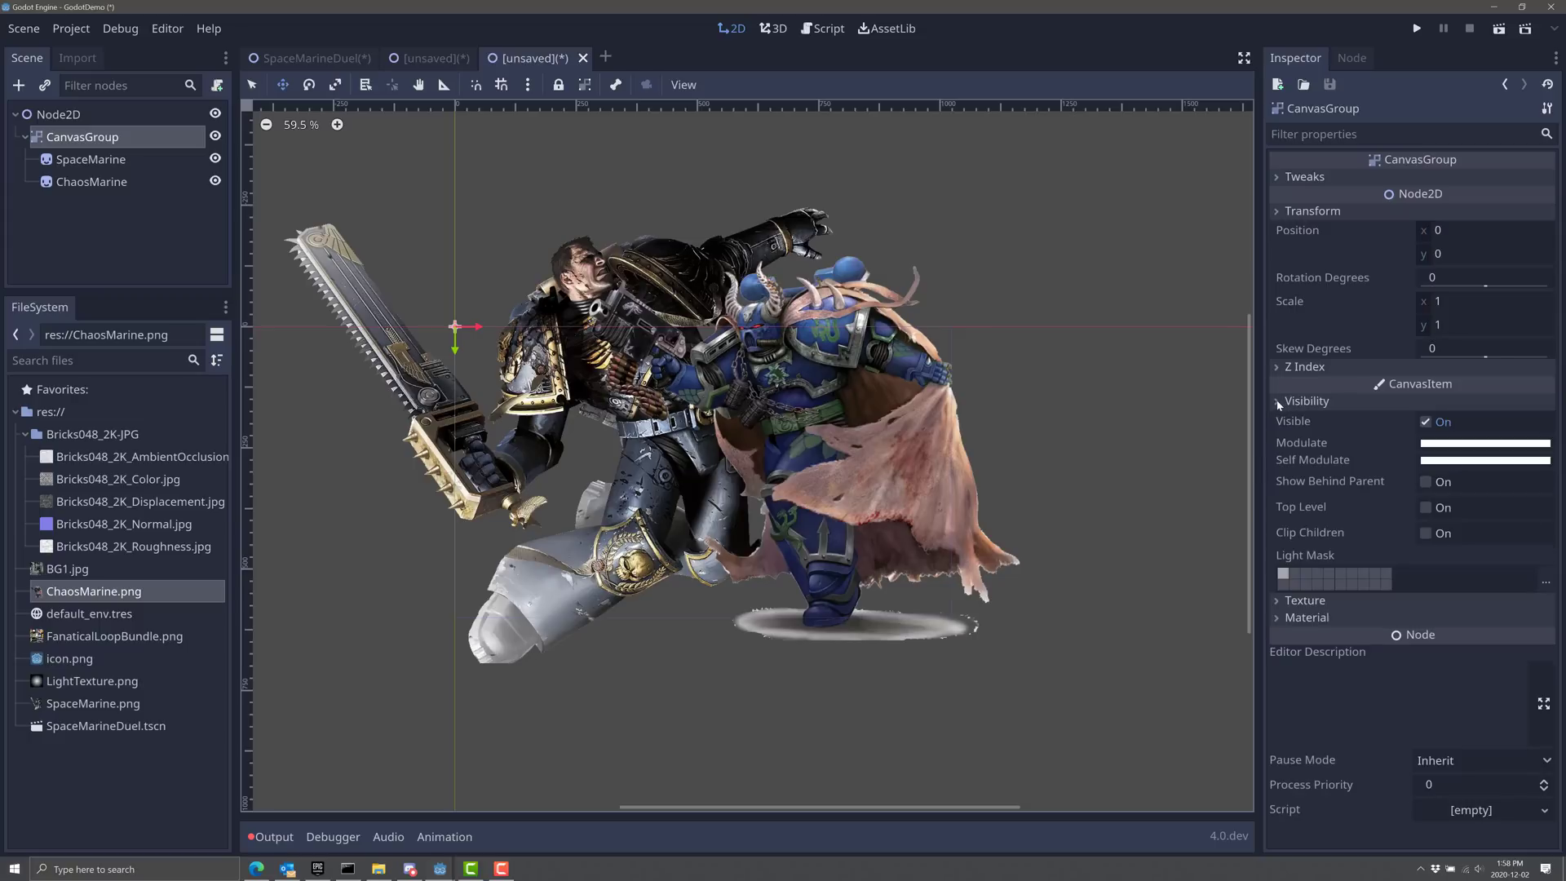
{"action": "left_click", "coordinate": [1438, 446]}
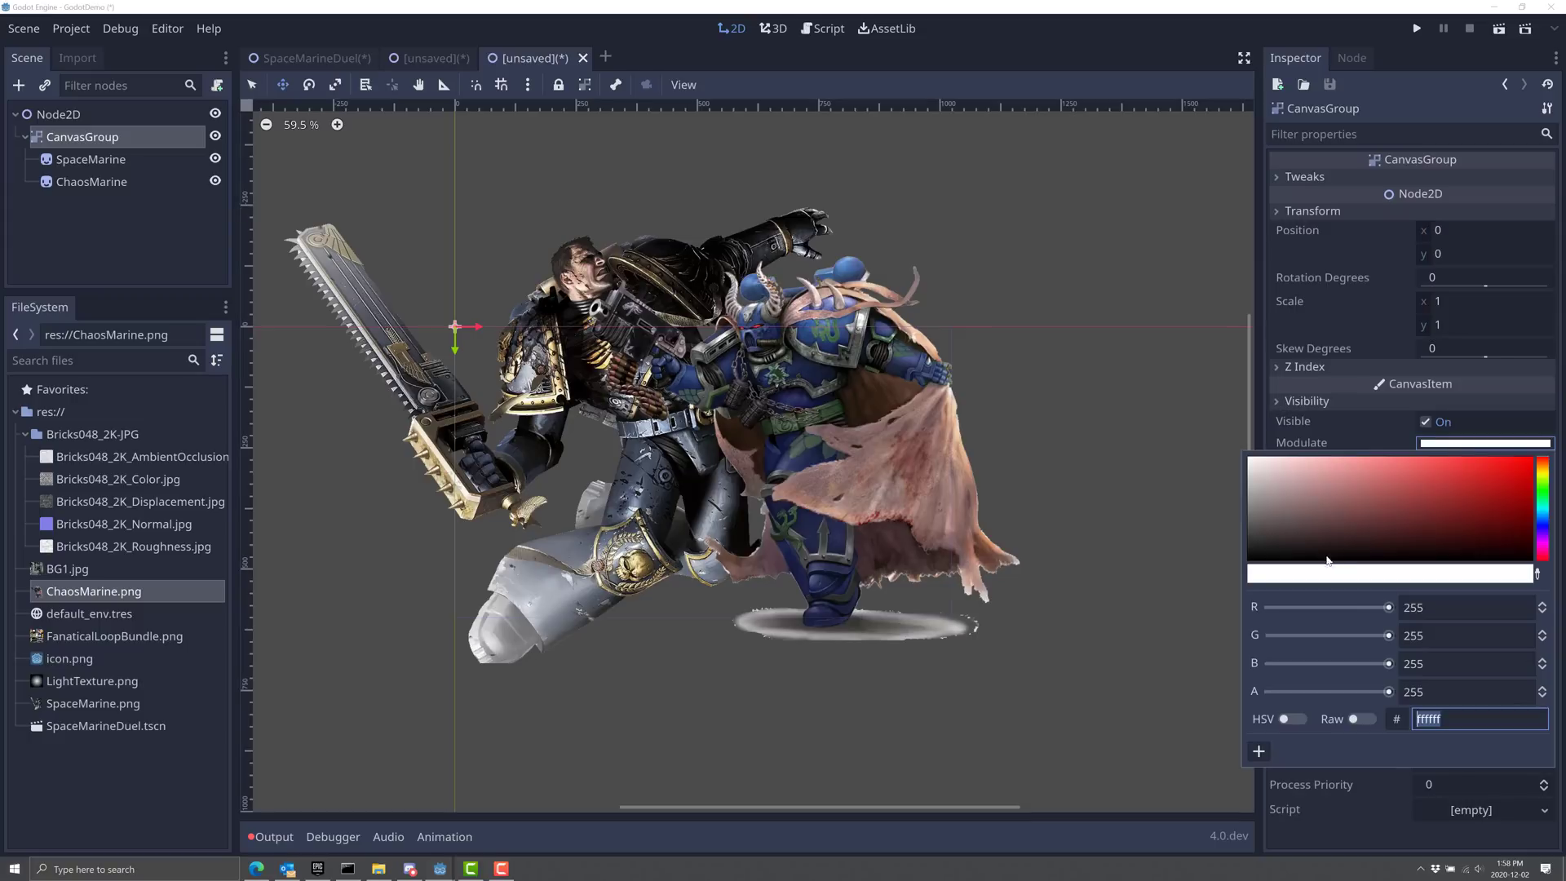
{"action": "mouse_move", "coordinate": [1390, 692]}
{"action": "left_mouse_down"}
{"action": "mouse_move", "coordinate": [1271, 692]}
{"action": "mouse_move", "coordinate": [1397, 690]}
{"action": "left_mouse_up"}
{"action": "left_click", "coordinate": [1307, 379]}
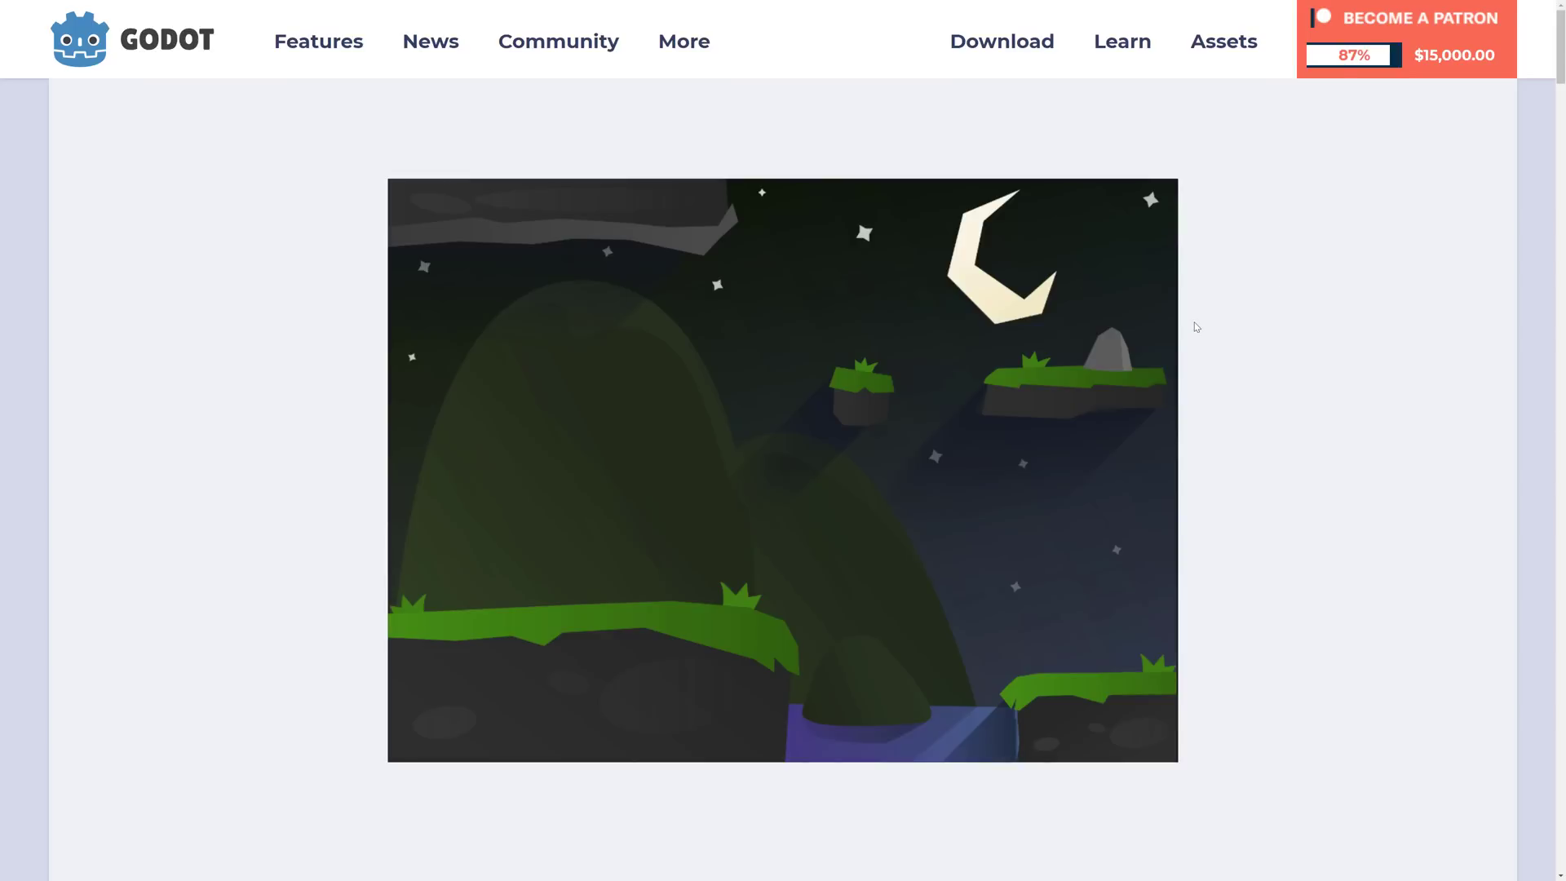
In the web browser, read the Improved Performance and Improved 2D lighting sections of Godot's article on 2D improvements for 4.0.
{"action": "scroll", "coordinate": [1194, 321], "scroll_direction": "down", "scroll_amount": 8}
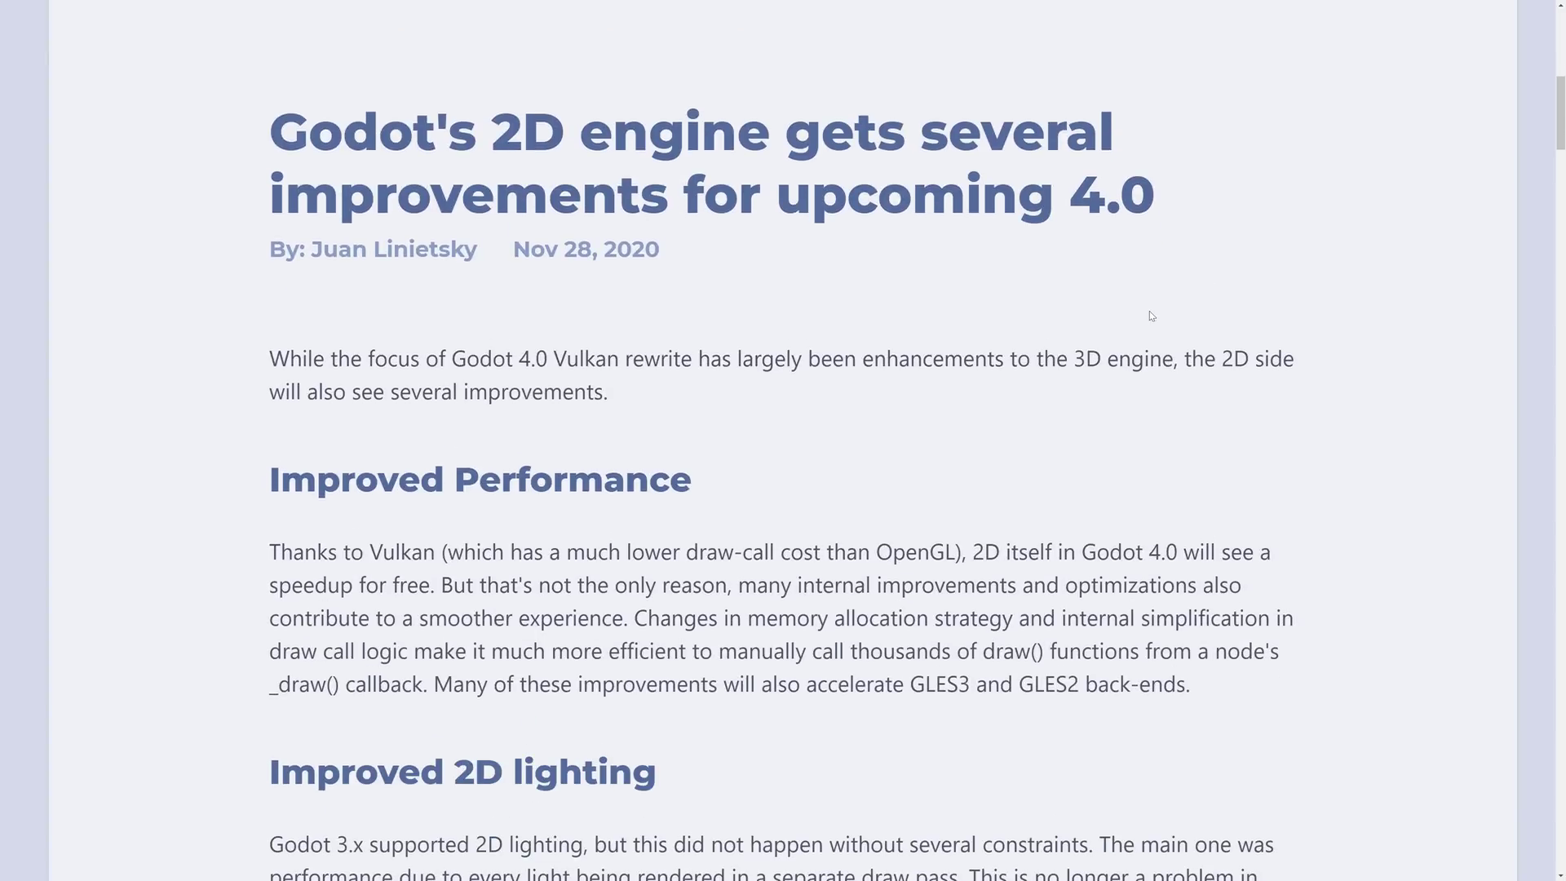
{"action": "scroll", "coordinate": [898, 375], "scroll_direction": "down", "scroll_amount": 2}
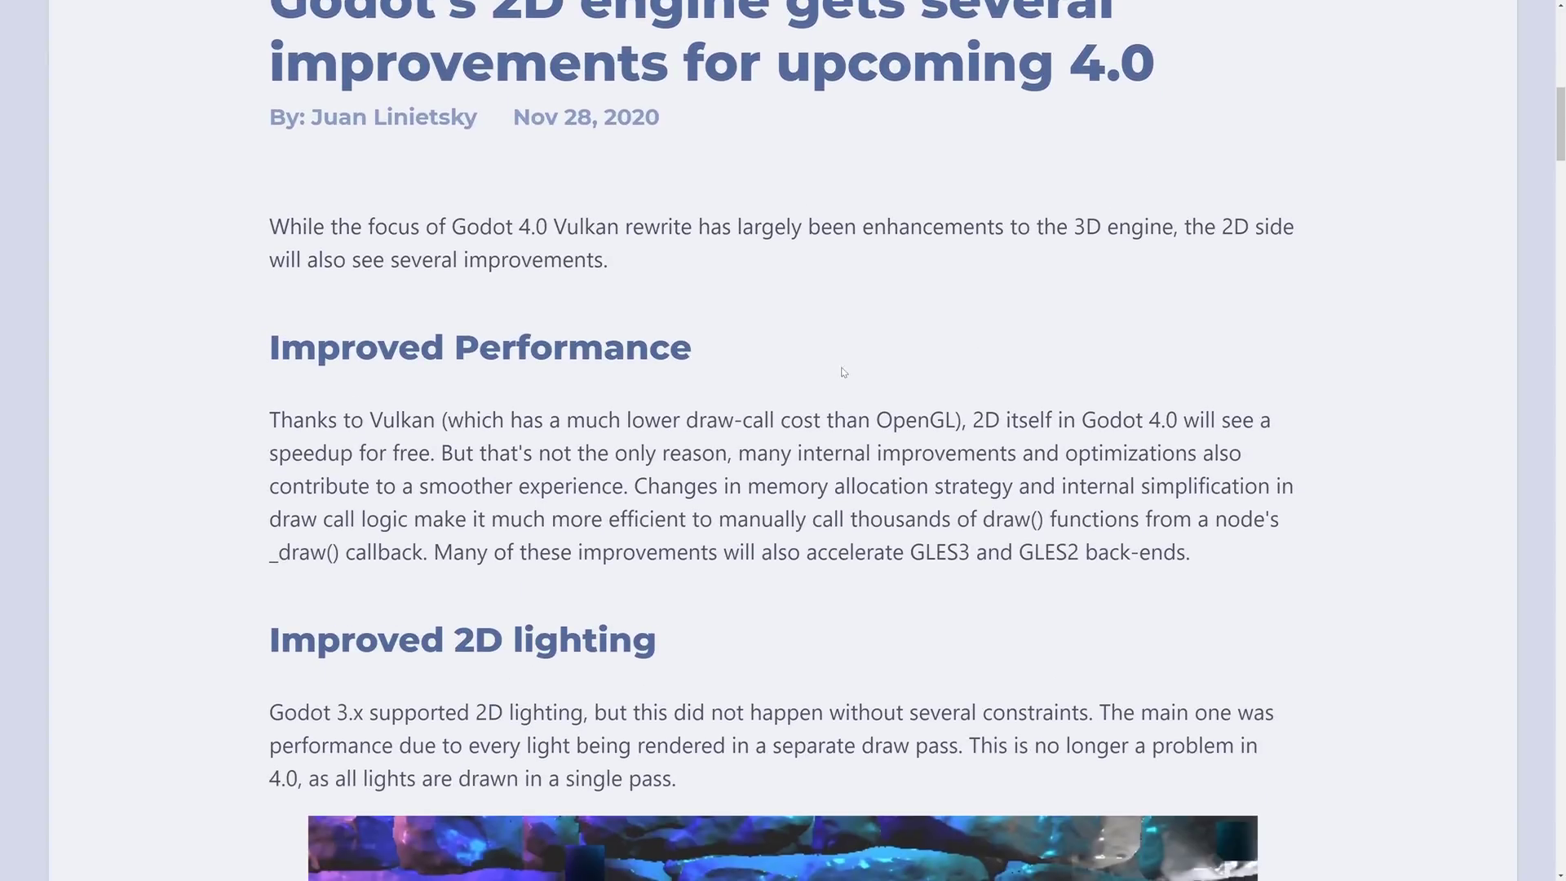
{"action": "left_click_drag", "start_coordinate": [276, 429], "coordinate": [1178, 476]}
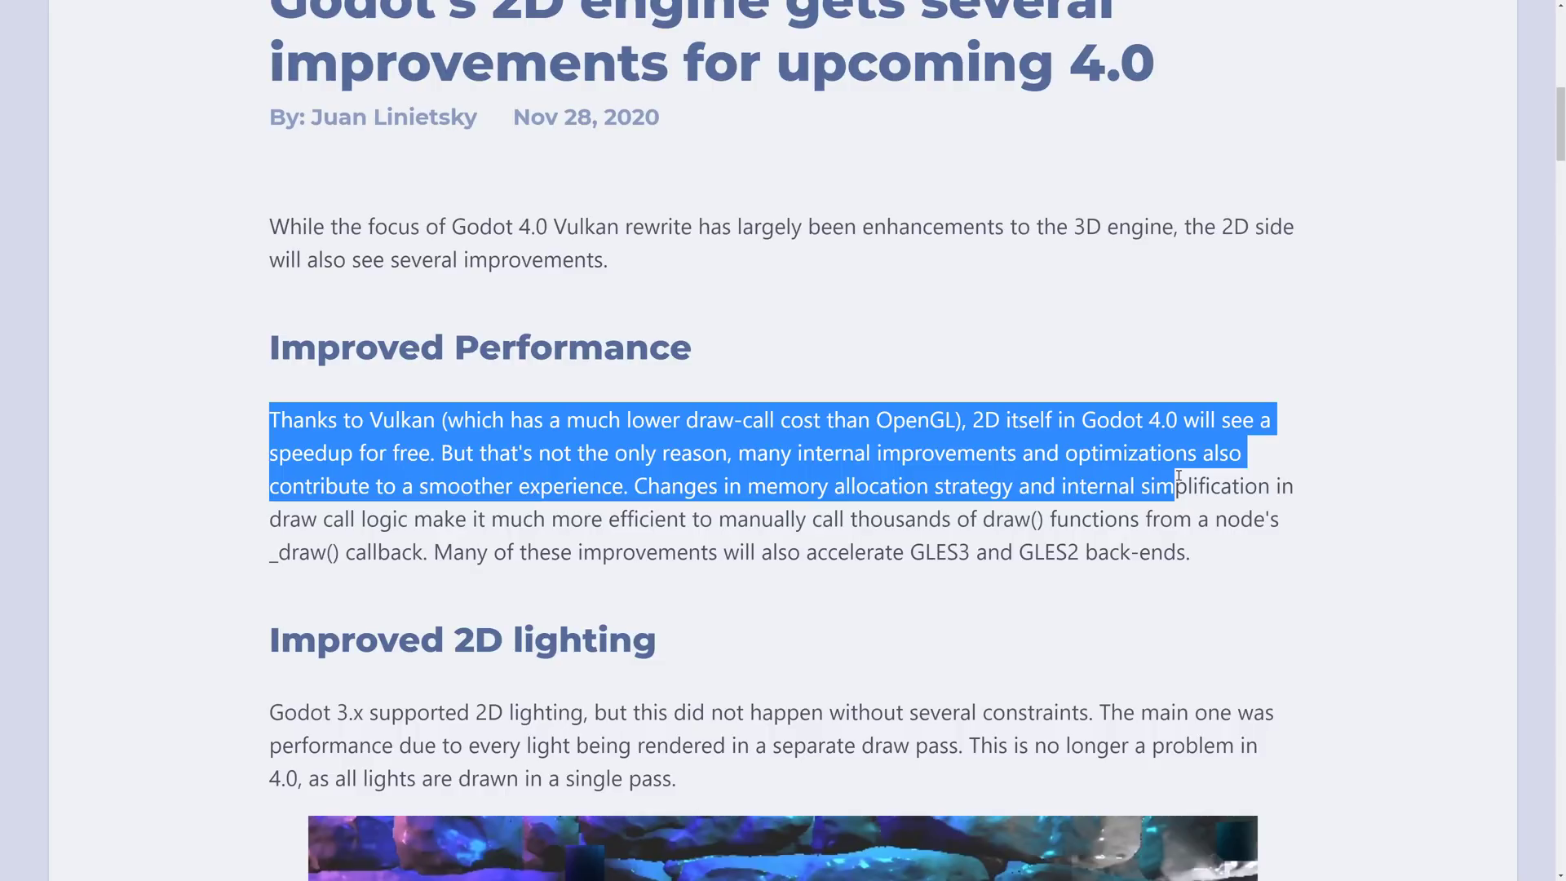
{"action": "left_click", "coordinate": [801, 449]}
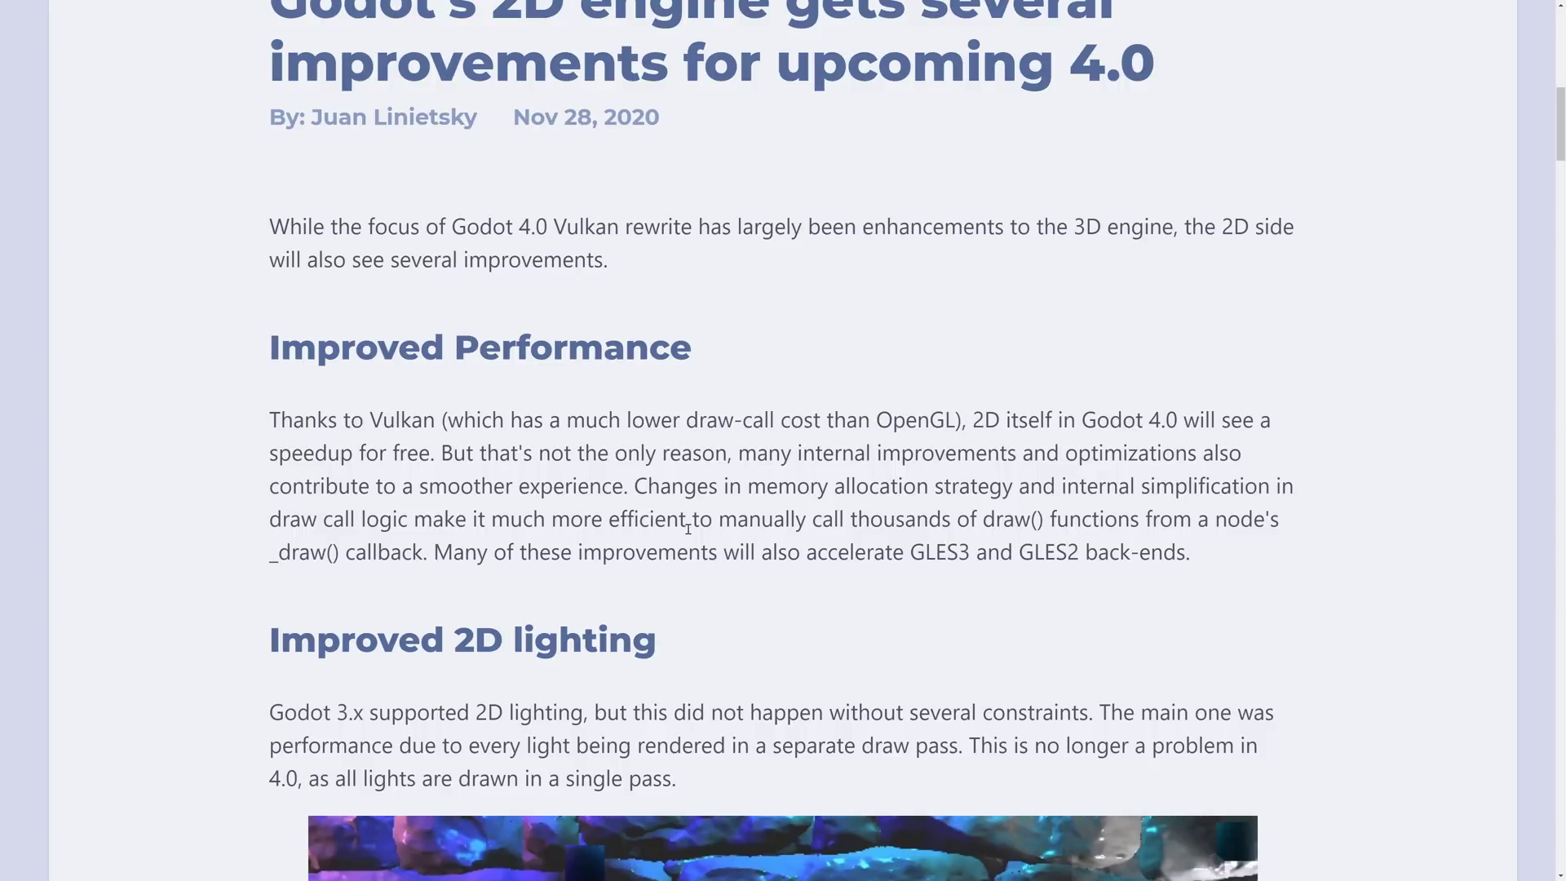
{"action": "left_click_drag", "start_coordinate": [668, 522], "coordinate": [1118, 522]}
{"action": "left_click", "coordinate": [1060, 458]}
{"action": "scroll", "coordinate": [927, 478], "scroll_direction": "down", "scroll_amount": 2}
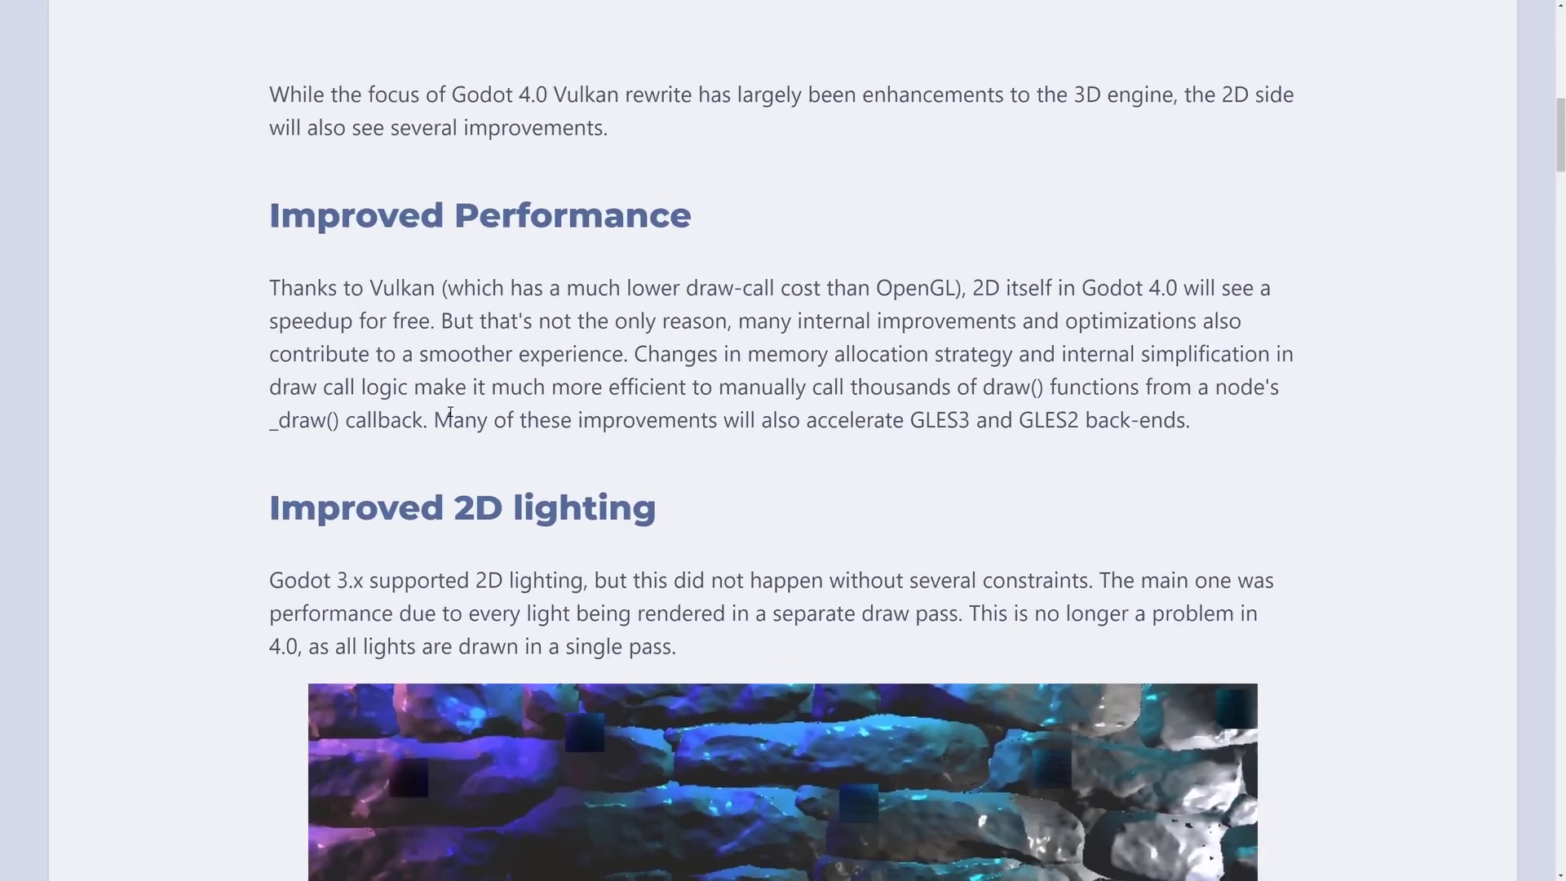
{"action": "left_click_drag", "start_coordinate": [506, 413], "coordinate": [1223, 421]}
{"action": "left_click", "coordinate": [1223, 421]}
{"action": "scroll", "coordinate": [1217, 420], "scroll_direction": "down", "scroll_amount": 2}
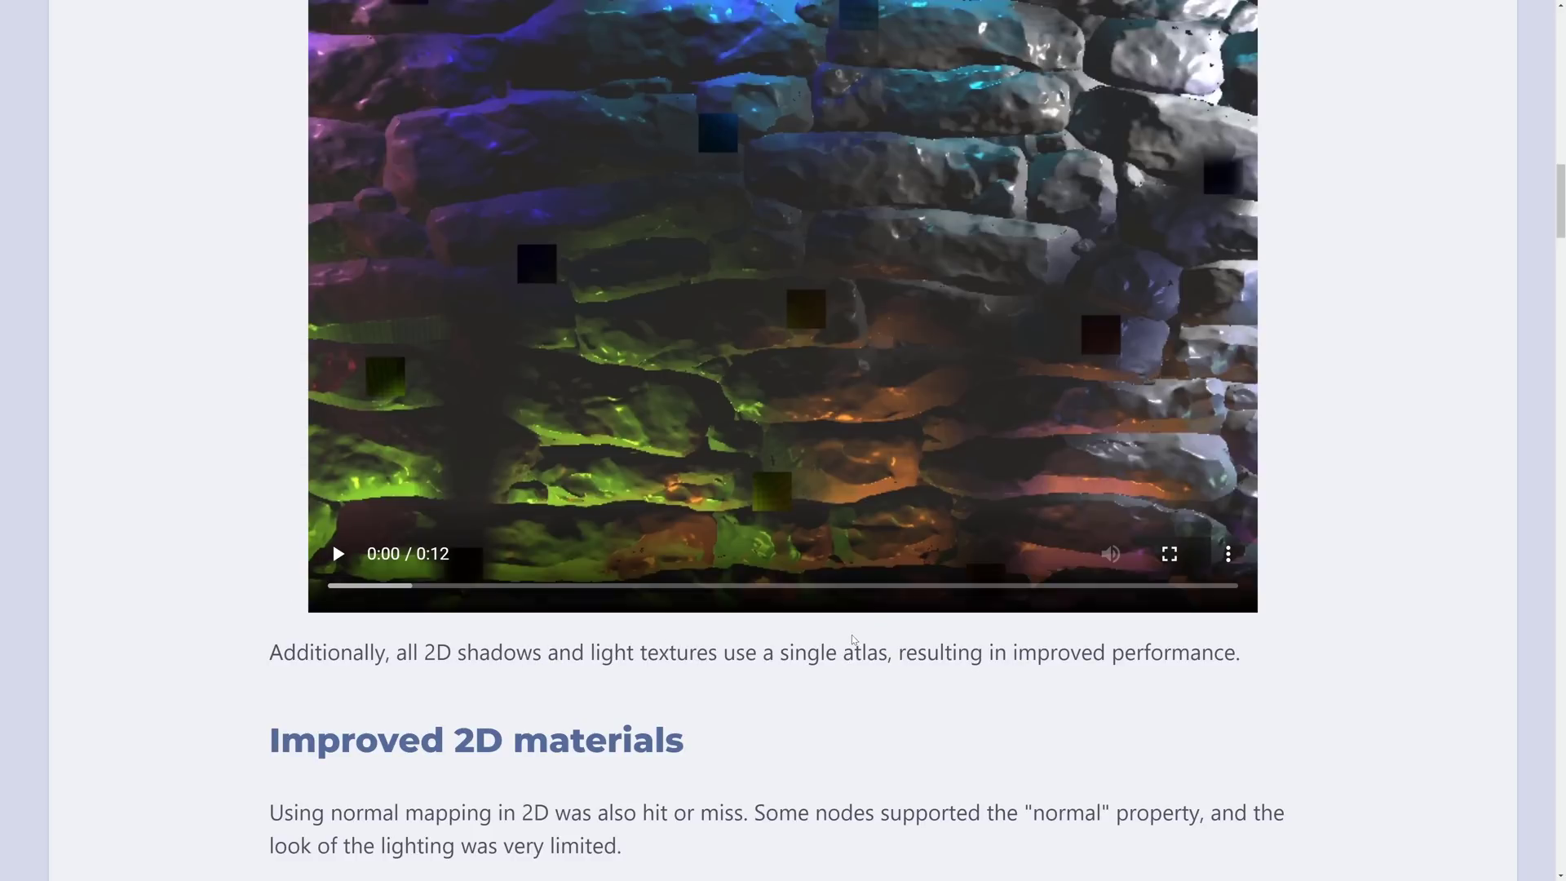
Review the article's sections from Improved 2D materials through CanvasGroup to 2D Masking / Clipping, including the "clip children" property.
{"action": "scroll", "coordinate": [1034, 652], "scroll_direction": "down", "scroll_amount": 8}
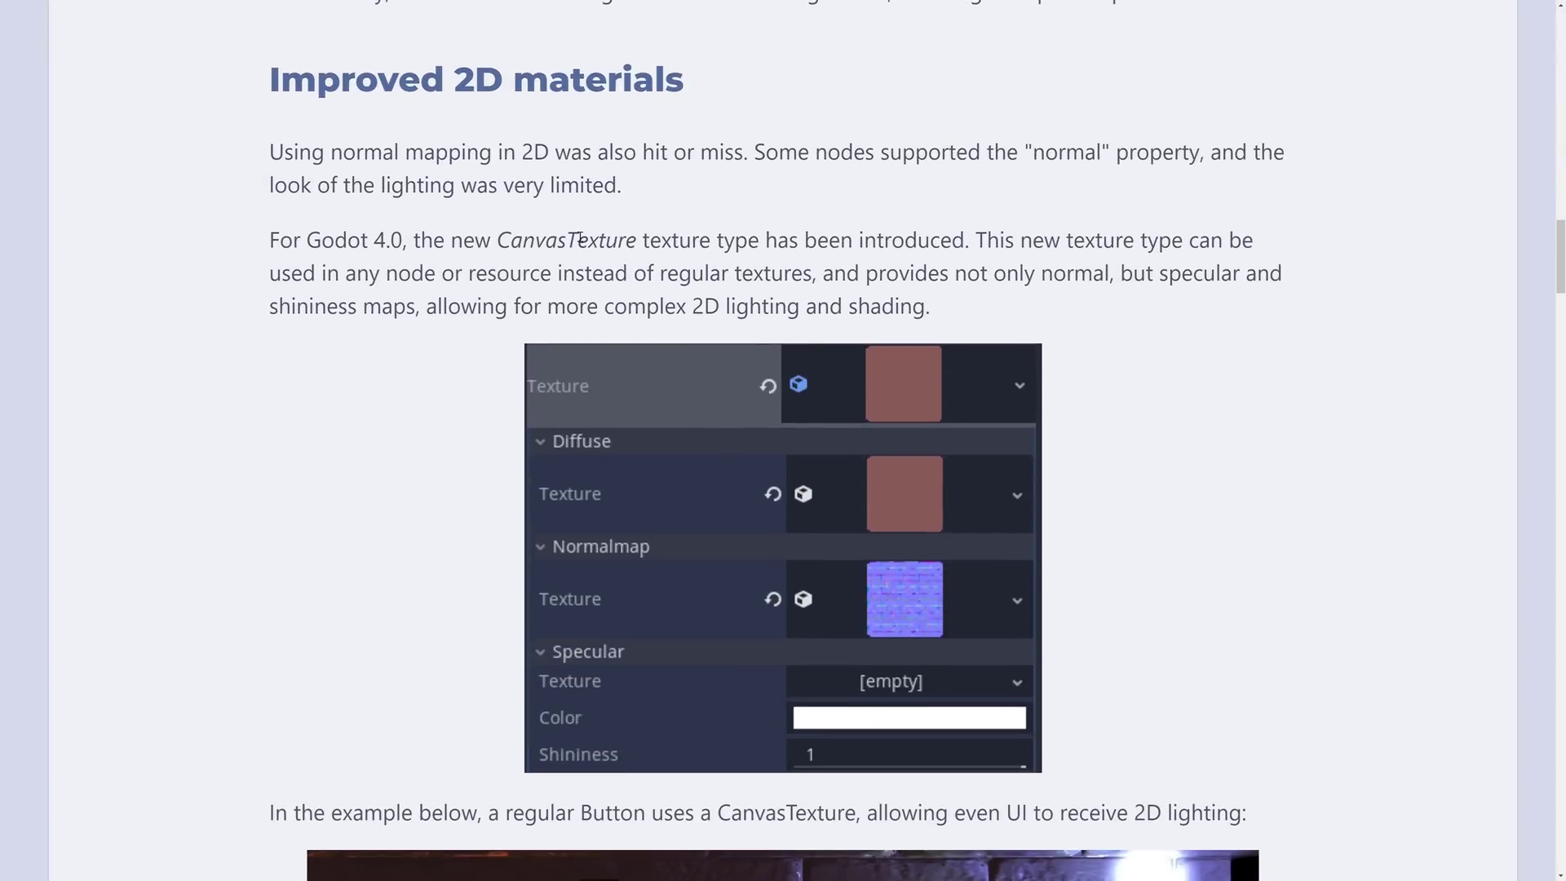
{"action": "double_click", "coordinate": [577, 240]}
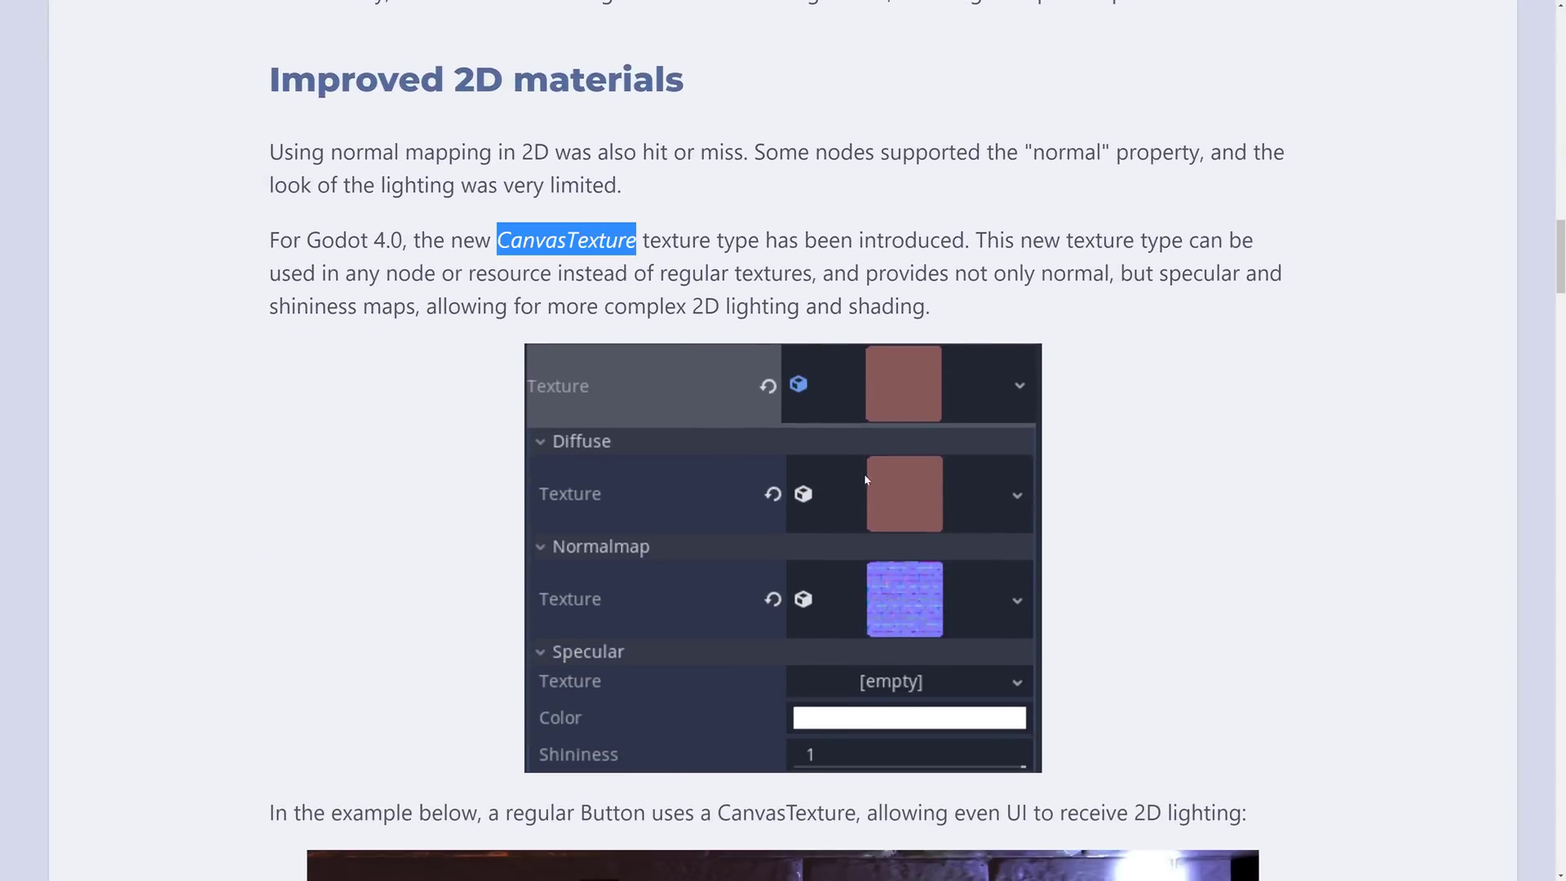
{"action": "scroll", "coordinate": [1175, 608], "scroll_direction": "down", "scroll_amount": 8}
{"action": "scroll", "coordinate": [674, 525], "scroll_direction": "down", "scroll_amount": 8}
{"action": "scroll", "coordinate": [674, 525], "scroll_direction": "down", "scroll_amount": 3}
{"action": "scroll", "coordinate": [650, 410], "scroll_direction": "down", "scroll_amount": 2}
{"action": "scroll", "coordinate": [648, 410], "scroll_direction": "down", "scroll_amount": 10}
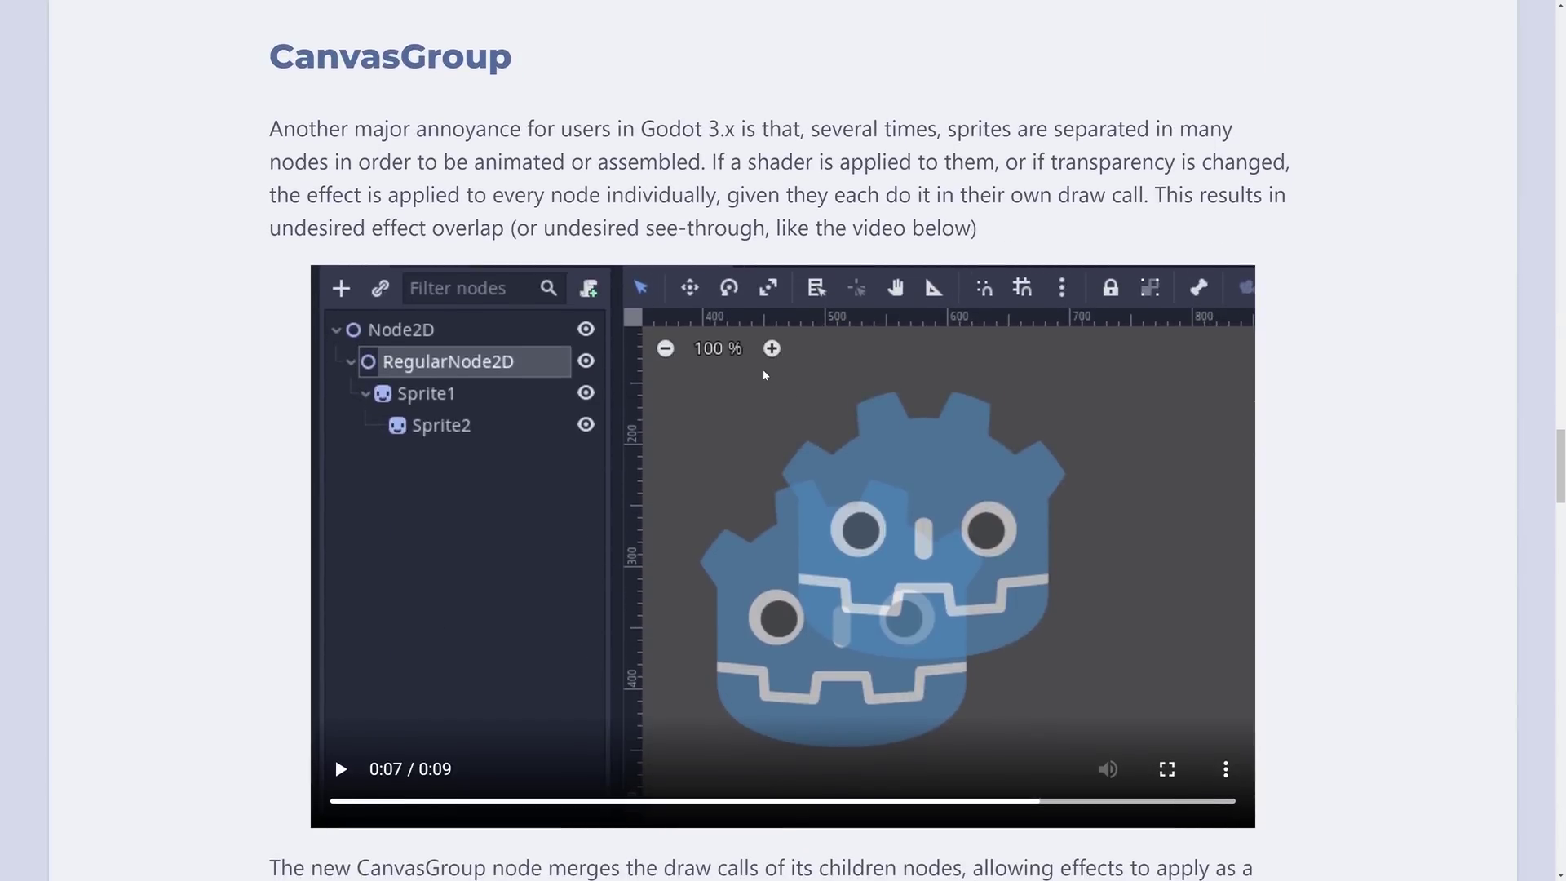
{"action": "scroll", "coordinate": [764, 374], "scroll_direction": "down", "scroll_amount": 10}
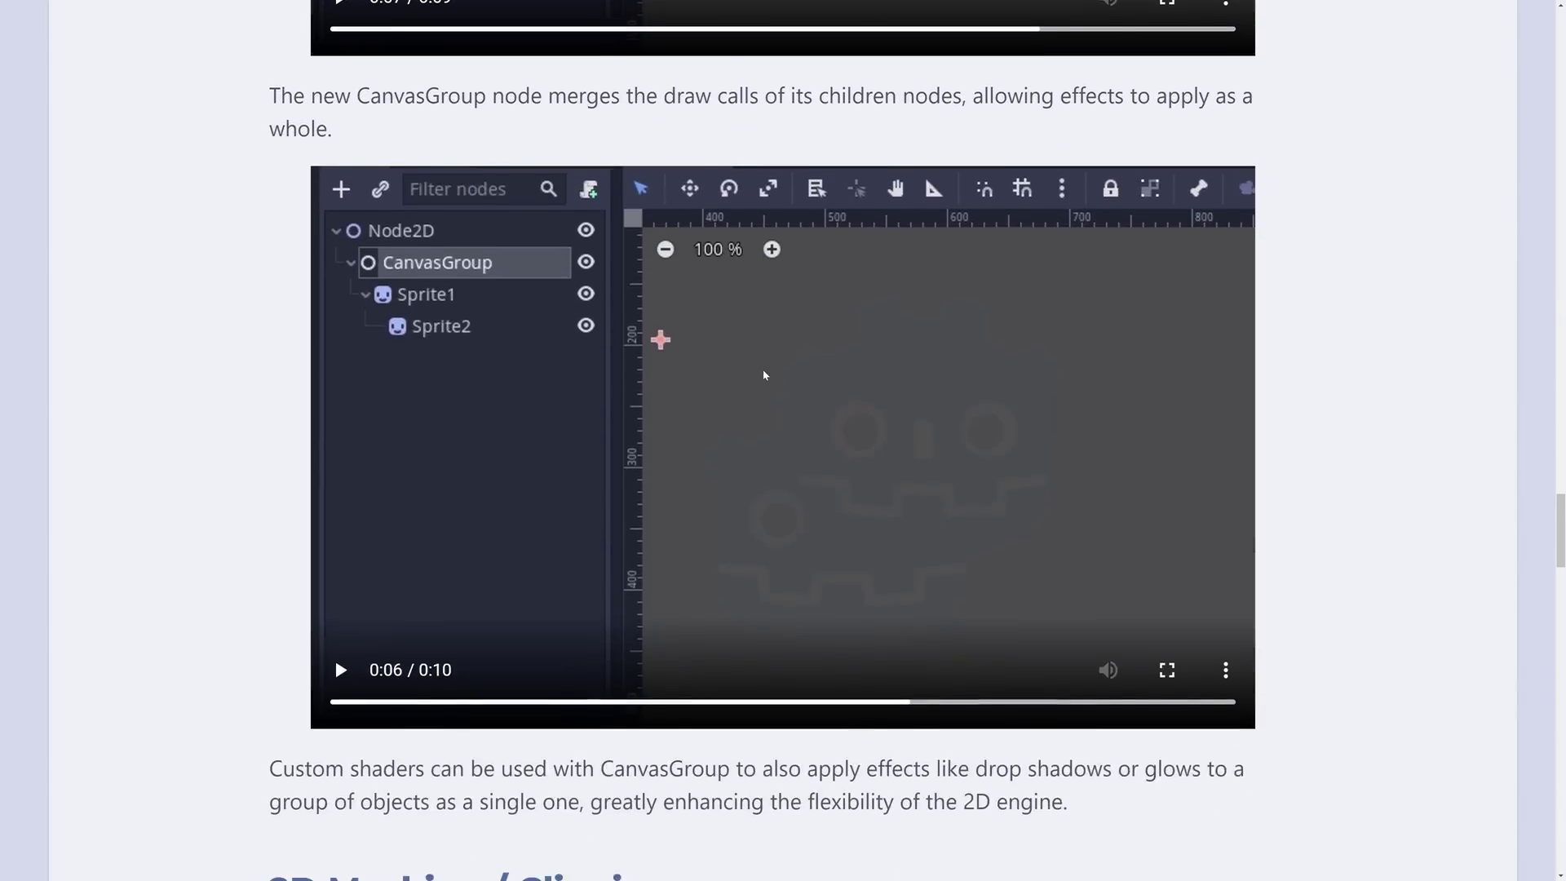
{"action": "scroll", "coordinate": [763, 371], "scroll_direction": "down", "scroll_amount": 8}
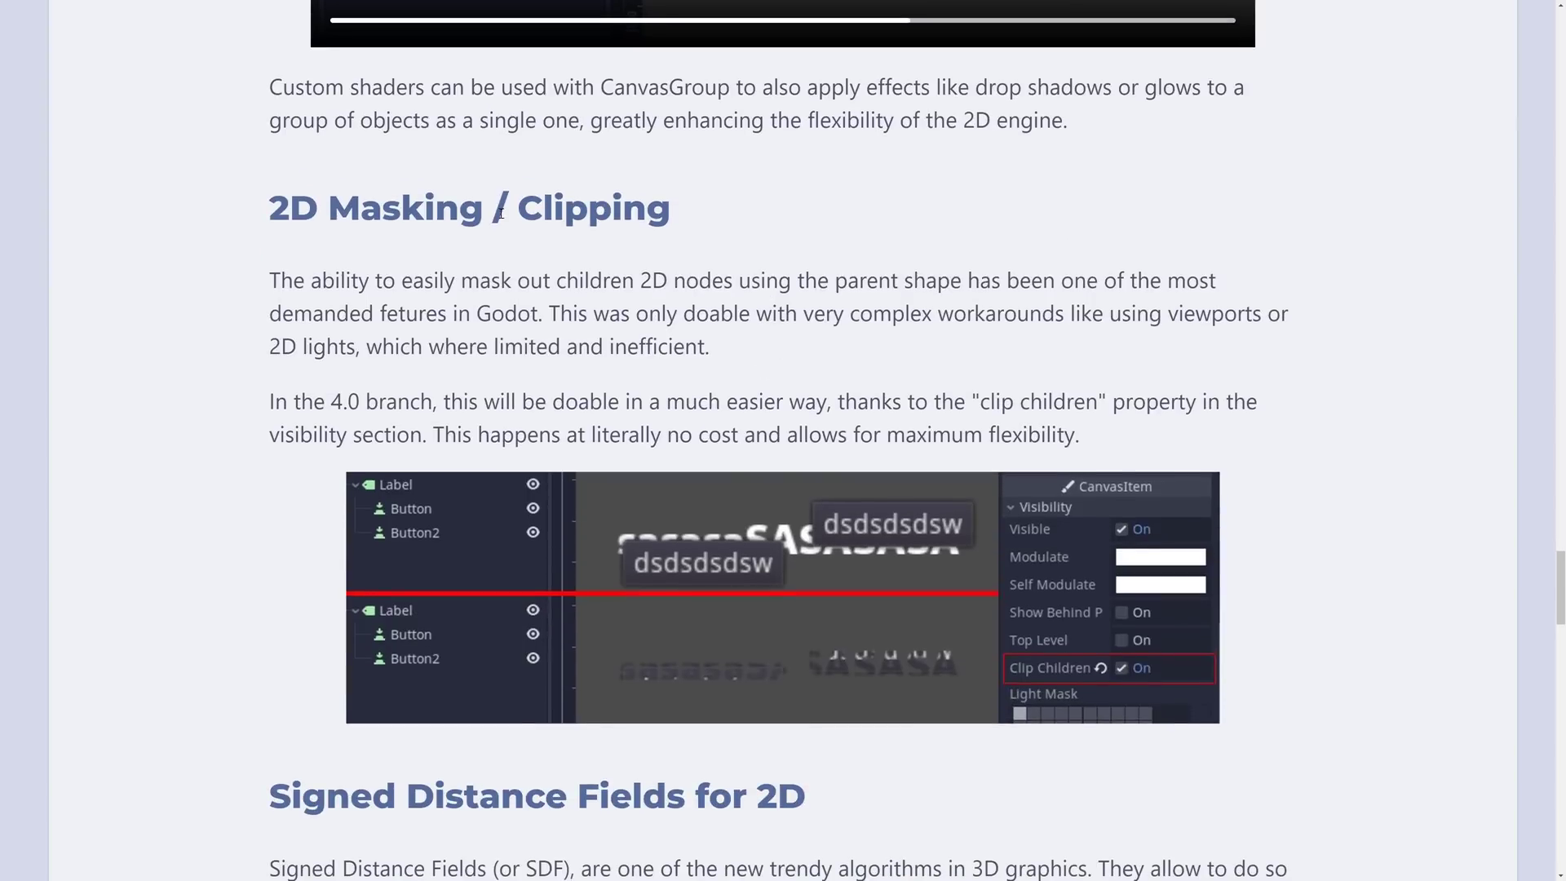
{"action": "scroll", "coordinate": [774, 352], "scroll_direction": "down", "scroll_amount": 2}
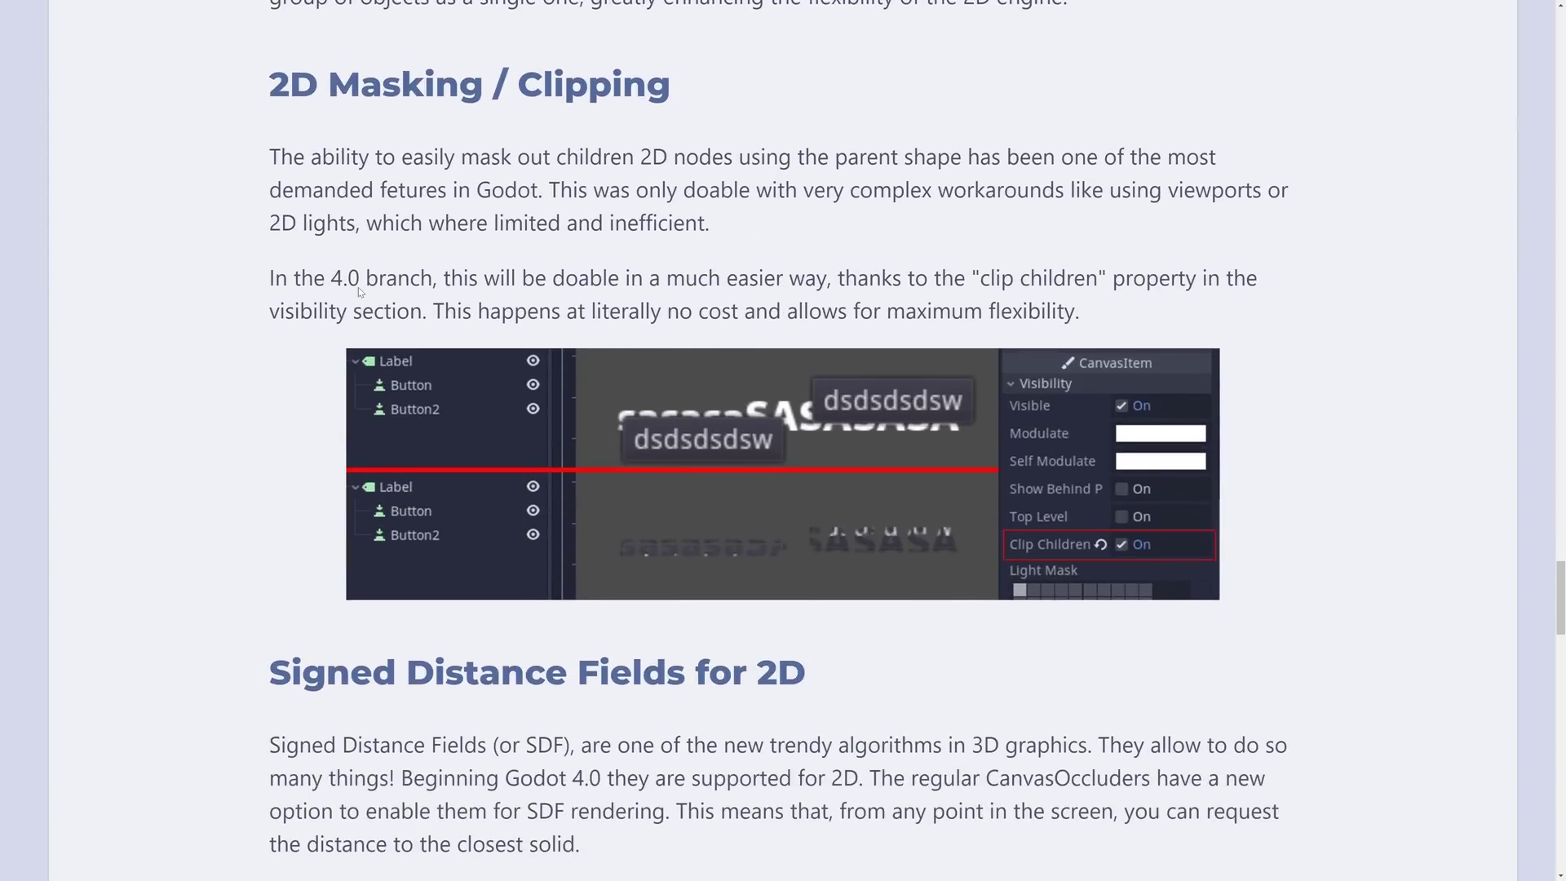
{"action": "left_click_drag", "start_coordinate": [989, 270], "coordinate": [1157, 270]}
{"action": "left_click", "coordinate": [1146, 272]}
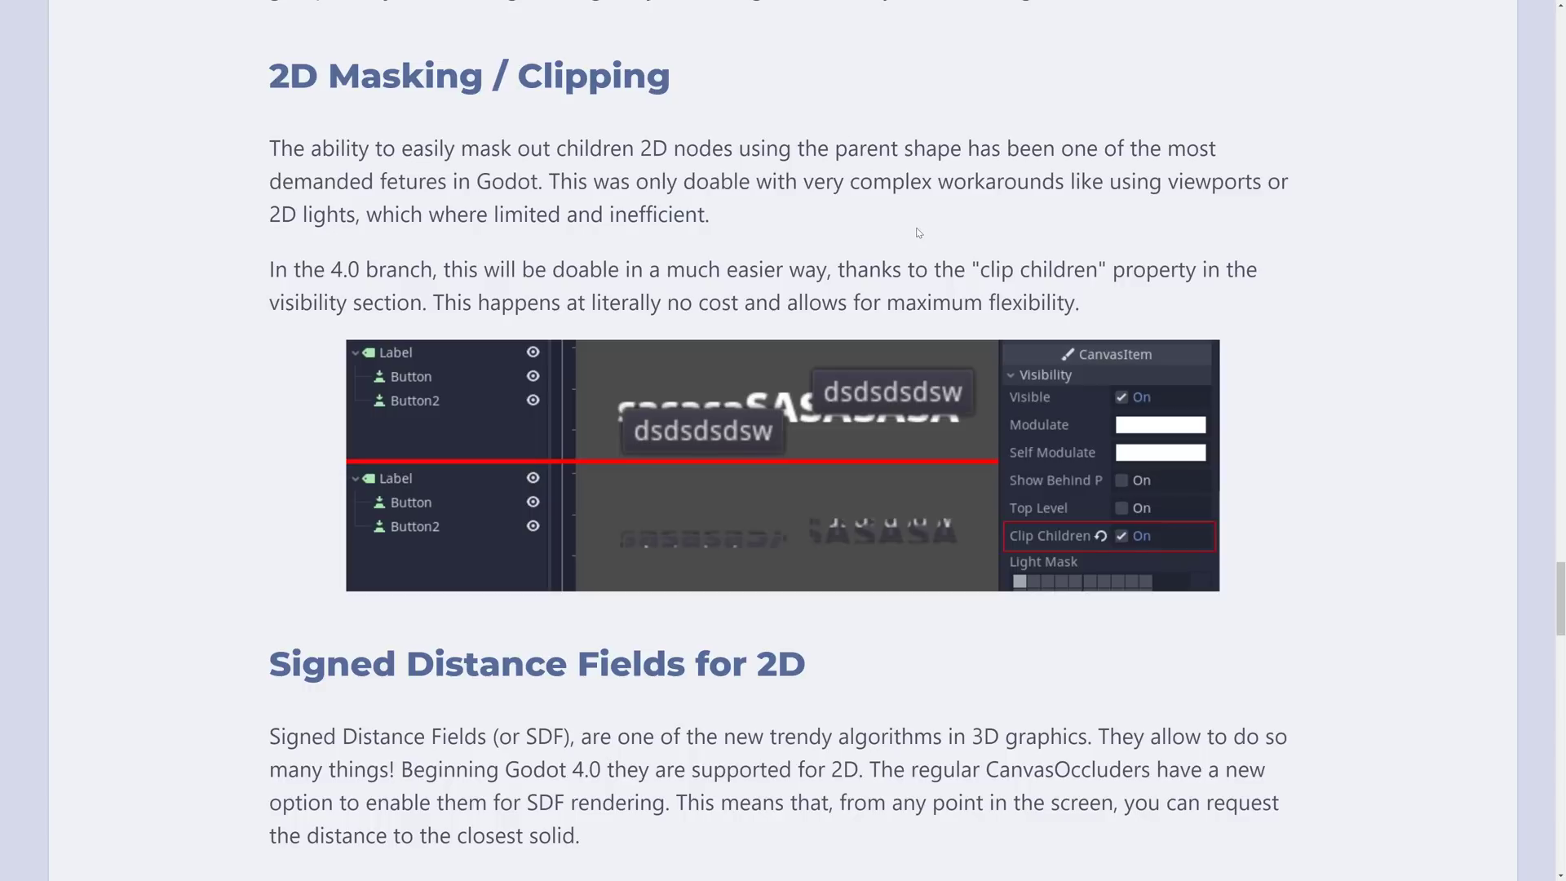
Examine the Signed Distance Fields for 2D section with its drop shadow example and shader code, and return to the article's beginning.
{"action": "scroll", "coordinate": [918, 234], "scroll_direction": "down", "scroll_amount": 5}
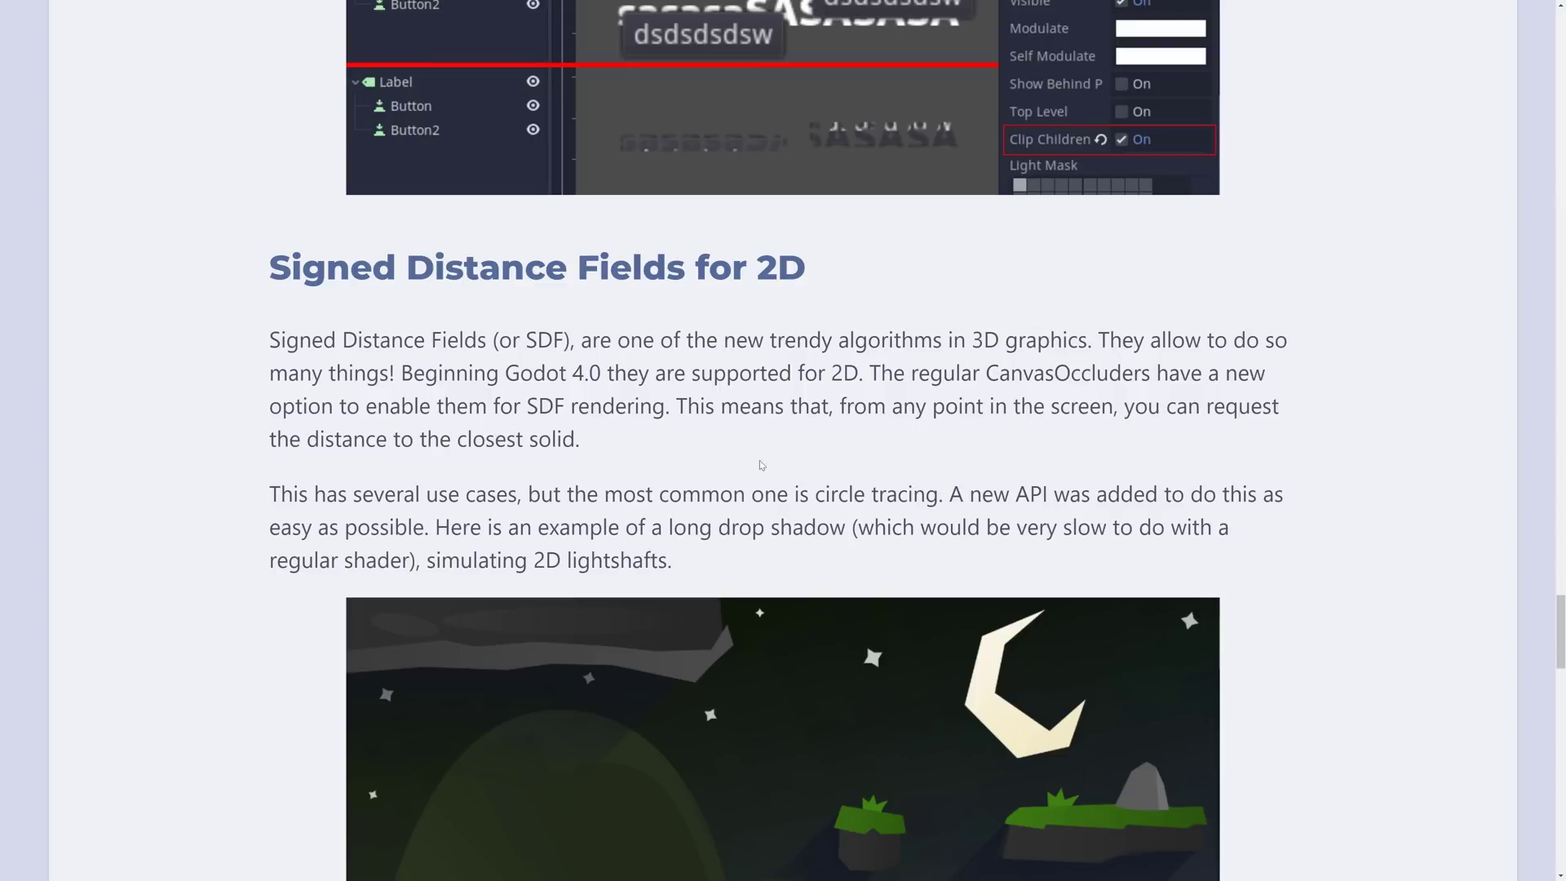
{"action": "left_click_drag", "start_coordinate": [535, 494], "coordinate": [816, 528]}
{"action": "scroll", "coordinate": [926, 528], "scroll_direction": "down", "scroll_amount": 2}
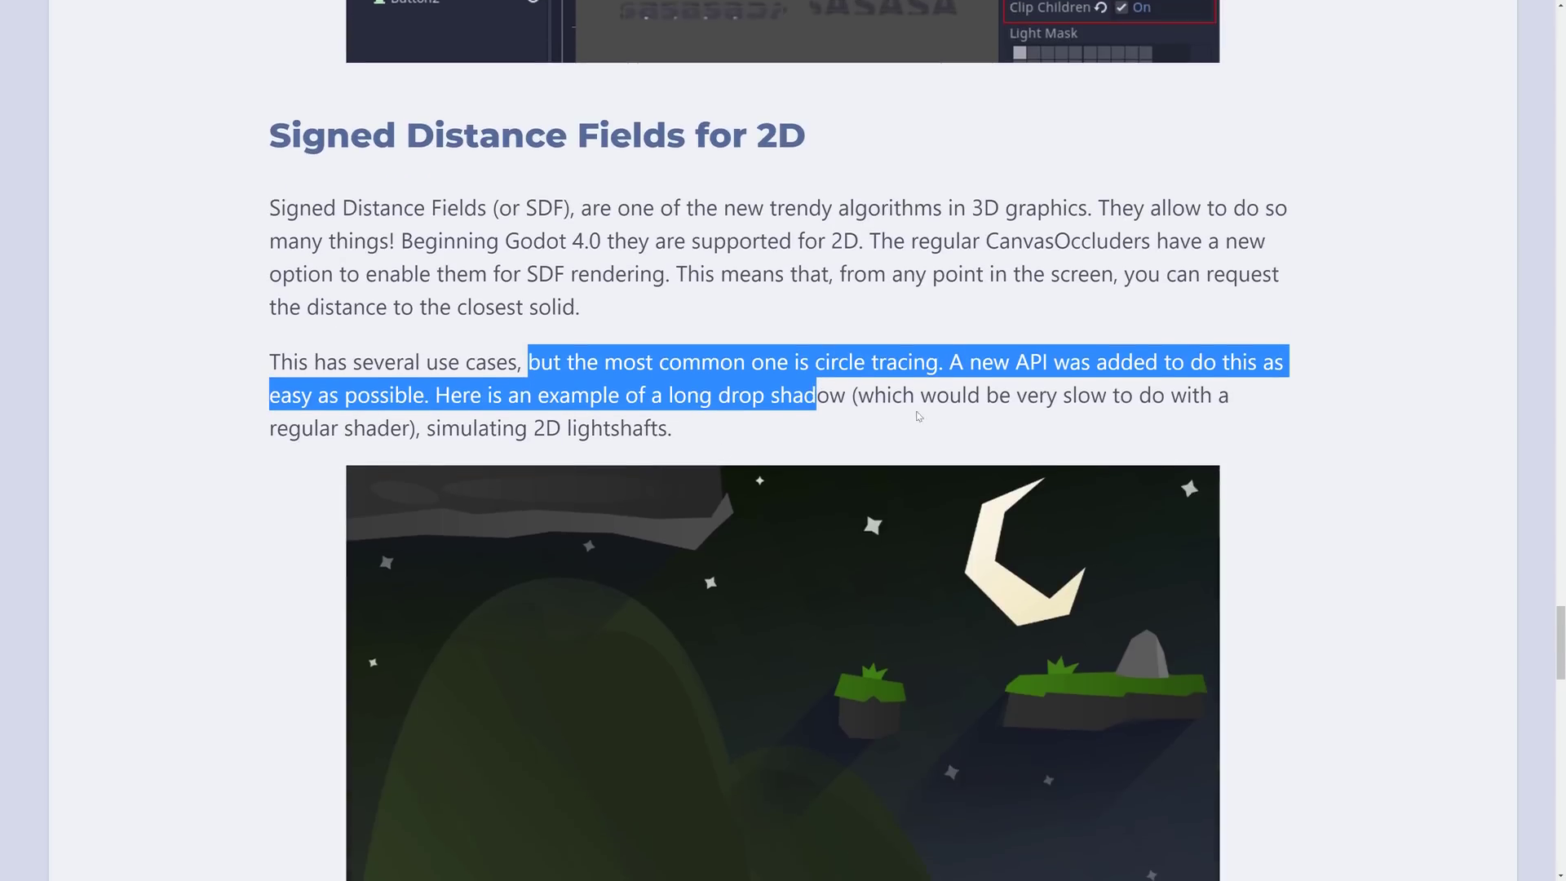
{"action": "scroll", "coordinate": [649, 363], "scroll_direction": "down", "scroll_amount": 5}
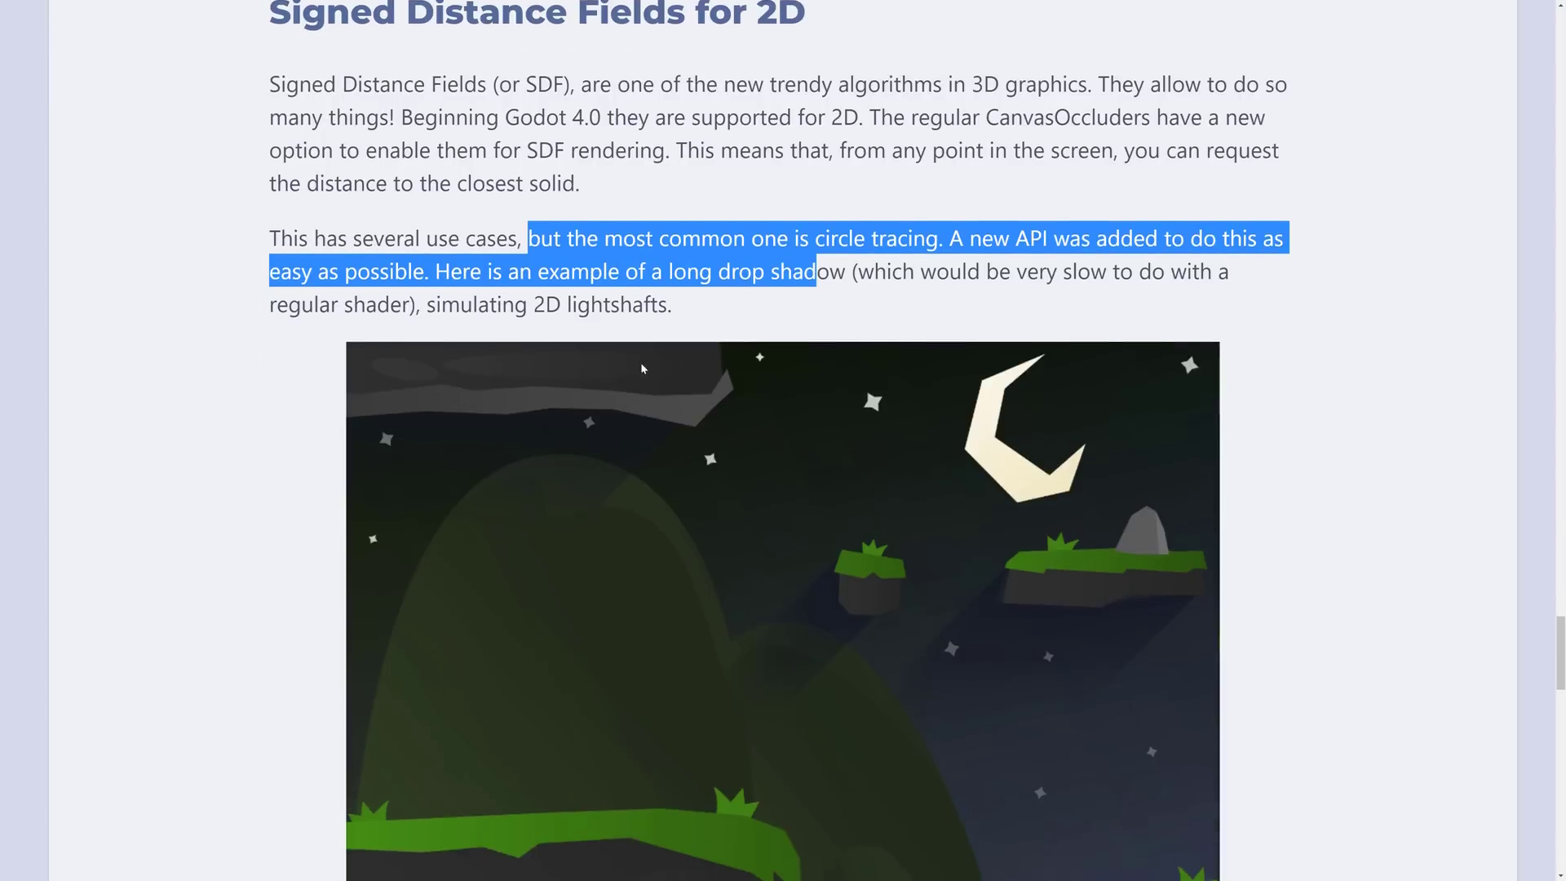
{"action": "scroll", "coordinate": [651, 366], "scroll_direction": "down", "scroll_amount": 1}
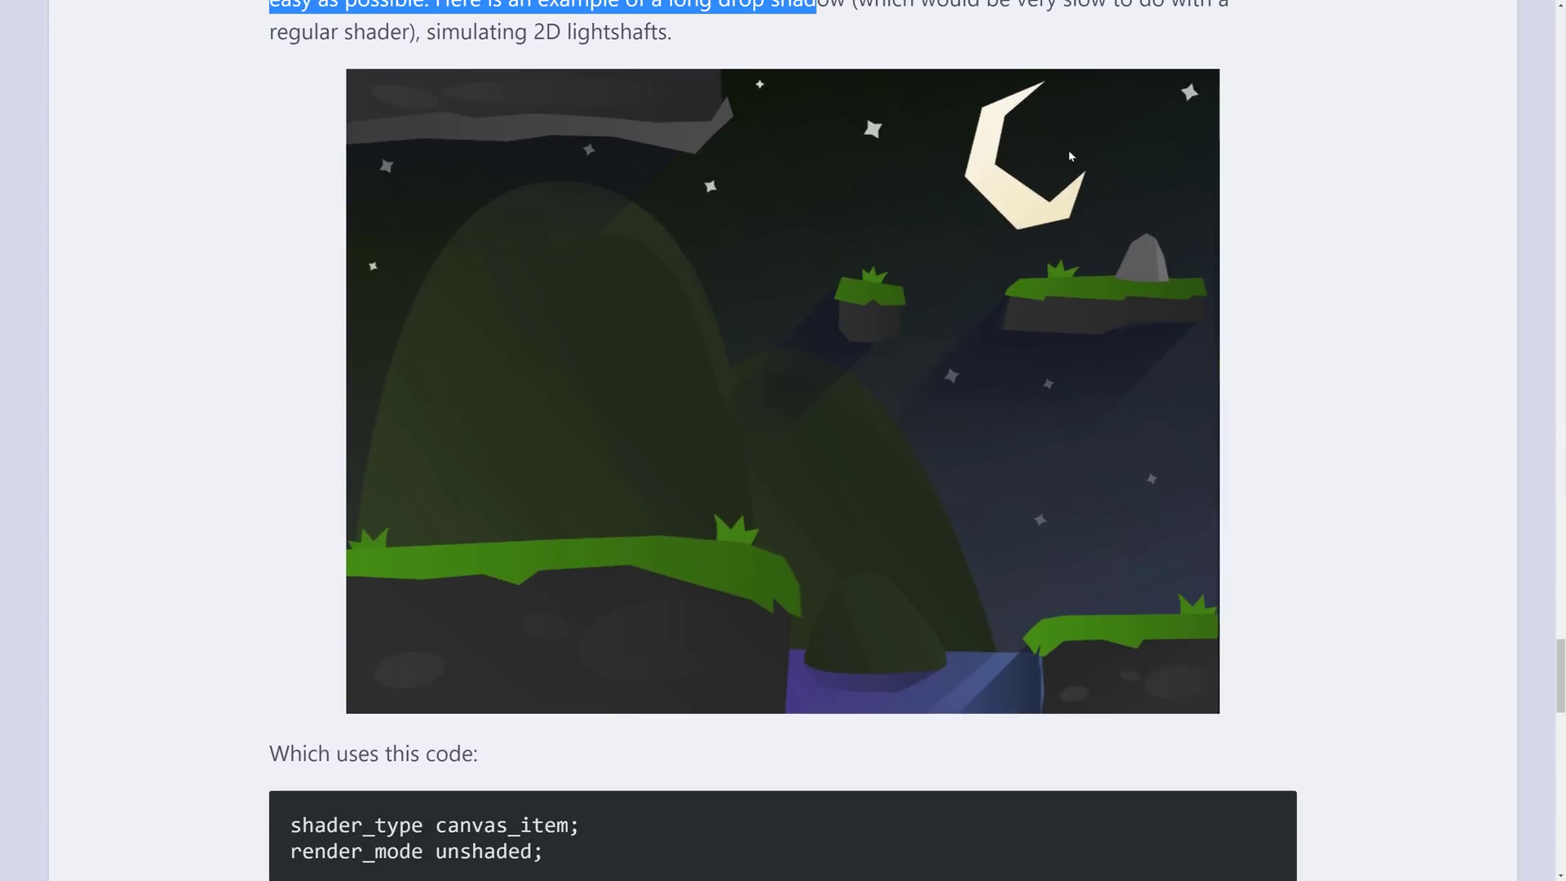
{"action": "scroll", "coordinate": [1043, 304], "scroll_direction": "down", "scroll_amount": 10}
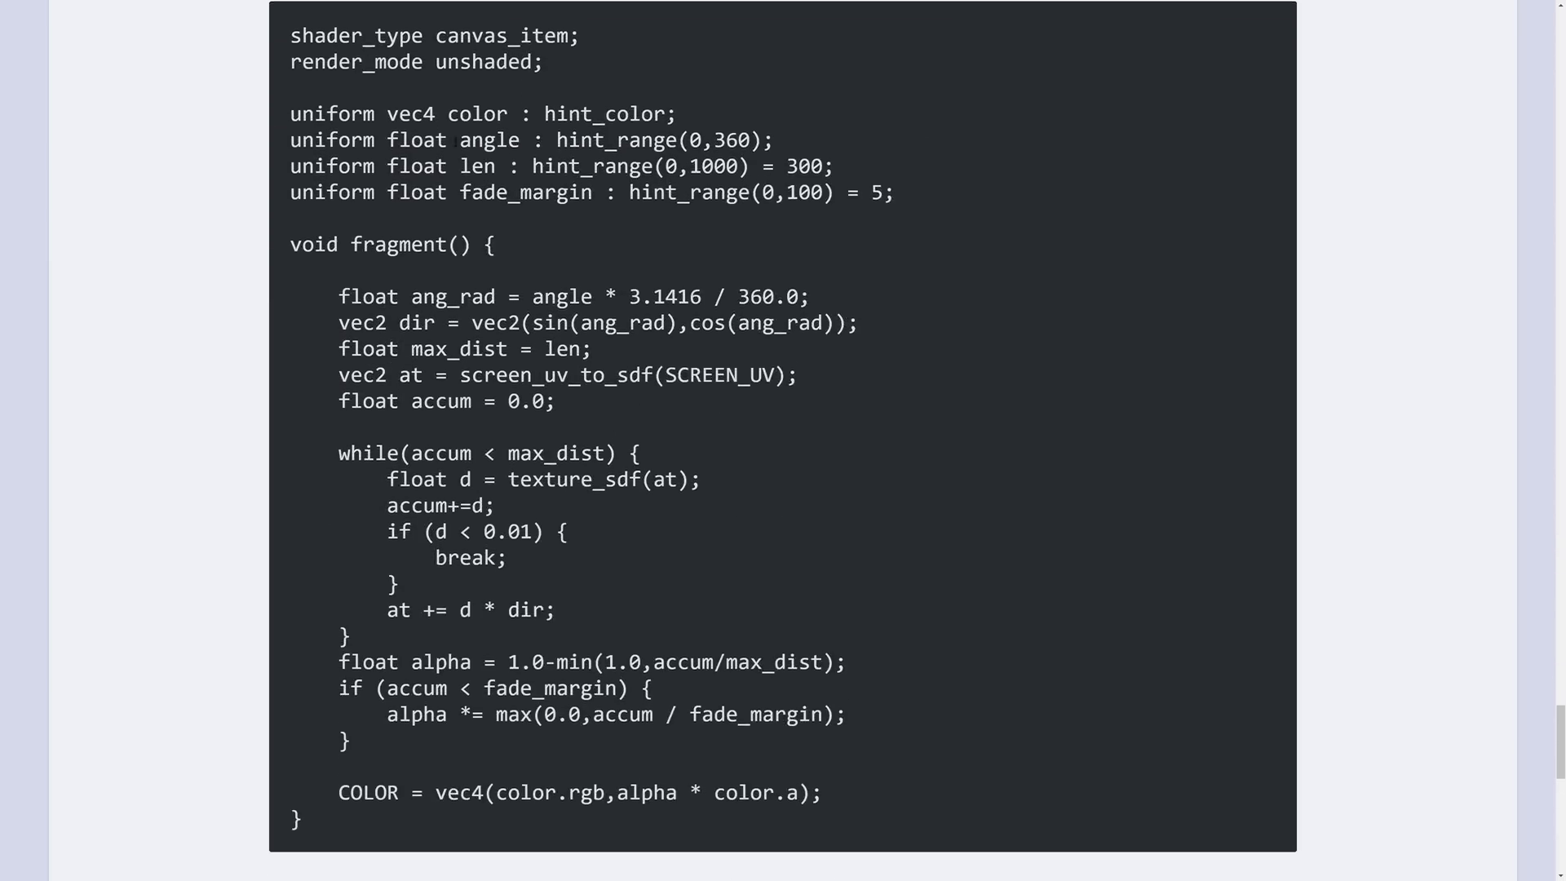
{"action": "left_click_drag", "start_coordinate": [447, 136], "coordinate": [310, 788]}
{"action": "left_click", "coordinate": [981, 819]}
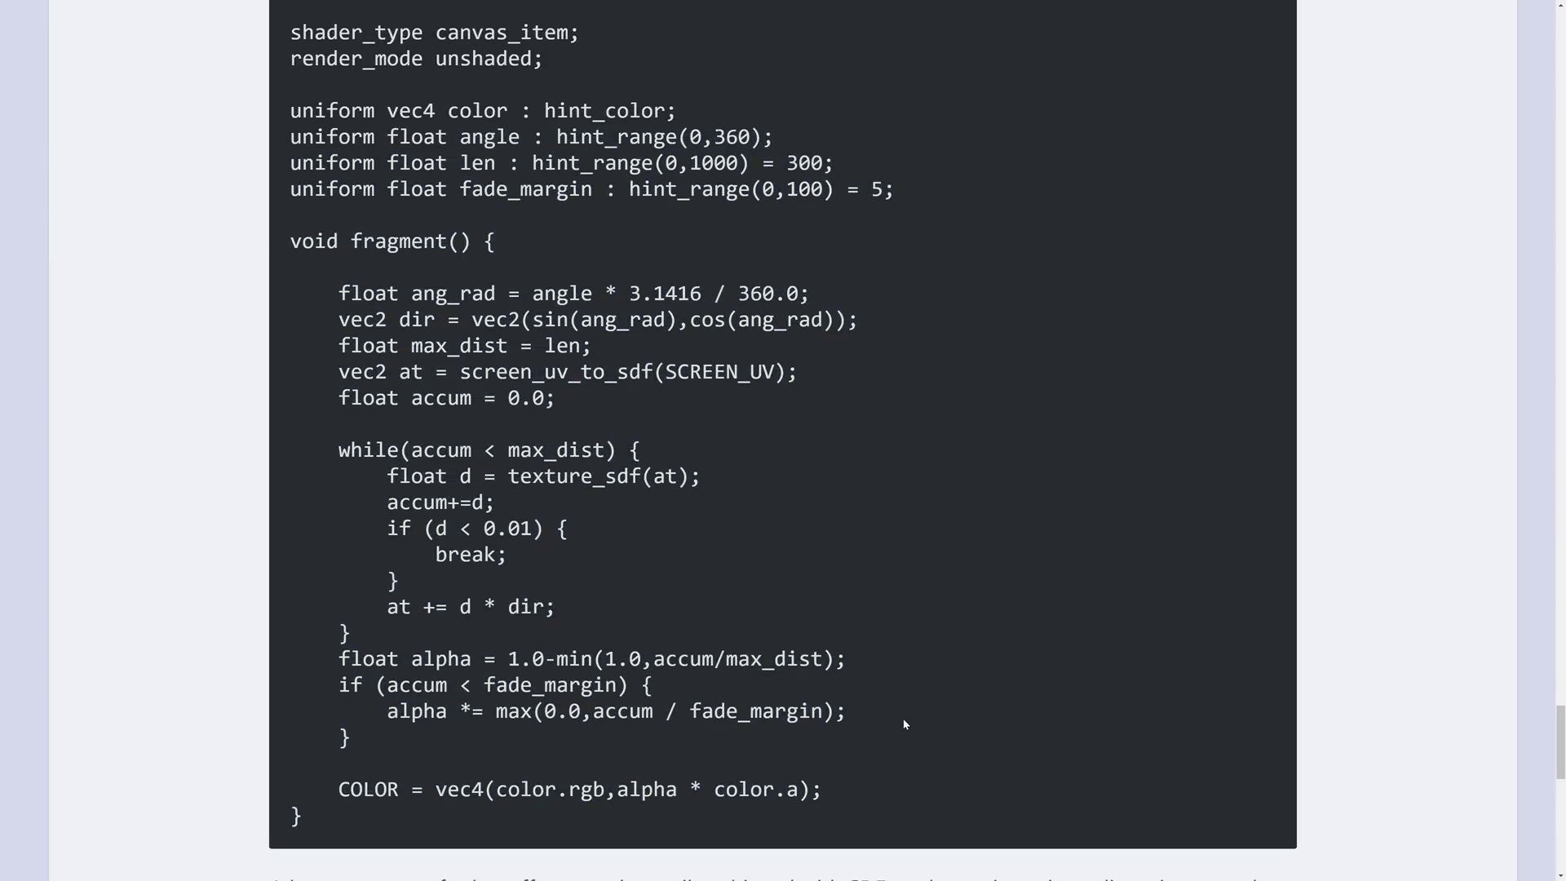
{"action": "scroll", "coordinate": [903, 718], "scroll_direction": "up", "scroll_amount": 20}
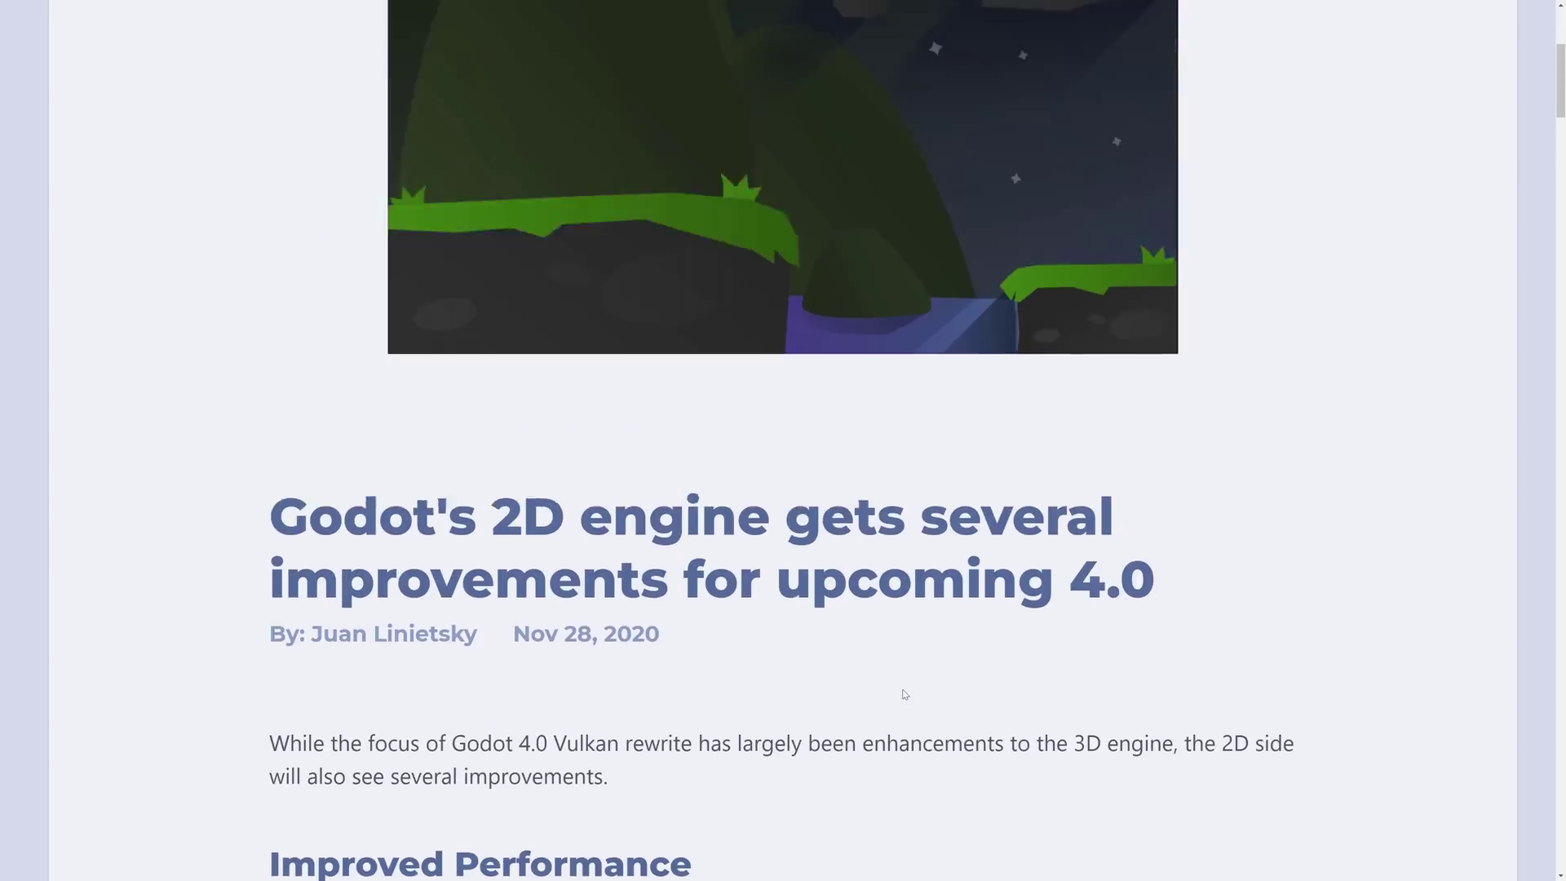
{"action": "scroll", "coordinate": [1370, 540], "scroll_direction": "down", "scroll_amount": 1}
{"action": "scroll", "coordinate": [1369, 541], "scroll_direction": "down", "scroll_amount": 1}
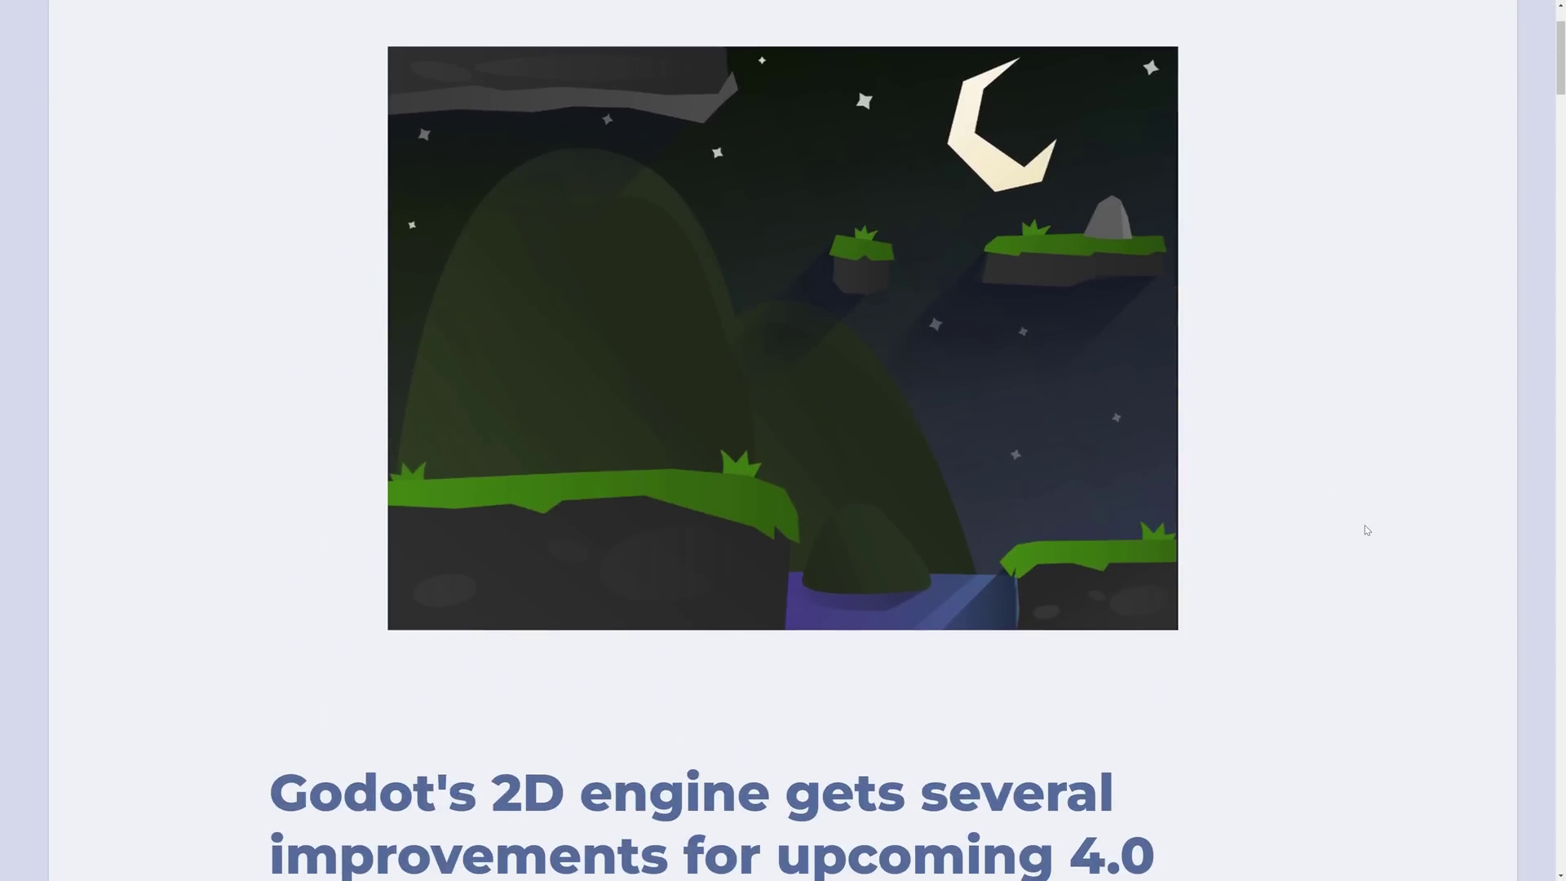
Bring up the "Tiles editor progress report #1" article and skim through its sections and tile editor demos.
{"action": "key", "text": "alt+Left"}
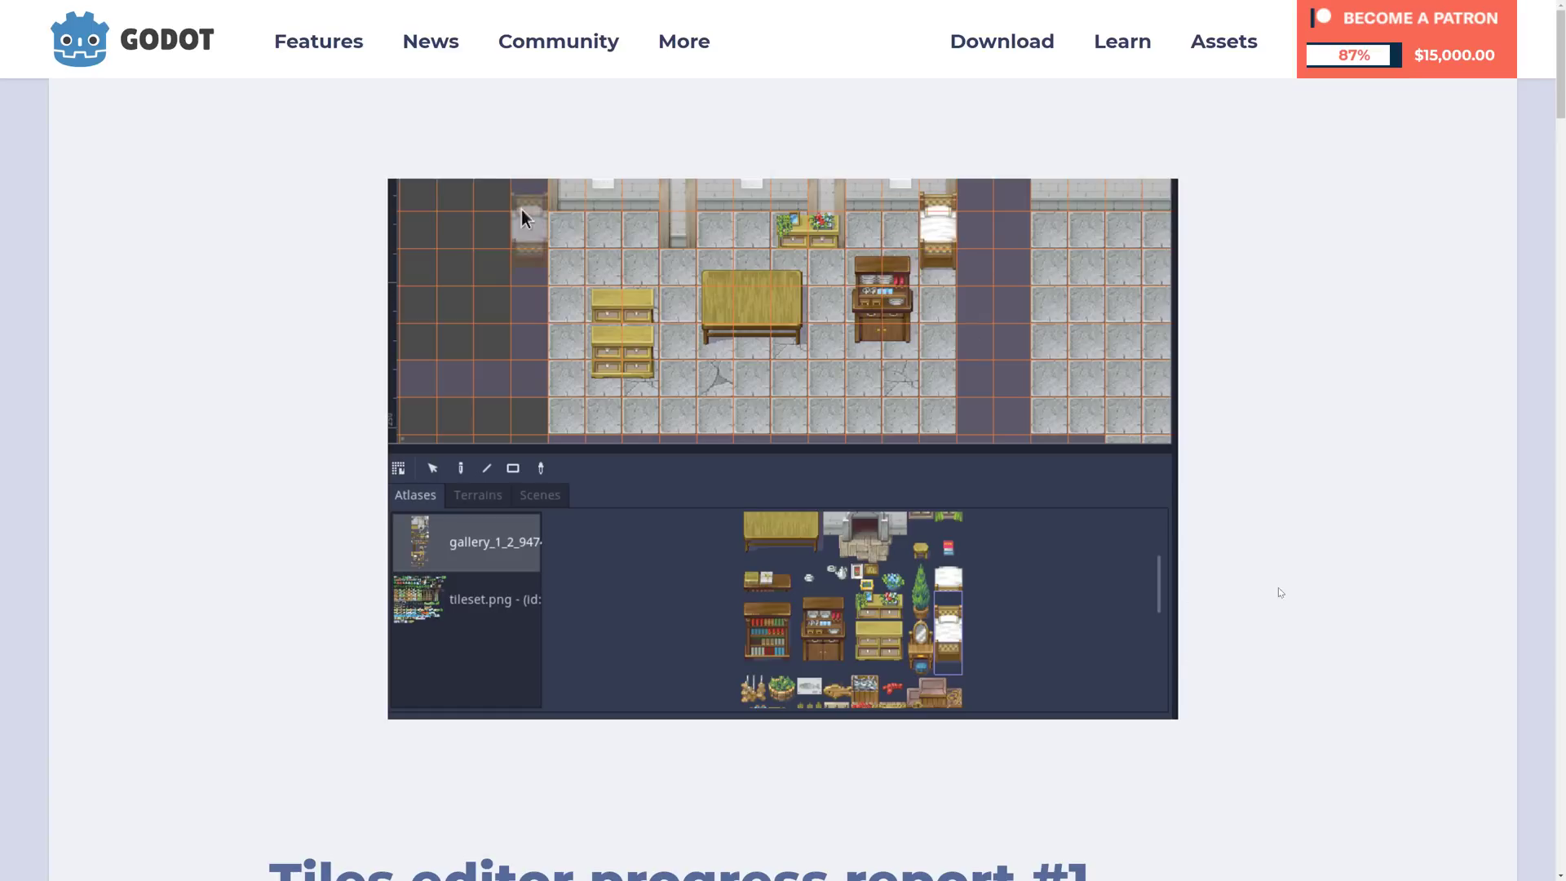
{"action": "scroll", "coordinate": [1397, 487], "scroll_direction": "down", "scroll_amount": 2}
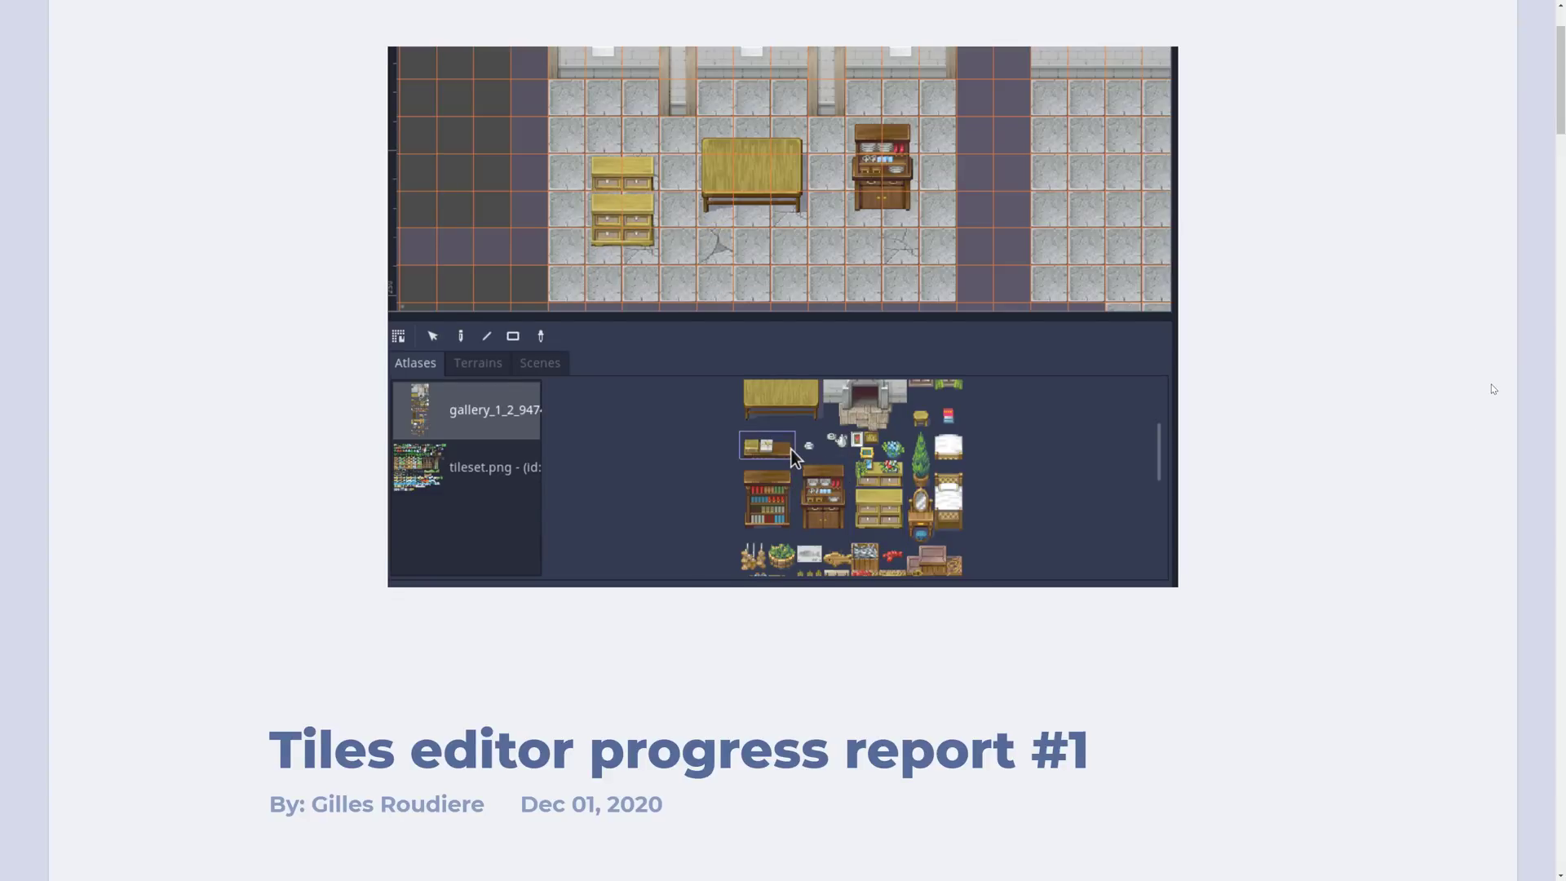
{"action": "scroll", "coordinate": [1481, 343], "scroll_direction": "down", "scroll_amount": 8}
{"action": "scroll", "coordinate": [1480, 308], "scroll_direction": "down", "scroll_amount": 15}
{"action": "scroll", "coordinate": [1483, 305], "scroll_direction": "down", "scroll_amount": 20}
{"action": "scroll", "coordinate": [1483, 303], "scroll_direction": "down", "scroll_amount": 20}
{"action": "scroll", "coordinate": [1483, 293], "scroll_direction": "down", "scroll_amount": 9}
{"action": "scroll", "coordinate": [1487, 294], "scroll_direction": "up", "scroll_amount": 7}
{"action": "scroll", "coordinate": [1486, 295], "scroll_direction": "up", "scroll_amount": 20}
{"action": "scroll", "coordinate": [1477, 248], "scroll_direction": "up", "scroll_amount": 5}
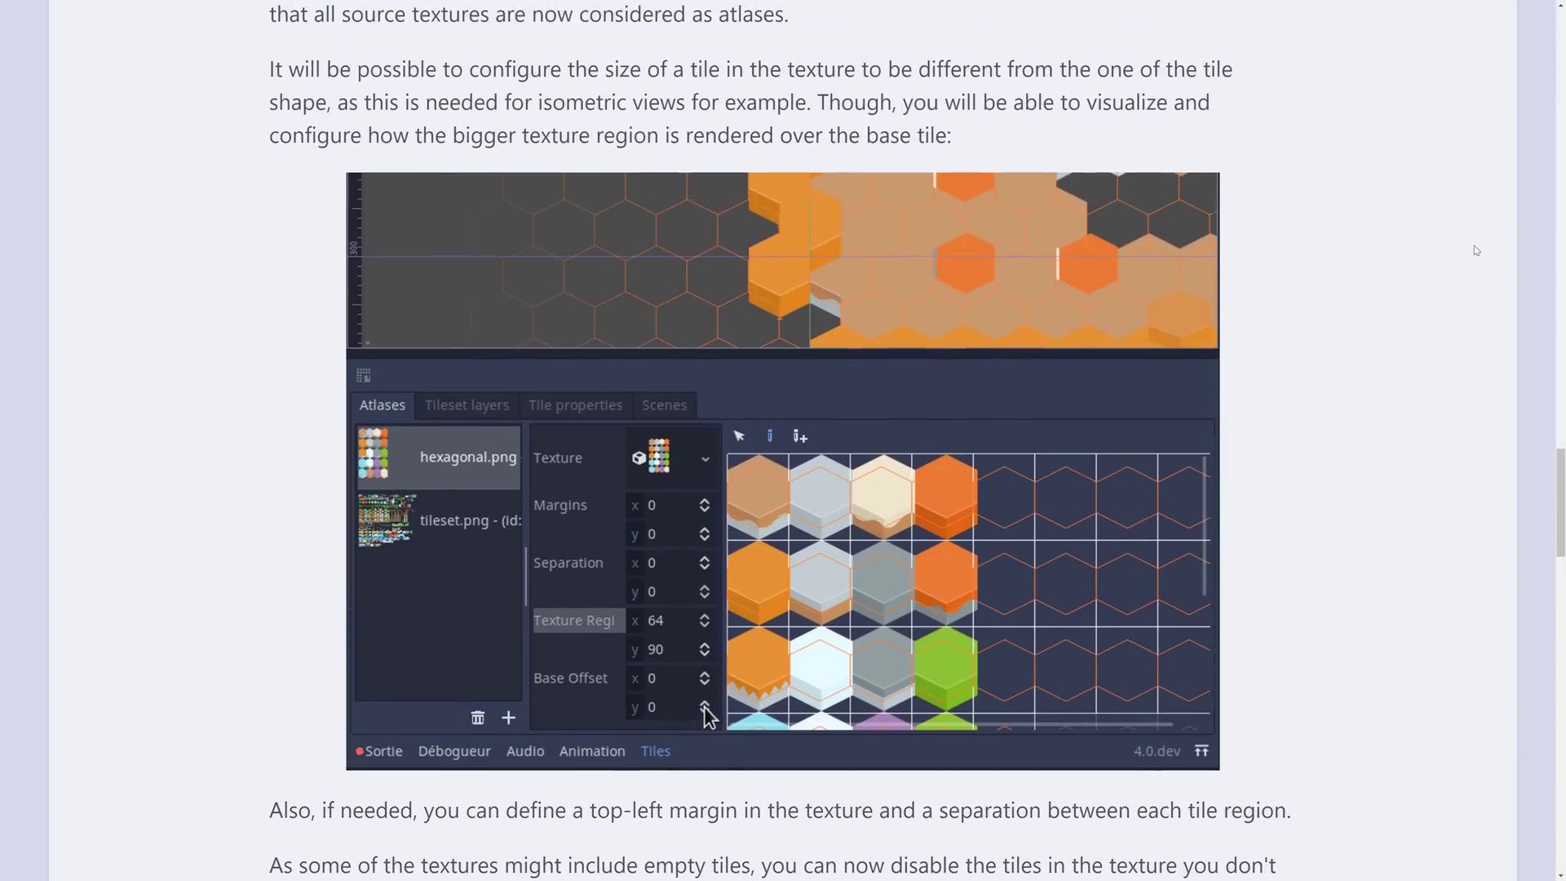
Read the tiles report on merging the TileSet and TileMap editors, tile shapes and layouts, TileSet resource updates, and its introduction.
{"action": "scroll", "coordinate": [1201, 42], "scroll_direction": "up", "scroll_amount": 20}
{"action": "scroll", "coordinate": [1201, 42], "scroll_direction": "down", "scroll_amount": 10}
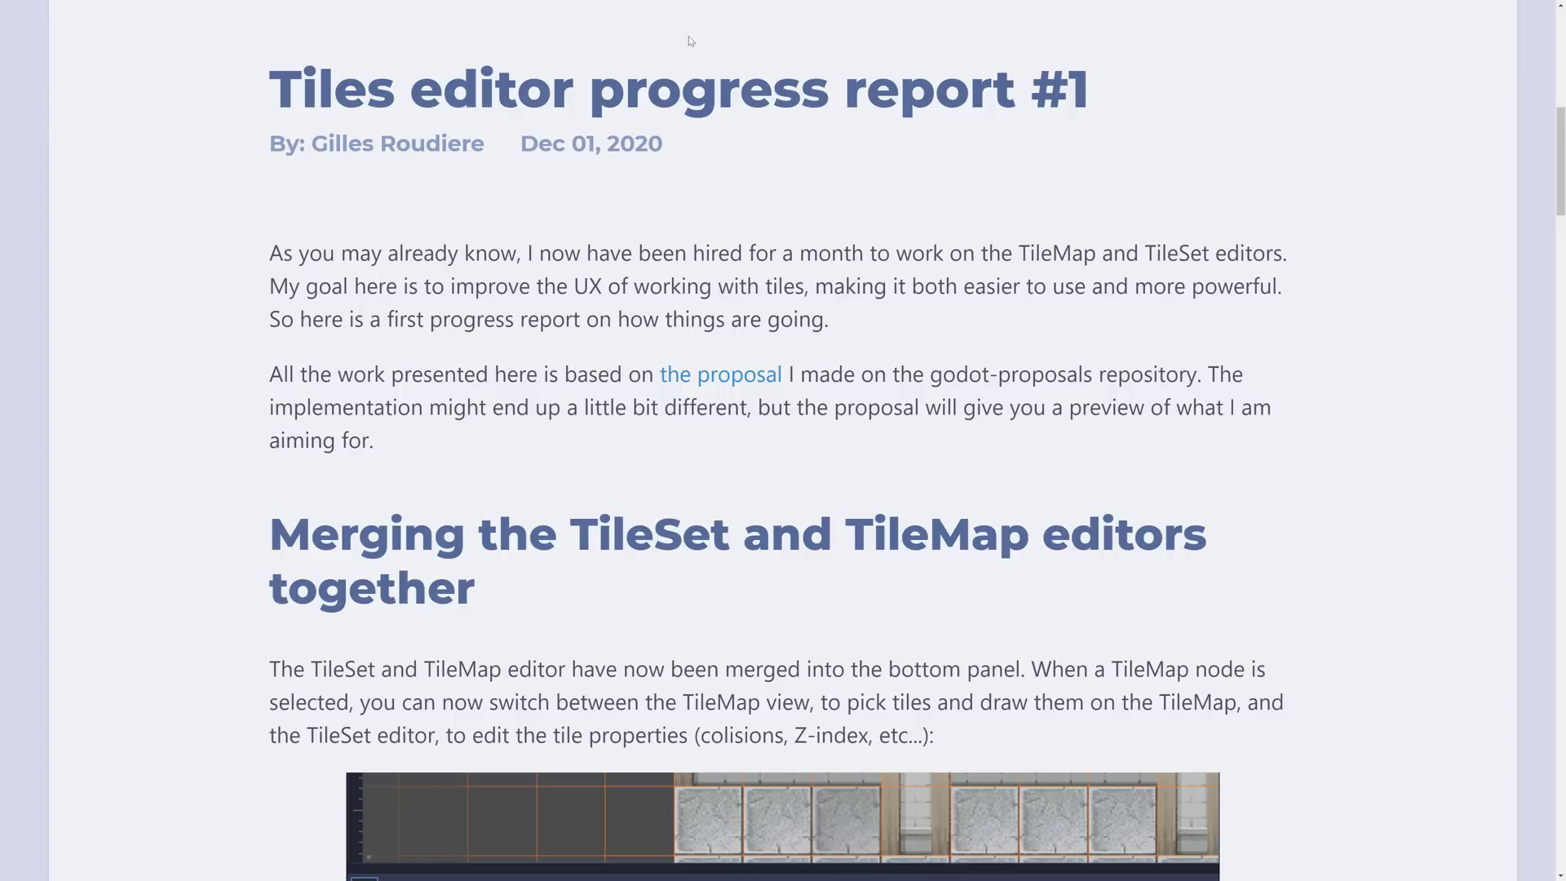
{"action": "scroll", "coordinate": [889, 77], "scroll_direction": "down", "scroll_amount": 3}
{"action": "scroll", "coordinate": [897, 73], "scroll_direction": "down", "scroll_amount": 15}
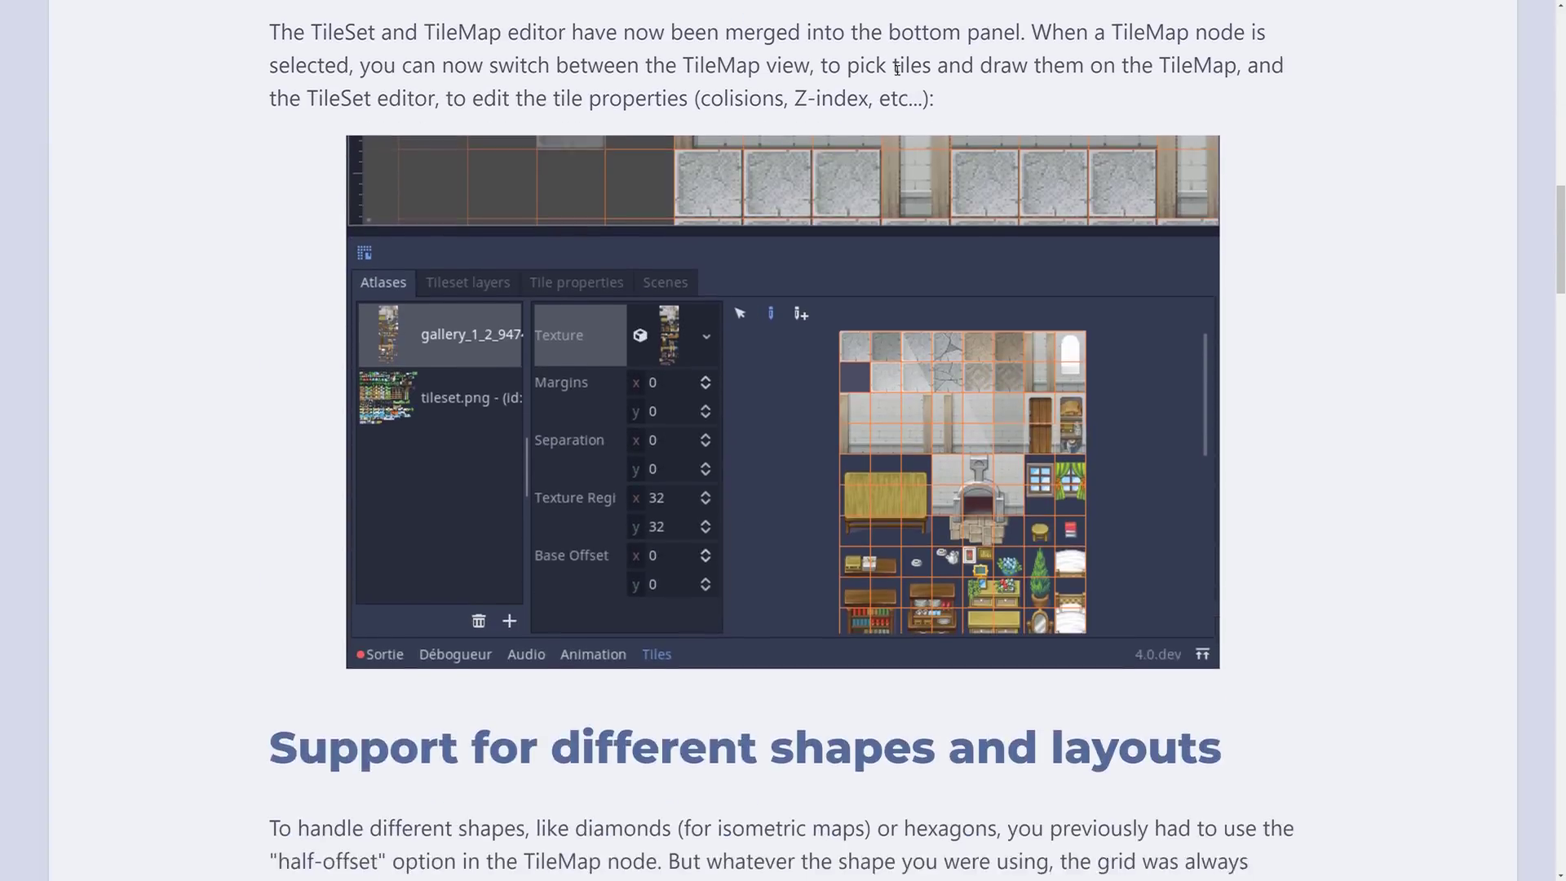
{"action": "scroll", "coordinate": [897, 68], "scroll_direction": "down", "scroll_amount": 1}
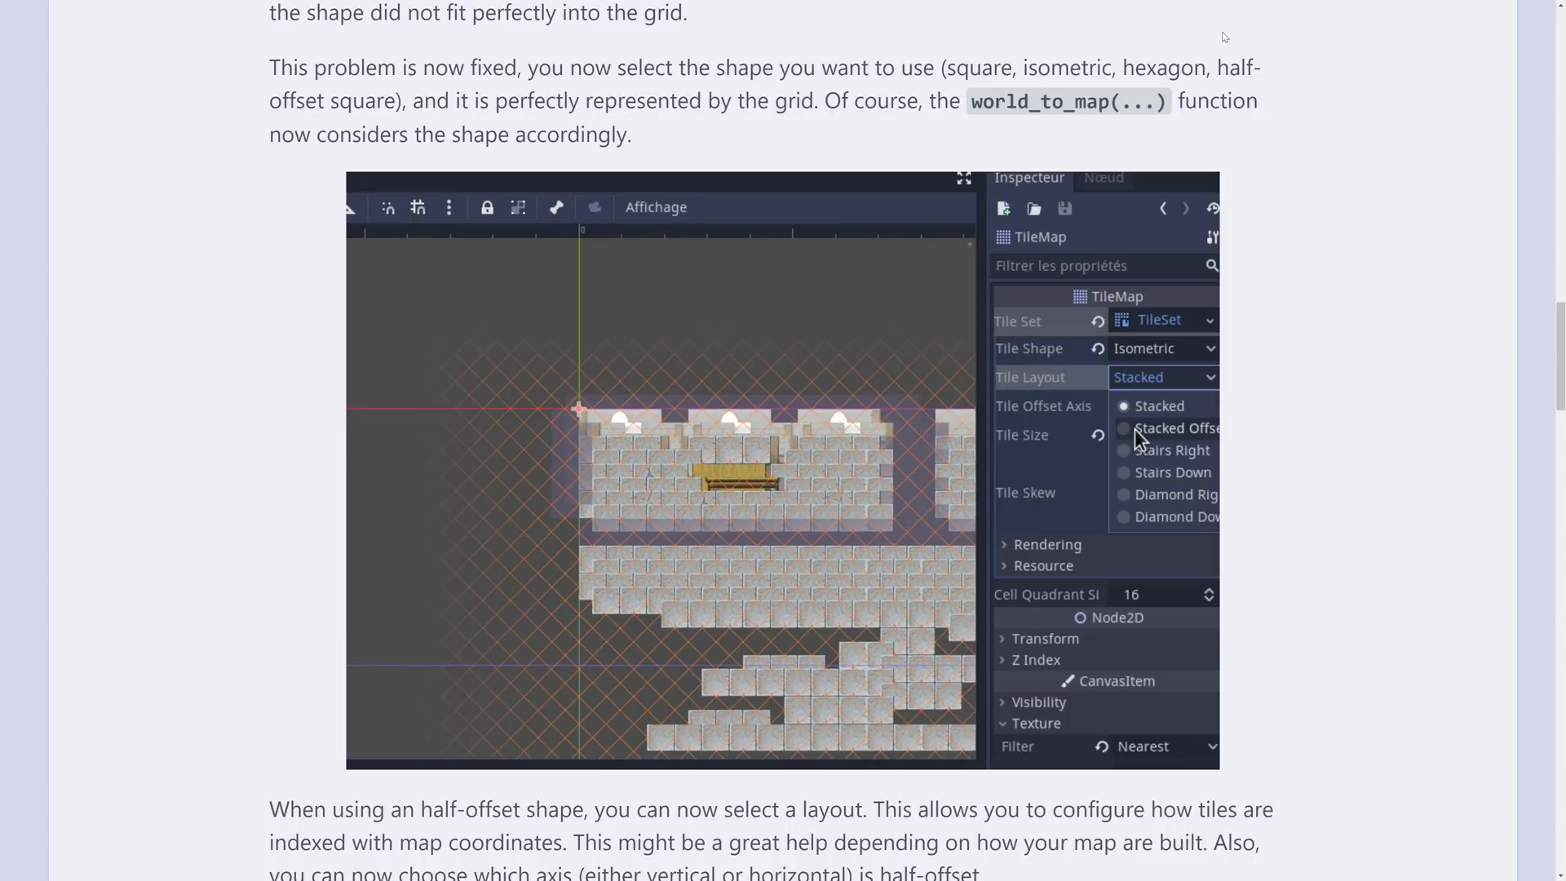
{"action": "scroll", "coordinate": [617, 259], "scroll_direction": "down", "scroll_amount": 8}
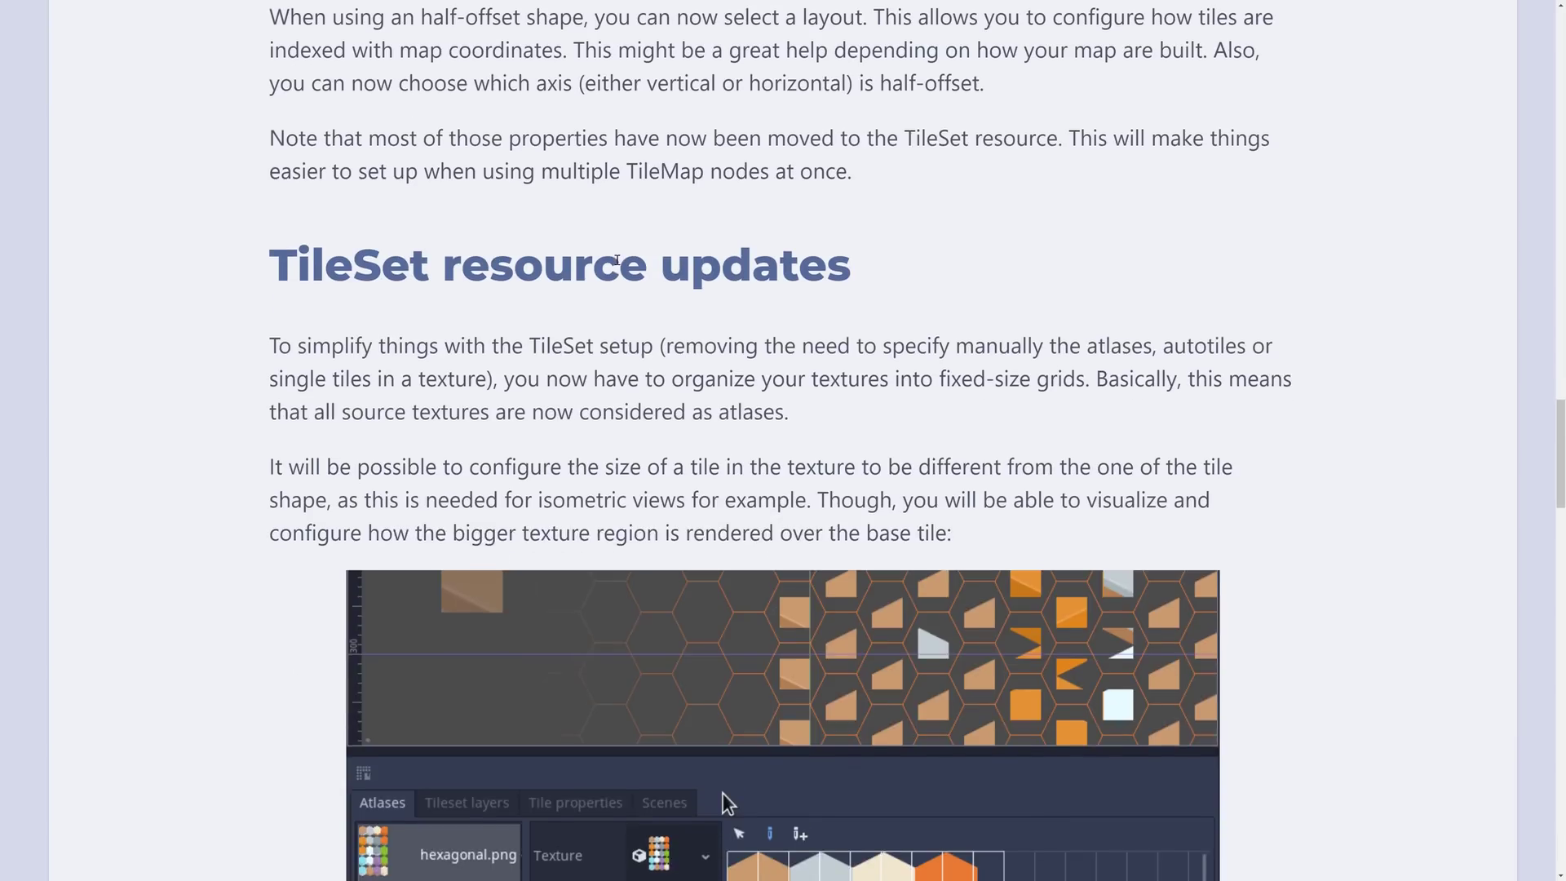
{"action": "scroll", "coordinate": [616, 260], "scroll_direction": "down", "scroll_amount": 18}
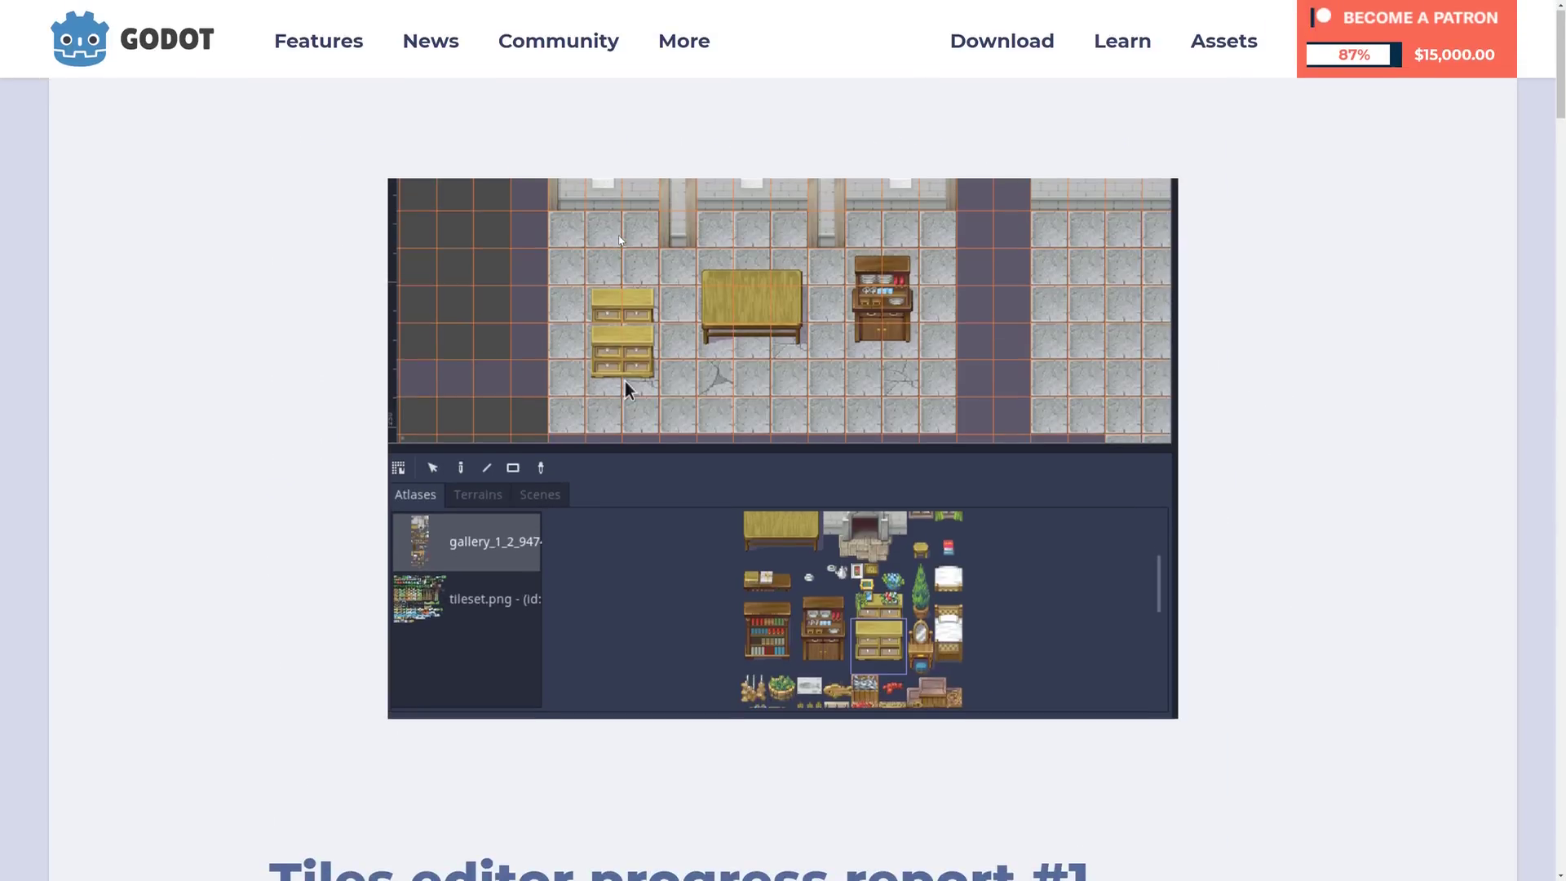
{"action": "scroll", "coordinate": [798, 643], "scroll_direction": "down", "scroll_amount": 3}
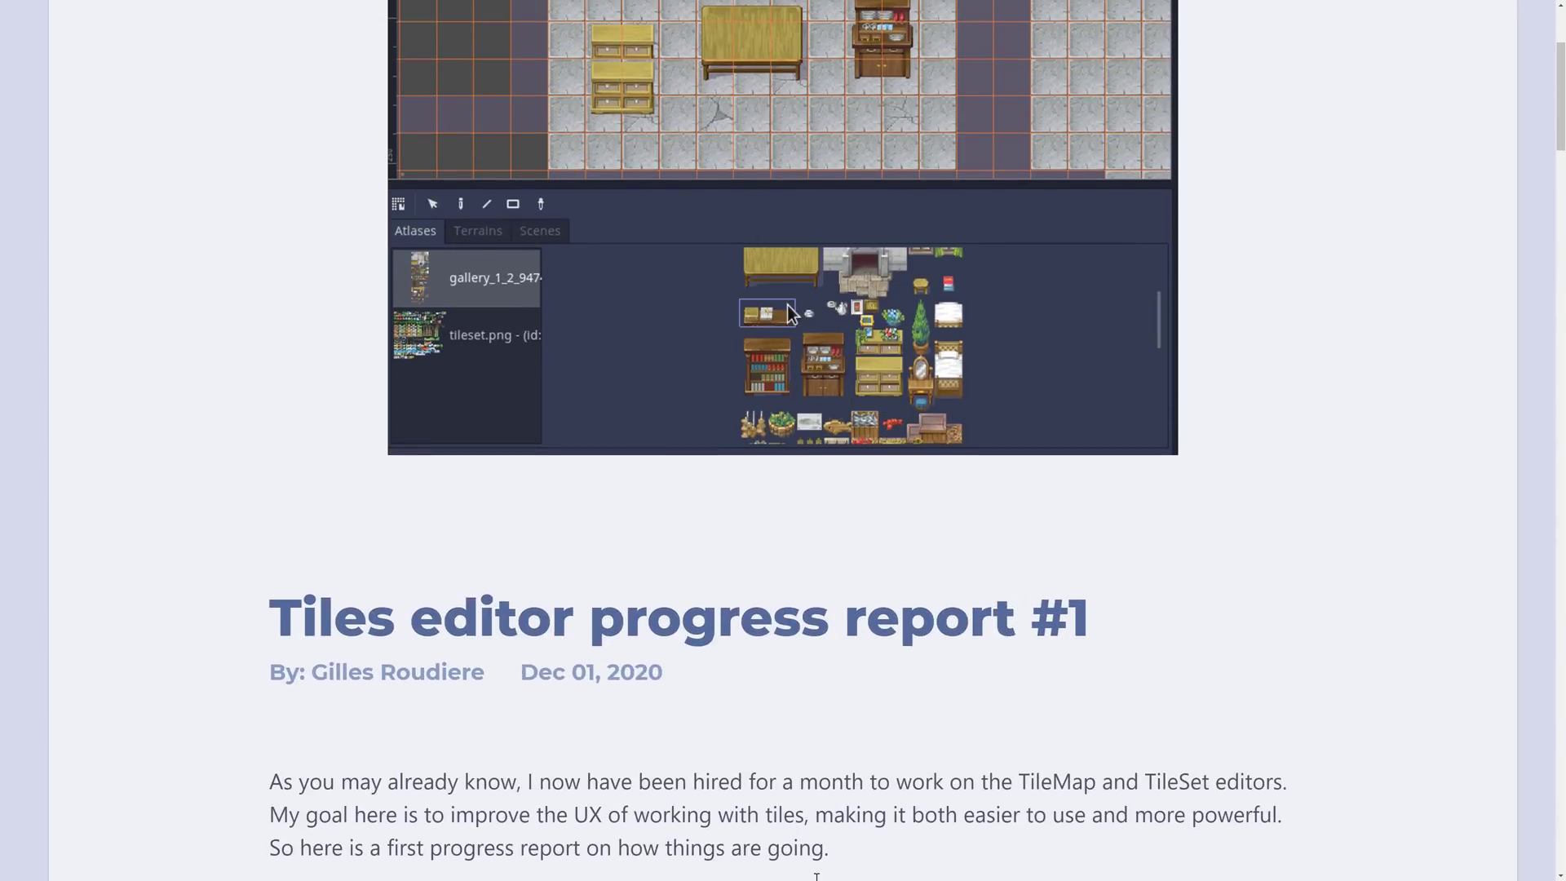
{"action": "left_click_drag", "start_coordinate": [729, 782], "coordinate": [1071, 782]}
{"action": "left_click", "coordinate": [1037, 779]}
{"action": "scroll", "coordinate": [1037, 771], "scroll_direction": "down", "scroll_amount": 2}
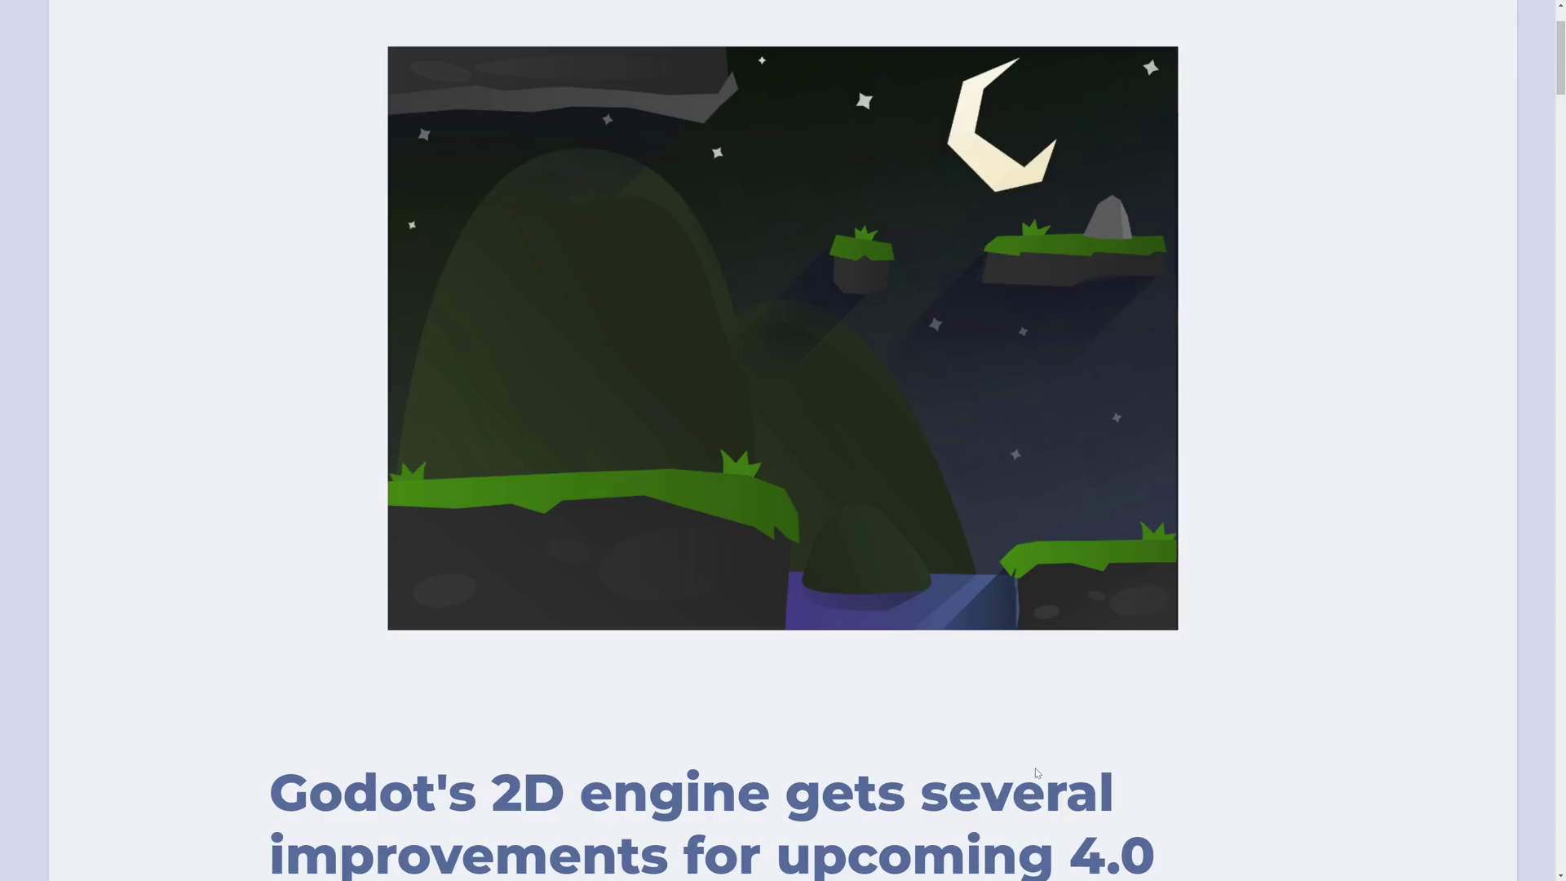
Skim the 2D engine improvements article again, from its introduction through 2D materials, directional lights, CanvasGroup and child clipping to Signed Distance Fields for 2D.
{"action": "scroll", "coordinate": [1061, 779], "scroll_direction": "down", "scroll_amount": 5}
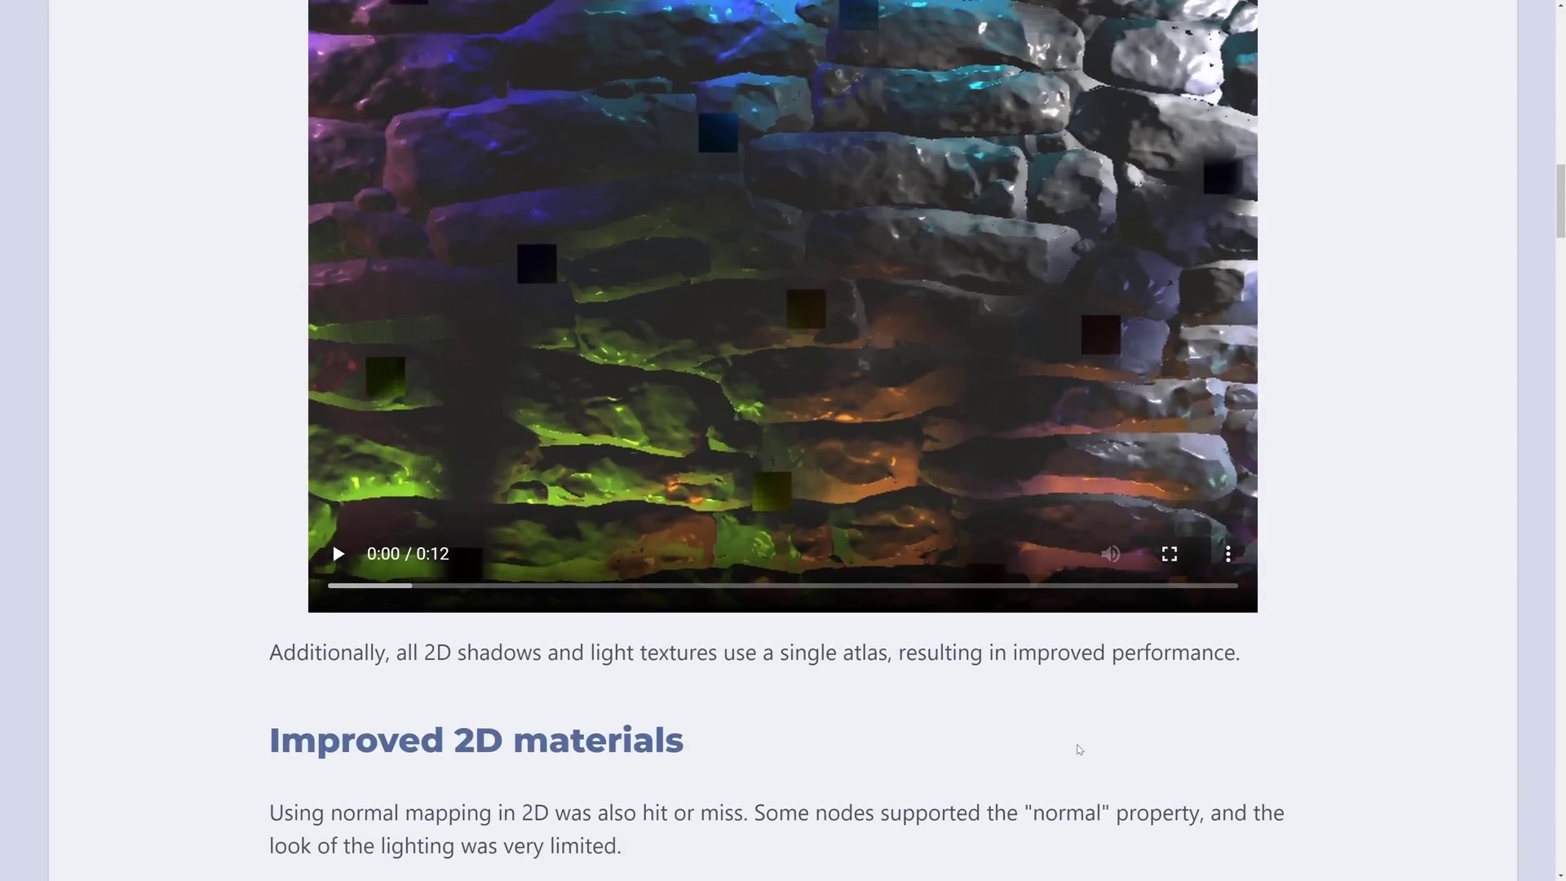
{"action": "scroll", "coordinate": [1079, 749], "scroll_direction": "down", "scroll_amount": 10}
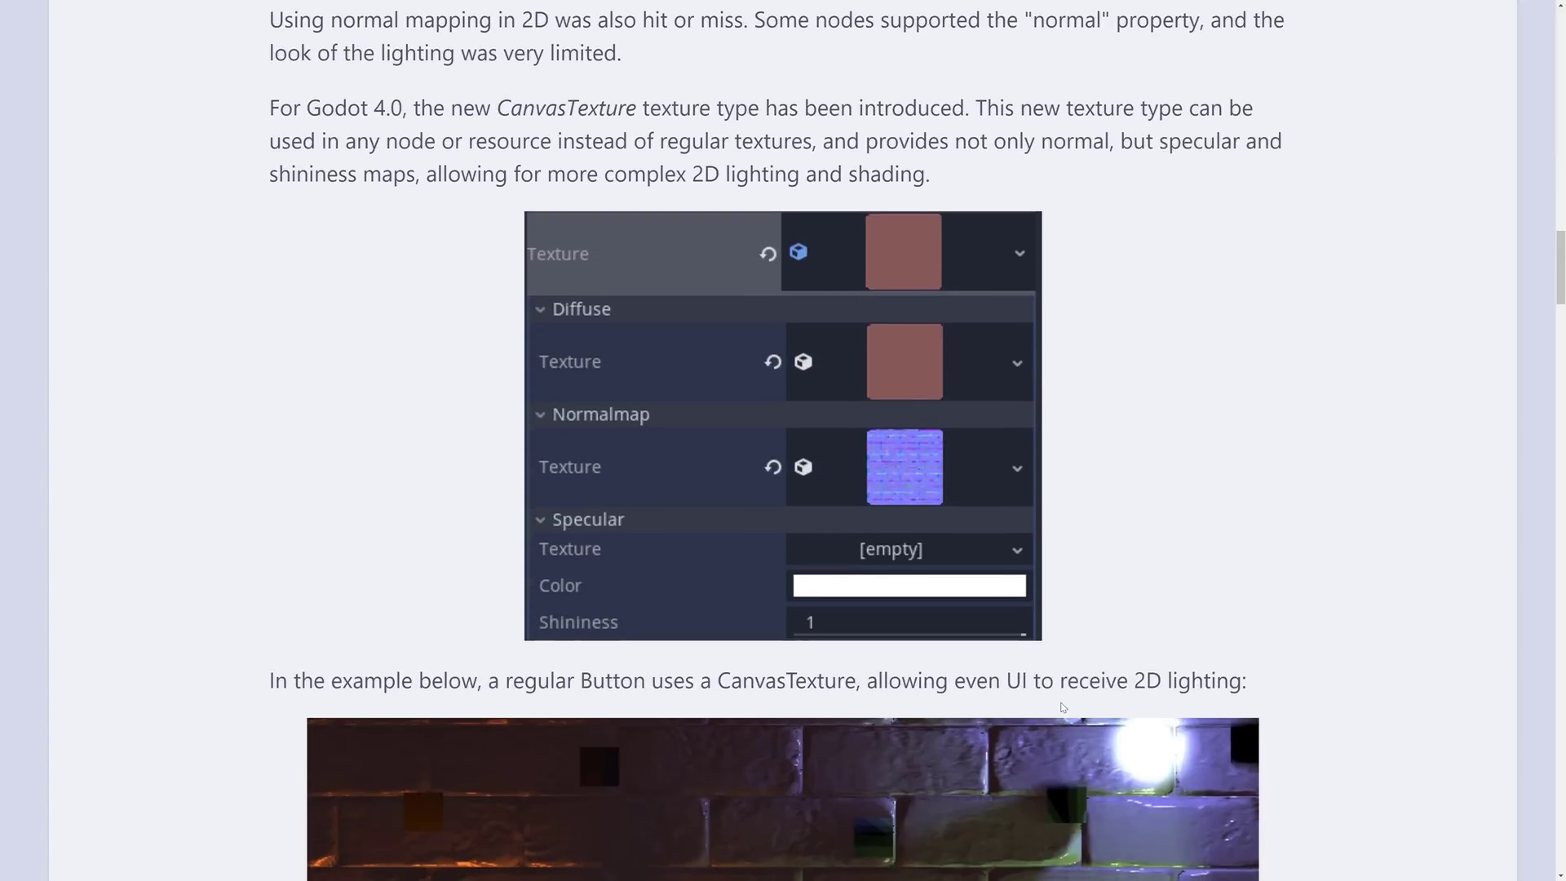
{"action": "scroll", "coordinate": [1063, 706], "scroll_direction": "down", "scroll_amount": 9}
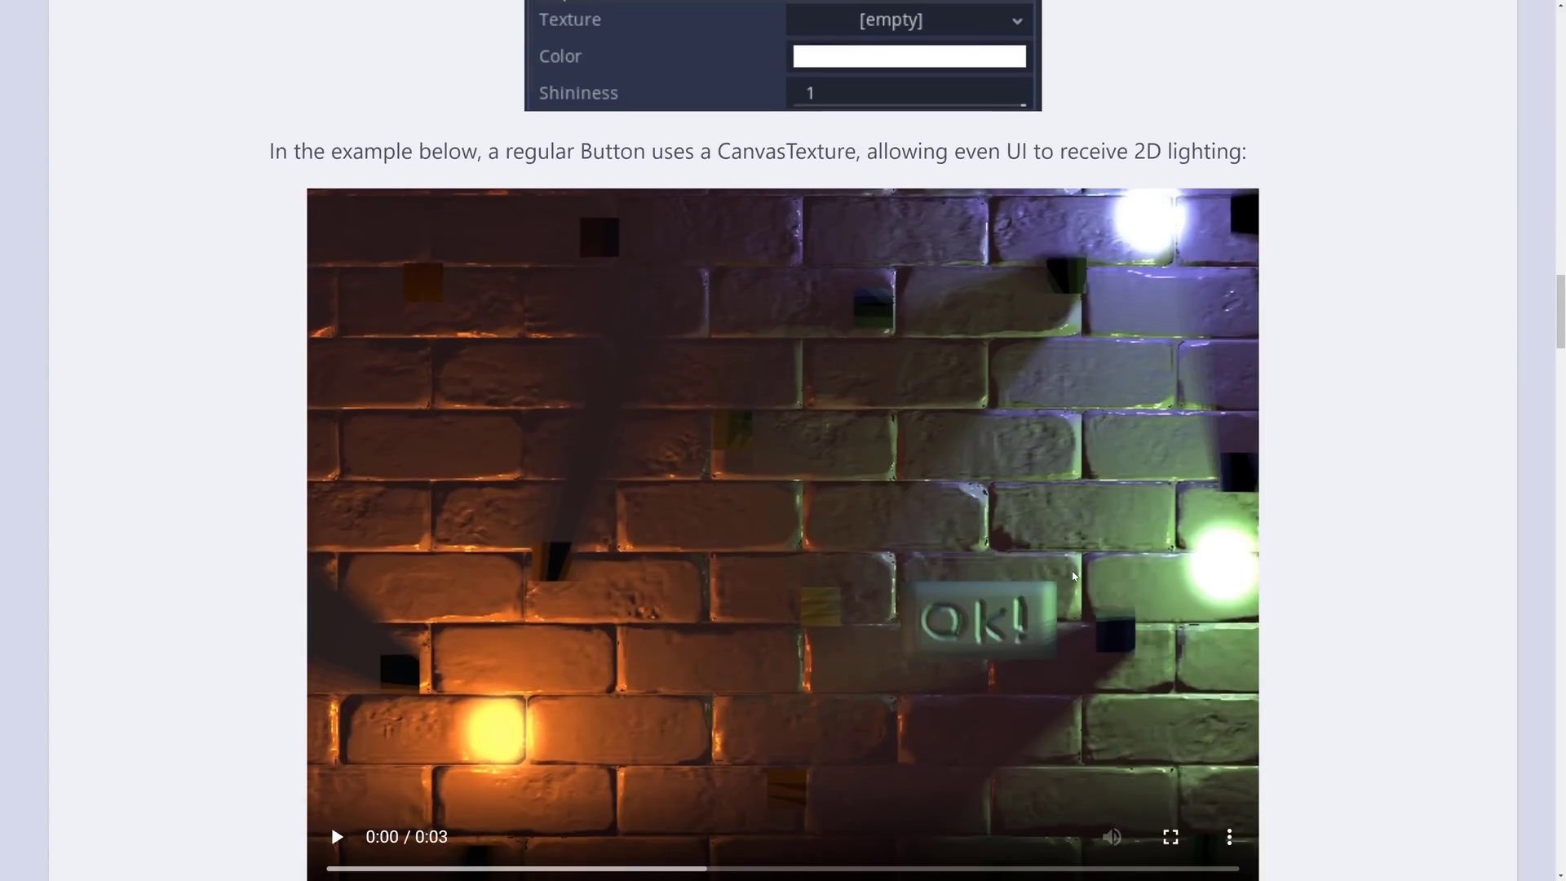
{"action": "scroll", "coordinate": [873, 527], "scroll_direction": "down", "scroll_amount": 2}
{"action": "scroll", "coordinate": [843, 497], "scroll_direction": "down", "scroll_amount": 5}
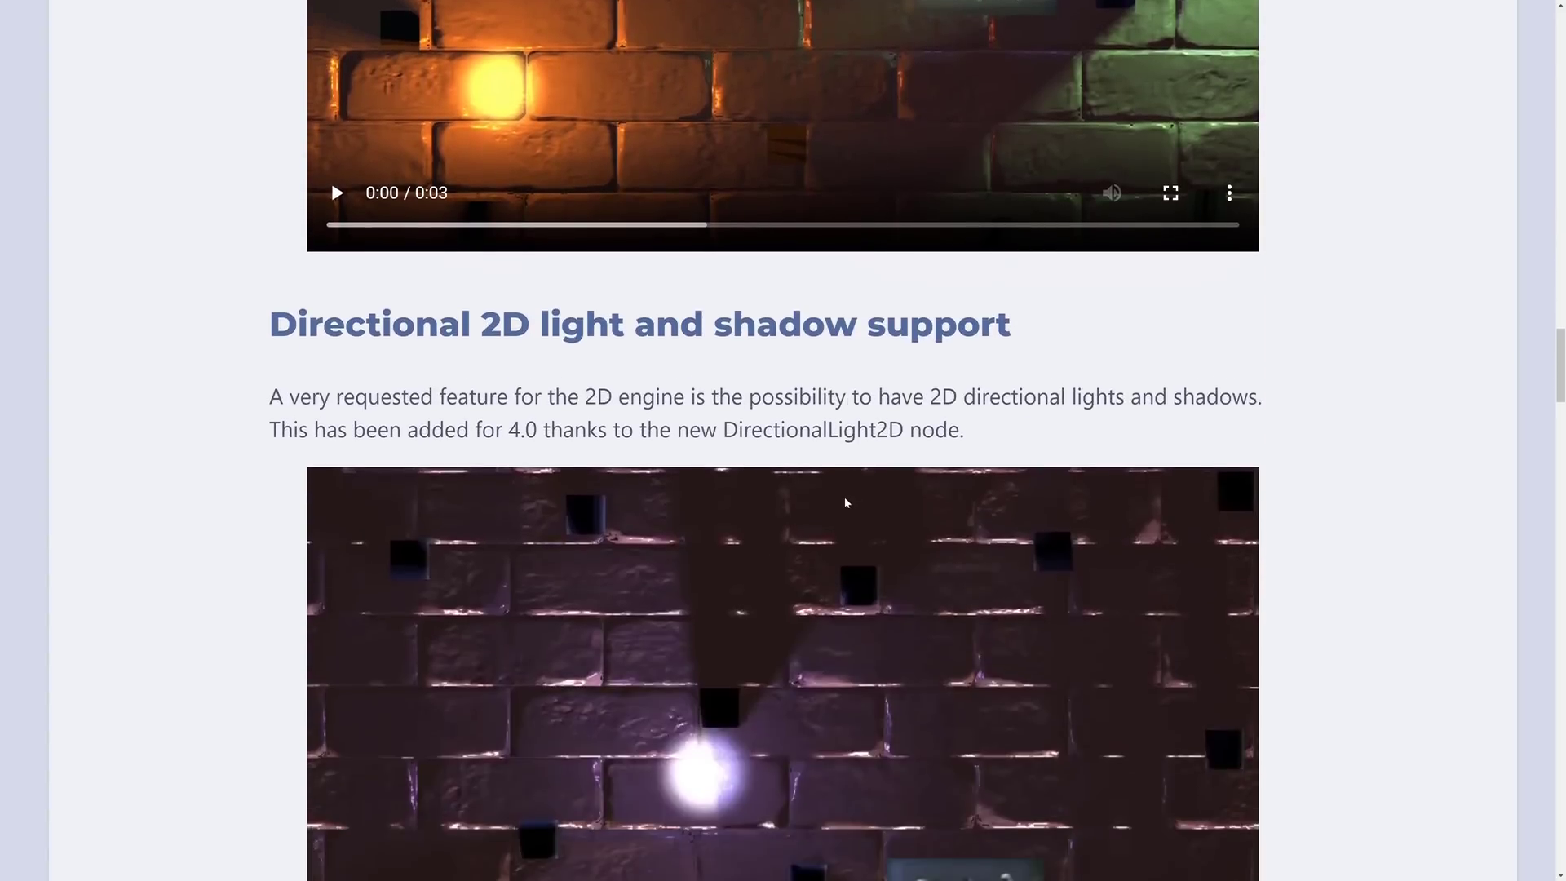
{"action": "scroll", "coordinate": [458, 255], "scroll_direction": "down", "scroll_amount": 8}
{"action": "scroll", "coordinate": [1171, 431], "scroll_direction": "down", "scroll_amount": 8}
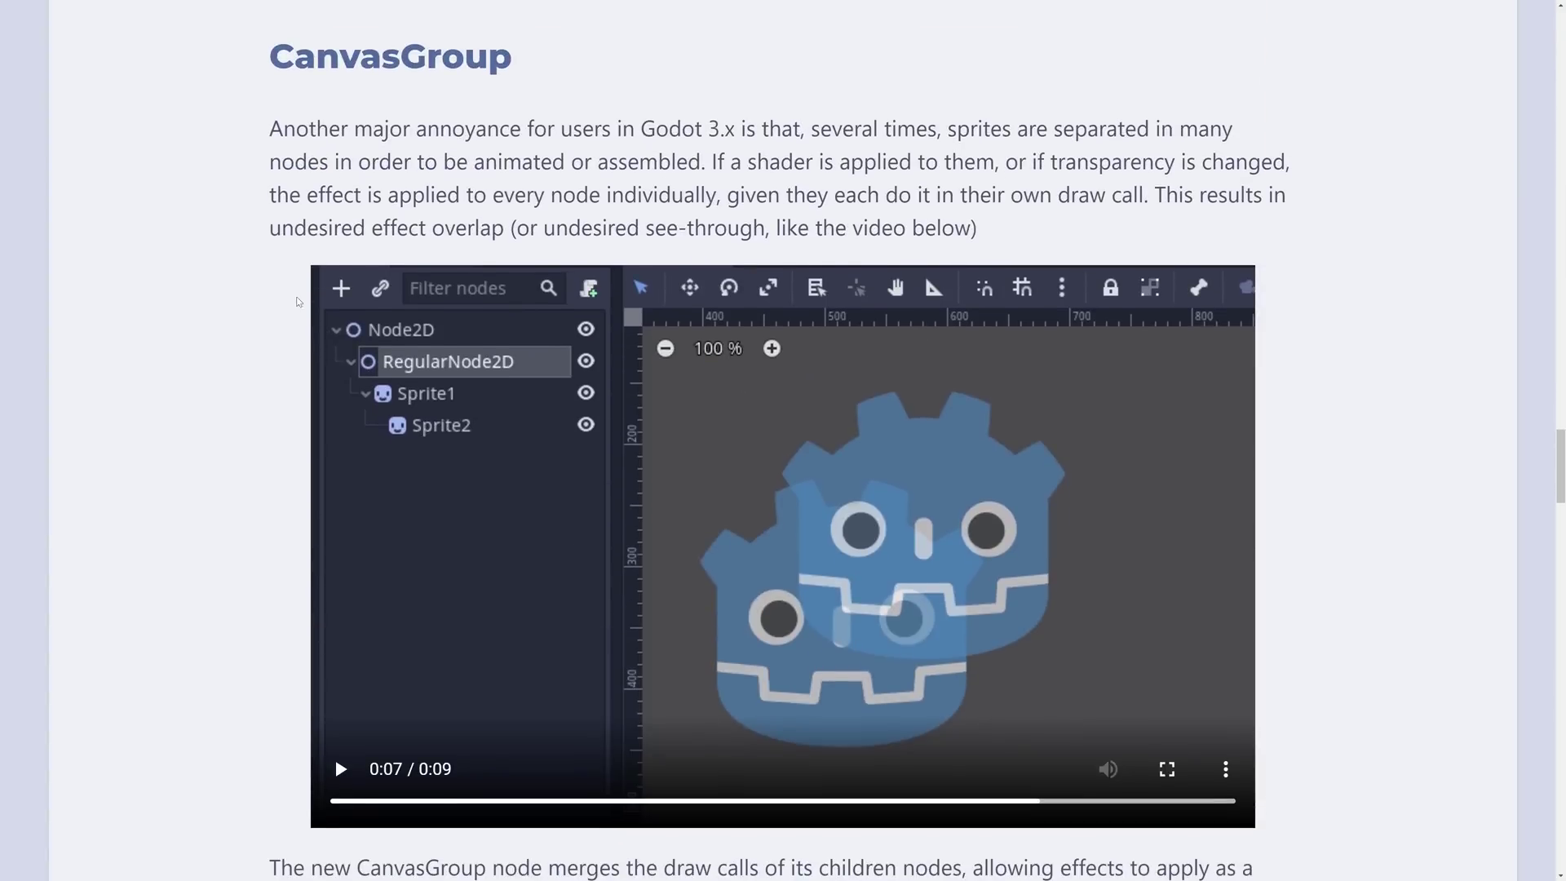
{"action": "scroll", "coordinate": [1169, 431], "scroll_direction": "down", "scroll_amount": 13}
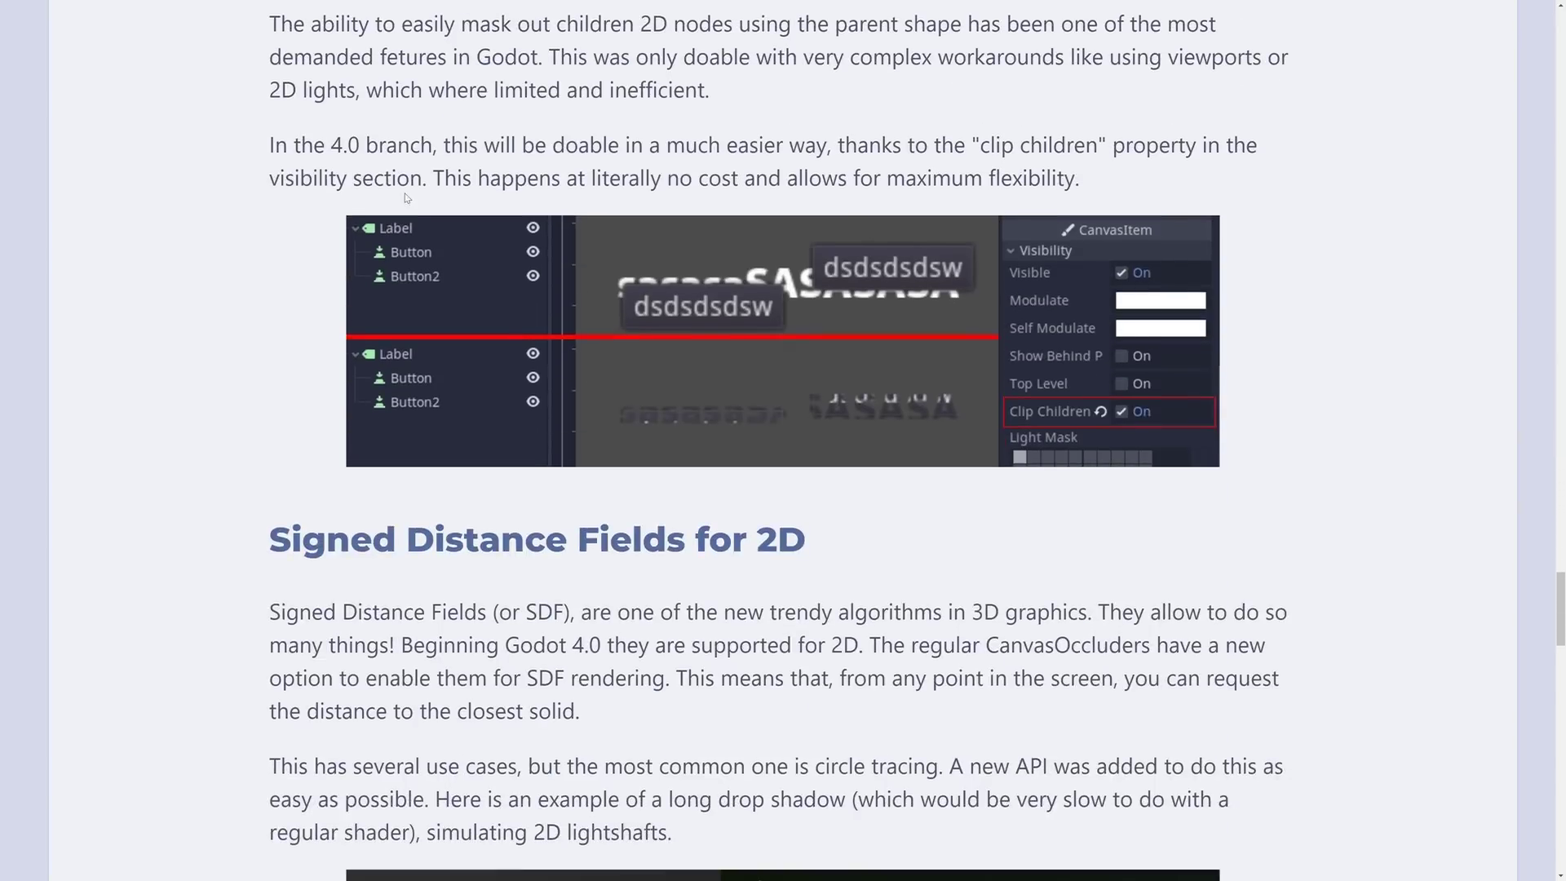
{"action": "scroll", "coordinate": [881, 332], "scroll_direction": "down", "scroll_amount": 2}
{"action": "scroll", "coordinate": [881, 332], "scroll_direction": "down", "scroll_amount": 3}
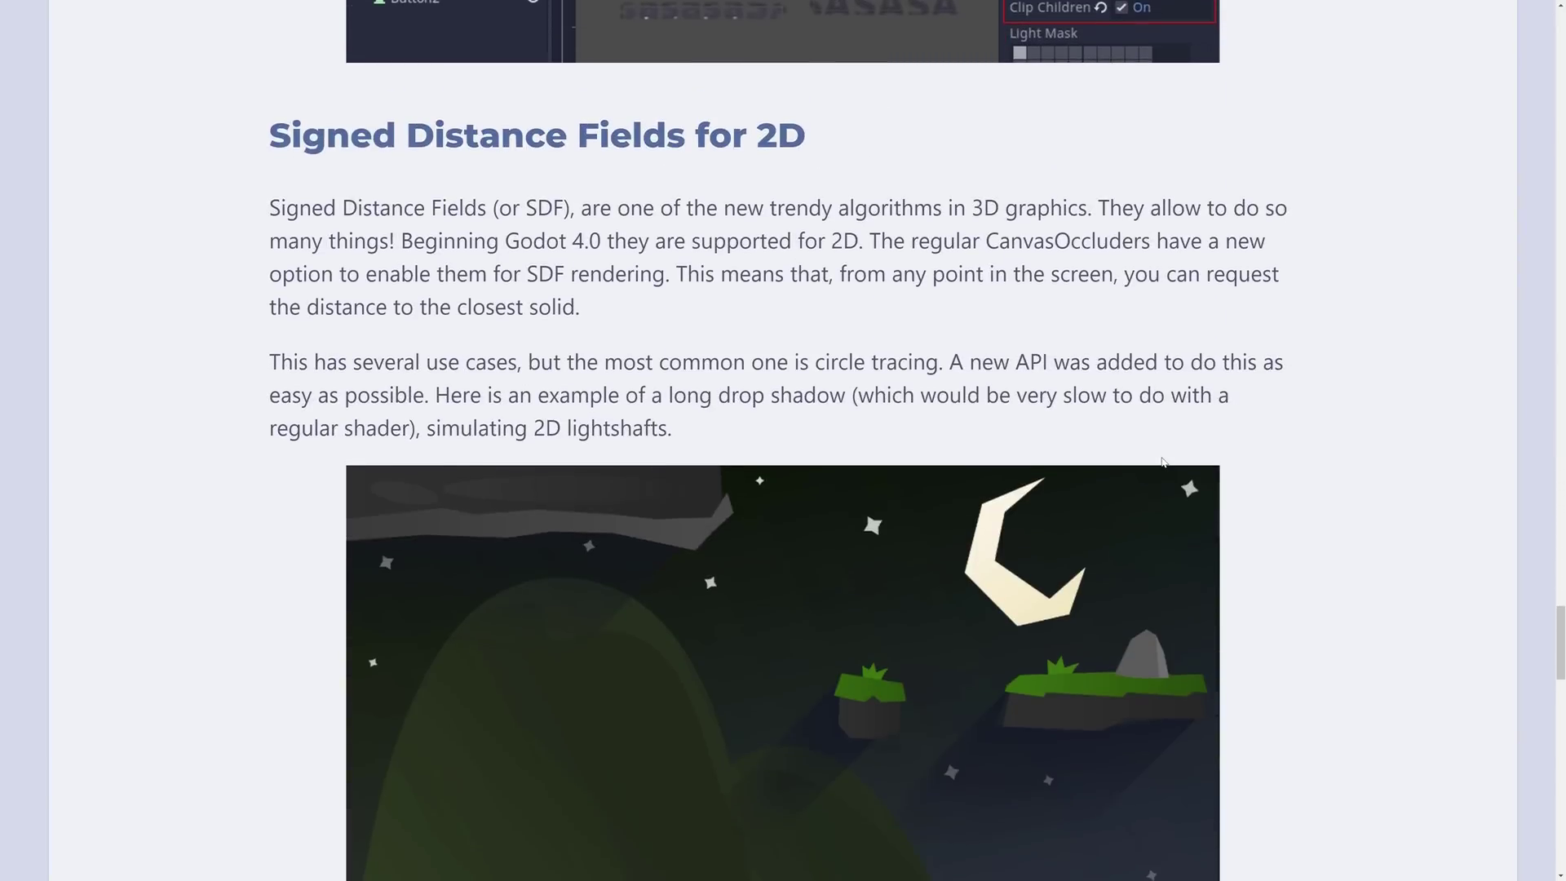